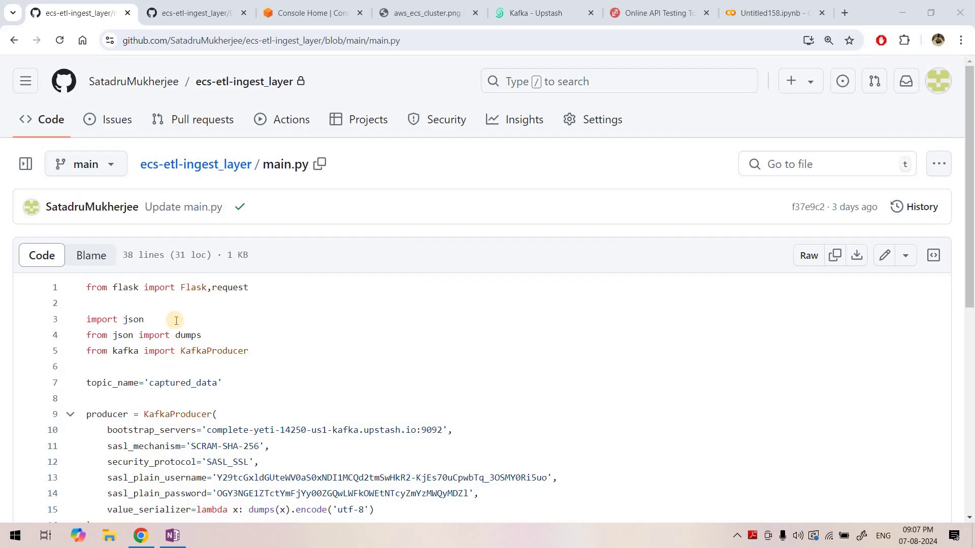
- Examine the '/' and '/publish_data' routes and the producer.send call in main.py
scroll(173, 320, "down", 5)
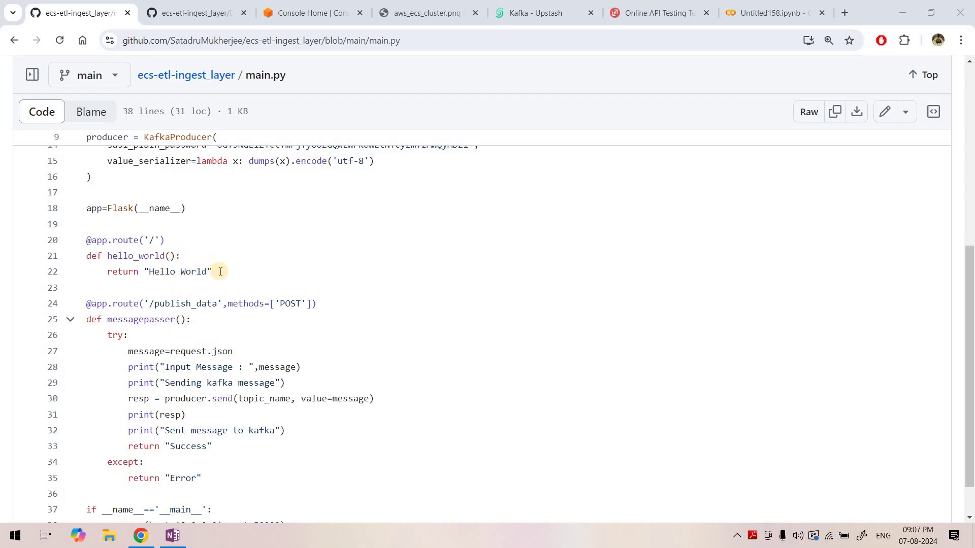
left_click_drag(212, 272, 86, 240)
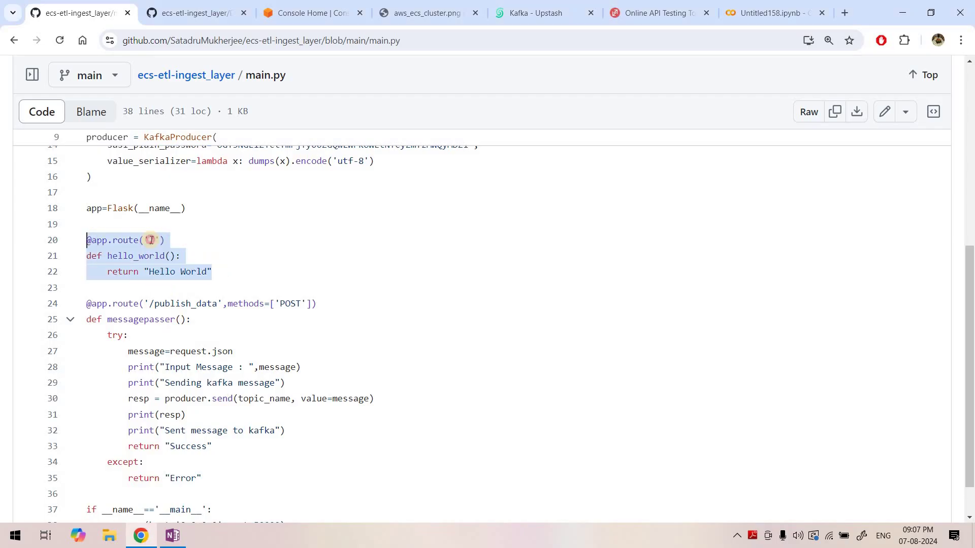
left_click(151, 241)
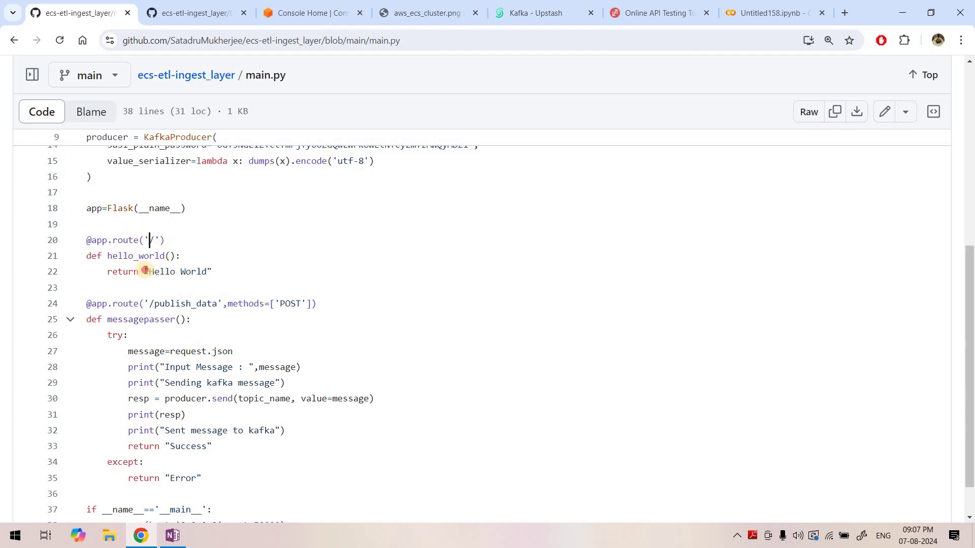
left_click_drag(144, 271, 224, 271)
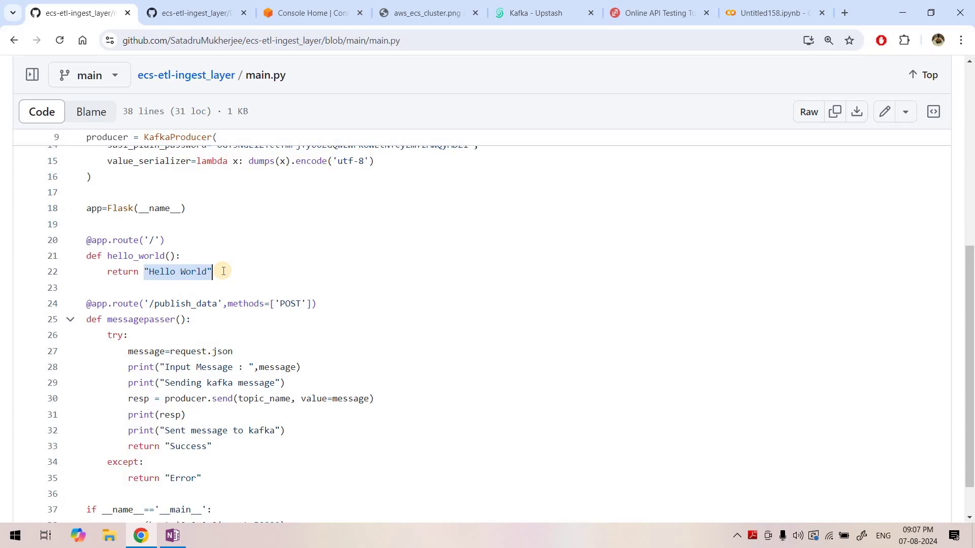
left_click_drag(155, 304, 218, 304)
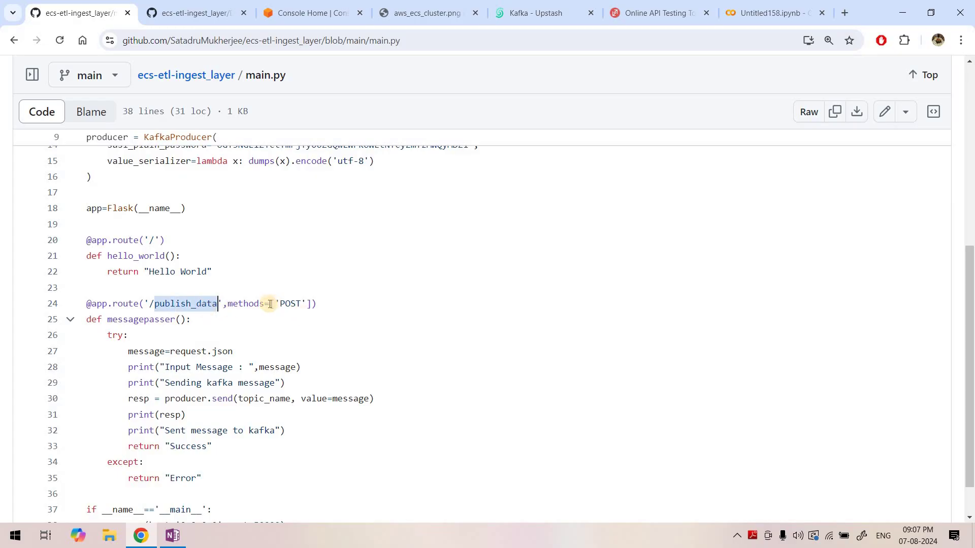
left_click_drag(270, 303, 313, 308)
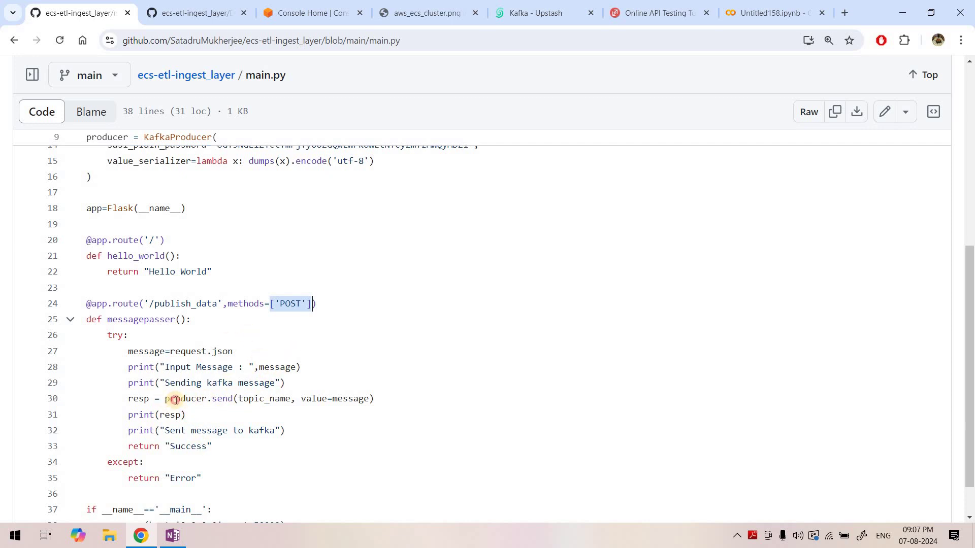
left_click_drag(165, 399, 376, 399)
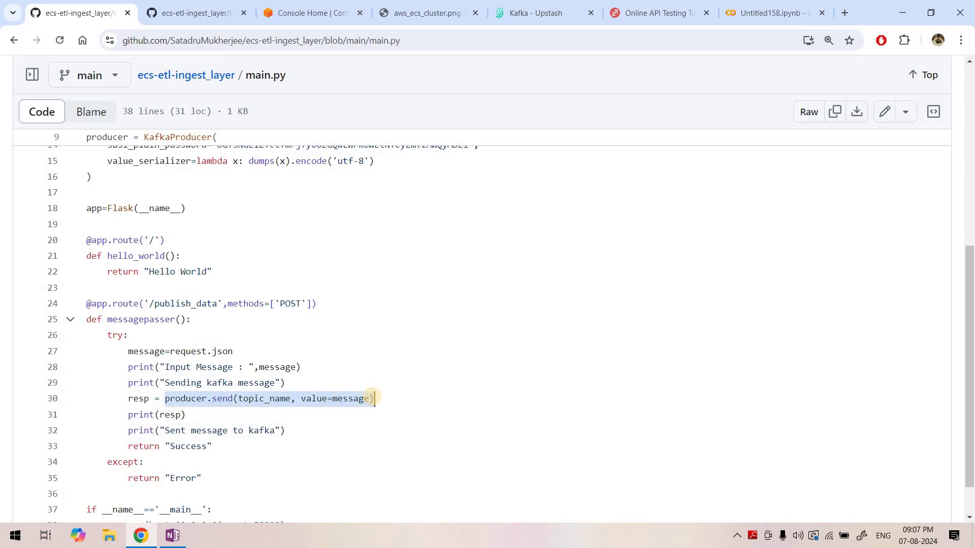
- View the flasktest123 Kafka cluster in Upstash, and return to GitHub to check the host and port settings ending main.py
left_click(506, 7)
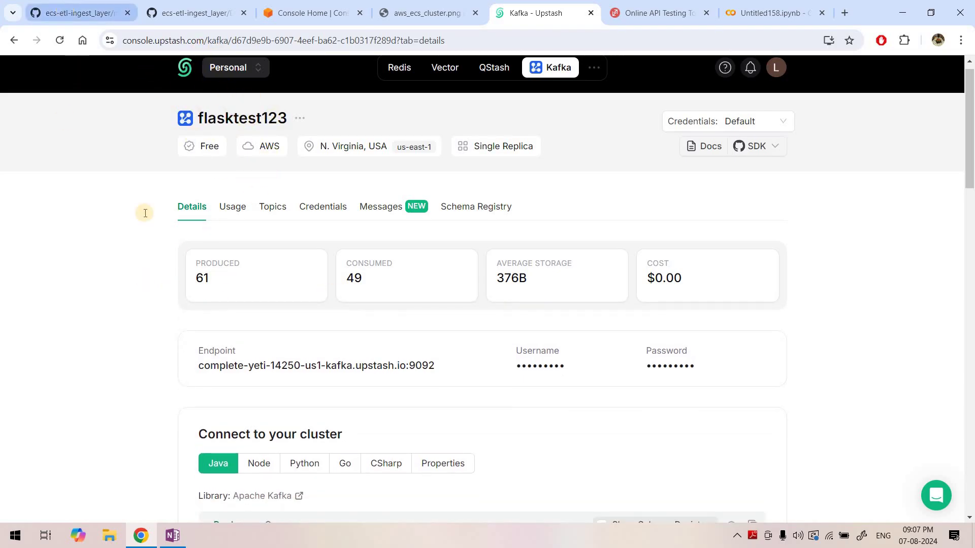
key("ctrl+1")
scroll(219, 457, "down", 1)
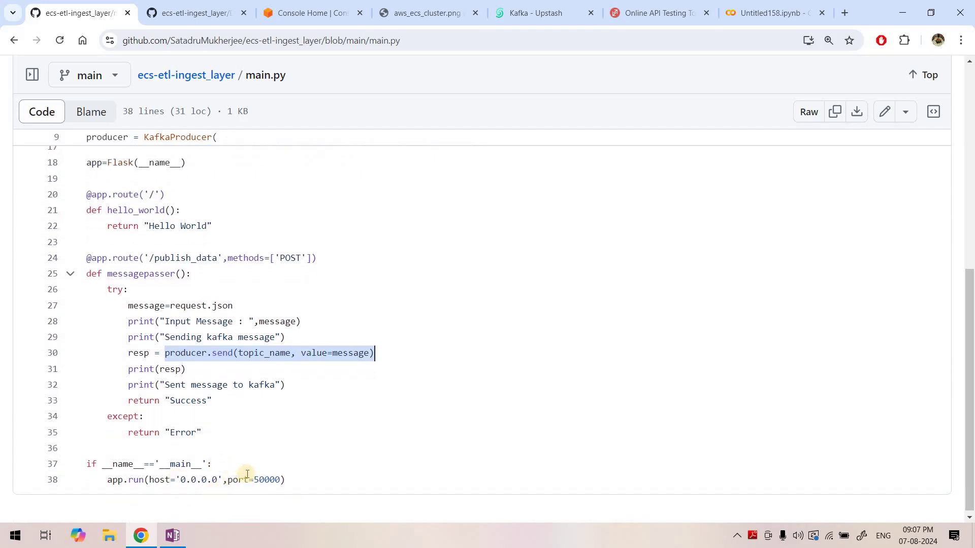
- Open the Dockerfile of the ecs-etl-ingest_layer repository and examine its pip install, COPY and ENTRYPOINT instructions
left_click(217, 75)
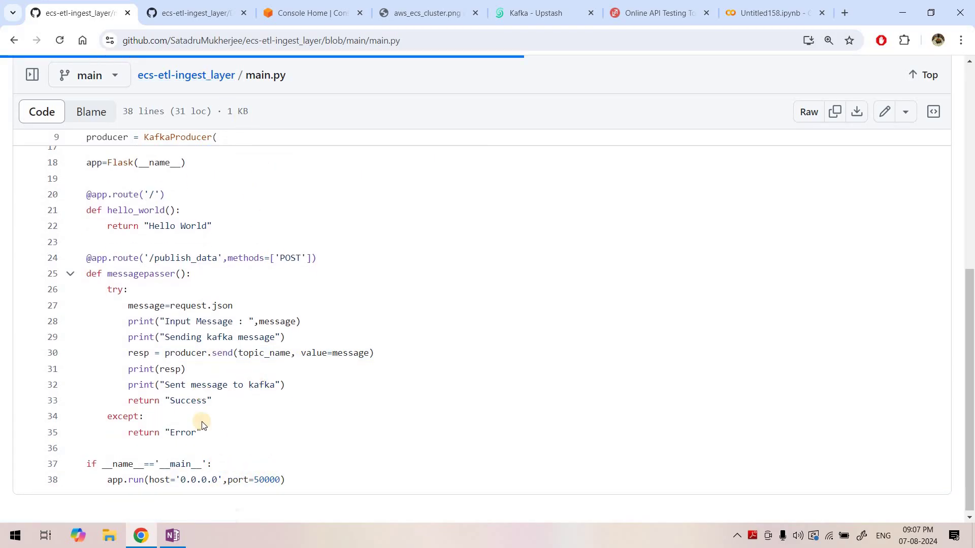
left_click(96, 335)
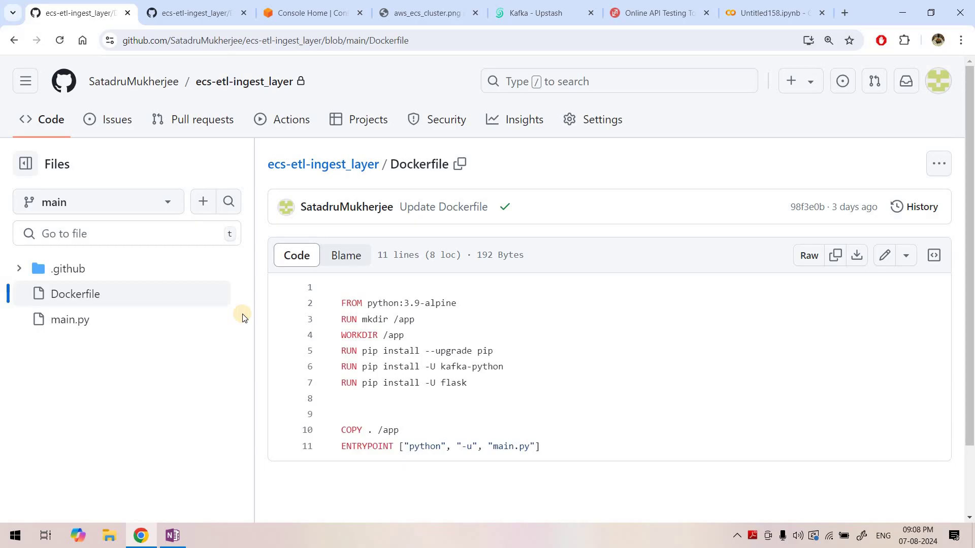
left_click_drag(337, 297, 556, 443)
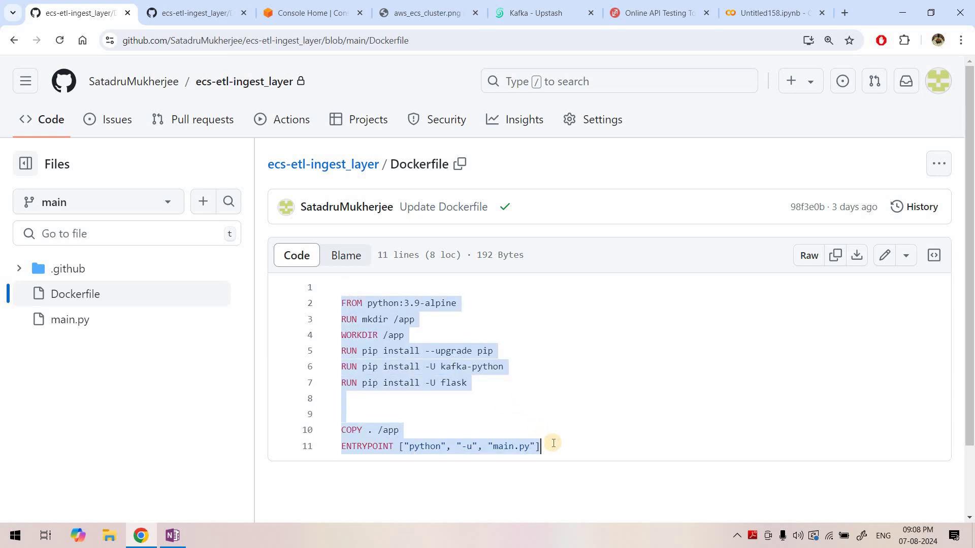
left_click(380, 371)
left_click(482, 382)
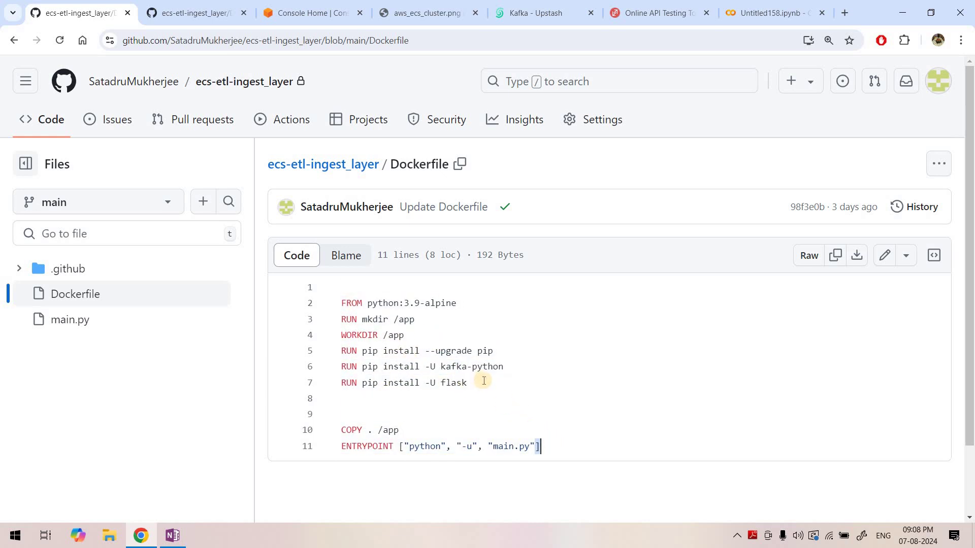
left_click(345, 348, "shift")
left_click(420, 351)
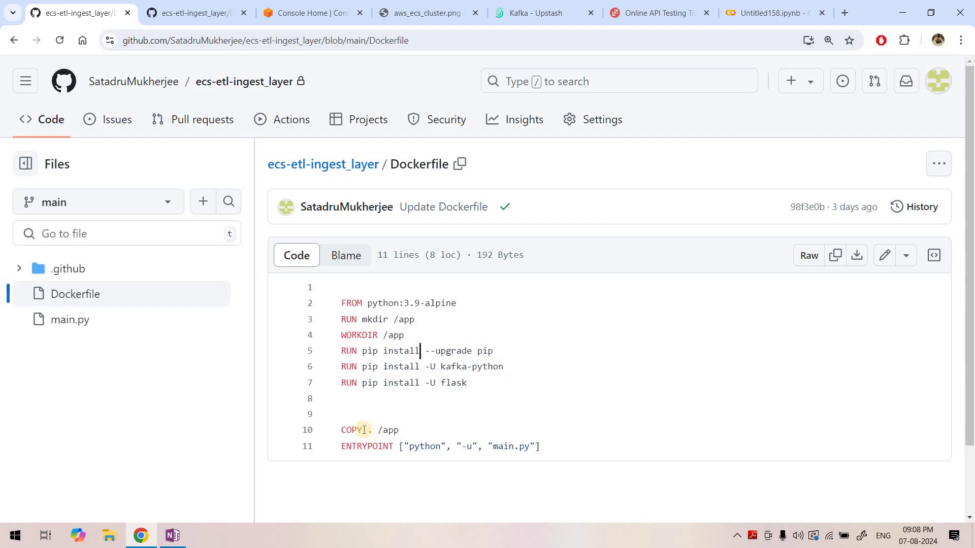
left_click_drag(381, 430, 412, 431)
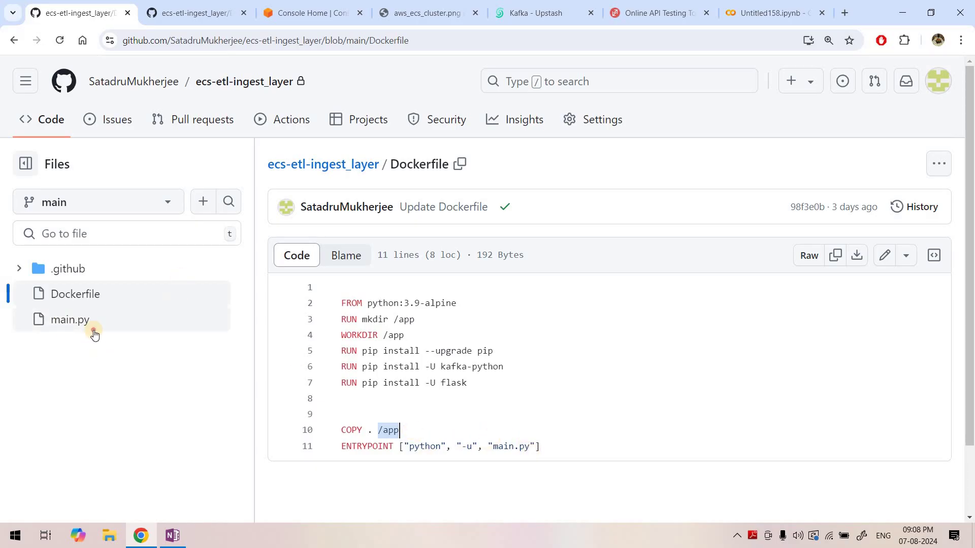
- Reopen main.py and review the Flask app definition
left_click(94, 332)
scroll(429, 354, "down", 6)
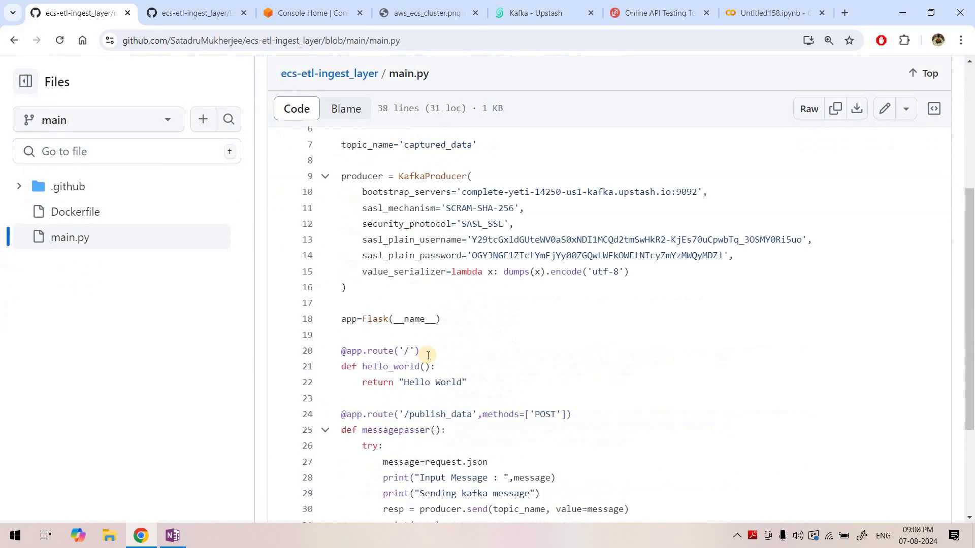
scroll(396, 254, "down", 1)
scroll(470, 241, "up", 1)
double_click(470, 241)
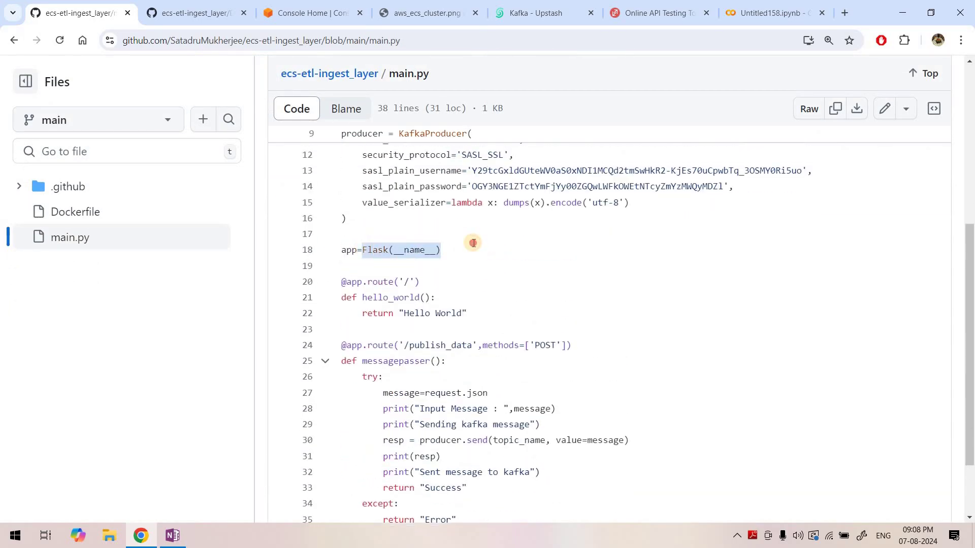
left_click(470, 242)
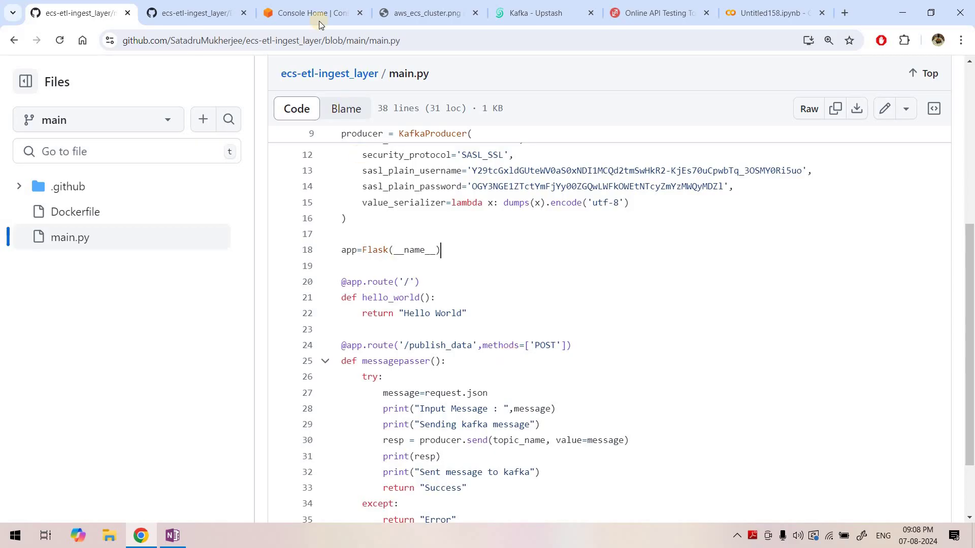
- Switch to the AWS console, open Elastic Container Registry in a new tab and view the images of the ingest_layer repository
left_click(315, 6)
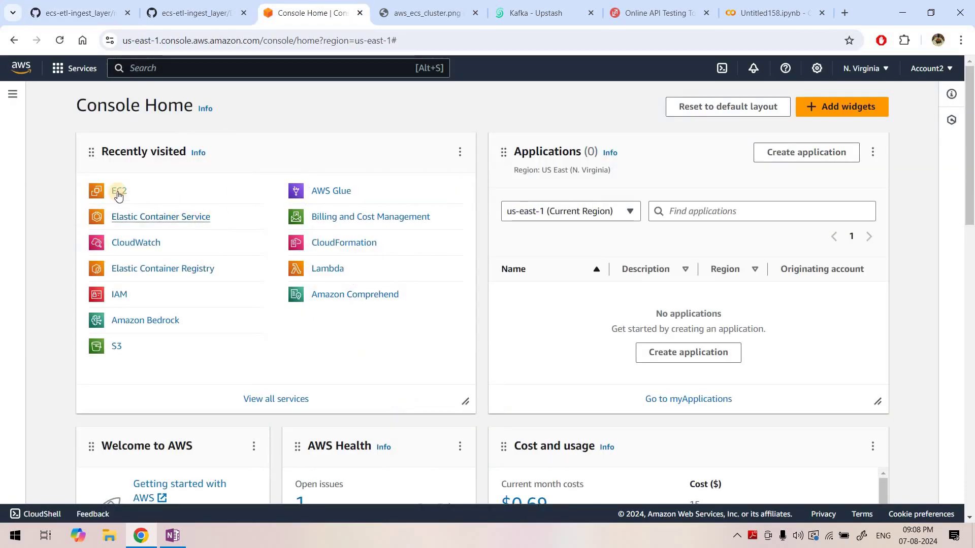
right_click(188, 270)
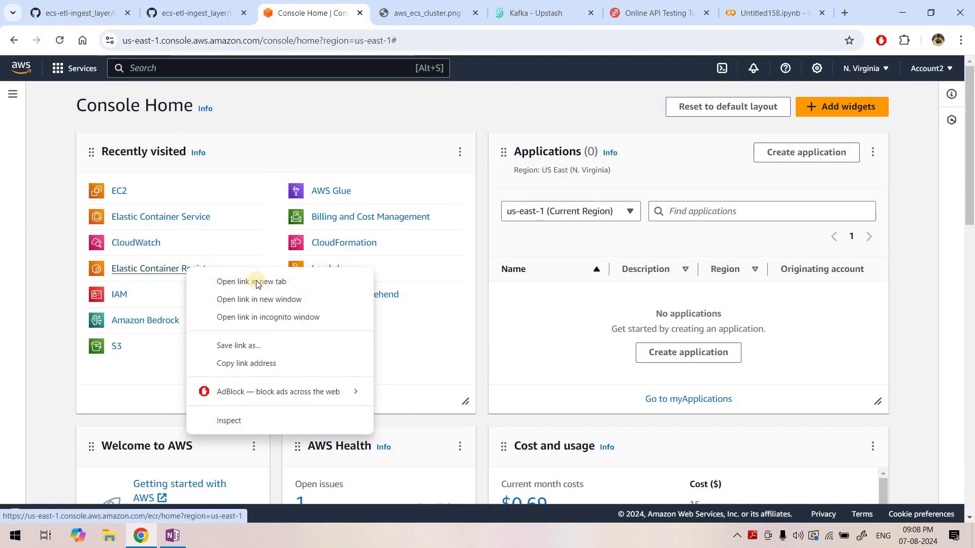
left_click(233, 282)
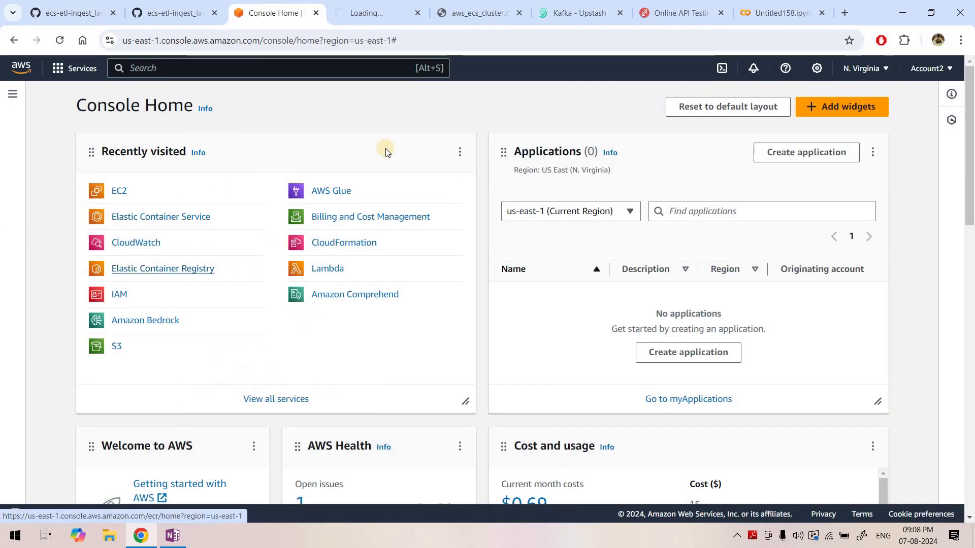
left_click(350, 15)
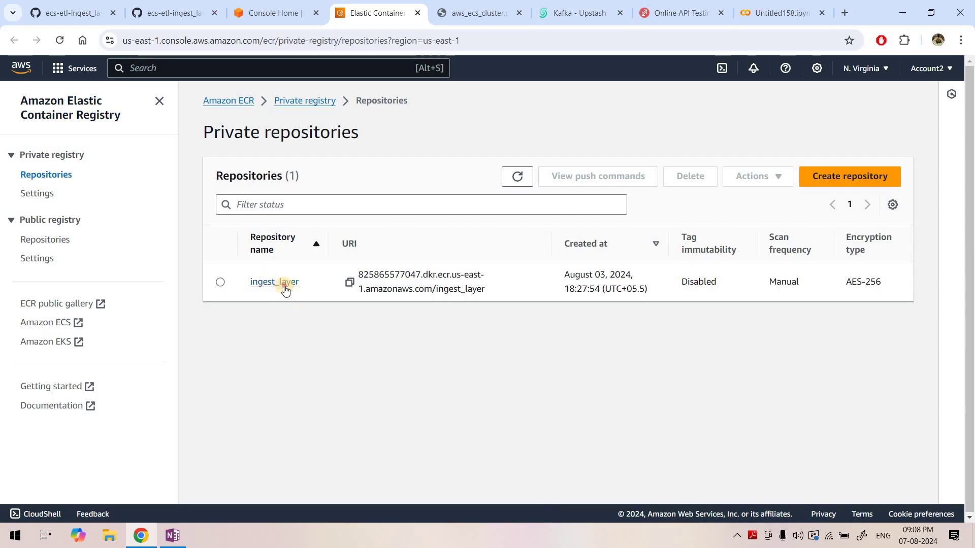
left_click(284, 286)
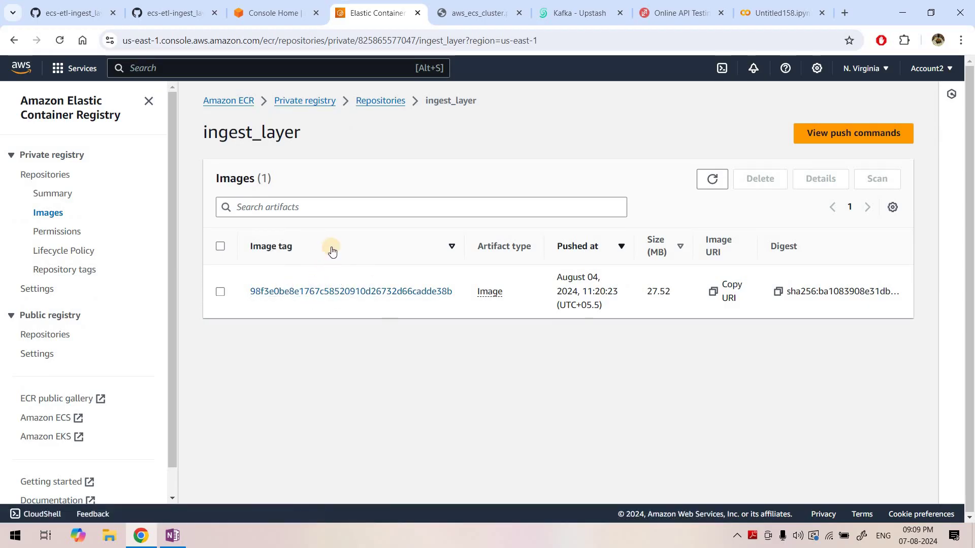
- Open Elastic Container Service in a new tab and view the revisions of the flaskpublisher task definition
left_click(270, 18)
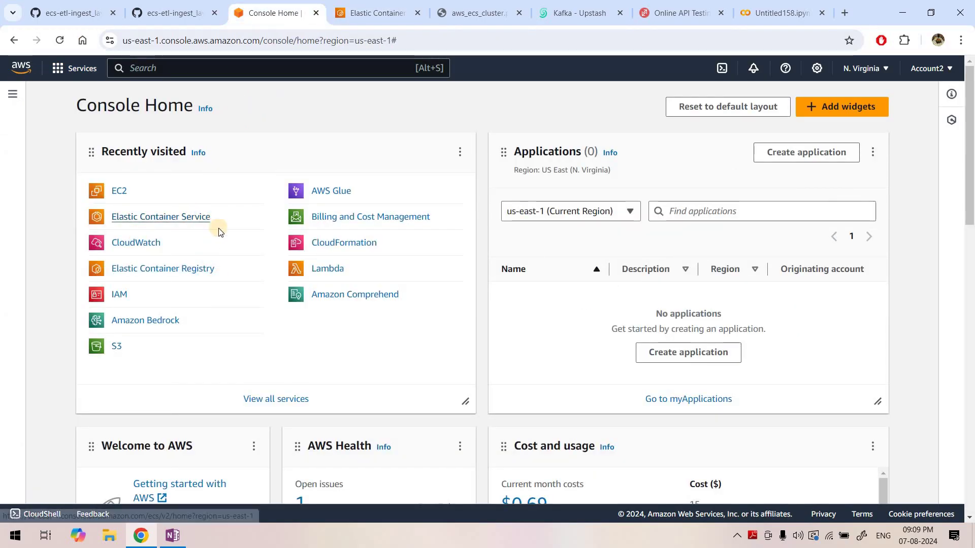
right_click(203, 221)
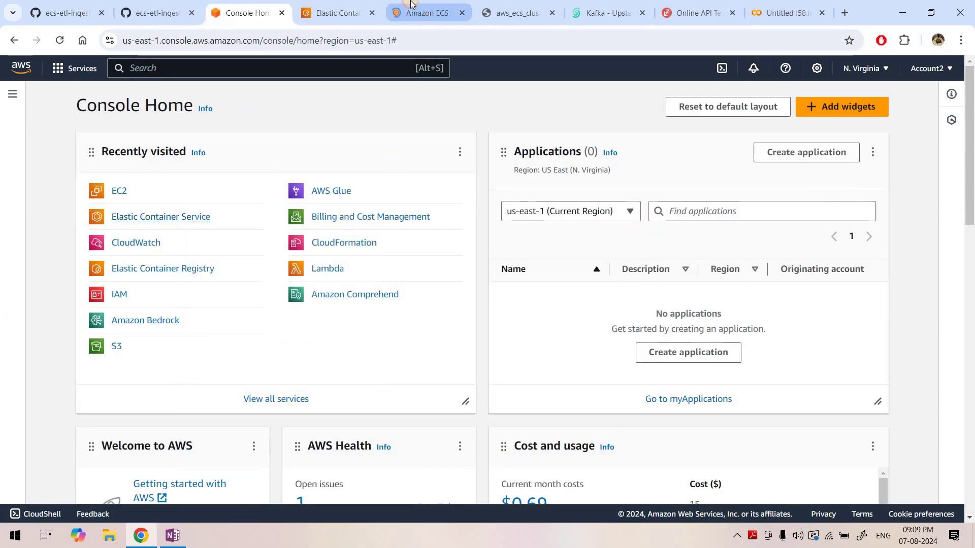
left_click(424, 12)
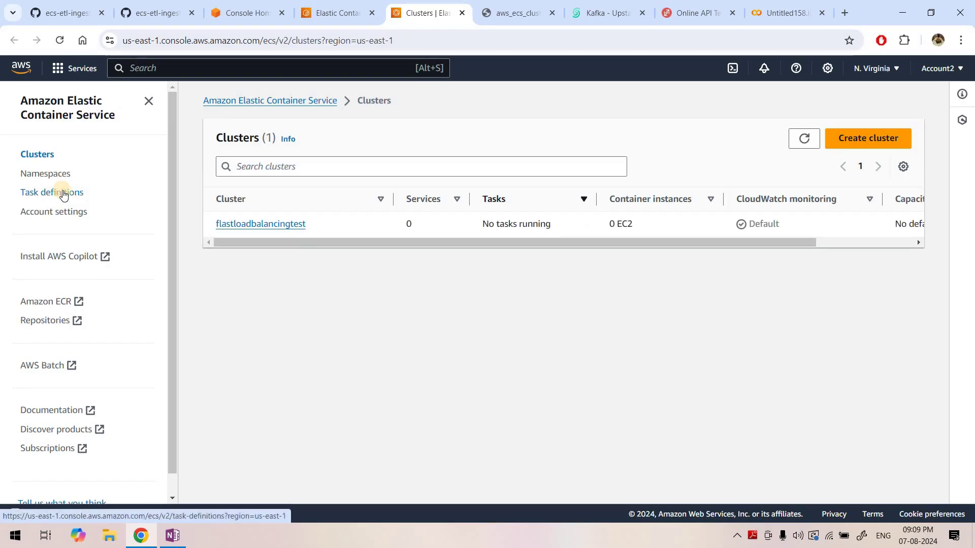
left_click(64, 193)
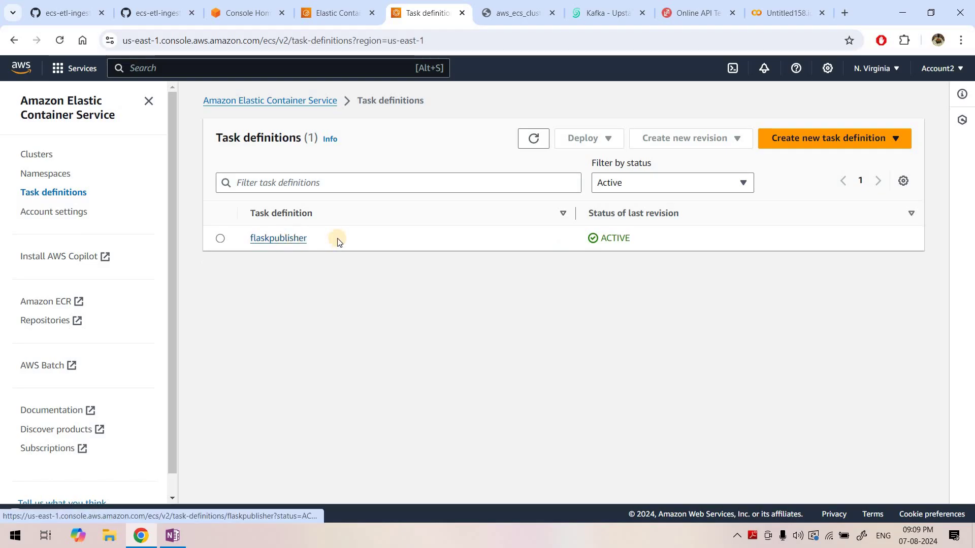
left_click_drag(245, 234, 304, 245)
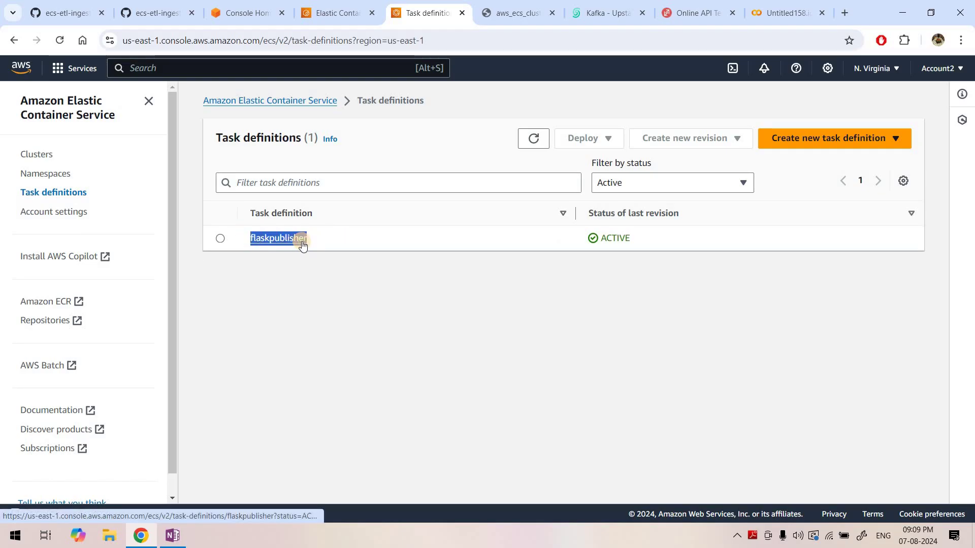
left_click(303, 242)
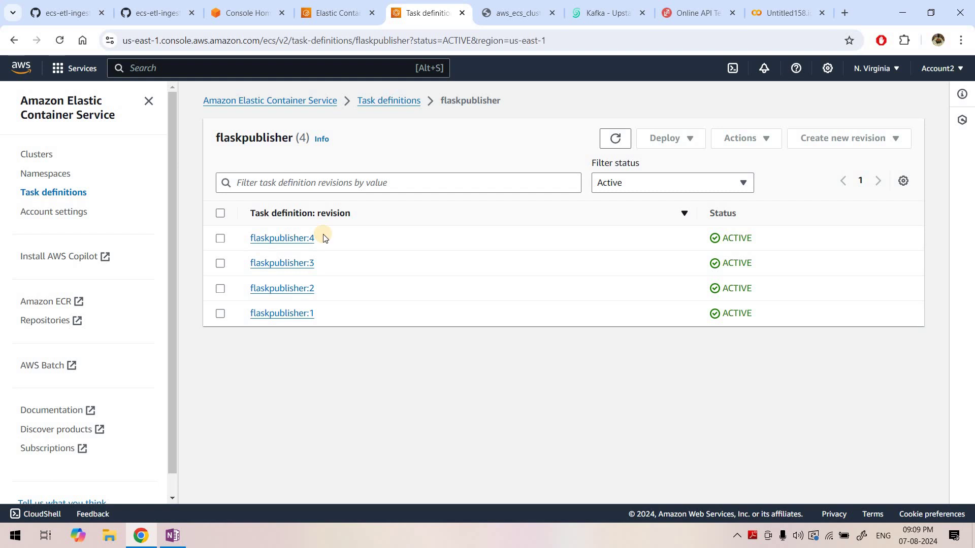
- Open the flastloadbalancingtest cluster and start creating a new service in it
left_click(39, 155)
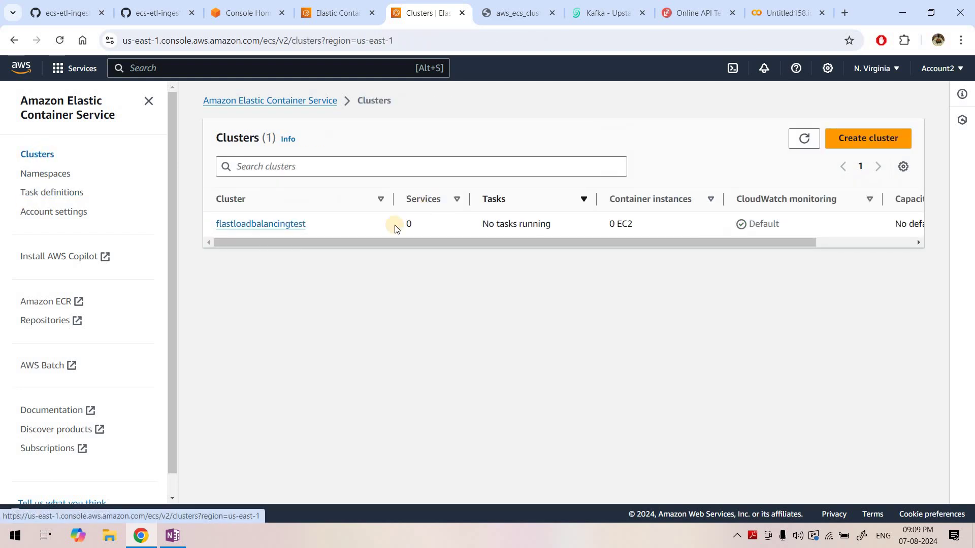
left_click(294, 227)
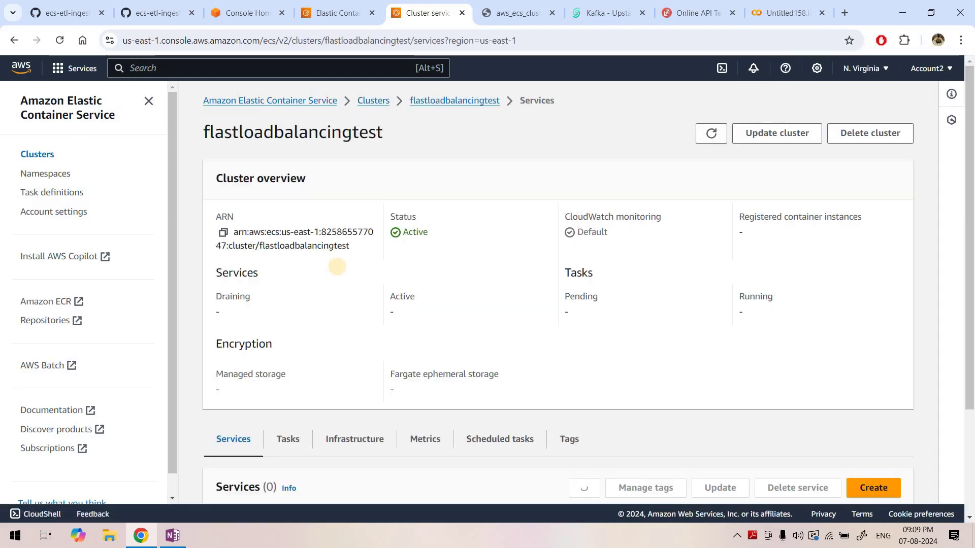
scroll(386, 243, "down", 3)
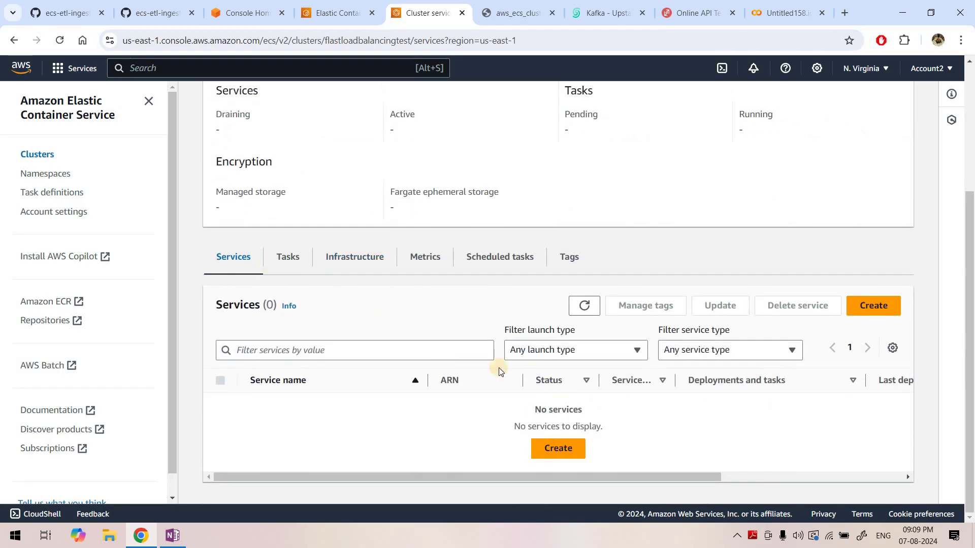
left_click(558, 448)
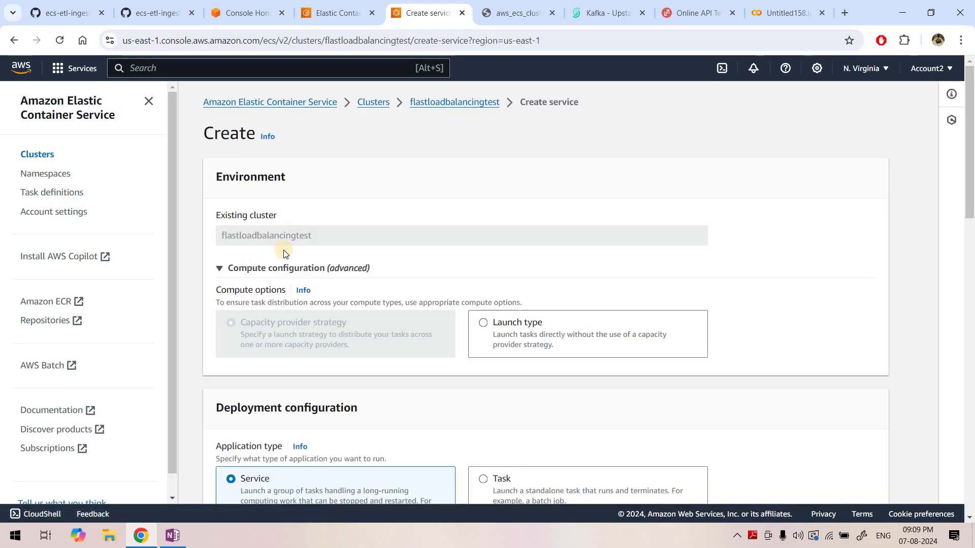
- Keep the Service application type and choose the flaskpublisher task definition family with revision 4 (LATEST)
scroll(270, 137, "down", 2)
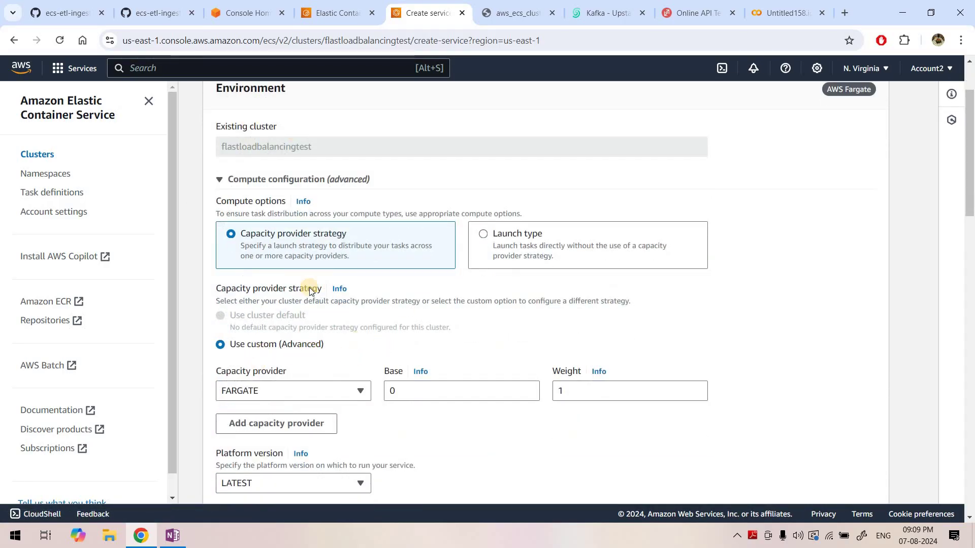
scroll(311, 285, "down", 2)
scroll(305, 335, "down", 1)
scroll(338, 317, "down", 5)
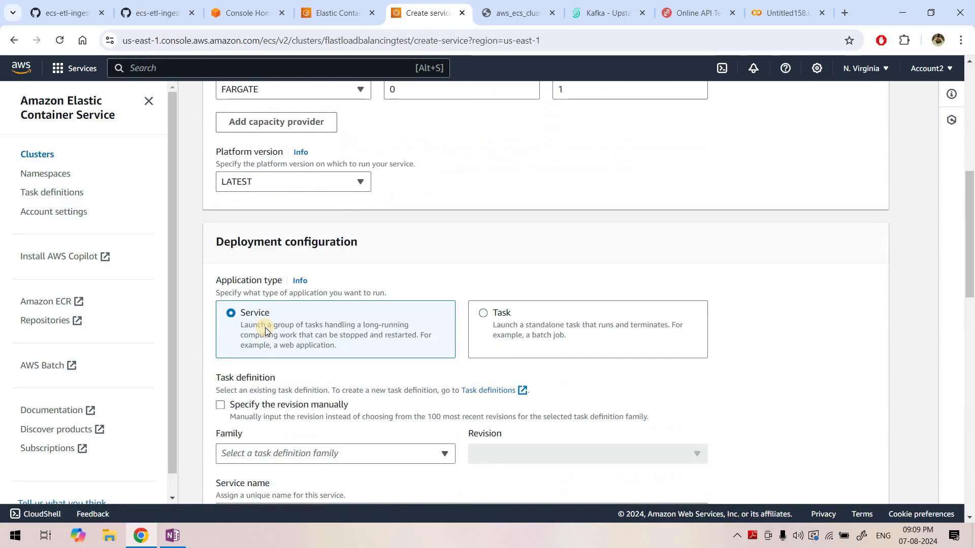
left_click(249, 346)
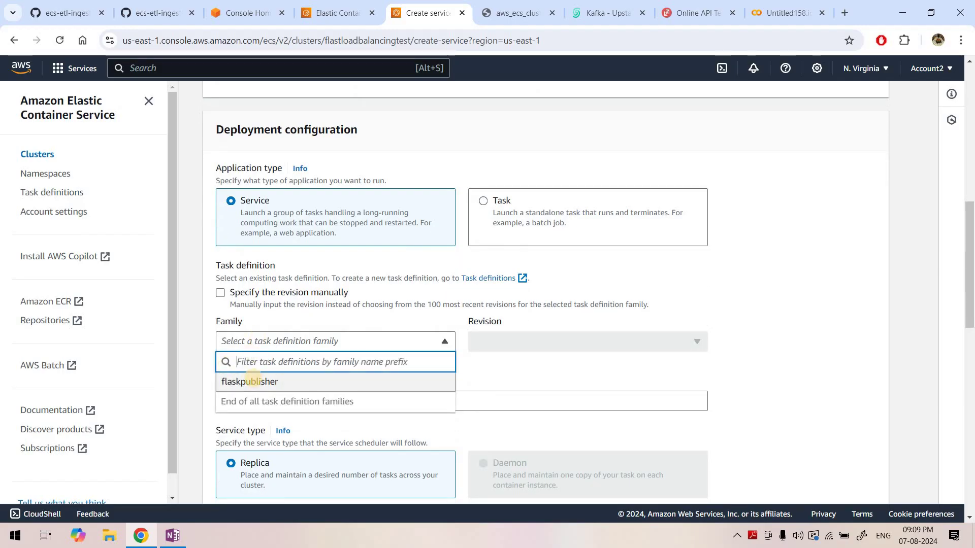
left_click(255, 382)
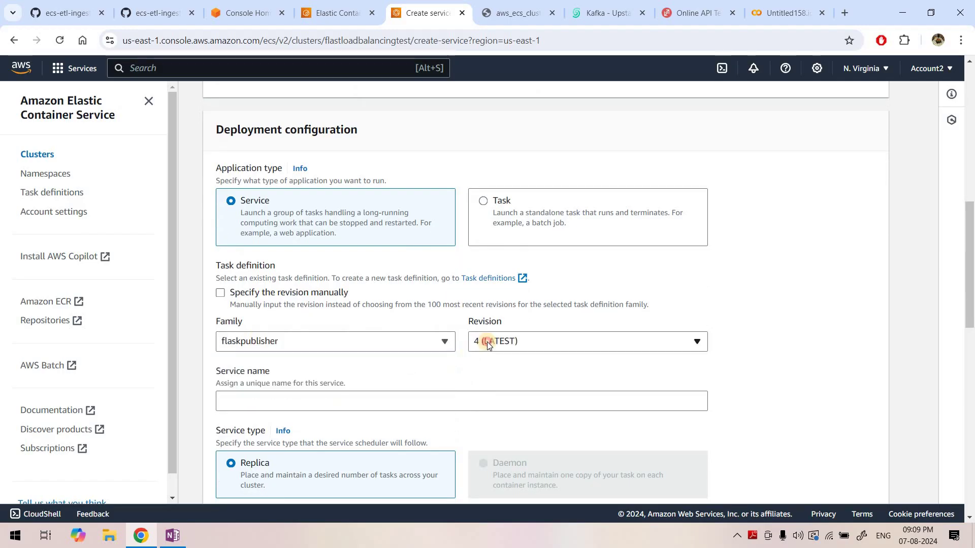
left_click(485, 343)
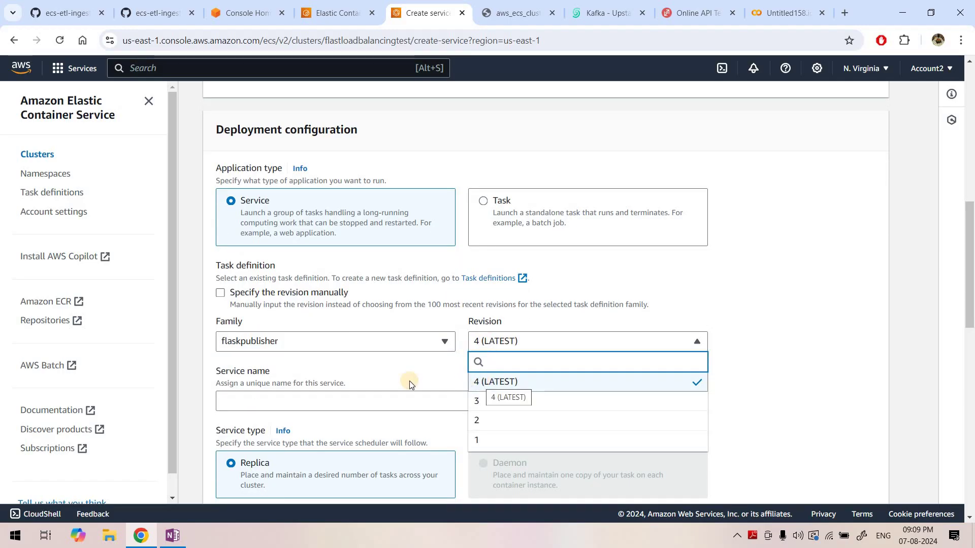
left_click(271, 392)
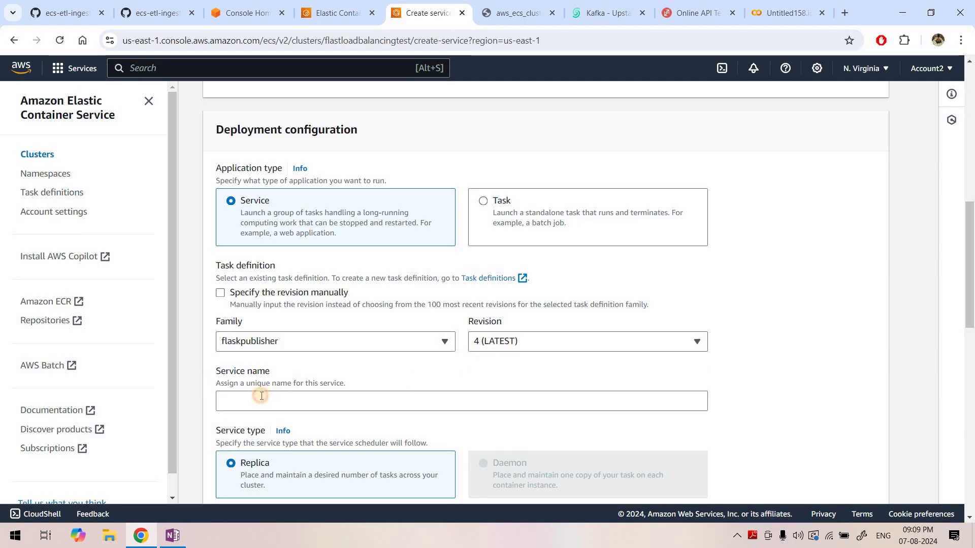
- Name the service demoflaskloadyt1 and set its desired tasks to 2
left_click(262, 396)
type("demofla")
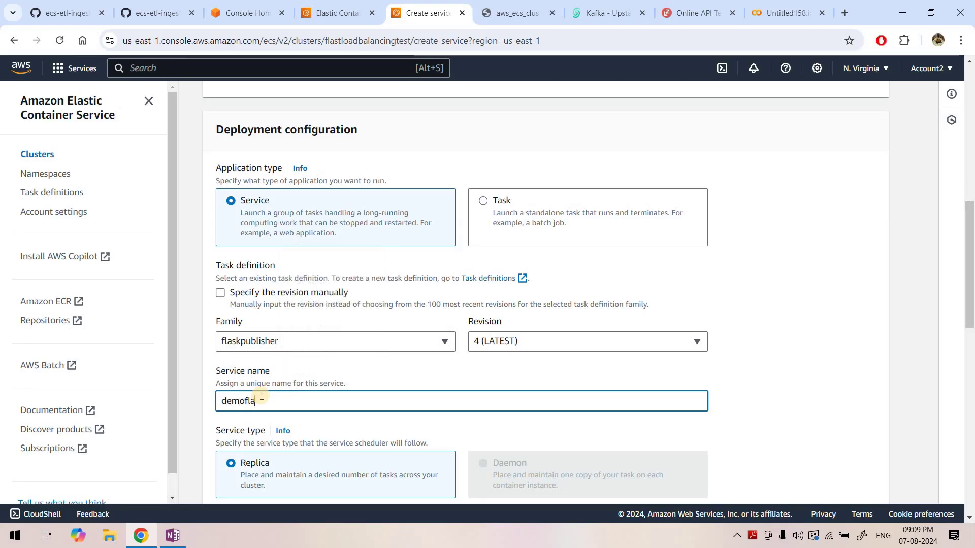
type("skloadyt1")
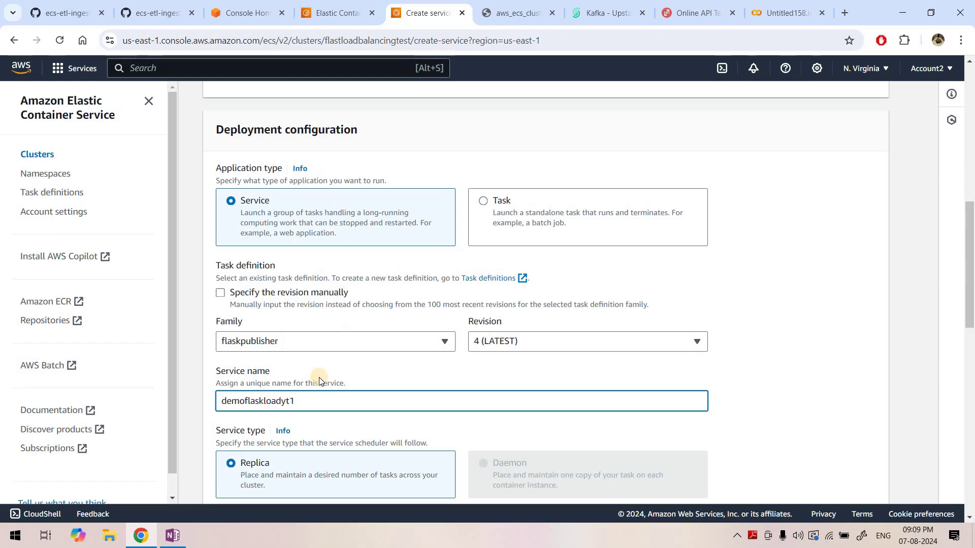
scroll(270, 351, "down", 3)
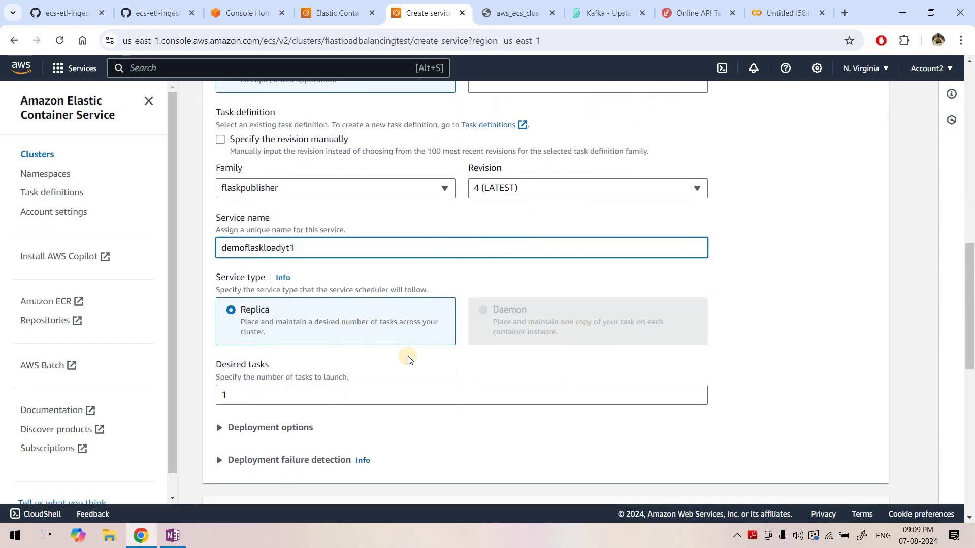
left_click_drag(300, 394, 202, 390)
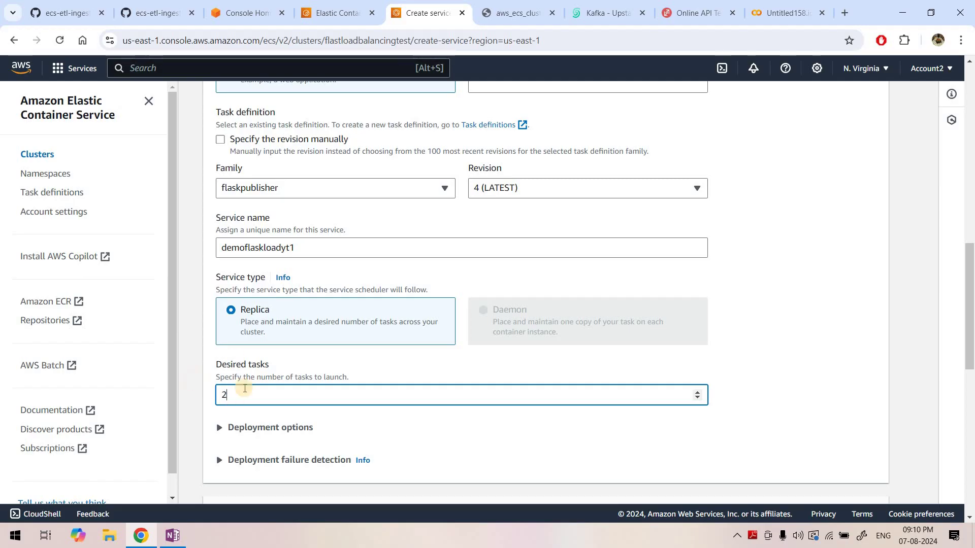
- Expand the service's networking settings and choose to create a new security group, keeping the suggested name
scroll(228, 401, "down", 5)
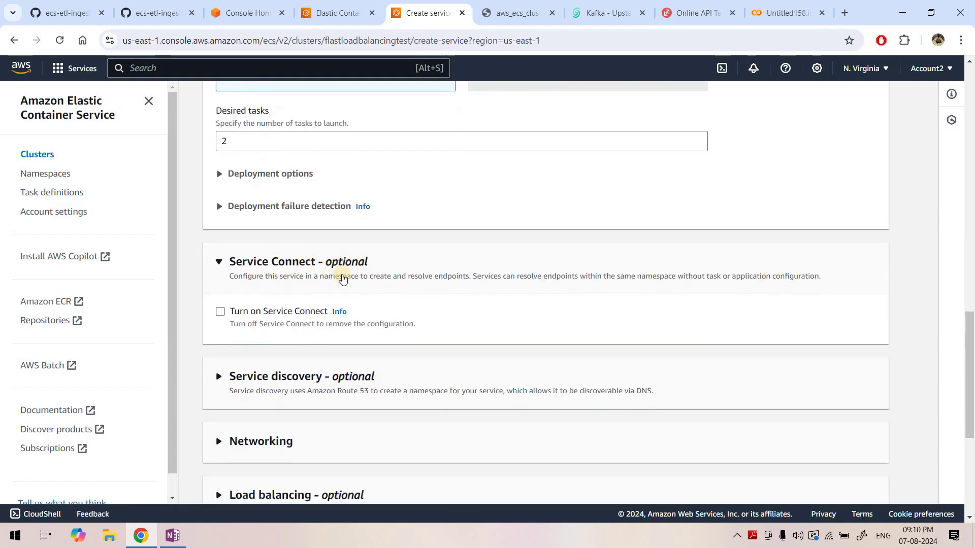
scroll(297, 300, "down", 2)
scroll(269, 344, "down", 1)
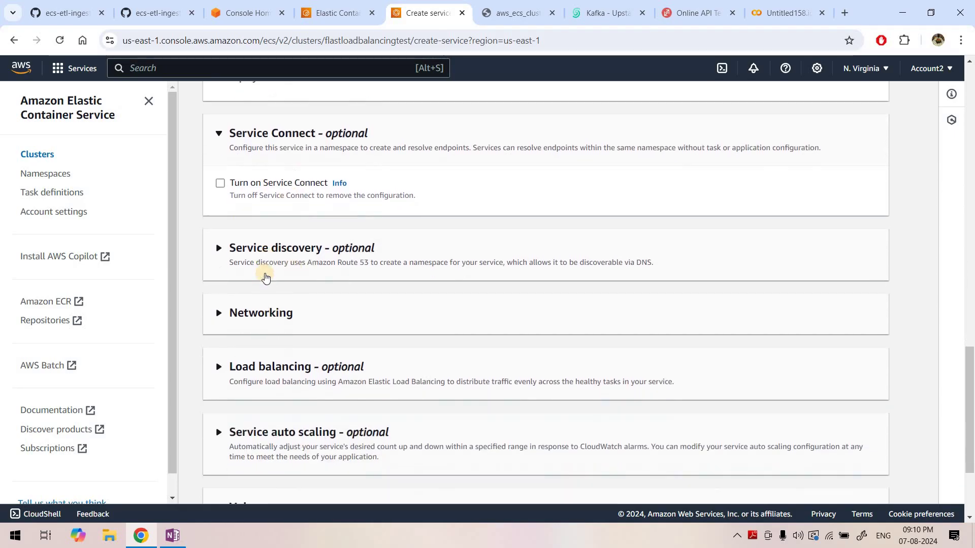
left_click(263, 272)
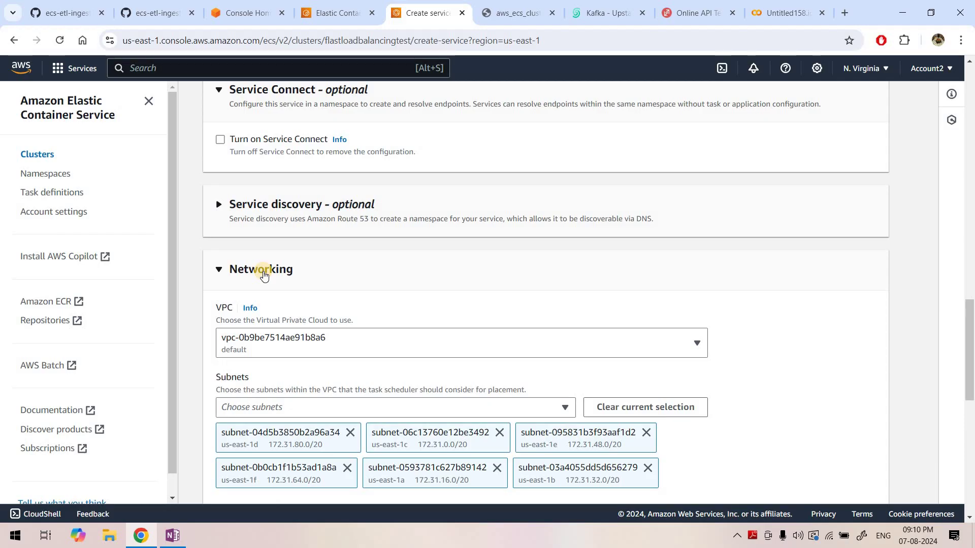
scroll(276, 257, "down", 2)
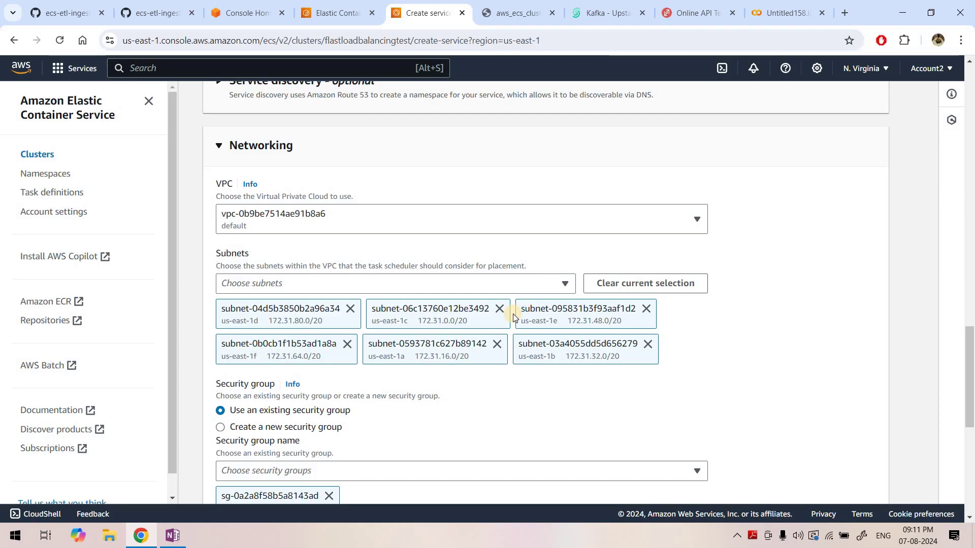
scroll(290, 331, "down", 4)
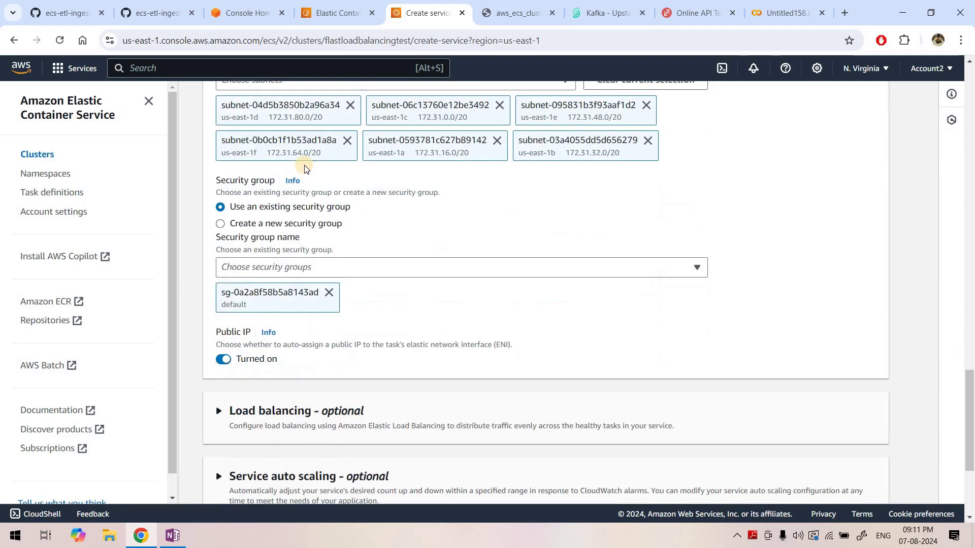
left_click(221, 217)
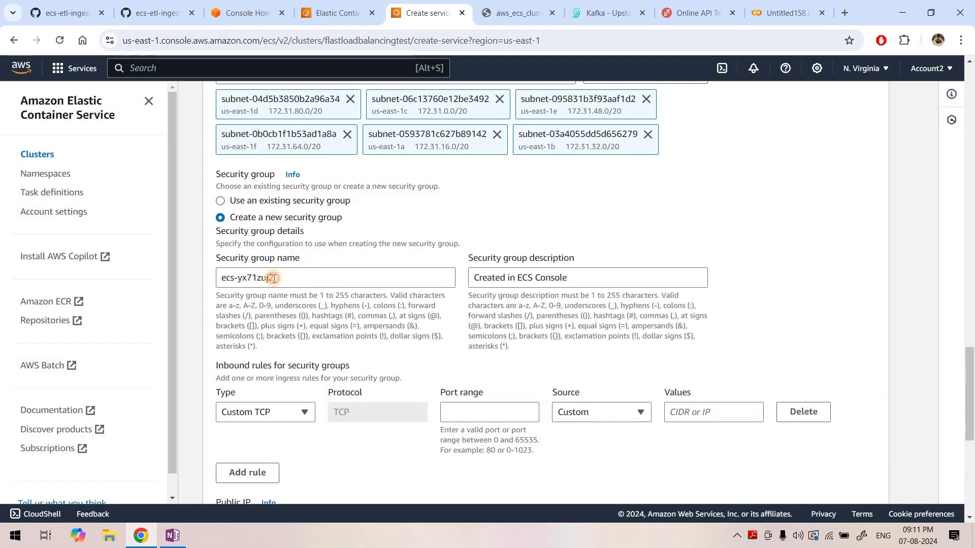
left_click_drag(274, 279, 242, 277)
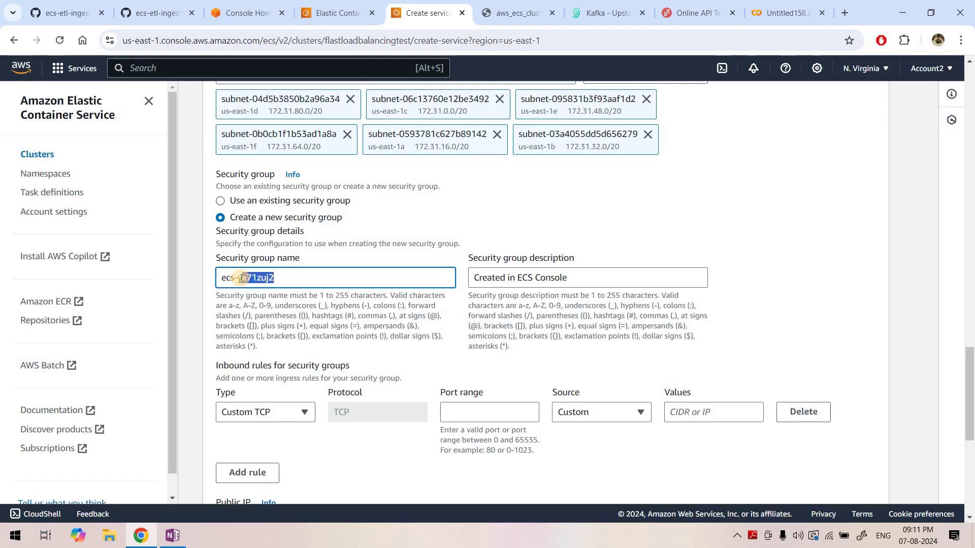
left_click(285, 277)
scroll(305, 325, "down", 1)
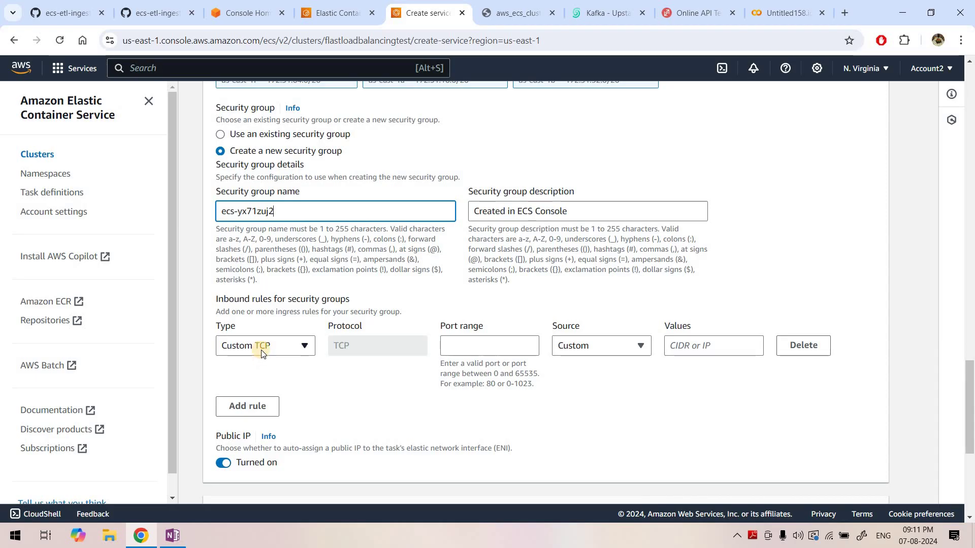
left_click(263, 348)
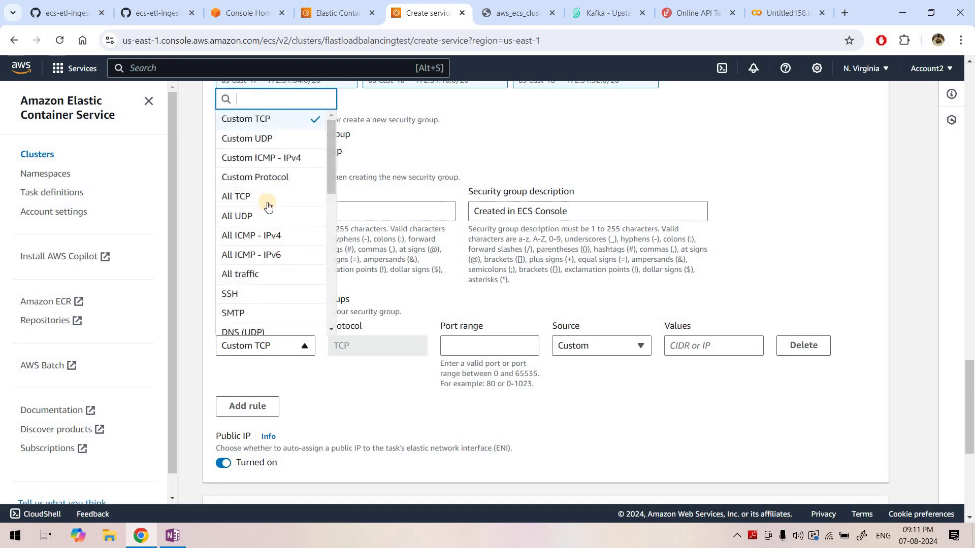
scroll(256, 269, "down", 2)
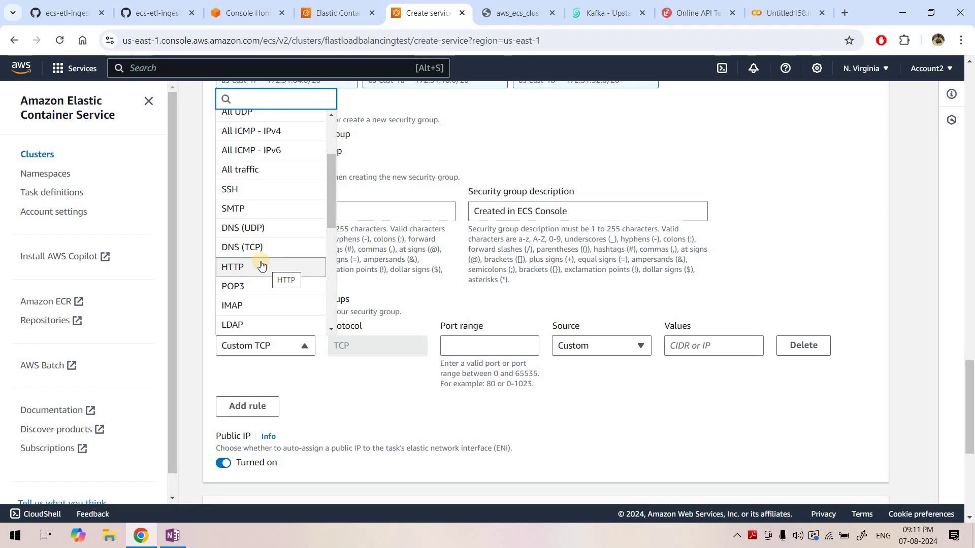
left_click(261, 265)
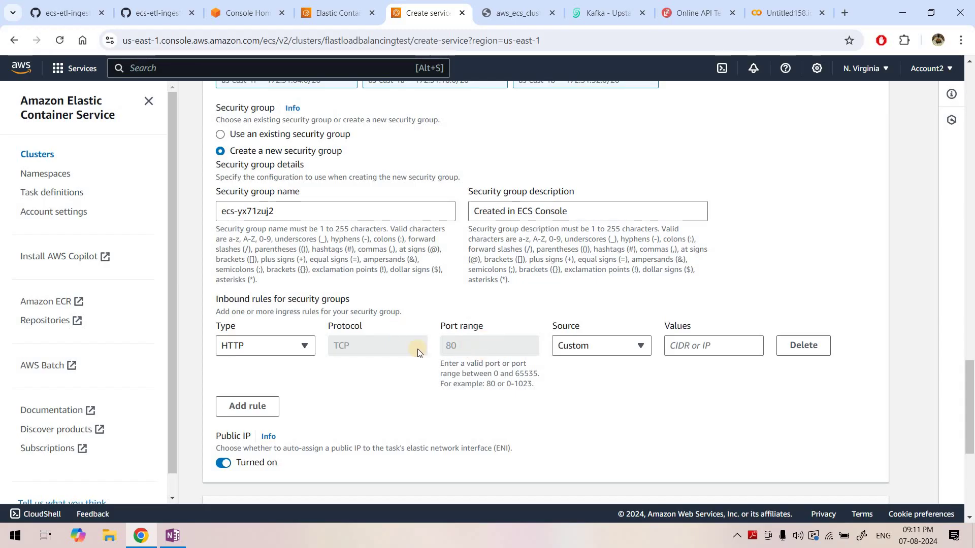
- Set the security group's inbound rule to type All TCP with source Anywhere
left_click(282, 347)
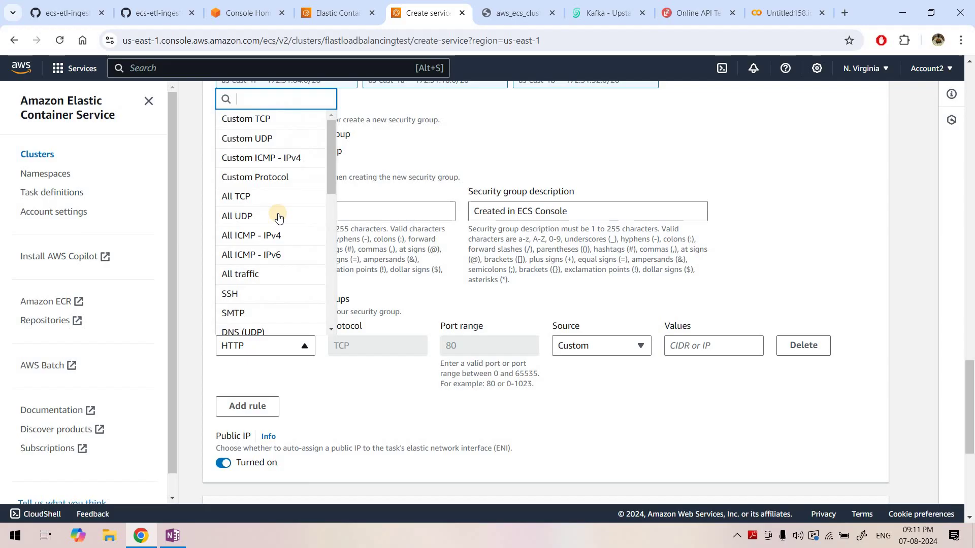
left_click(255, 202)
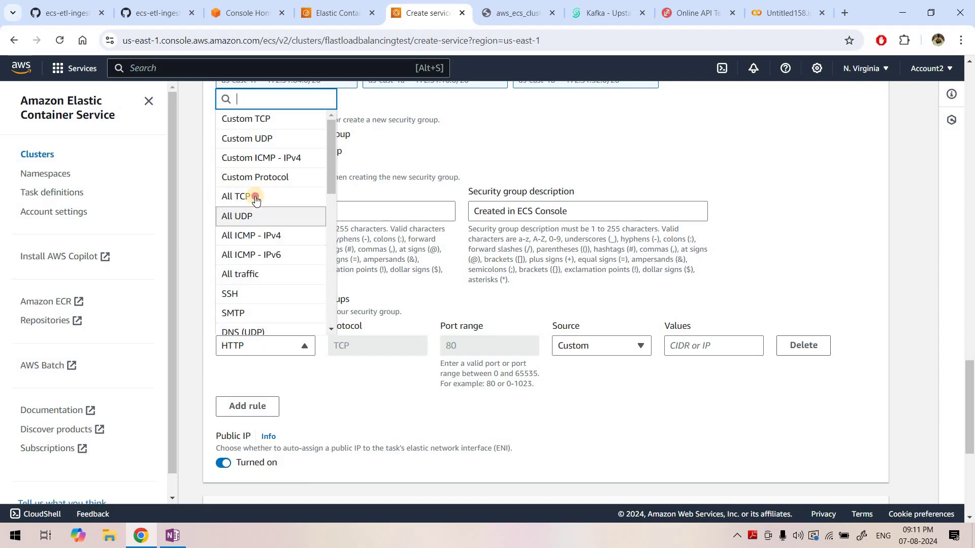
left_click(601, 339)
left_click(594, 384)
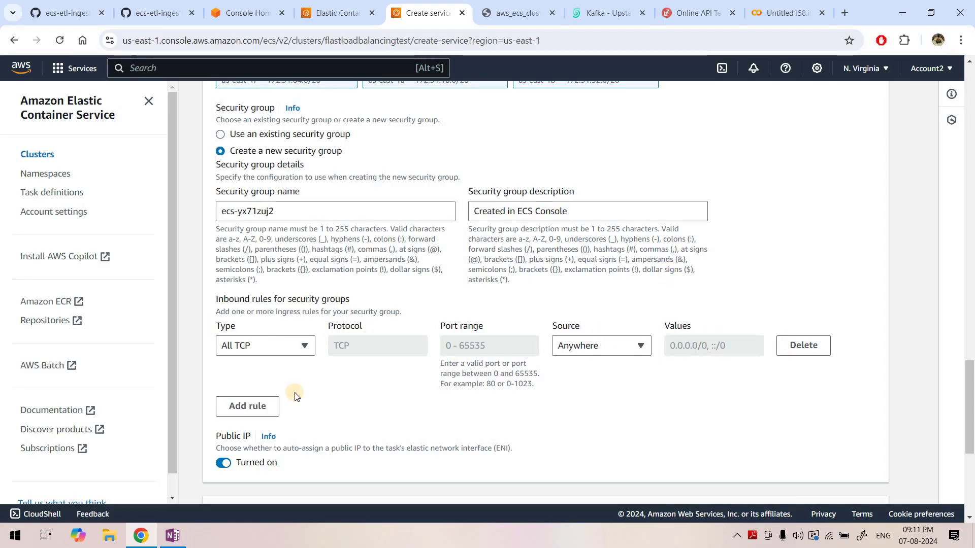
- Leave the public IP turned on and the optional sections unchanged, and create the service
scroll(321, 368, "down", 2)
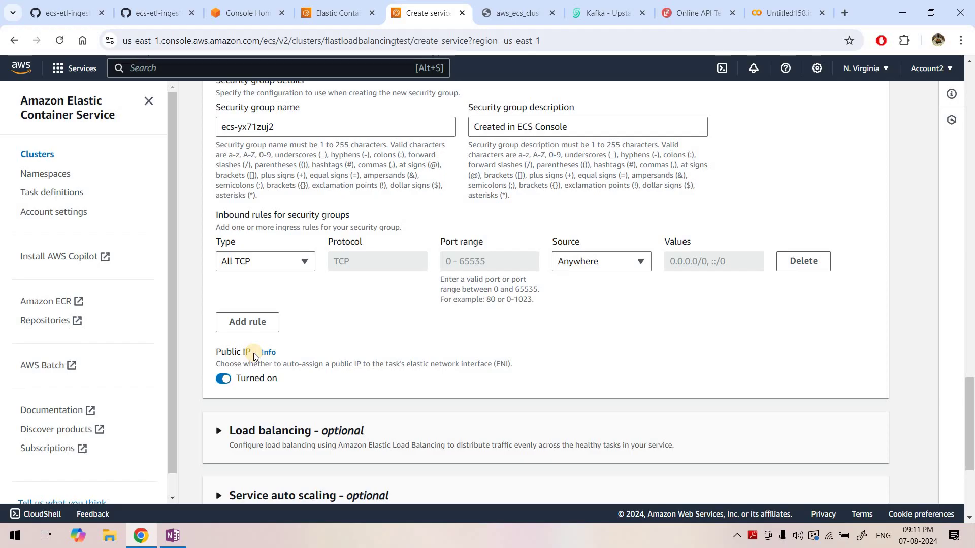
scroll(290, 365, "down", 2)
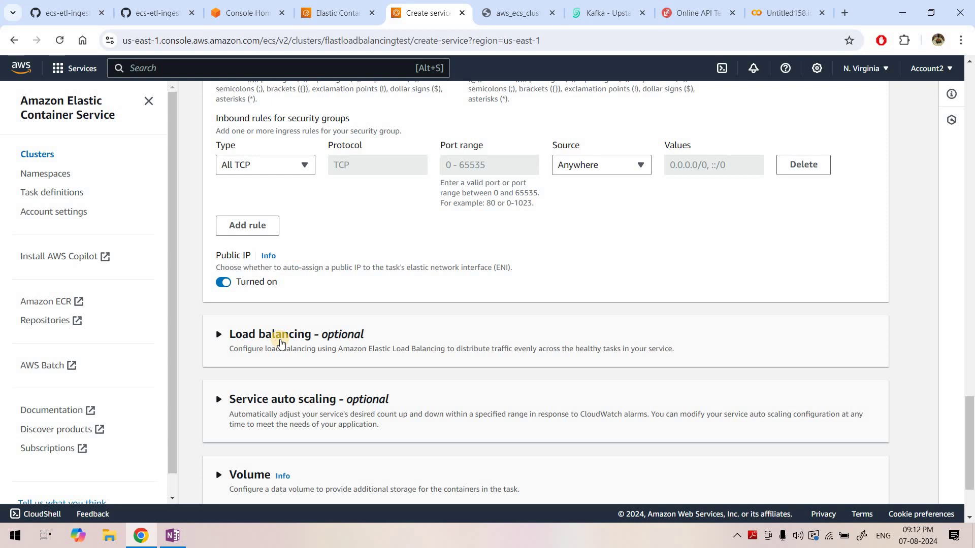
scroll(280, 343, "down", 2)
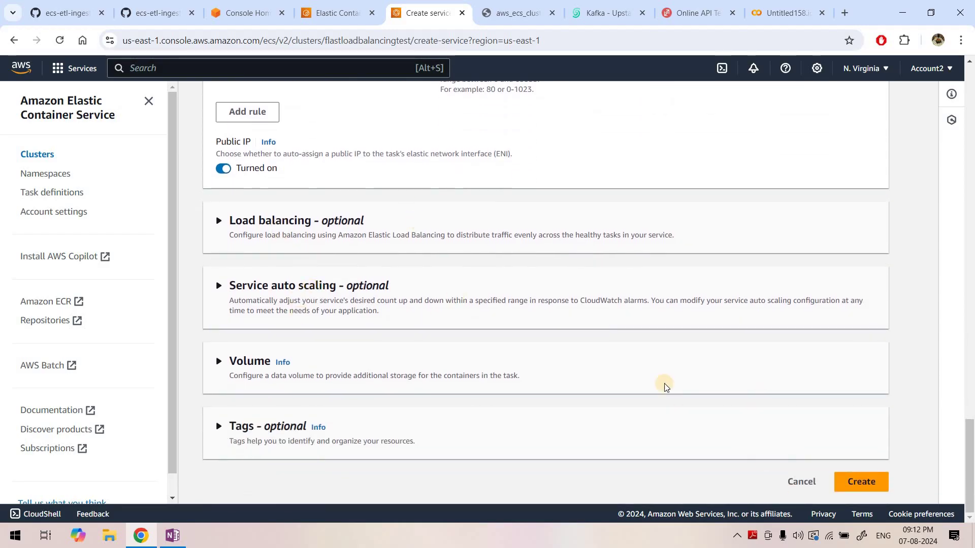
left_click(863, 484)
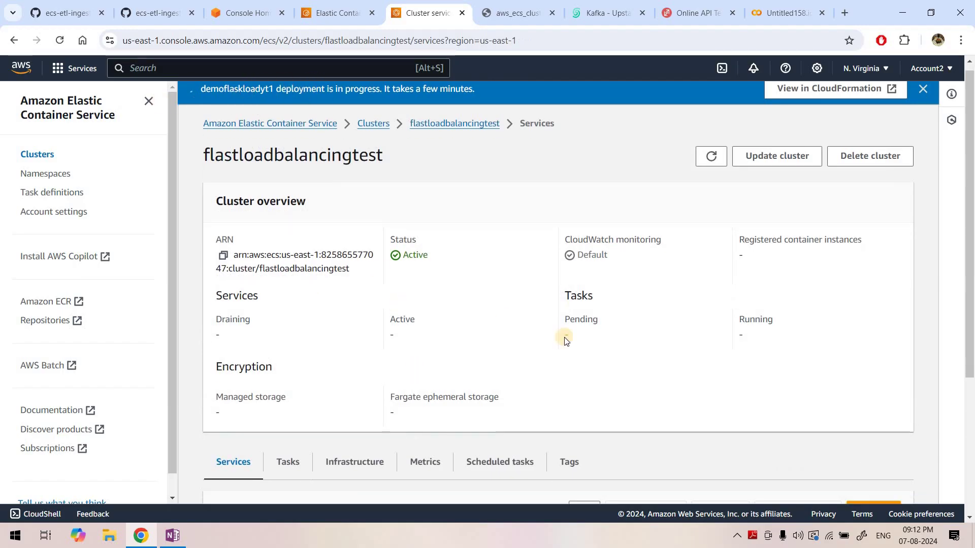
- Check the deployment status and running tasks of demoflaskloadyt1 in the cluster's services list
scroll(564, 338, "down", 4)
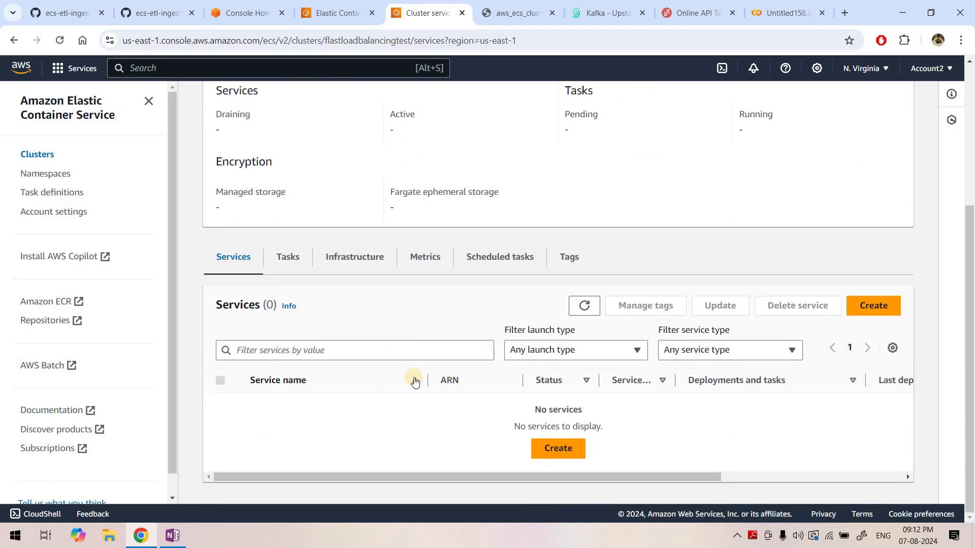
left_click_drag(549, 477, 667, 460)
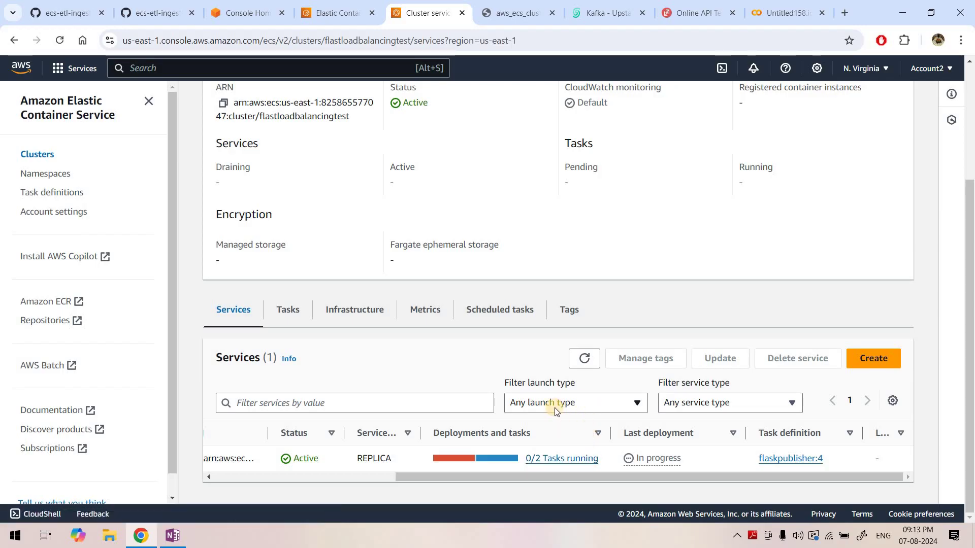
scroll(412, 478, "left", 5)
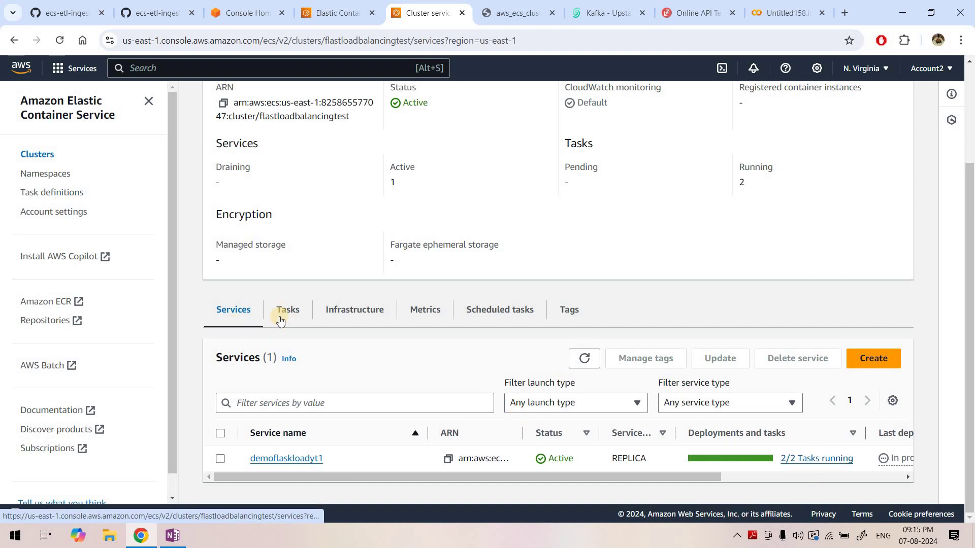
- List the cluster's tasks and refresh the list to check their statuses
left_click(281, 319)
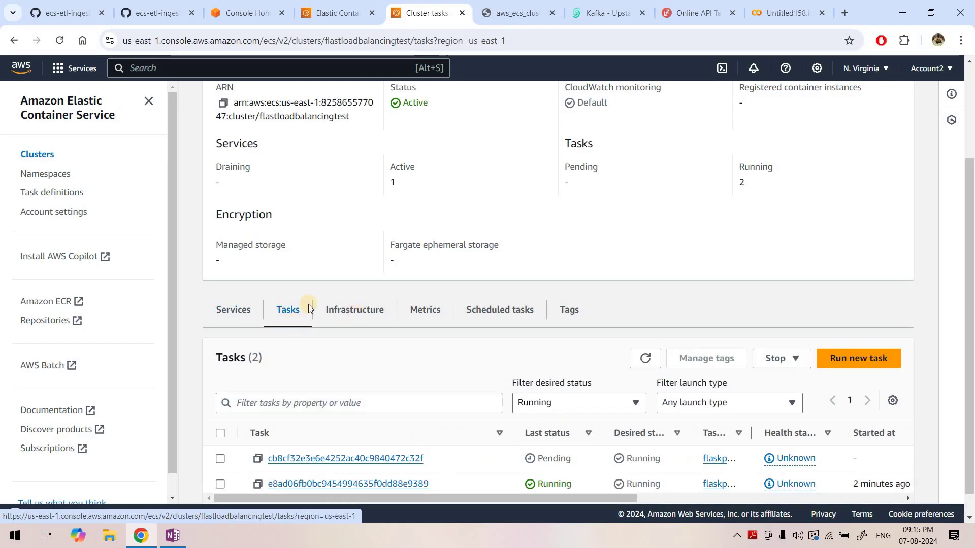
scroll(524, 421, "down", 1)
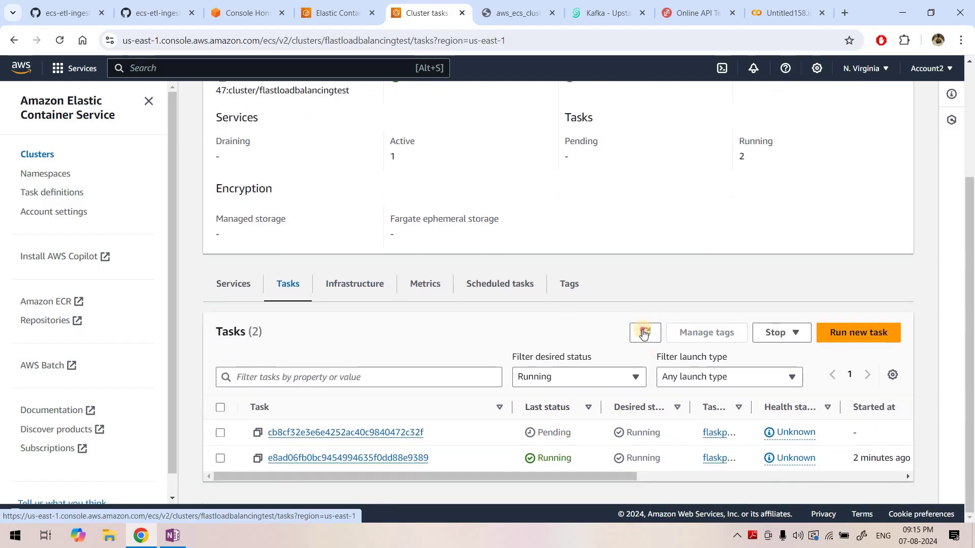
left_click(643, 333)
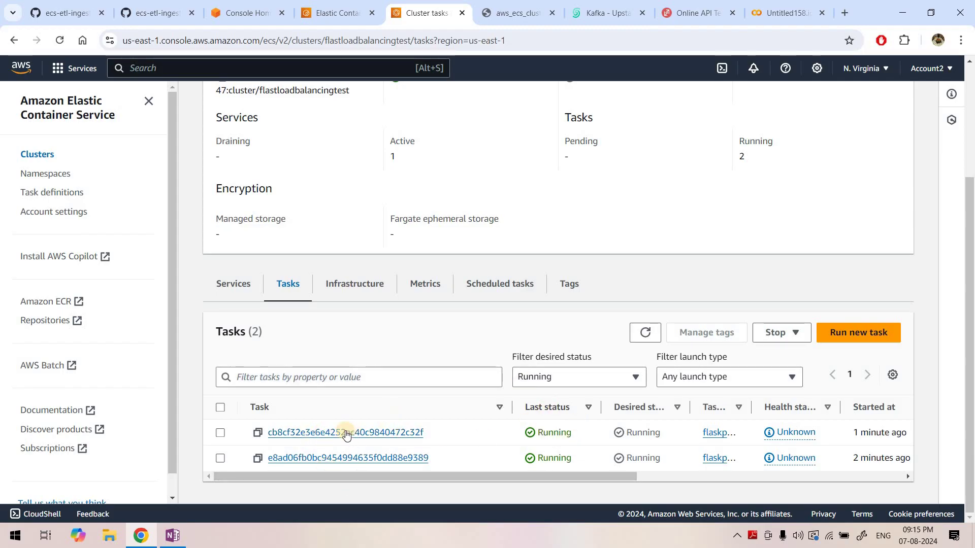
- Open the detail pages of both cluster tasks in separate browser tabs
right_click(303, 438)
left_click(325, 283)
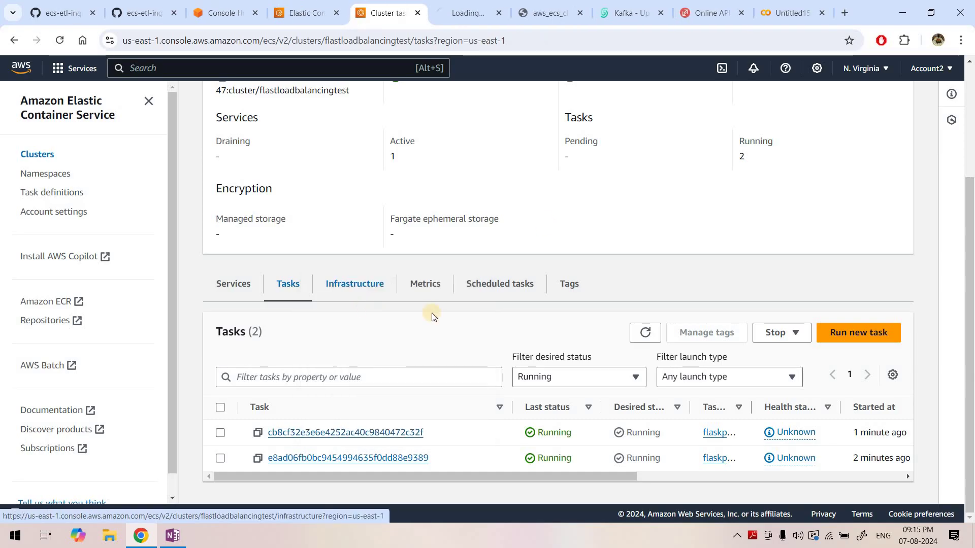
right_click(339, 455)
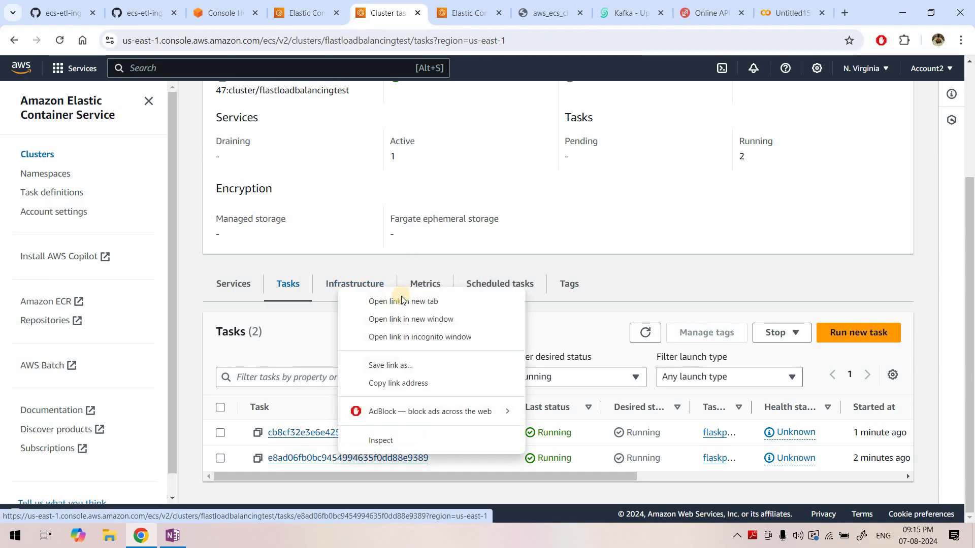
left_click(403, 301)
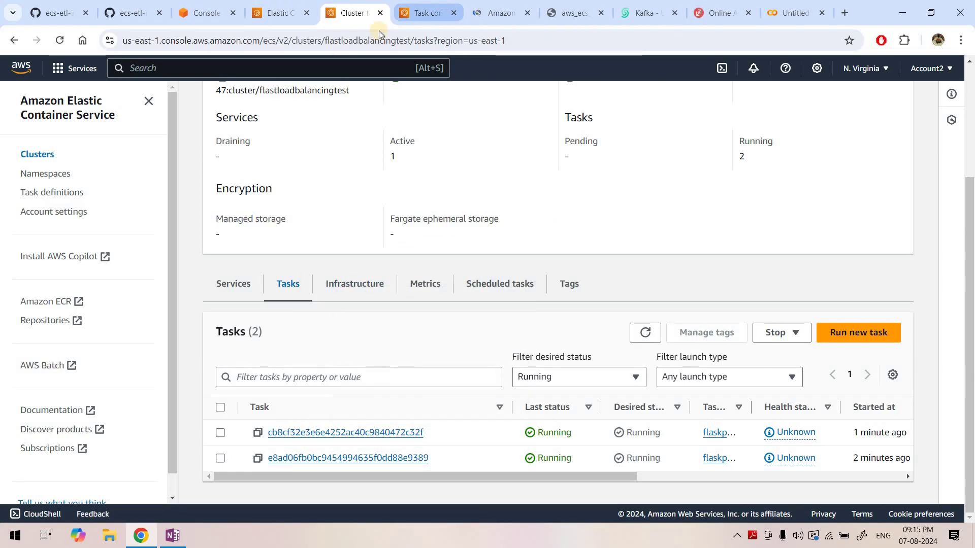
- Copy the public IP of the first task, cb8cf32e3e6e4252ac40c9840472c32f, and enter it followed by a colon as the address in a new browser tab
left_click(424, 12)
scroll(733, 333, "down", 3)
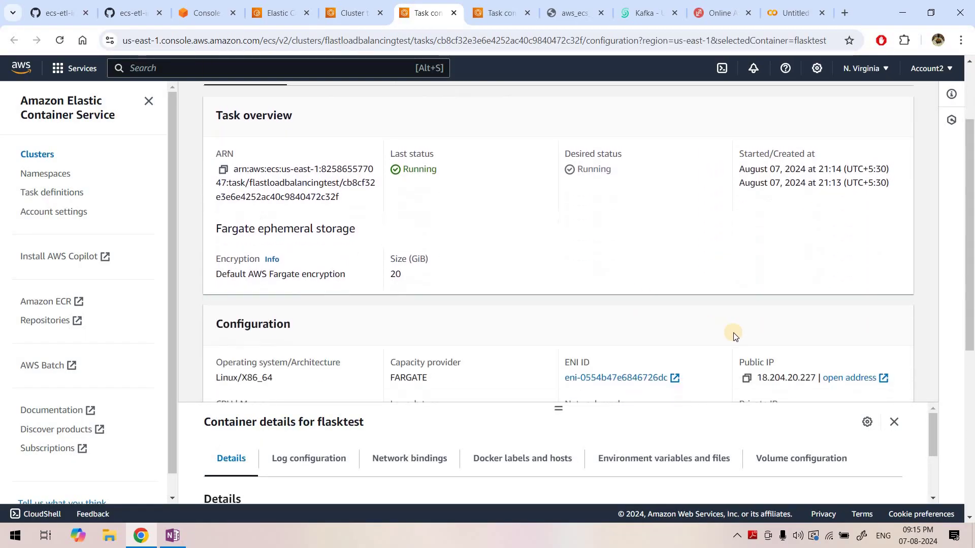
scroll(746, 334, "down", 1)
left_click(746, 325)
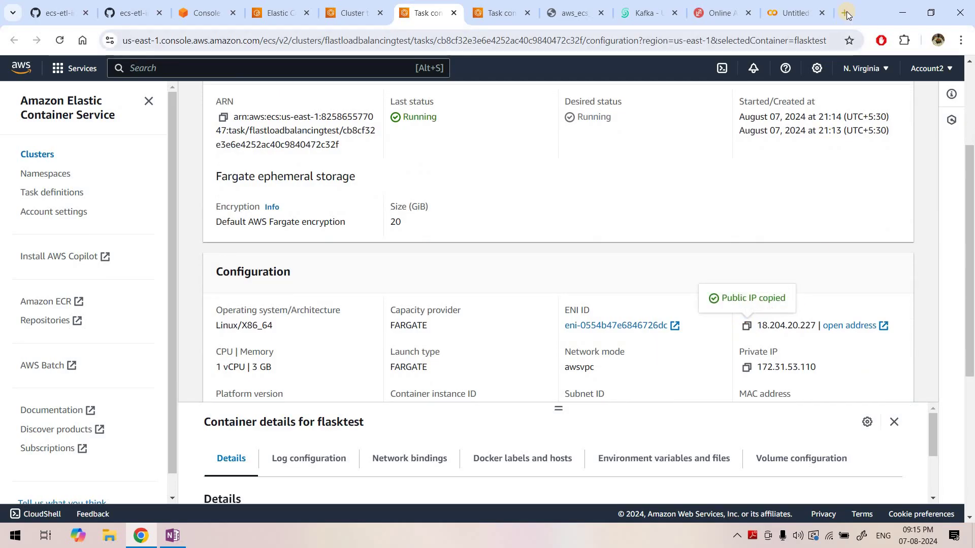
key("ctrl+t")
key("ctrl+v")
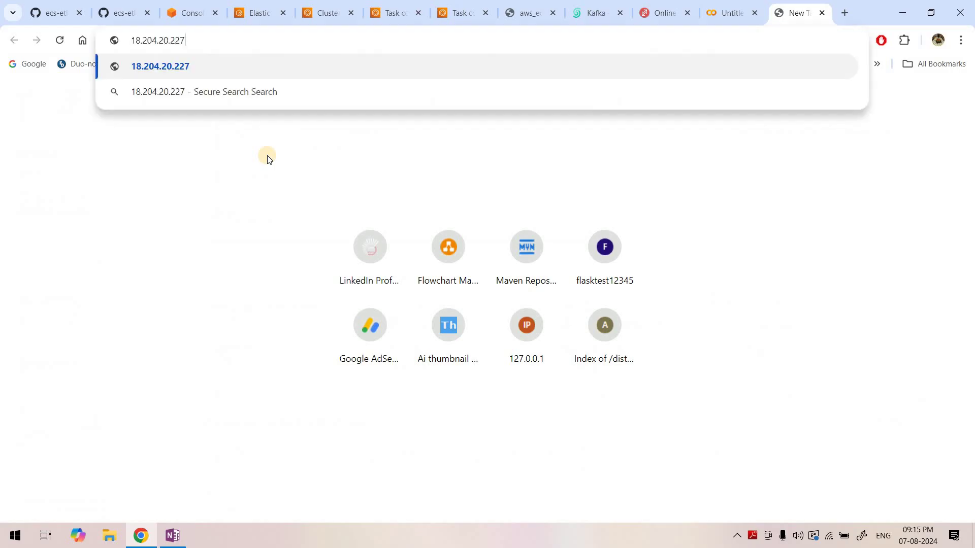
type(":")
- Copy the Flask app's port 50000 from main.py on GitHub, append it to the address, and load 18.204.20.227:50000
left_click(109, 4)
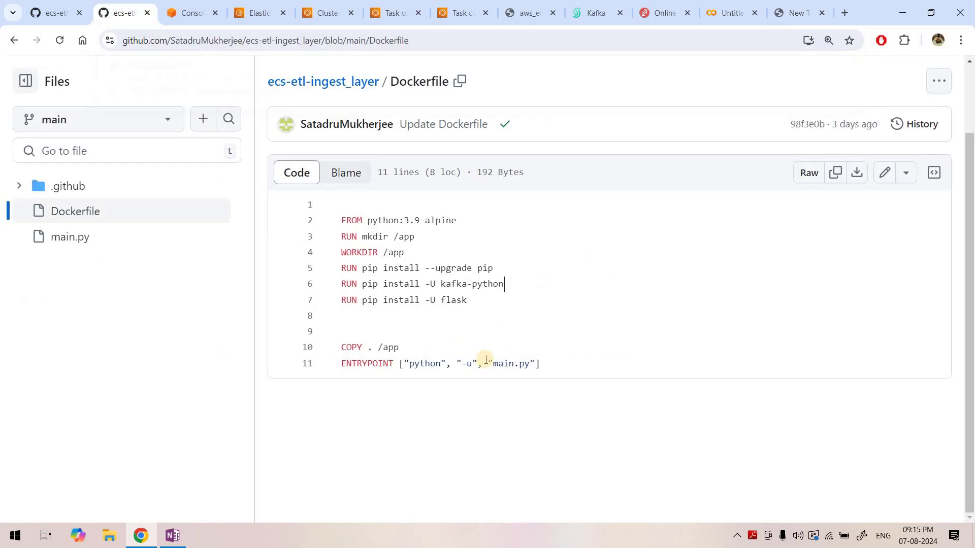
left_click(46, 4)
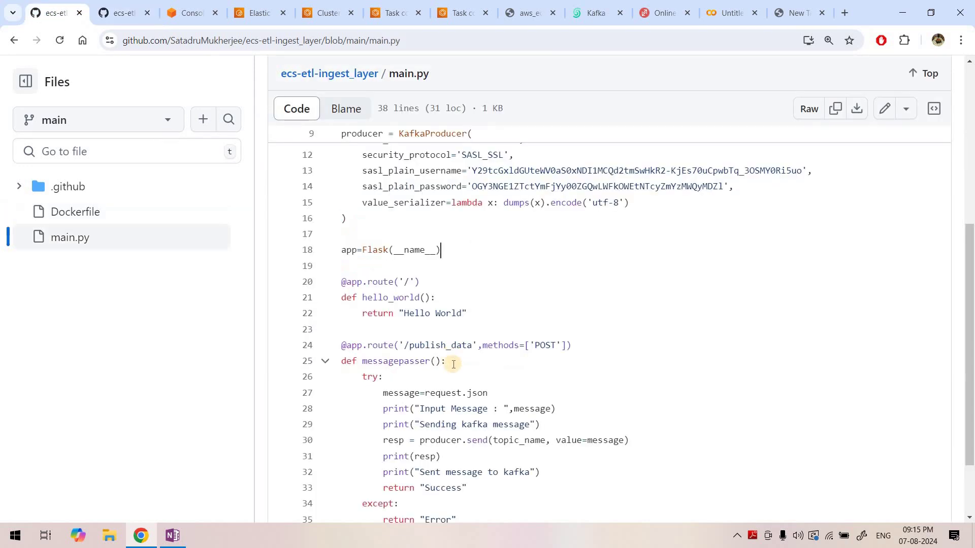
scroll(472, 416, "down", 2)
double_click(534, 476)
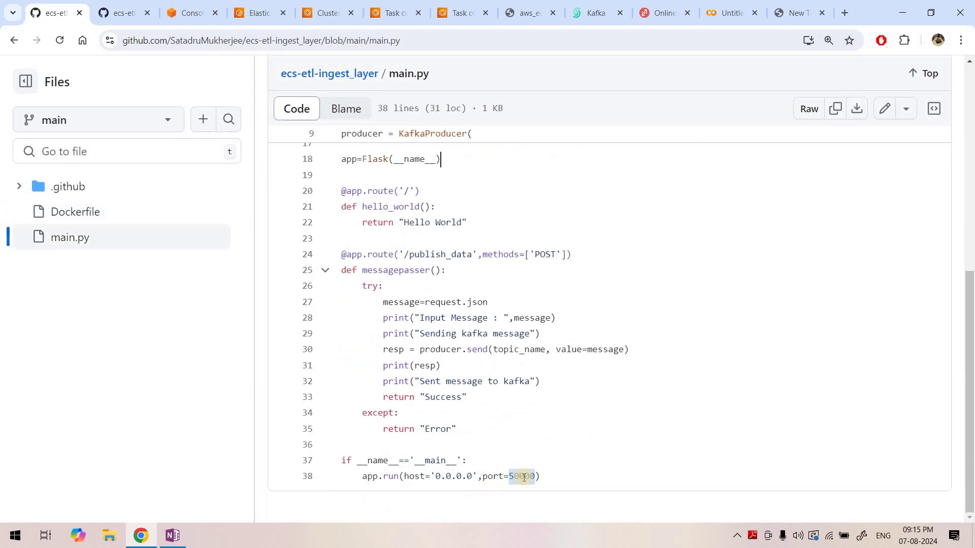
left_click(798, 12)
key("ctrl+v")
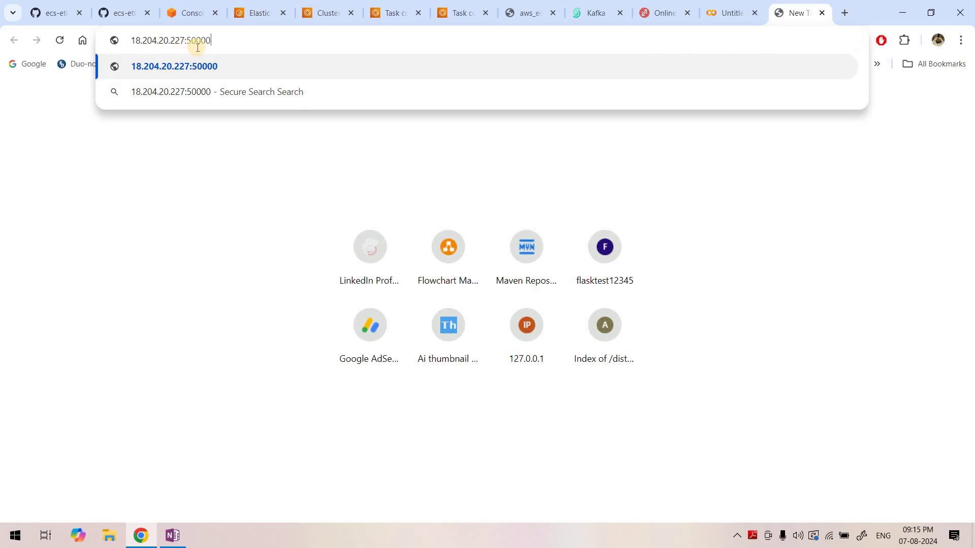
key("Return")
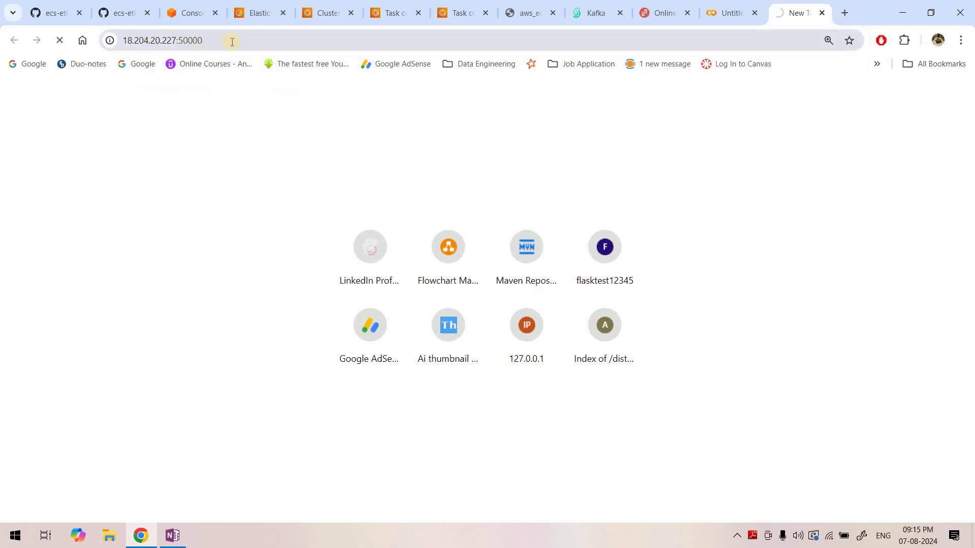
- Compare the first task's page response with the hello_world root route in main.py
left_click_drag(3, 87, 112, 90)
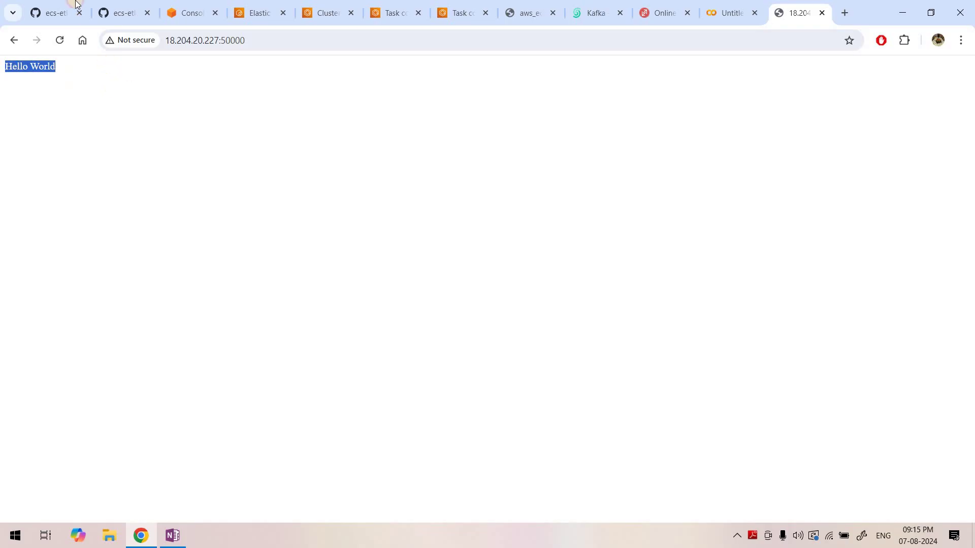
left_click(54, 13)
scroll(370, 228, "up", 1)
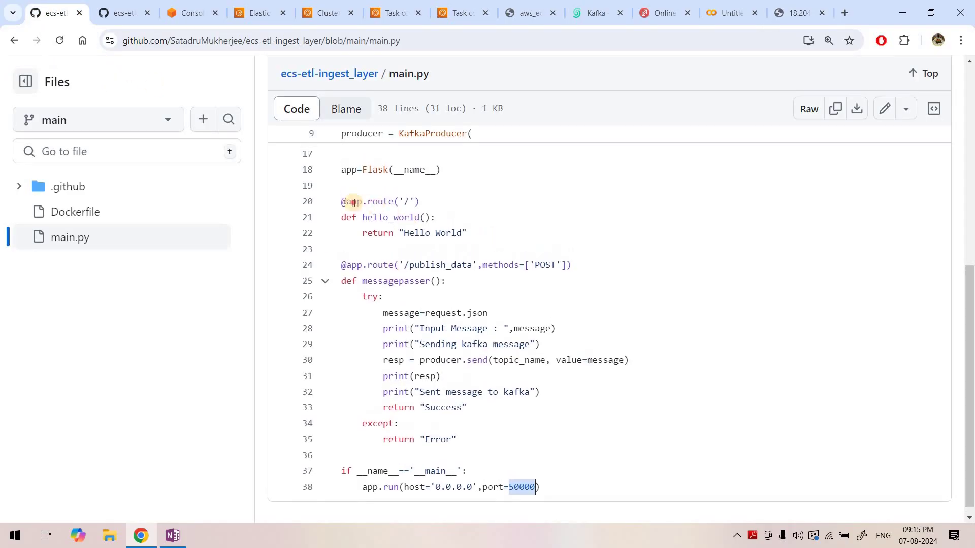
left_click_drag(341, 203, 466, 234)
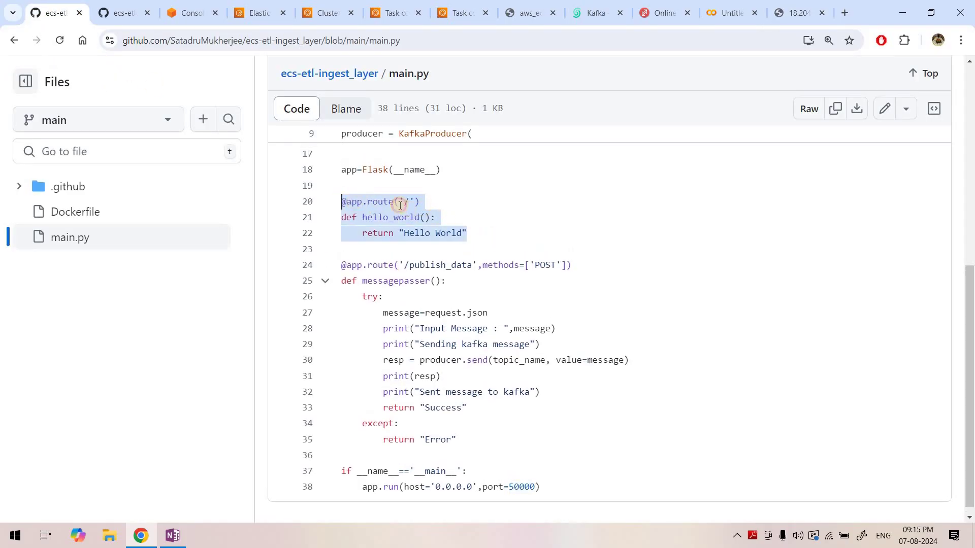
left_click(410, 218)
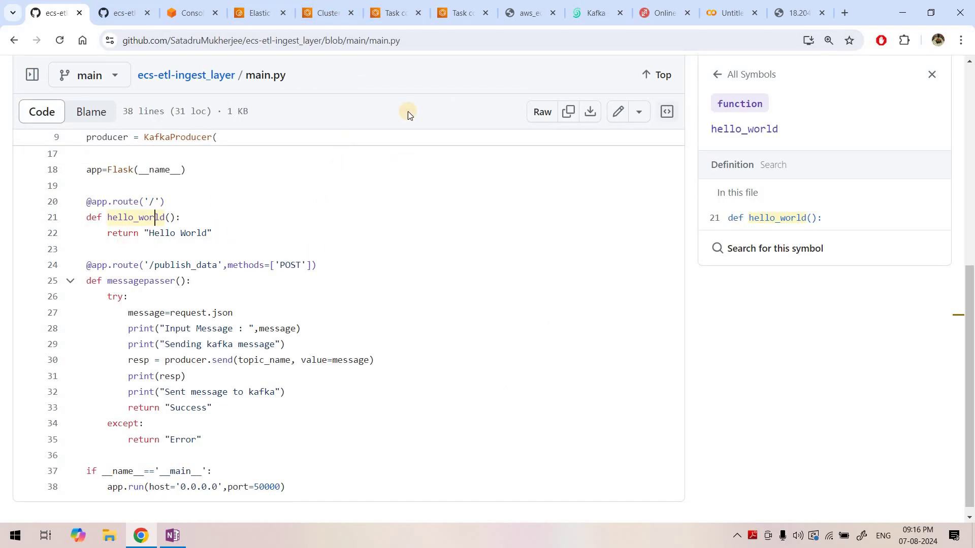
- Copy the public IP from the second task's configuration details
left_click(384, 8)
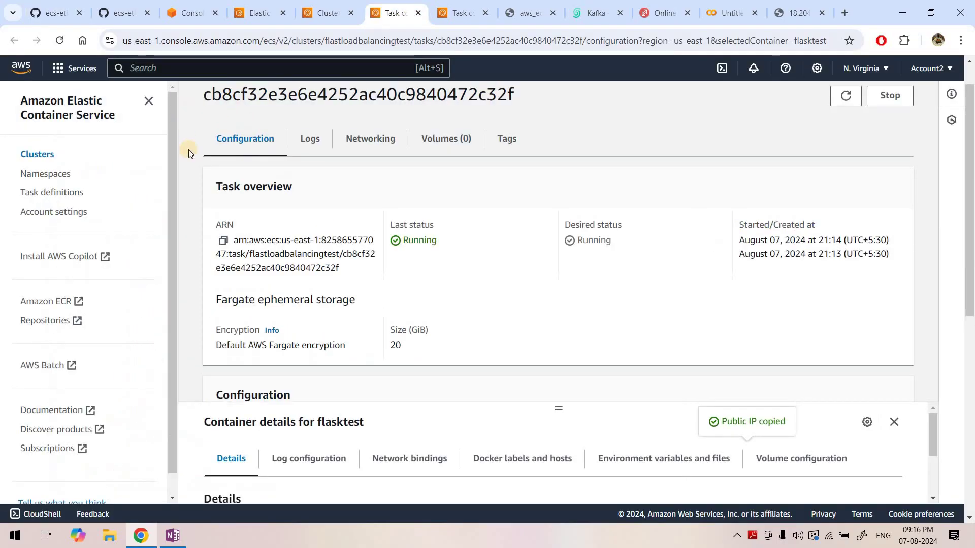
scroll(190, 149, "up", 1)
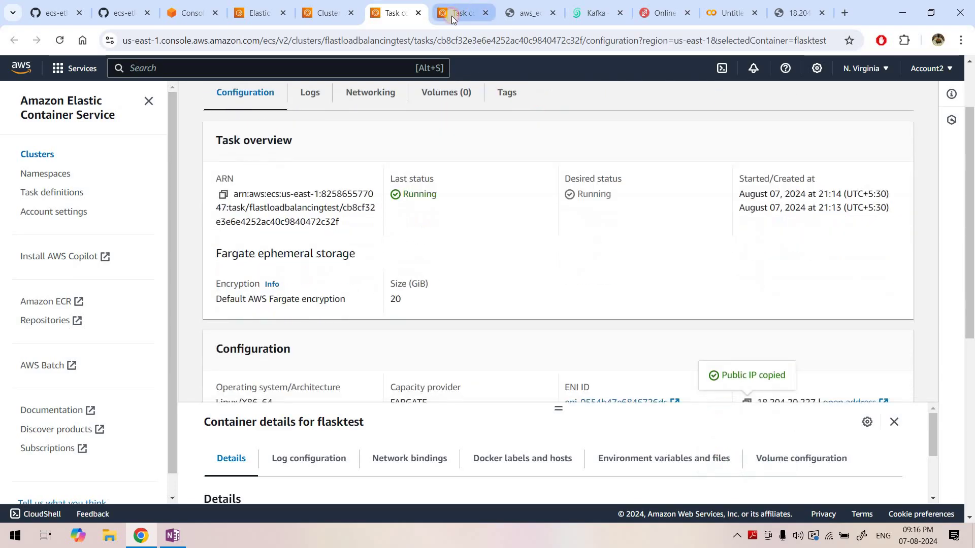
left_click(459, 13)
scroll(259, 122, "down", 1)
scroll(763, 278, "down", 3)
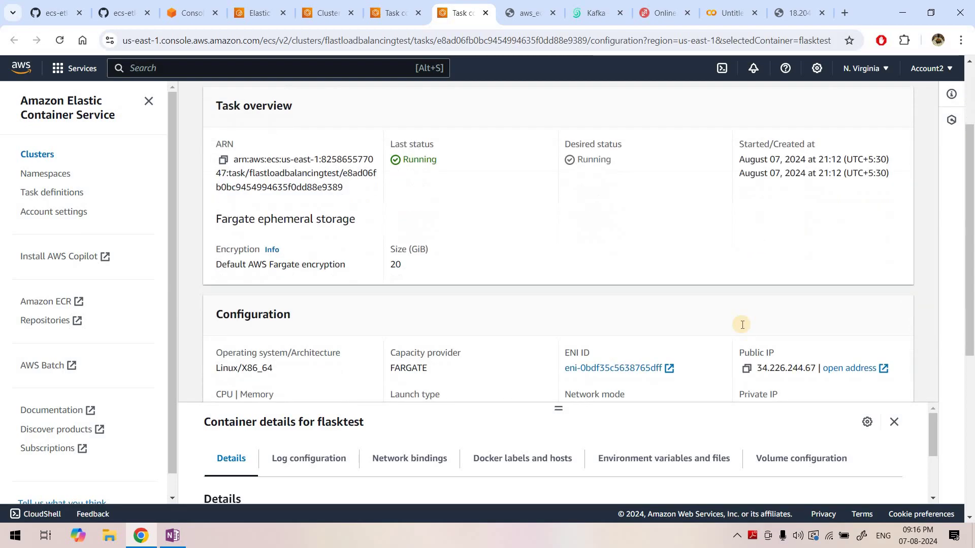
left_click(747, 297)
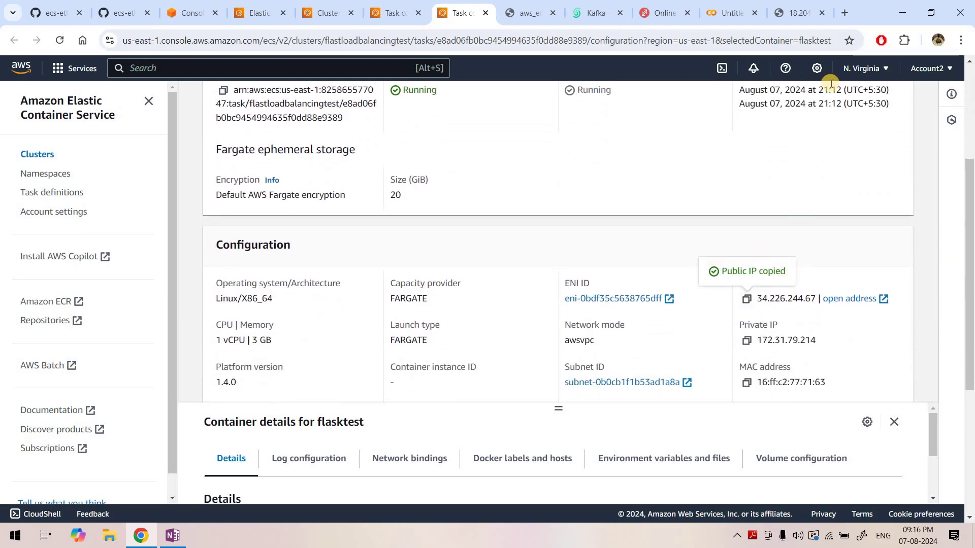
- Load the second task's app at 34.226.244.67:50000 in a new browser tab and check its response
left_click(840, 13)
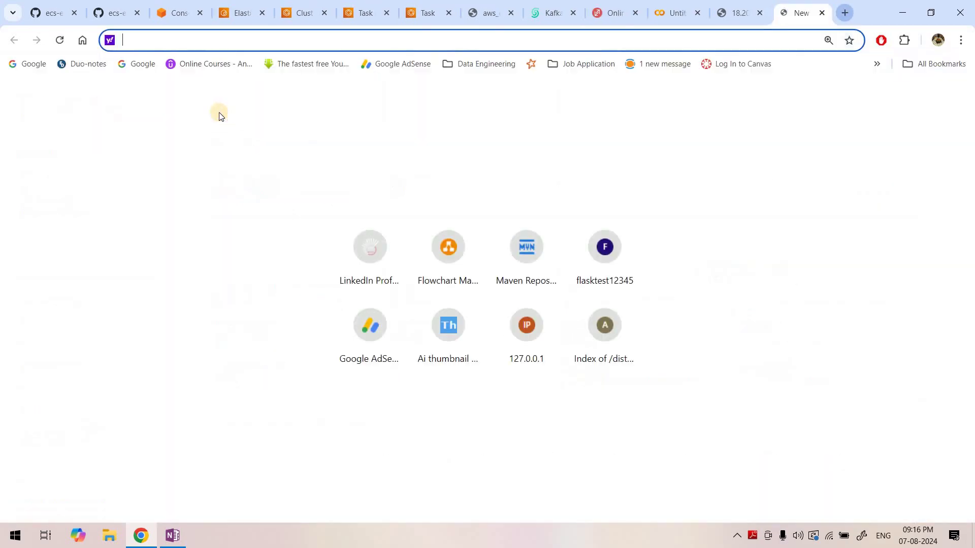
key("ctrl+v")
type(":50000")
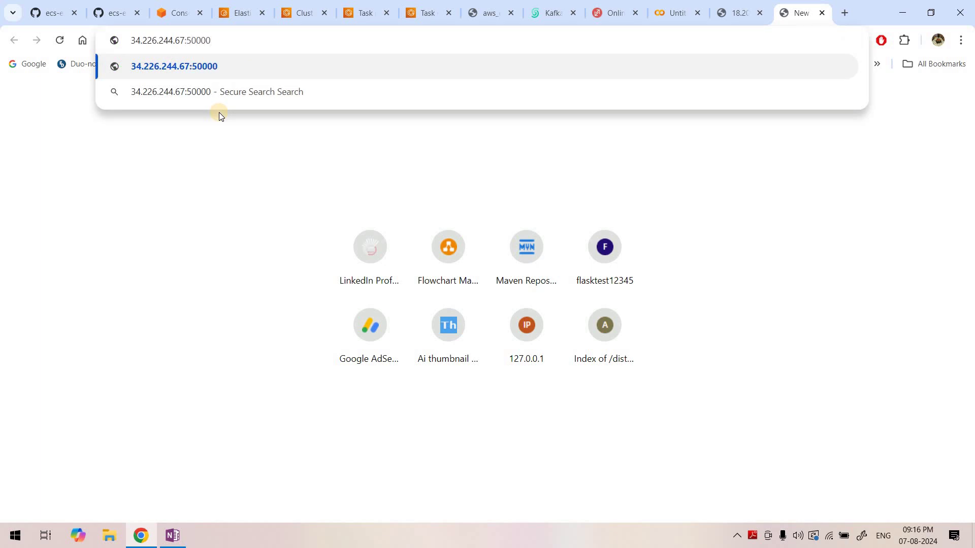
key("Return")
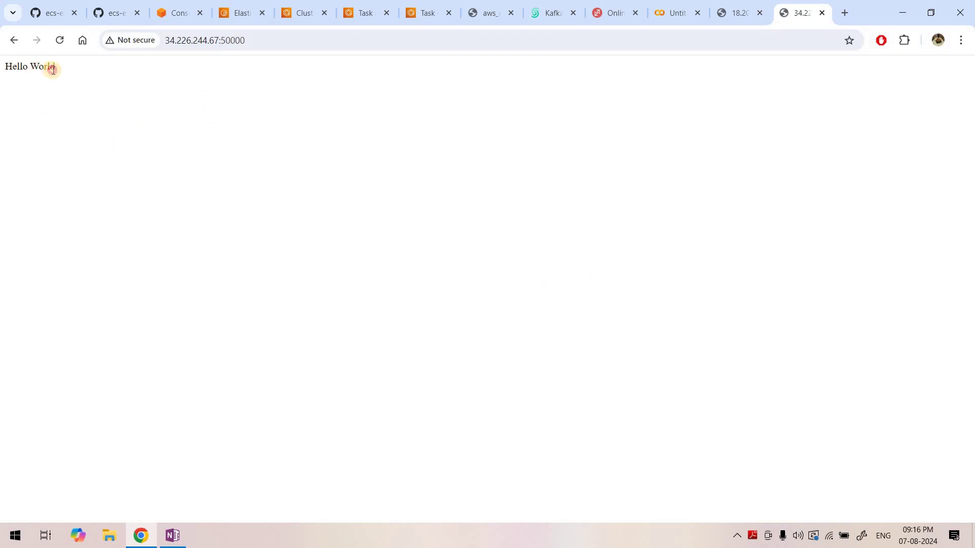
triple_click(52, 69)
left_click(59, 70)
- Review the cluster's task list and compare the addresses of the two tasks' app pages
left_click(319, 4)
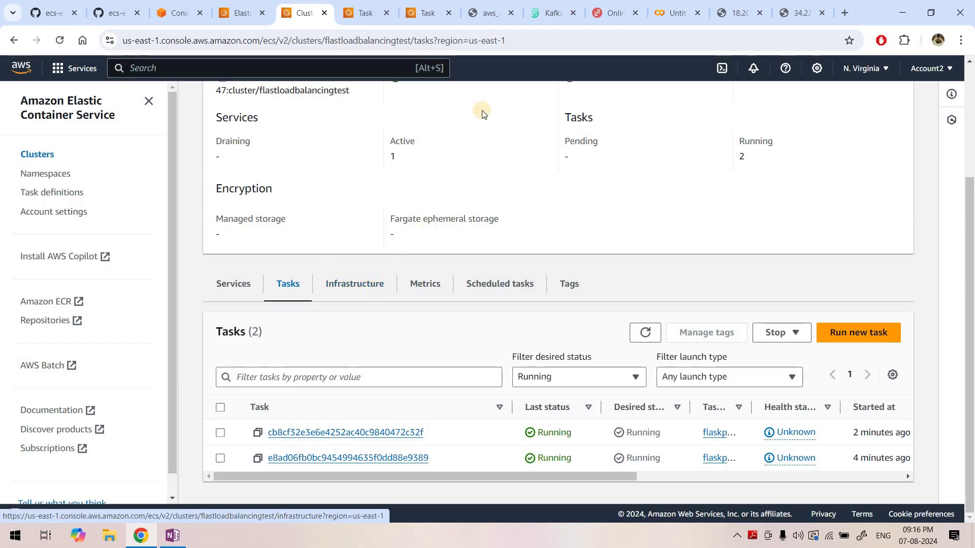
left_click(727, 11)
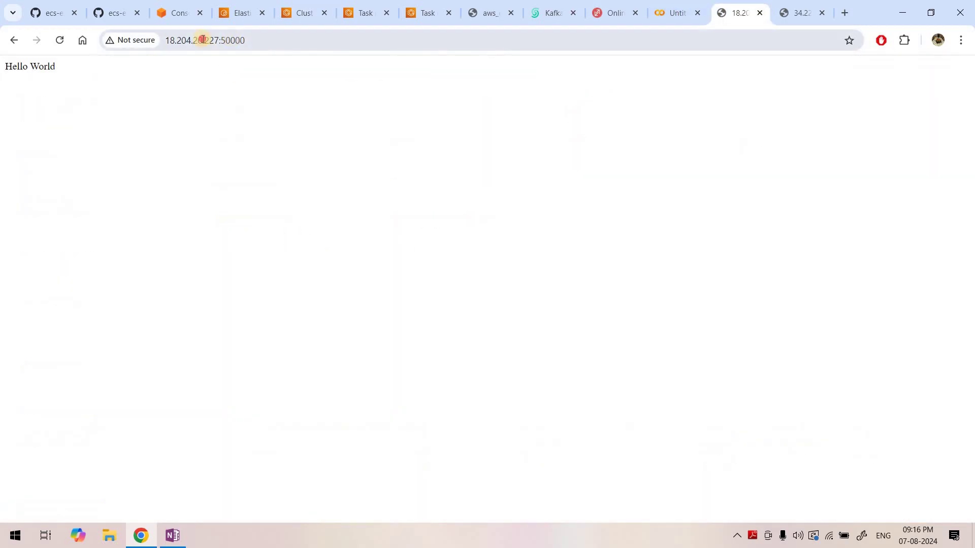
mouse_move(249, 41)
left_mouse_down()
mouse_move(165, 43)
mouse_move(267, 45)
left_mouse_up()
left_click(250, 38)
key("ctrl+Tab")
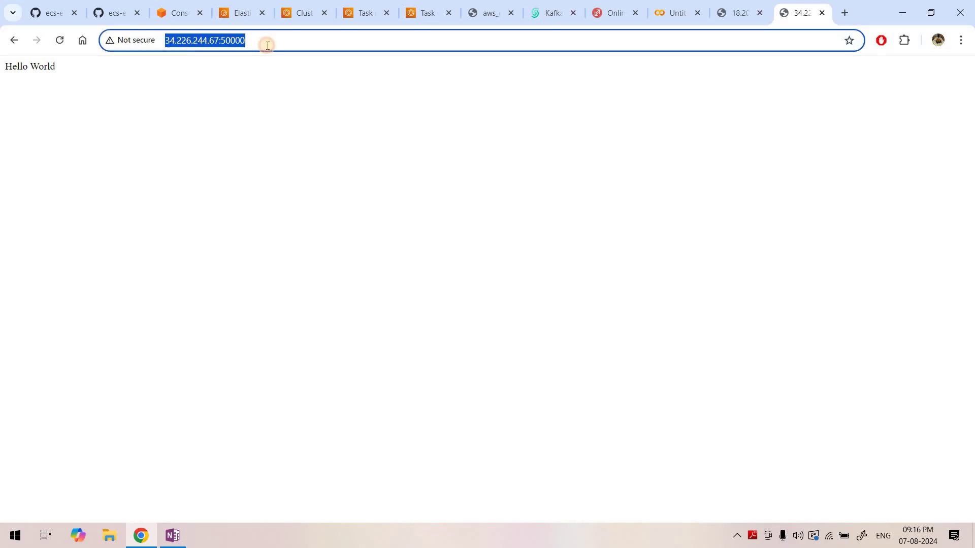
left_click(267, 45)
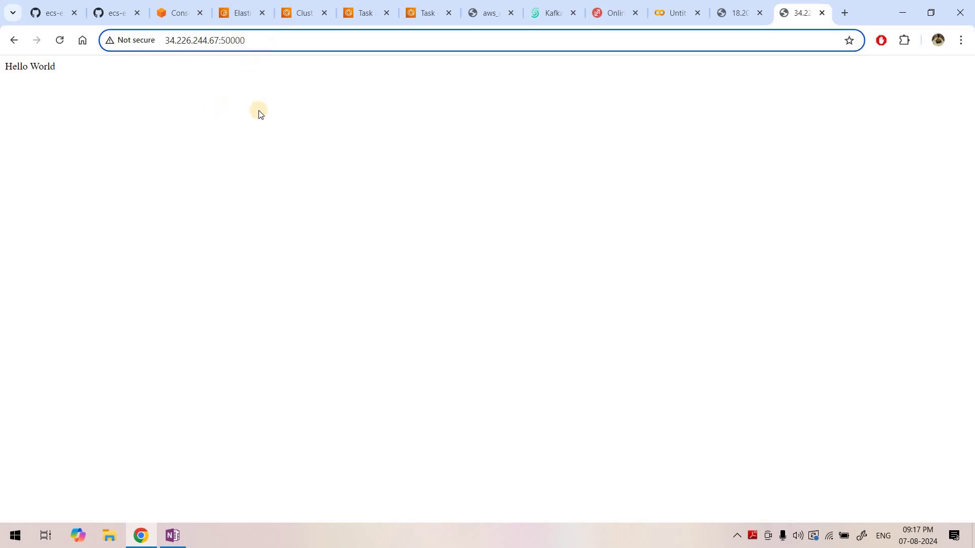
- Open the demoflaskloadyt1 service from the cluster's services list and examine its status and desired task count
left_click(297, 5)
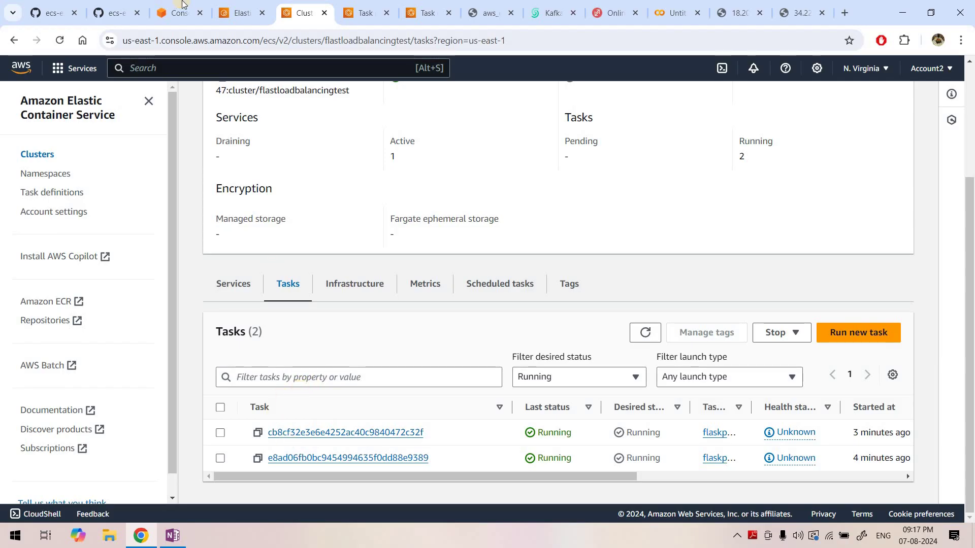
left_click(242, 9)
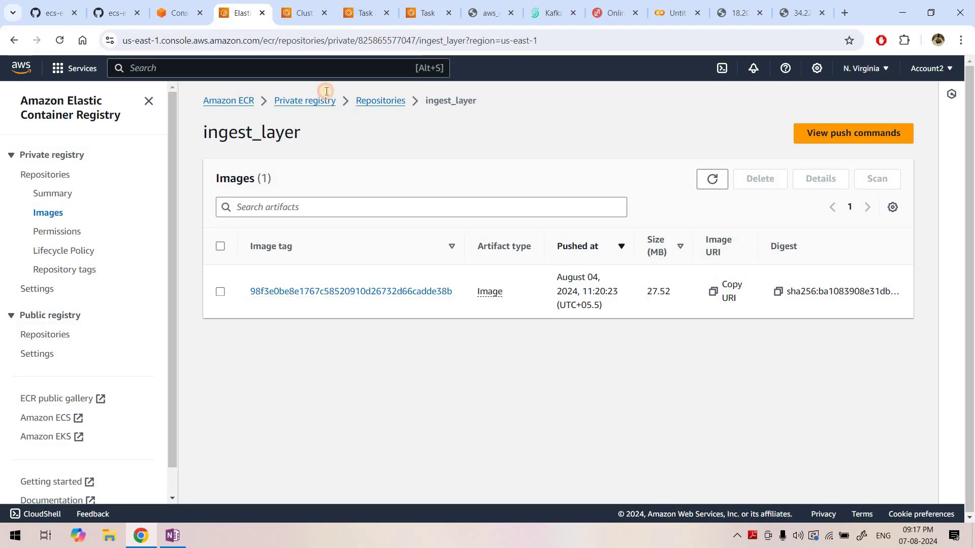
key("ctrl+Tab")
left_click(222, 283)
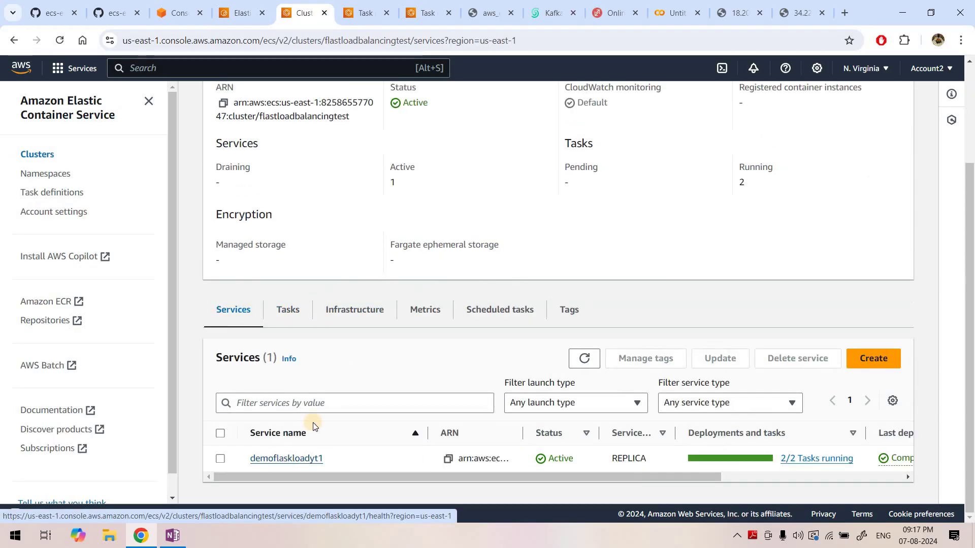
left_click(286, 458)
left_click_drag(403, 267, 630, 253)
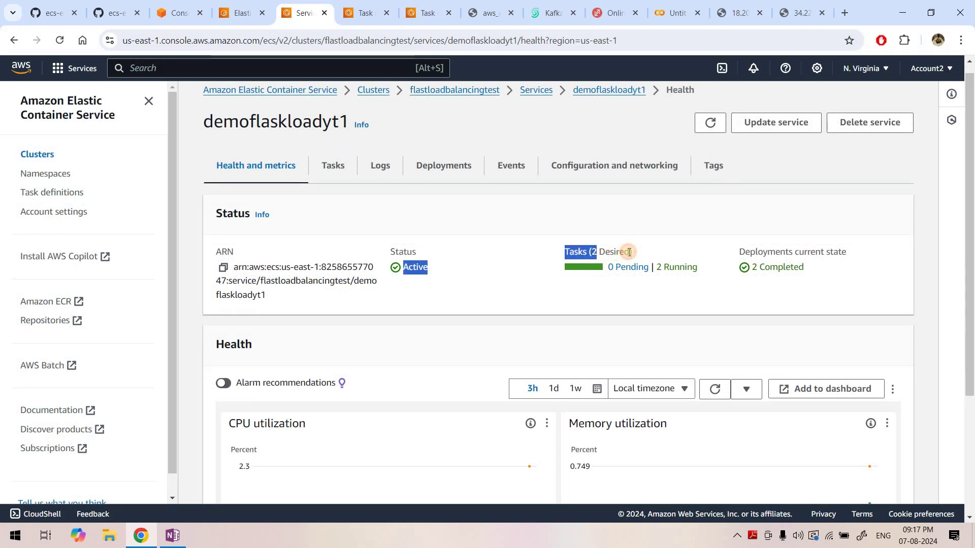
left_click(630, 252)
triple_click(589, 252)
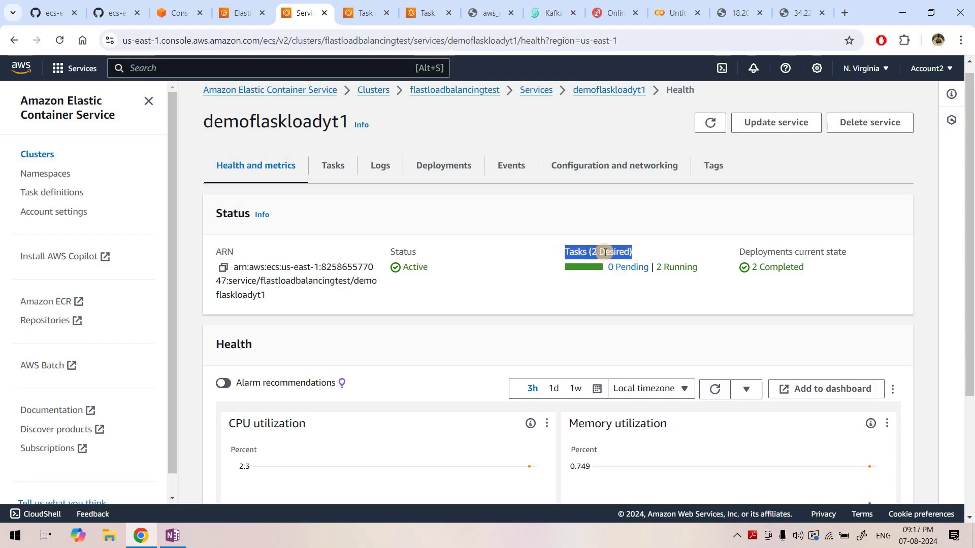
left_click(579, 252)
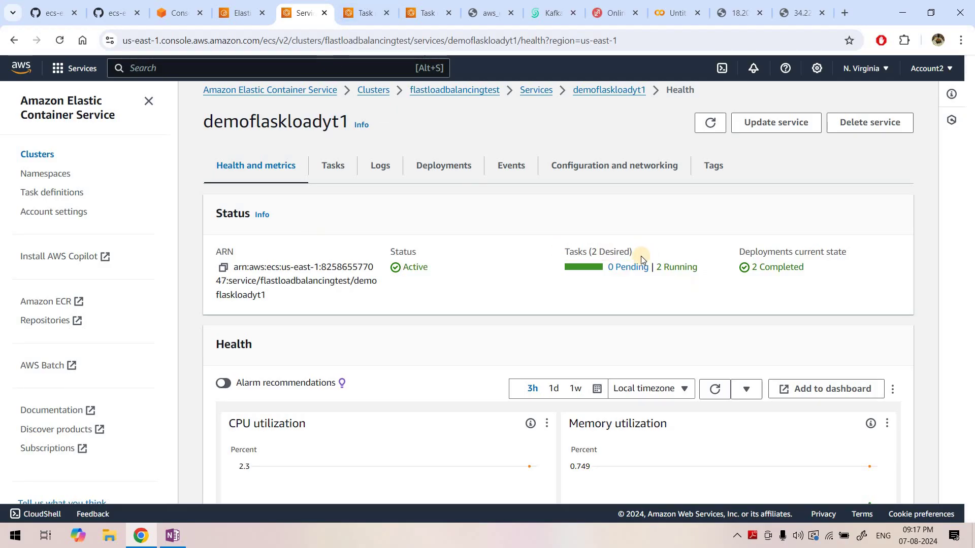
- Open the demoflaskloadyt1 service's task list and compare it with the app pages of both tasks
left_click(330, 173)
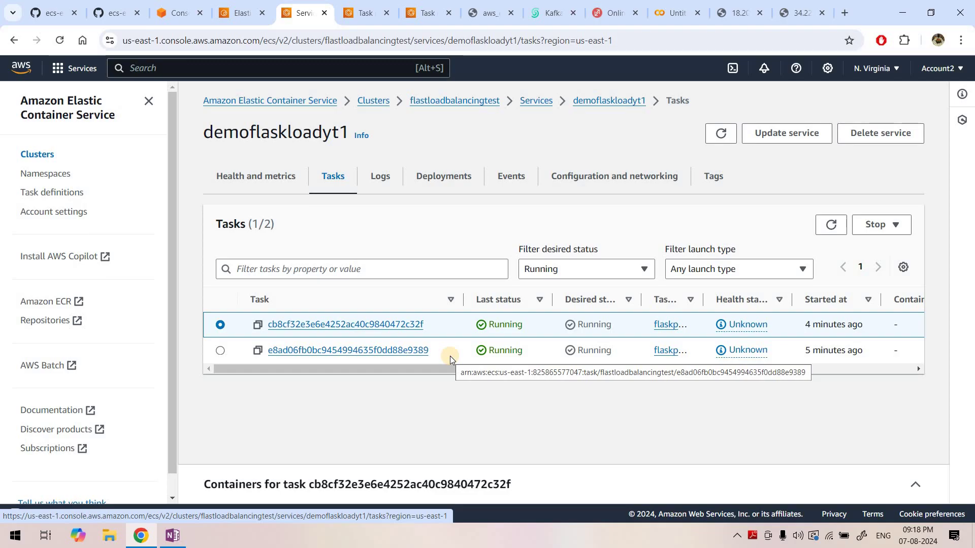
left_click(757, 6)
left_click(780, 13)
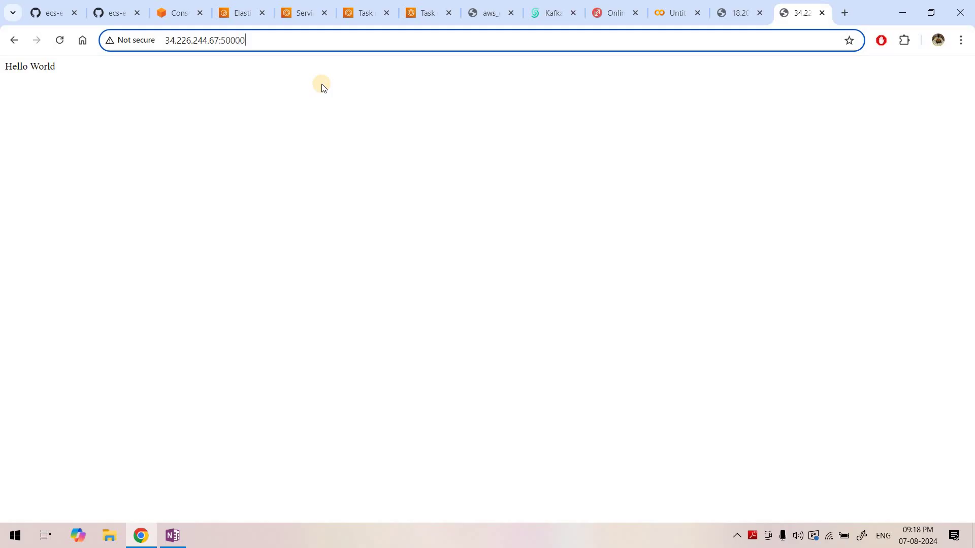
left_click(307, 10)
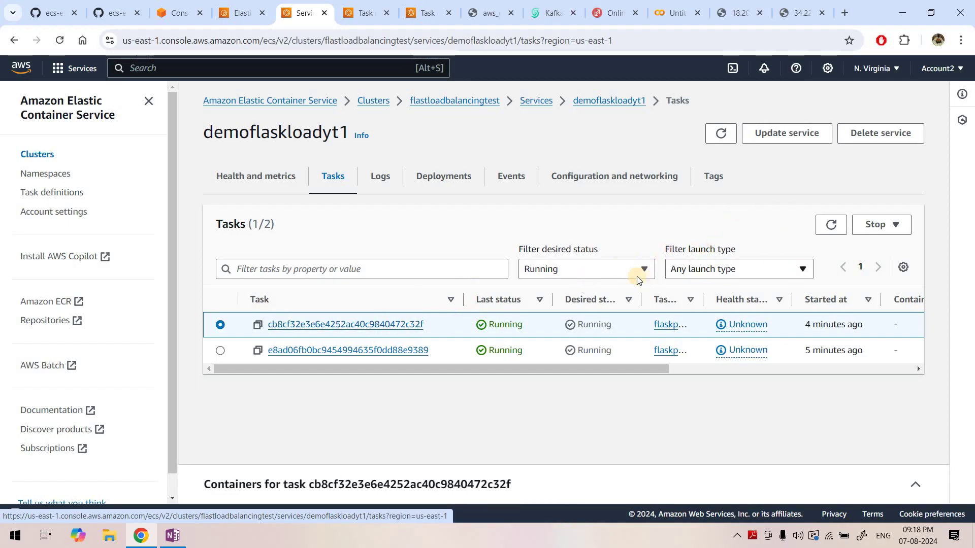
- Stop only the selected task cb8cf32e3e6e4252ac40c9840472c32f of the service and confirm
left_click(870, 229)
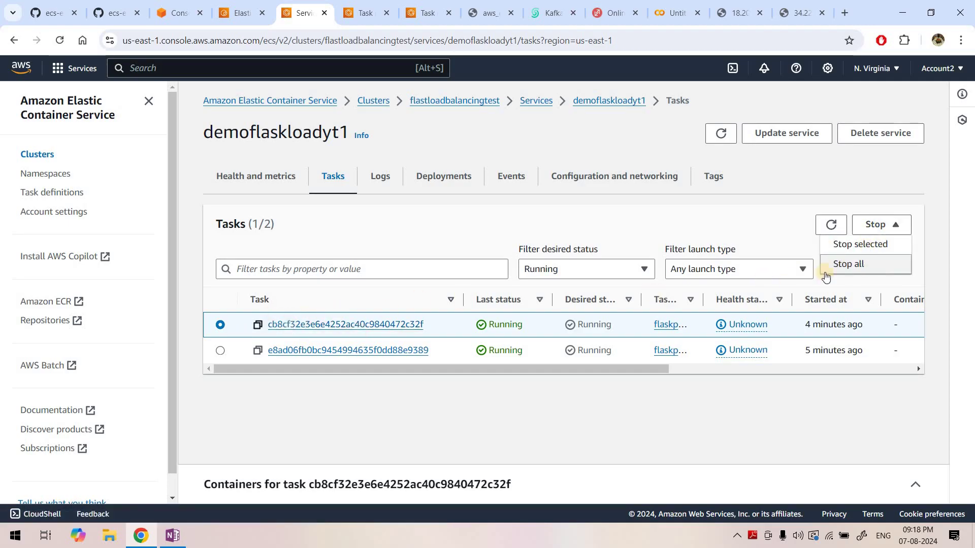
left_click(861, 246)
left_click(710, 397)
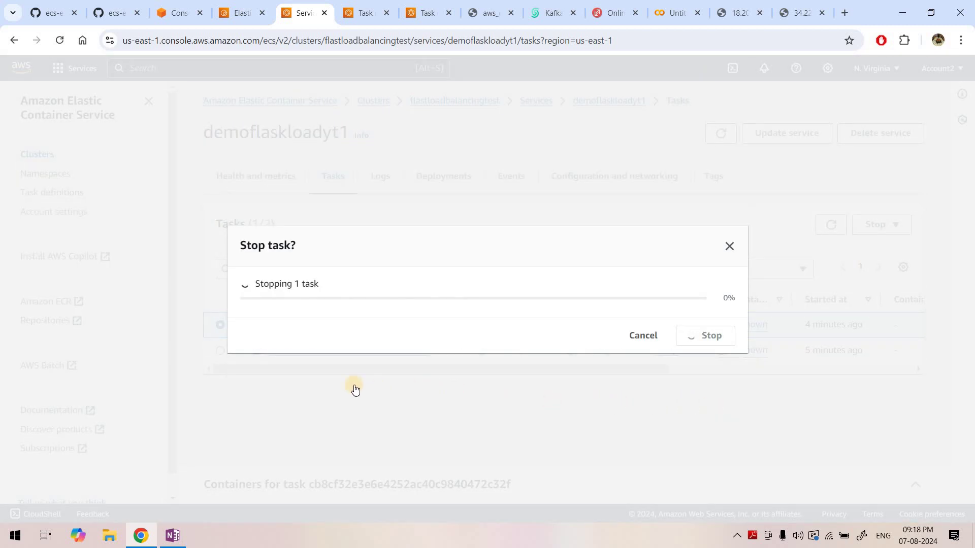
left_click(721, 329)
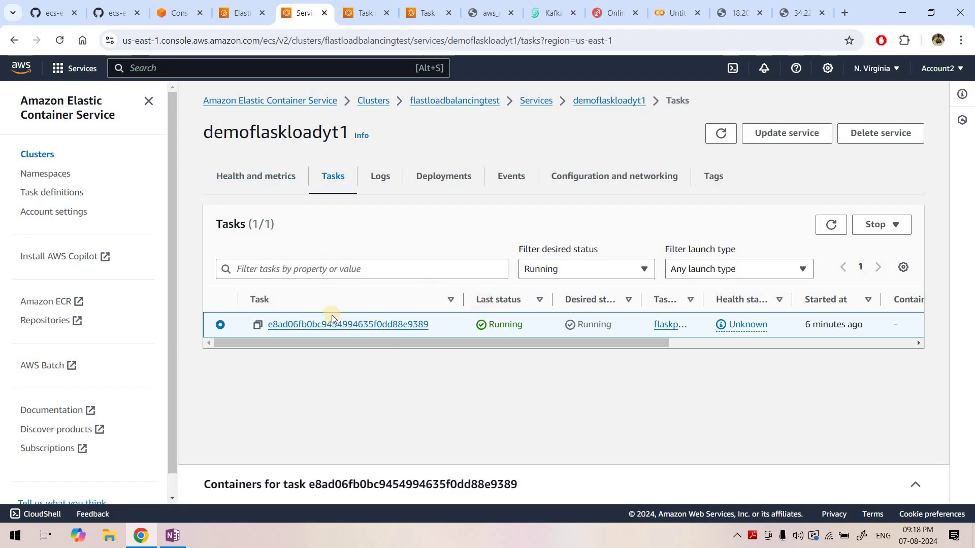
- Return to the flastloadbalancingtest cluster's services list and refresh it to check how many service tasks are running
left_click(488, 100)
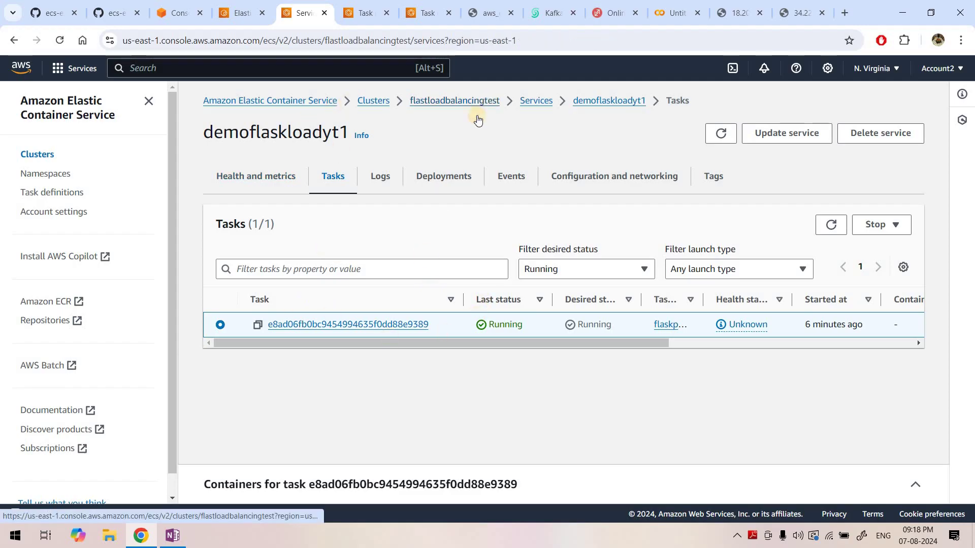
scroll(510, 337, "down", 2)
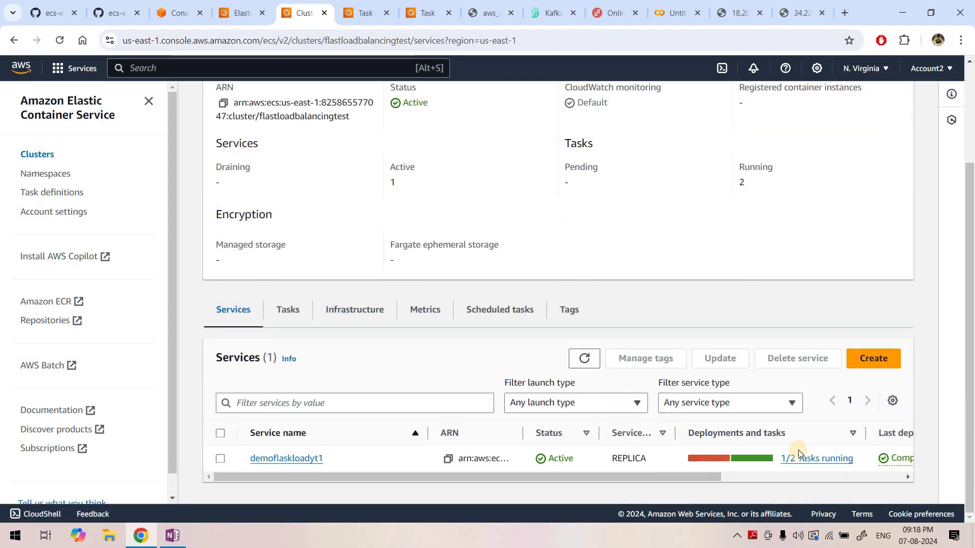
scroll(666, 458, "right", 2)
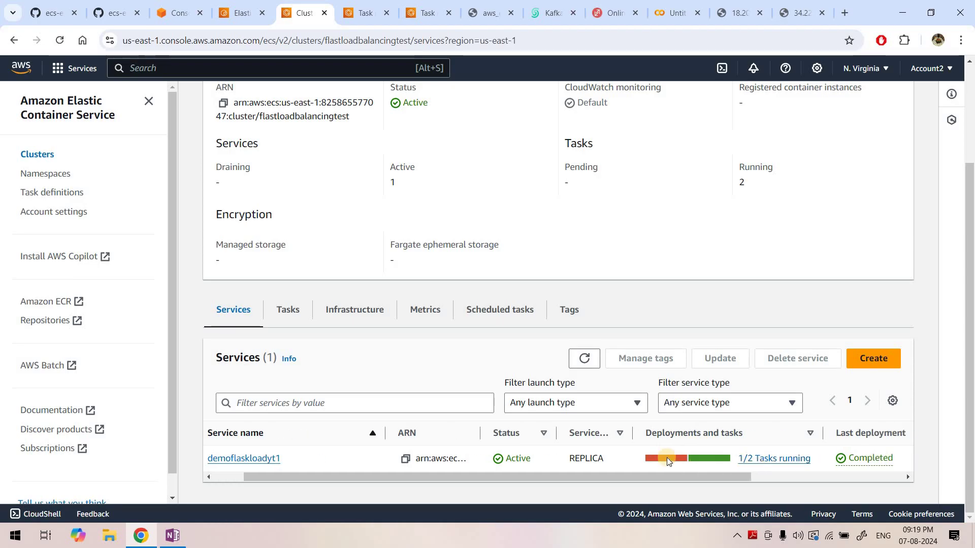
left_click(580, 355)
left_click(579, 355)
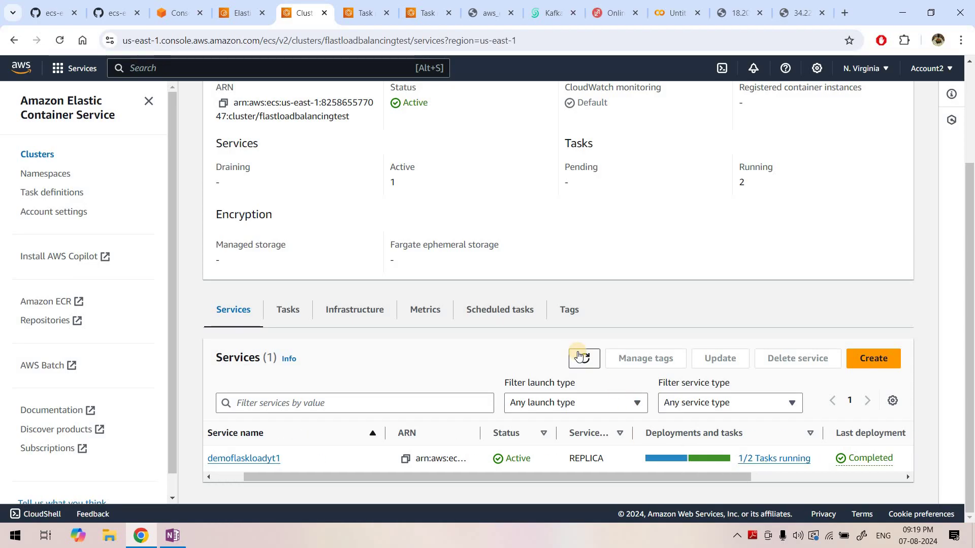
- Open the cluster's task list and refresh it to check the status of the replacement task
left_click(288, 311)
scroll(687, 349, "down", 1)
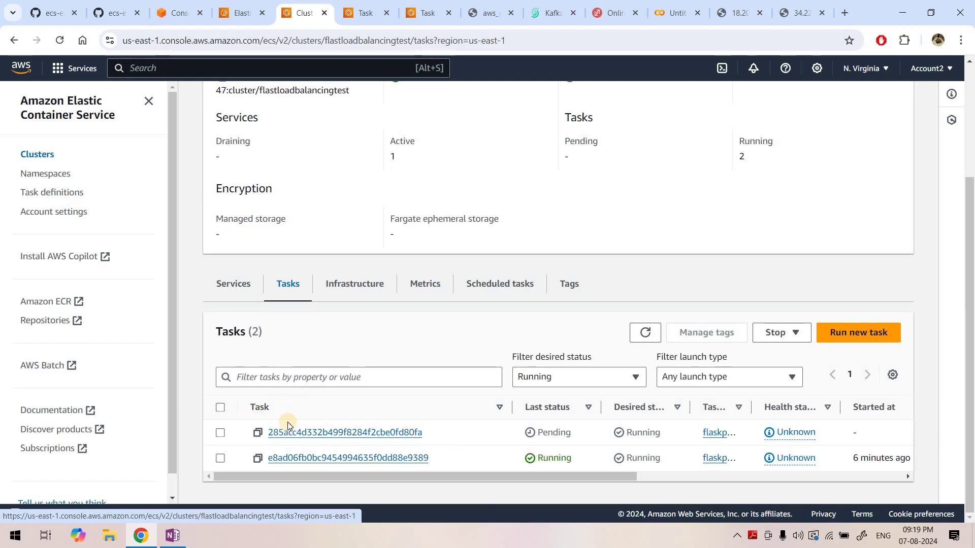
left_click(644, 335)
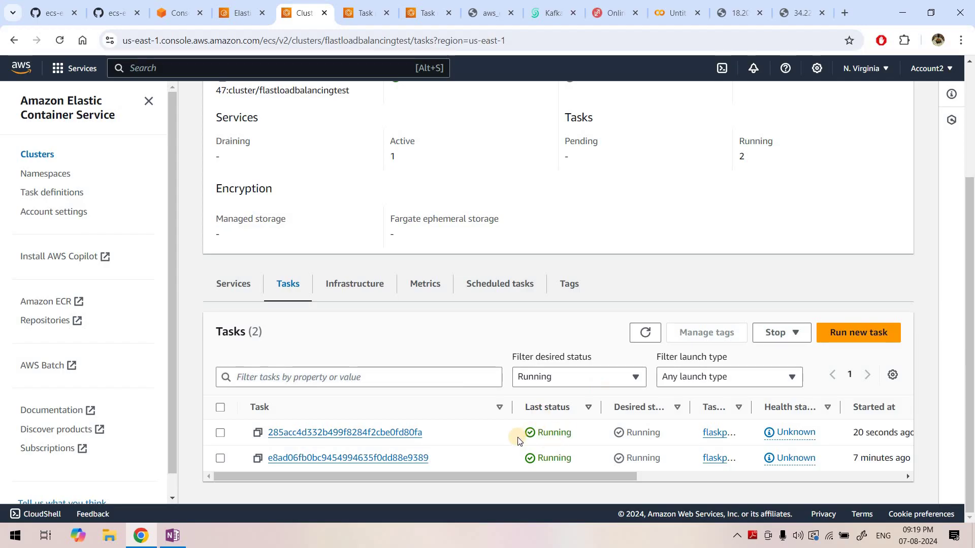
- Reload the stopped task's app at 18.204.20.227:50000 and examine that task's details page
left_click(739, 13)
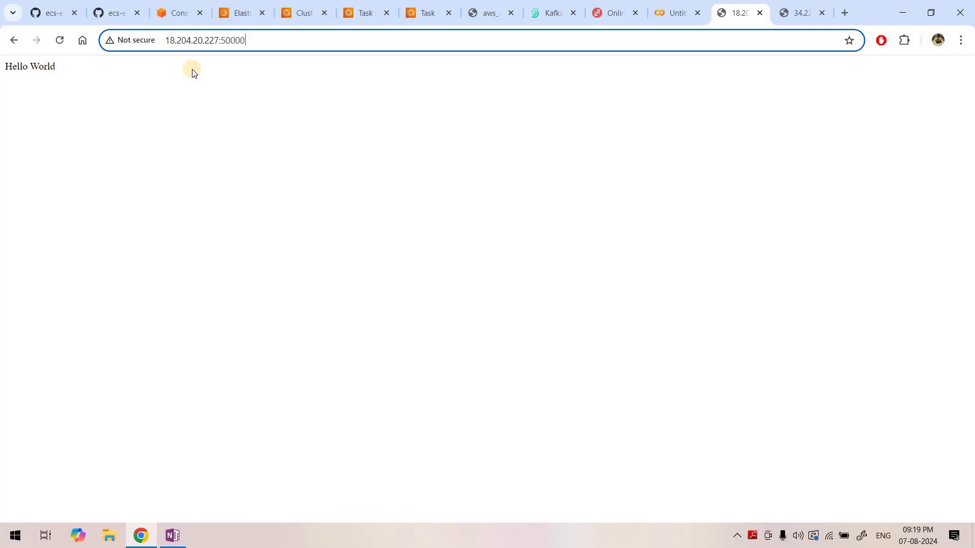
key("Return")
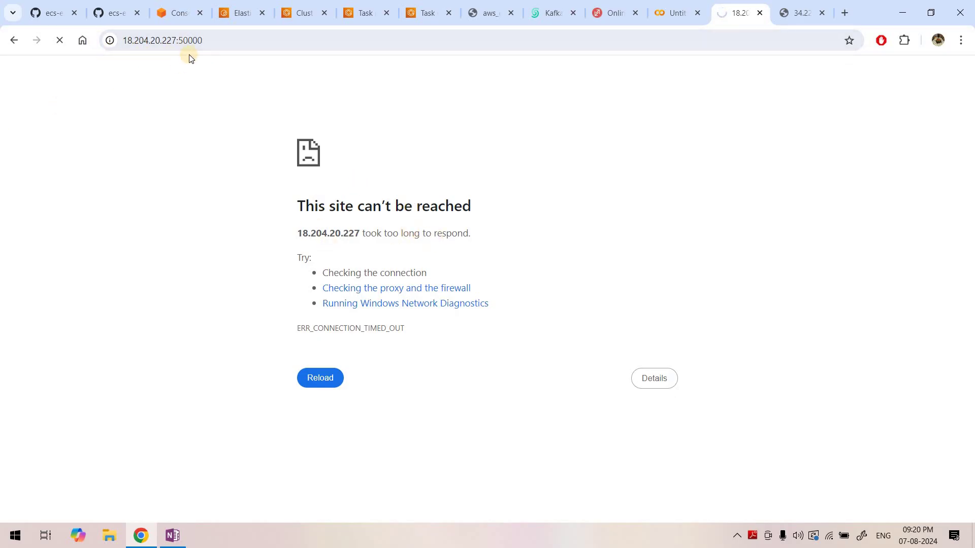
left_click(368, 12)
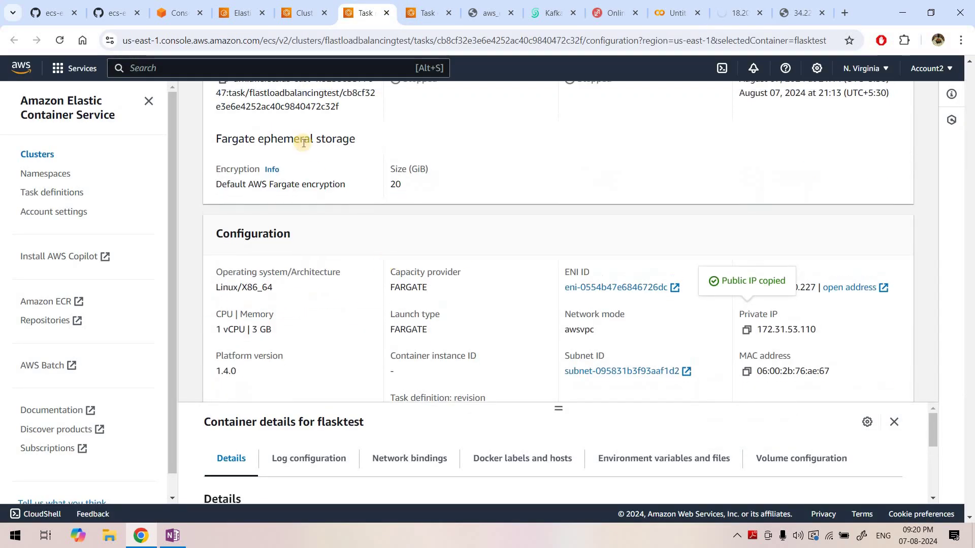
double_click(537, 133)
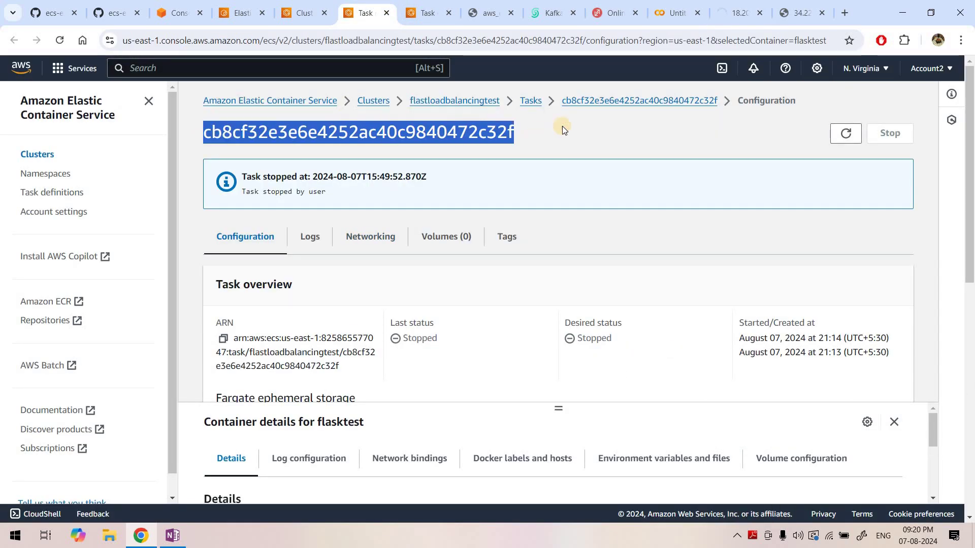
- Open the replacement task 285acc4d332b499f8284f2cbe0fd80fa from the cluster's task list and copy its public IP
left_click(530, 101)
scroll(406, 322, "down", 3)
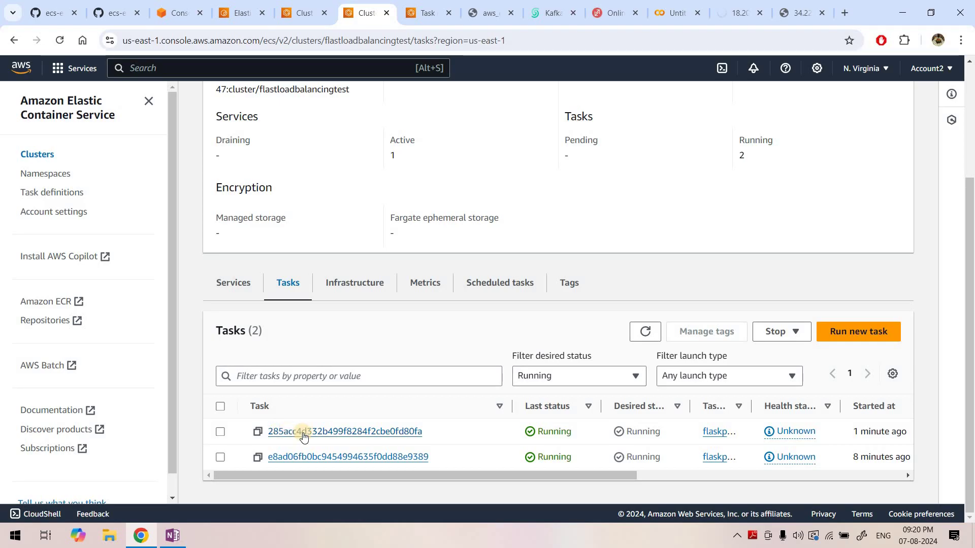
left_click(302, 433)
scroll(745, 335, "down", 4)
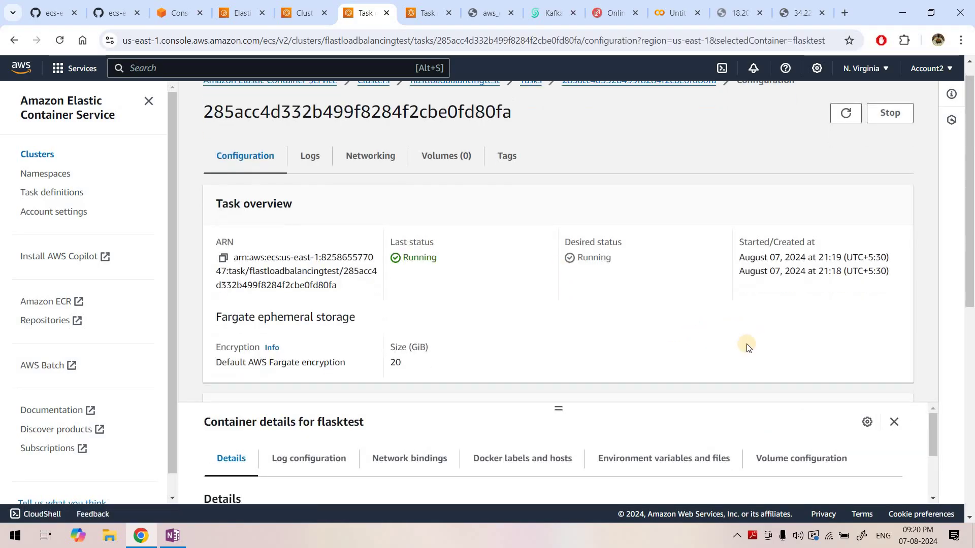
left_click(745, 325)
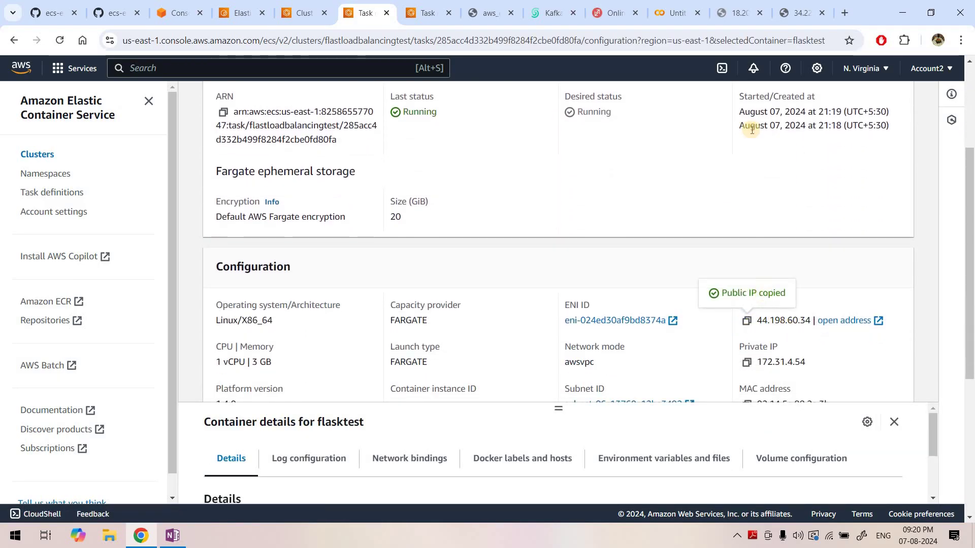
- Load the replacement task's app at 44.198.60.34:50000 in place of the stopped task's address and check its response
left_click(739, 12)
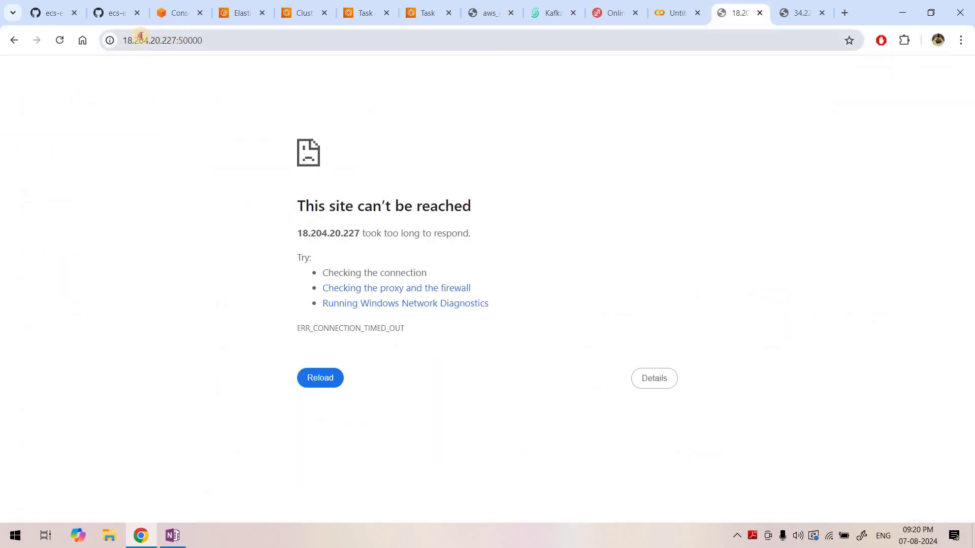
left_click_drag(176, 41, 123, 41)
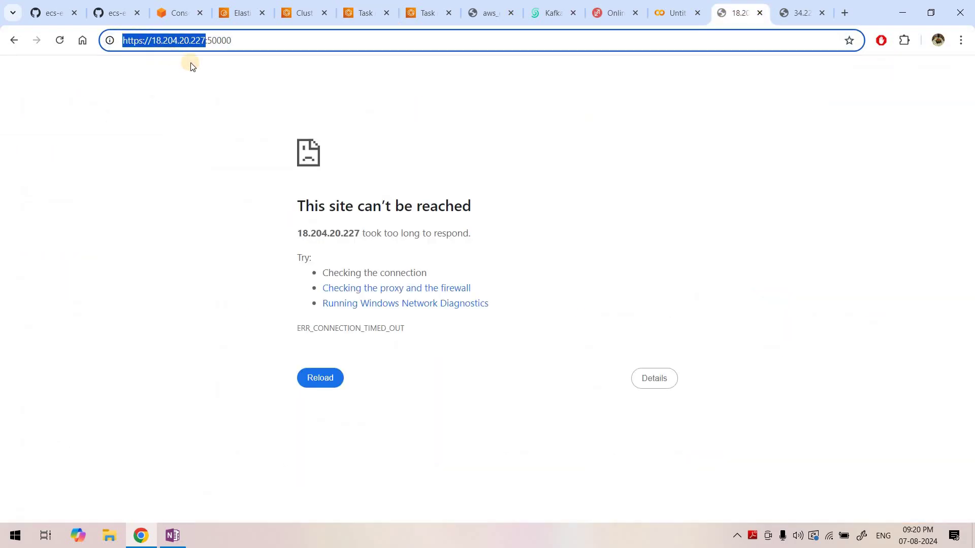
key("ctrl+v")
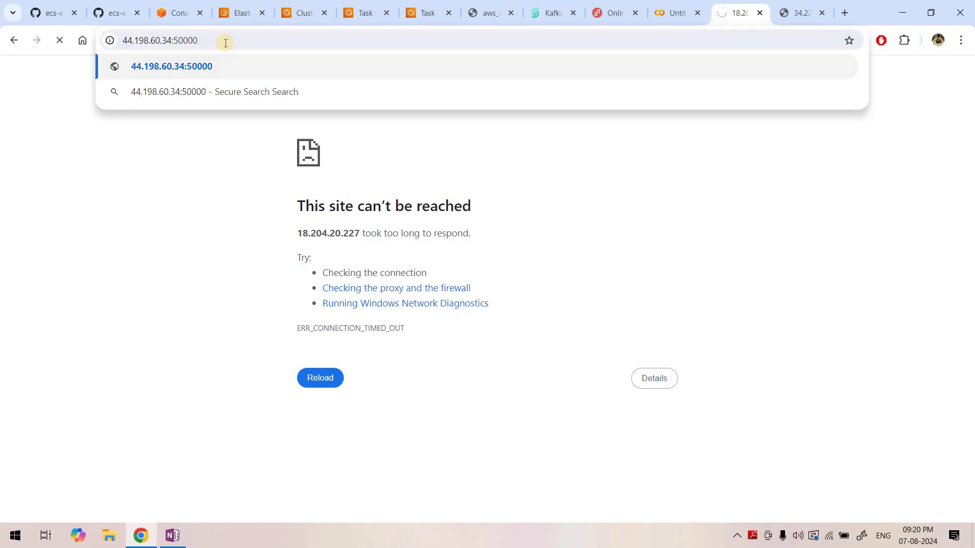
key("Return")
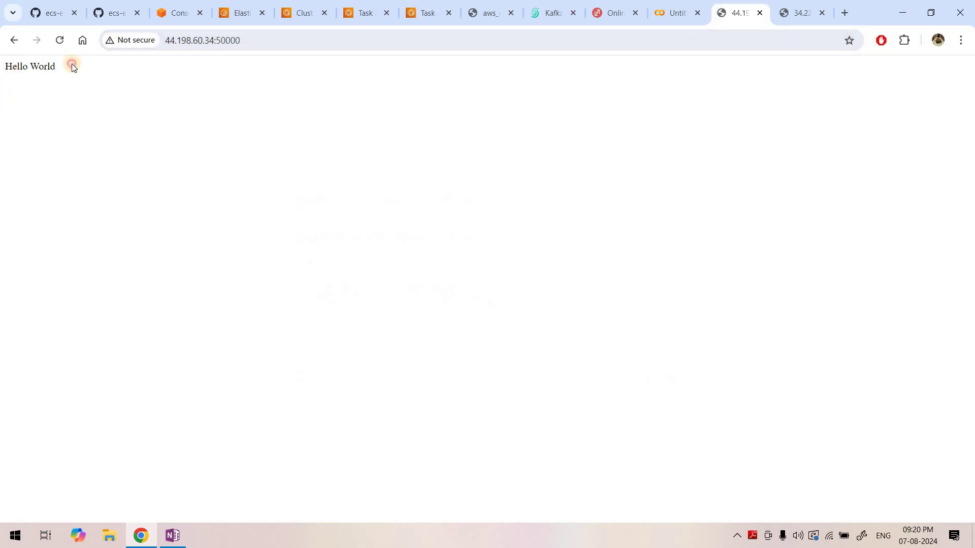
left_click_drag(4, 67, 104, 69)
- Try to reload the other running task's app at 34.226.244.67:50000, including a second attempt, and close its browser tab
left_click(794, 7)
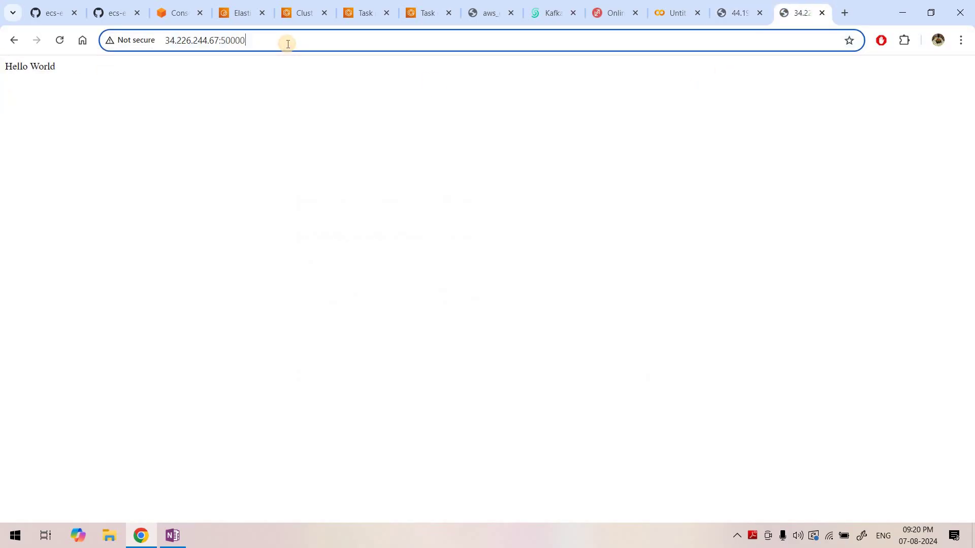
key("Return")
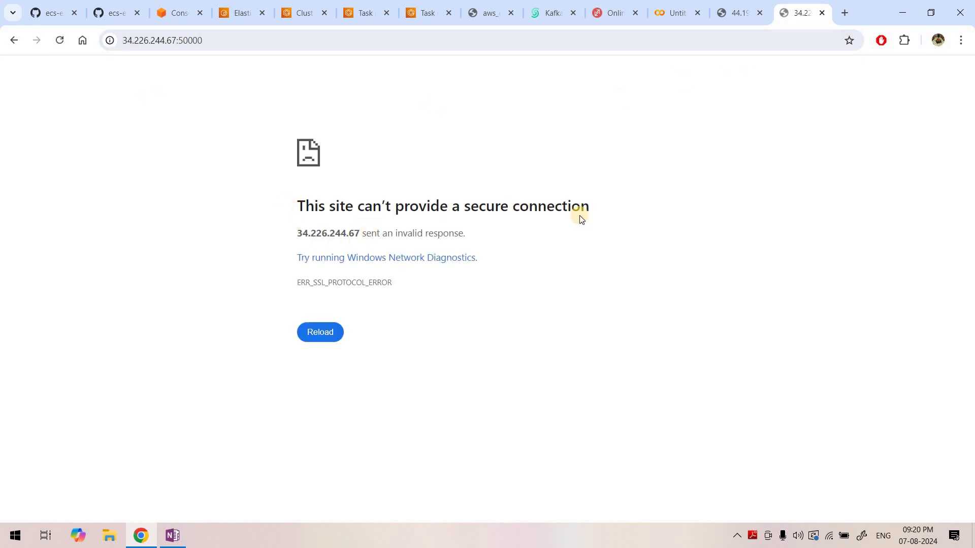
double_click(217, 41)
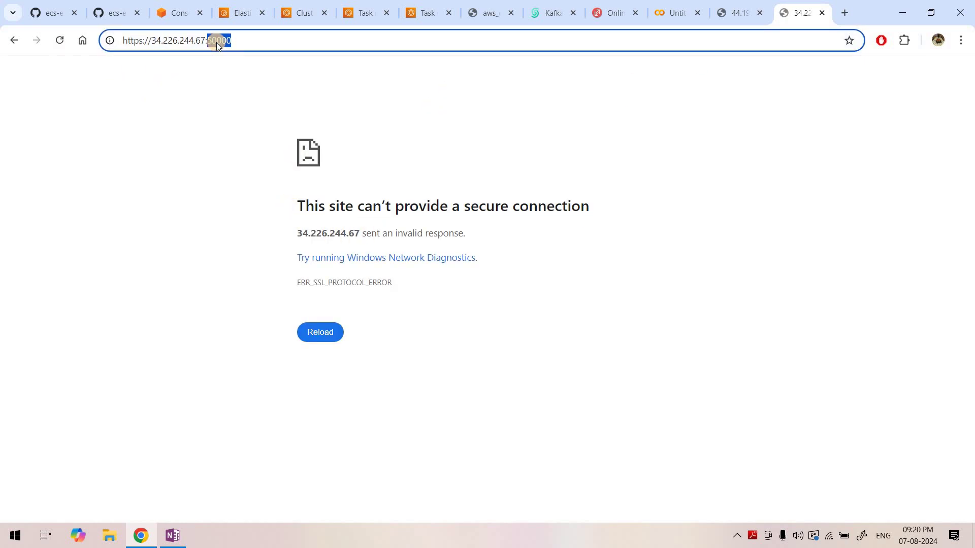
key("Return")
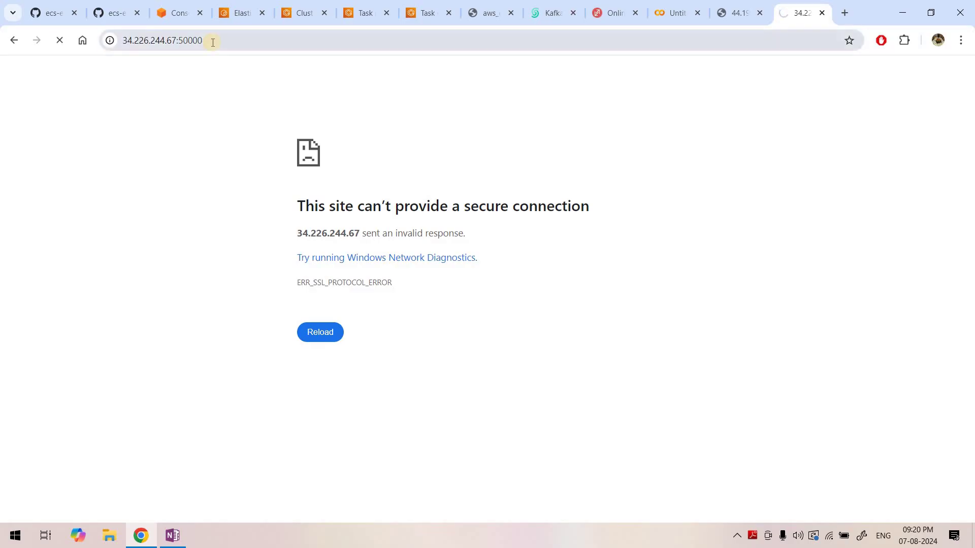
left_click(266, 43)
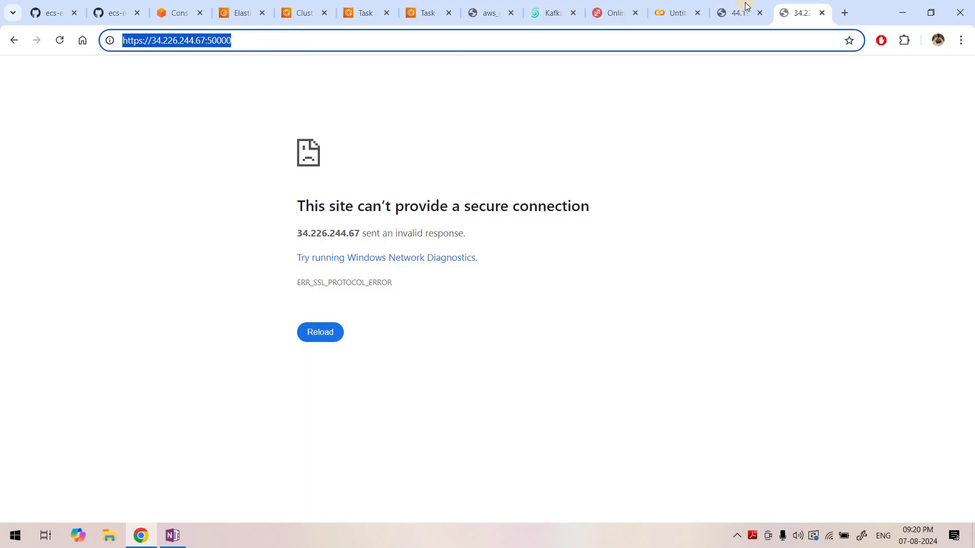
left_click(823, 12)
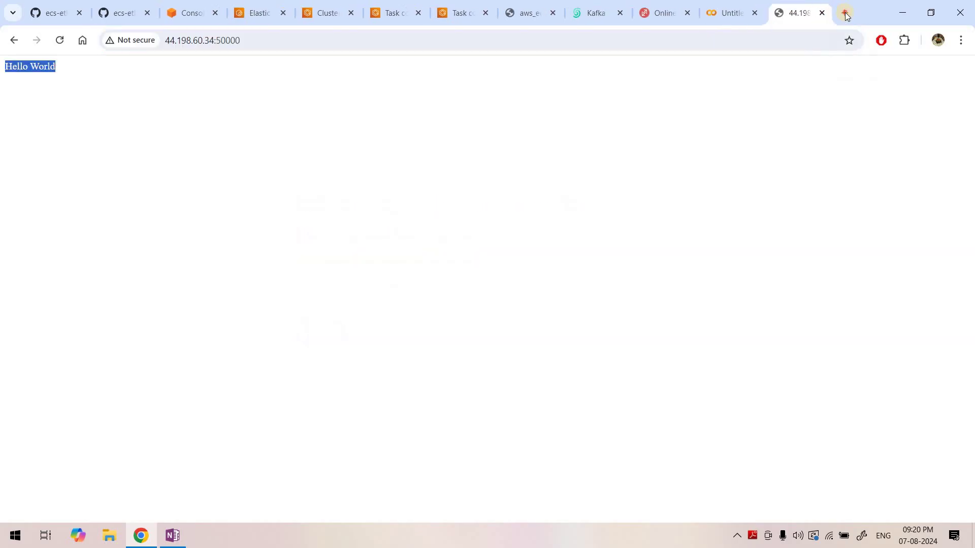
- Load the other running task's app at 34.226.244.67:50000 in a new browser tab
key("ctrl+t")
key("ctrl+v")
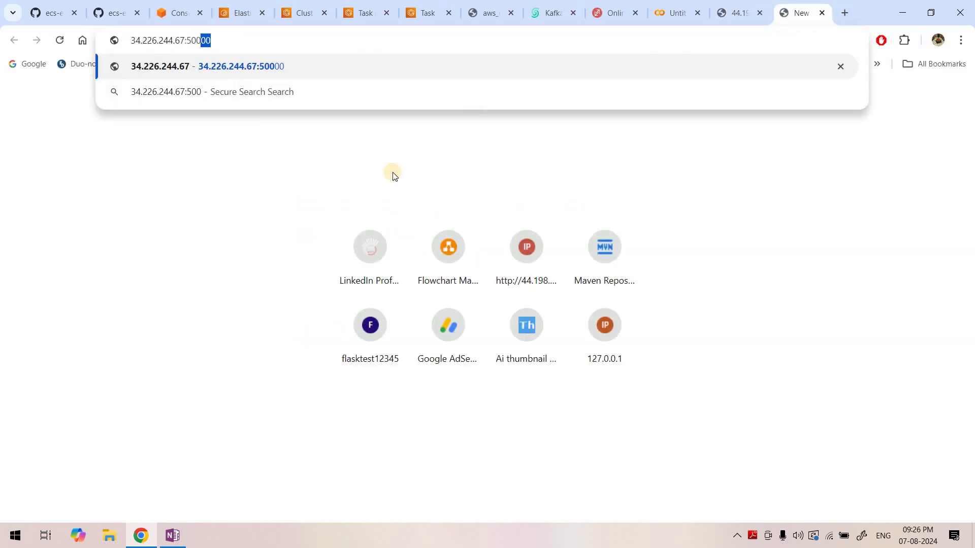
type("00")
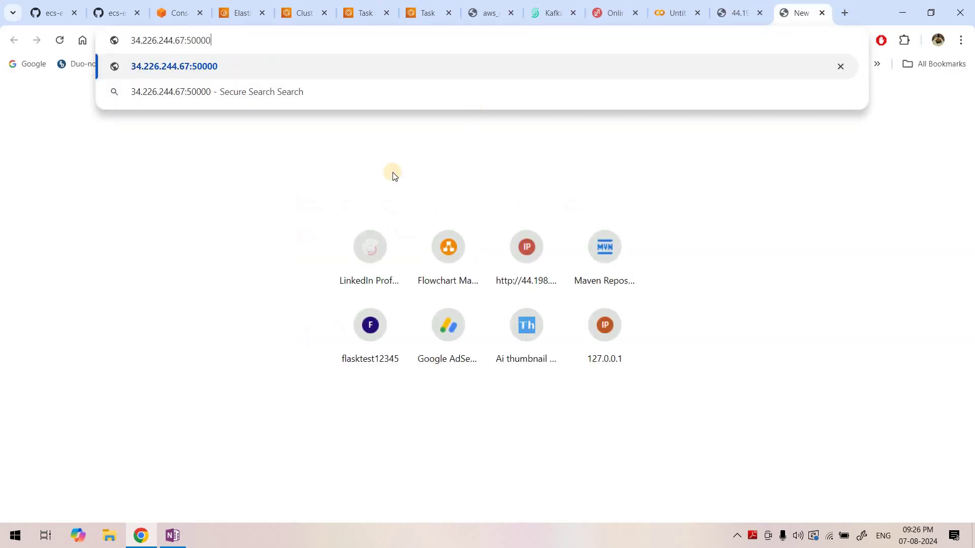
key("Return")
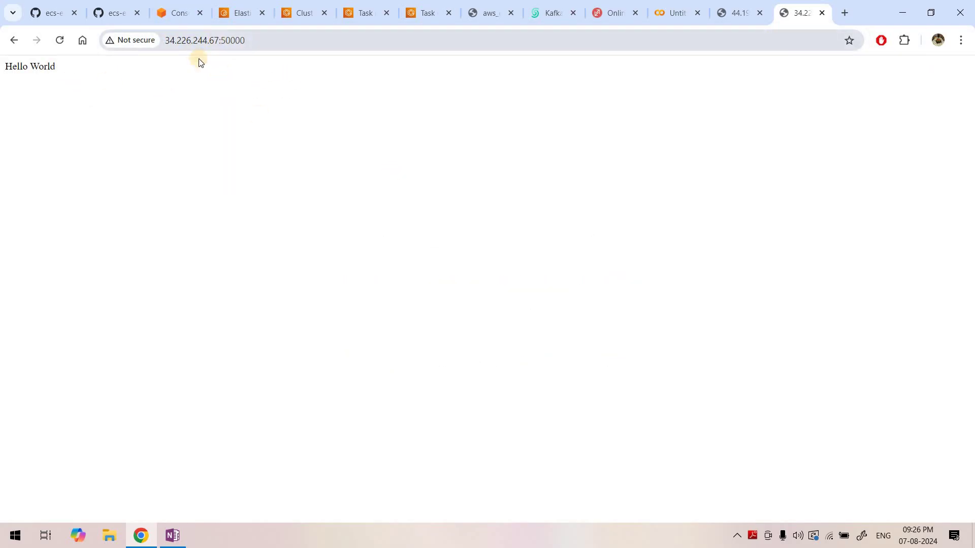
- Reload the apps of both running tasks at 44.198.60.34:50000 and 34.226.244.67:50000 and check their responses
left_click(737, 11)
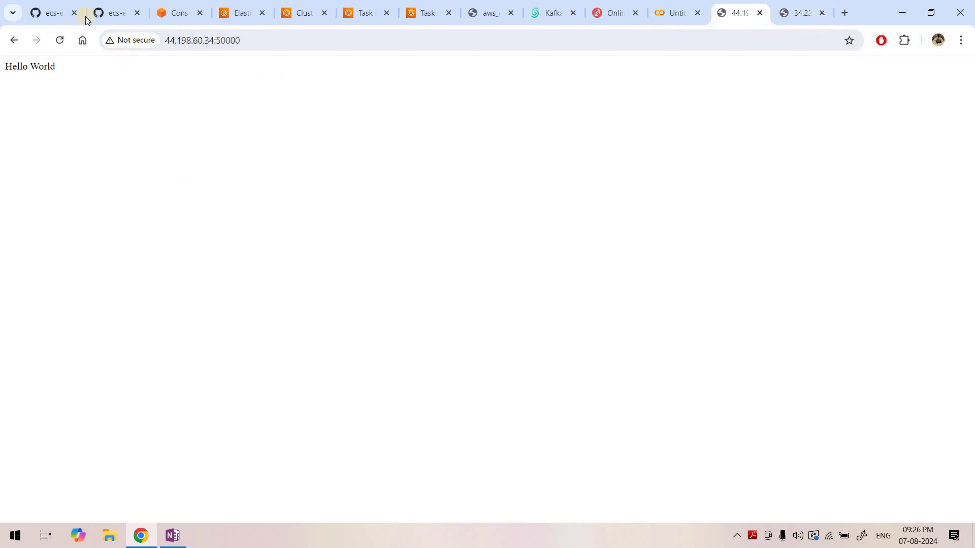
left_click(730, 40)
key("Return")
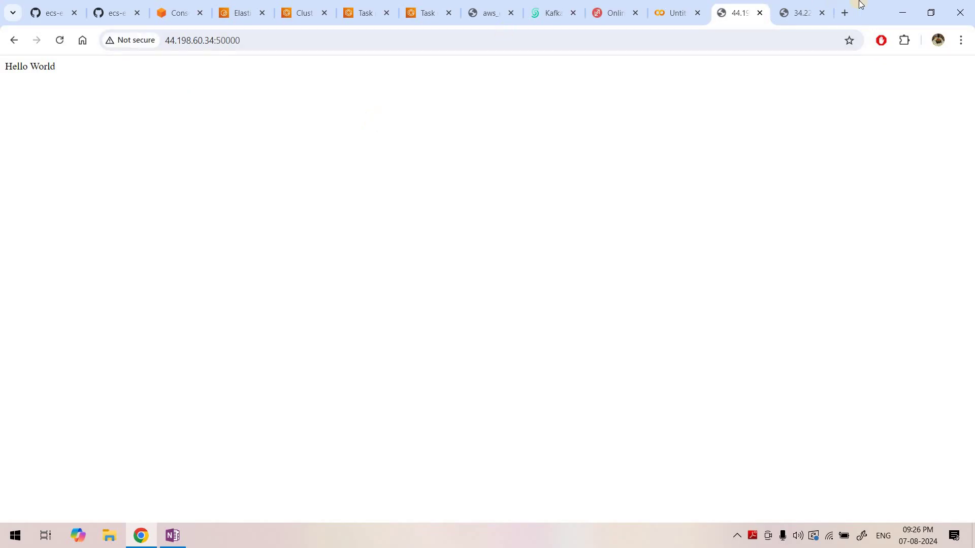
left_click(803, 7)
left_click(501, 42)
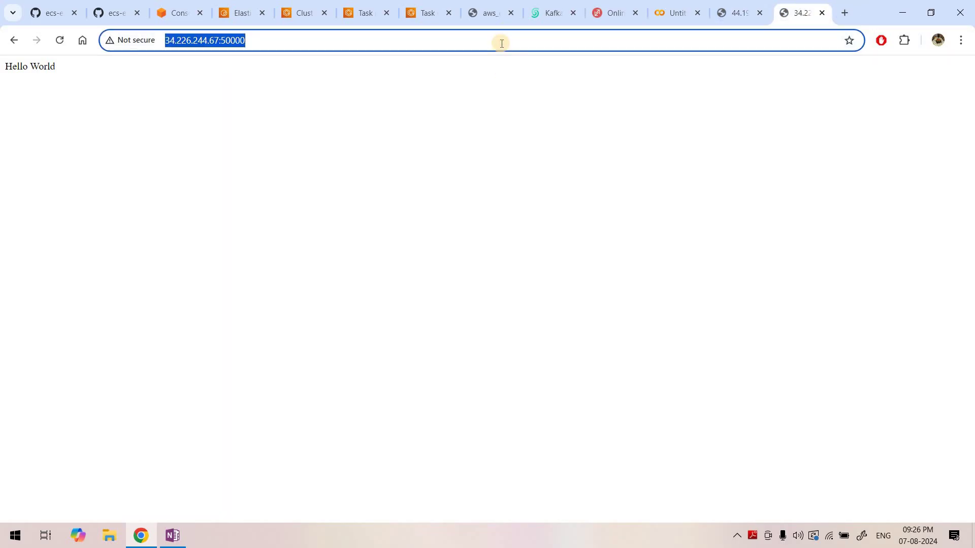
key("Return")
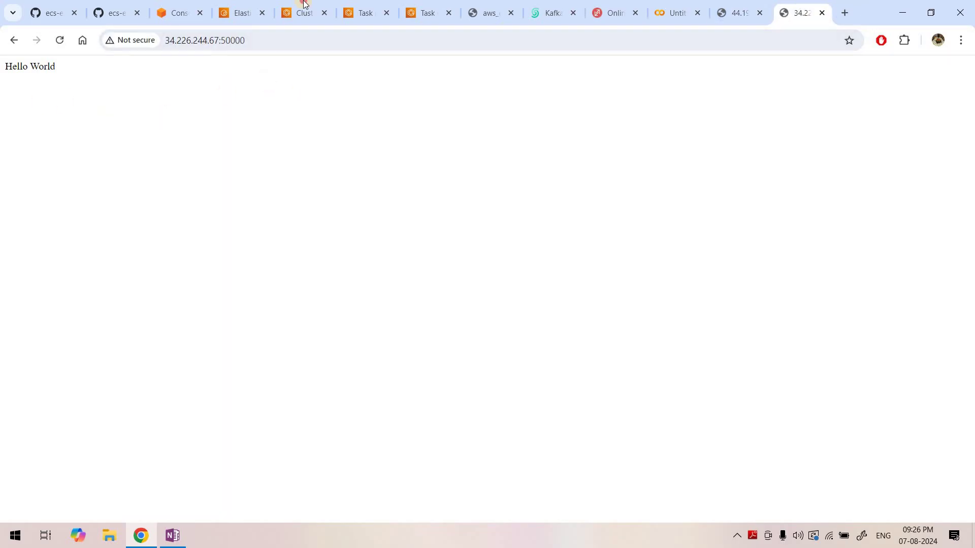
- Close the two task detail tabs and open the services list of the flastloadbalancingtest cluster
left_click(304, 10)
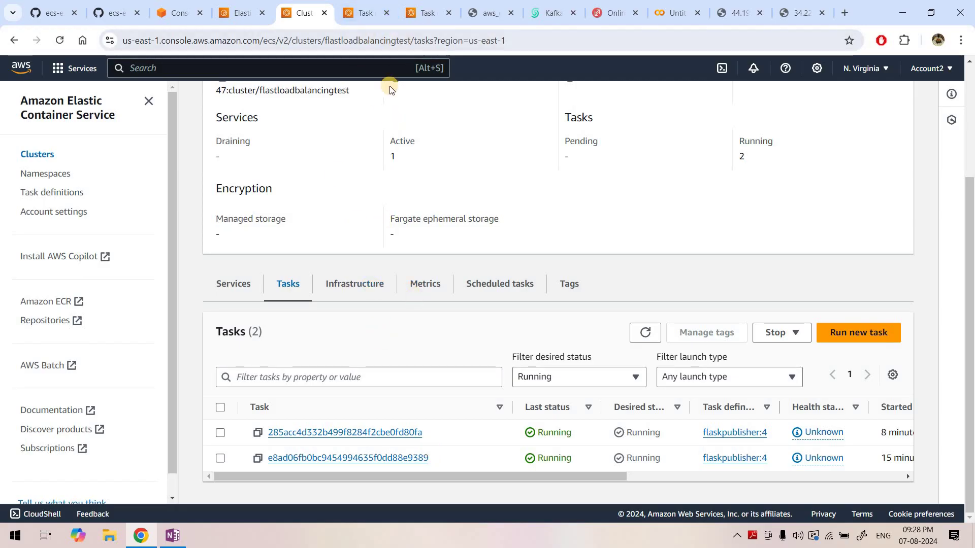
left_click(385, 14)
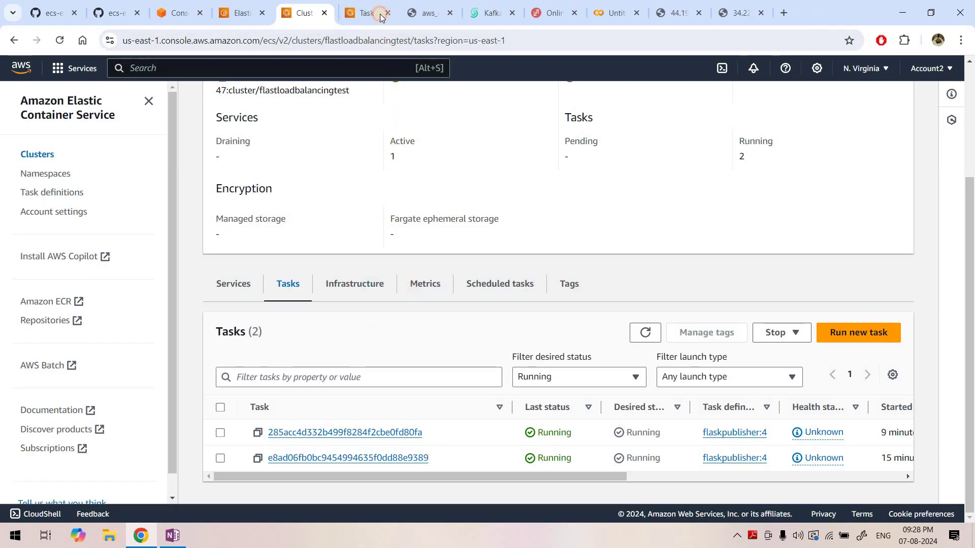
left_click(387, 14)
scroll(421, 122, "up", 3)
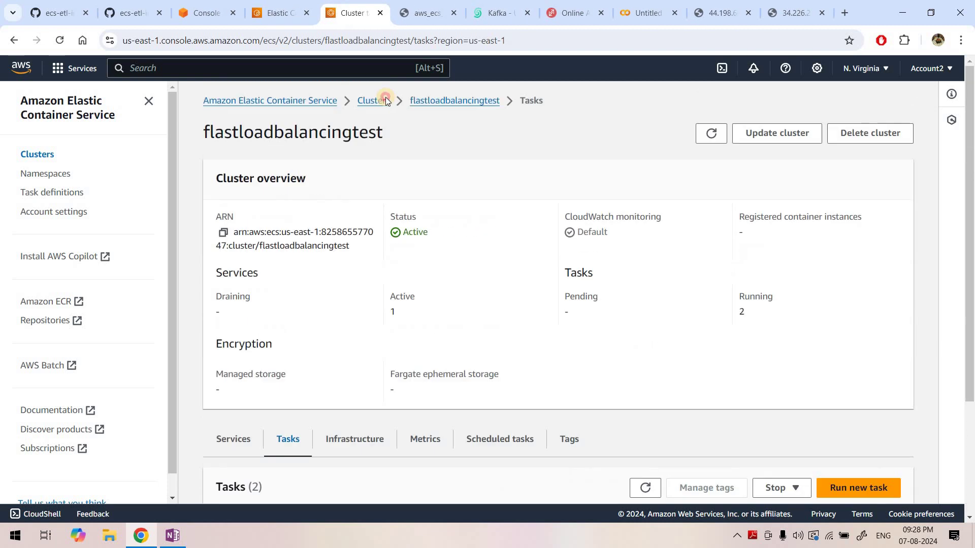
left_click(385, 100)
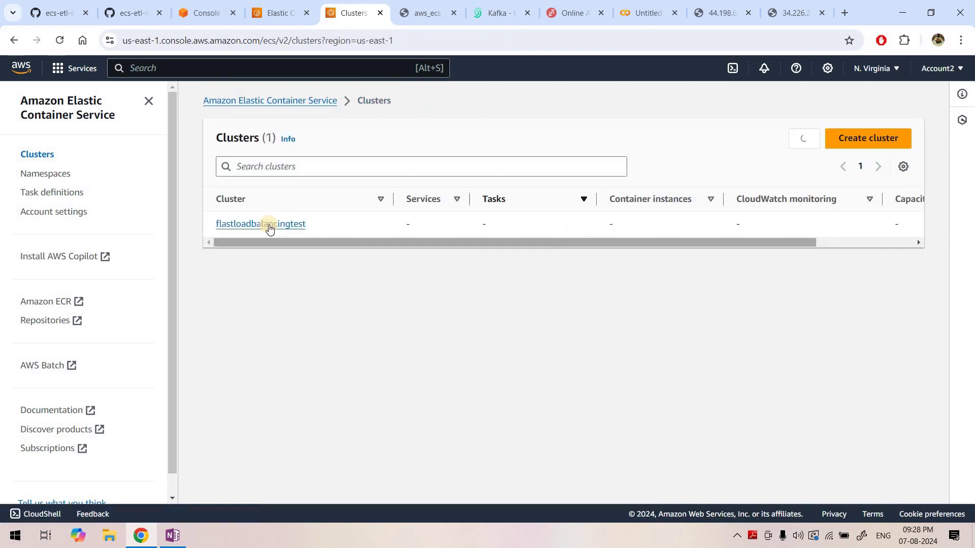
left_click(269, 226)
scroll(271, 449, "down", 2)
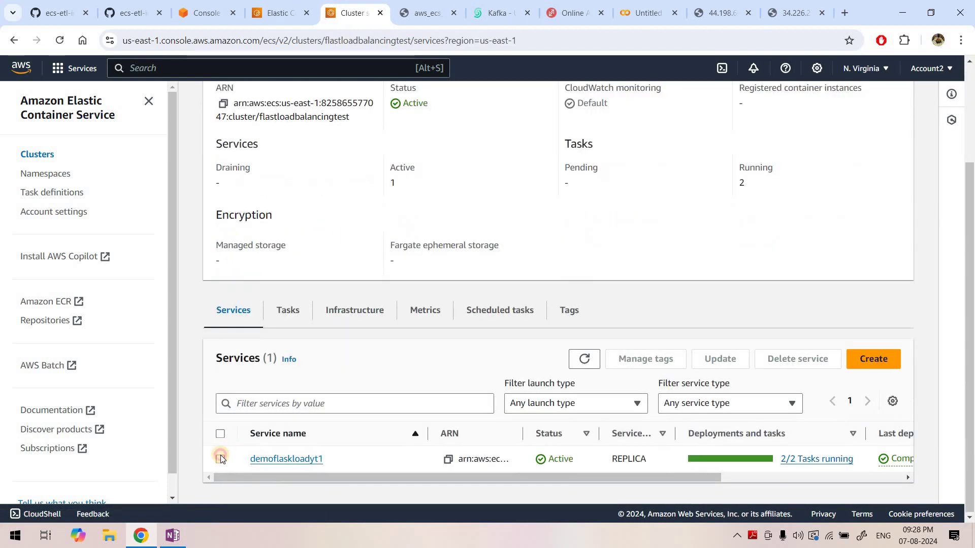
- Force delete the demoflaskloadyt1 service, confirming with "delete", and close the two browser tabs showing the tasks' apps
left_click(220, 459)
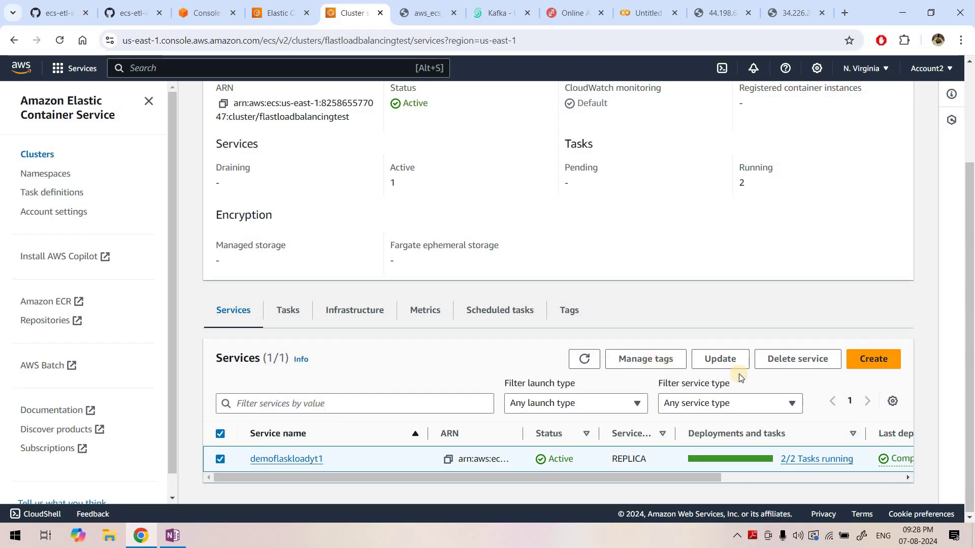
left_click(795, 365)
left_click(314, 322)
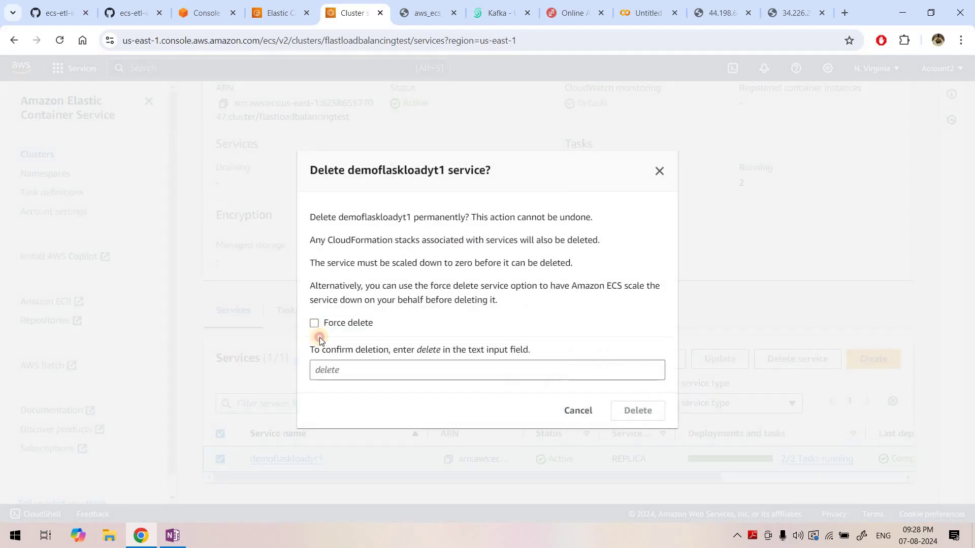
left_click(334, 371)
type("delete")
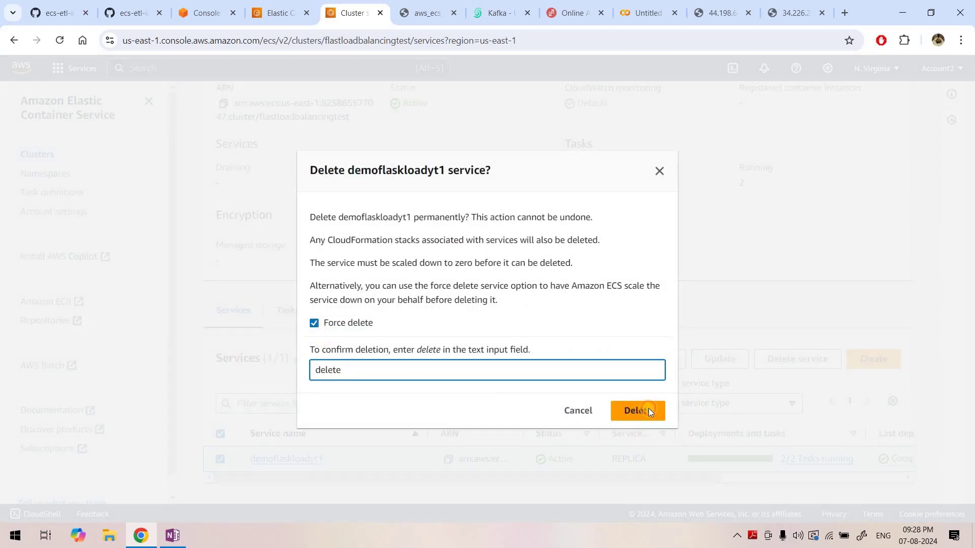
left_click(640, 411)
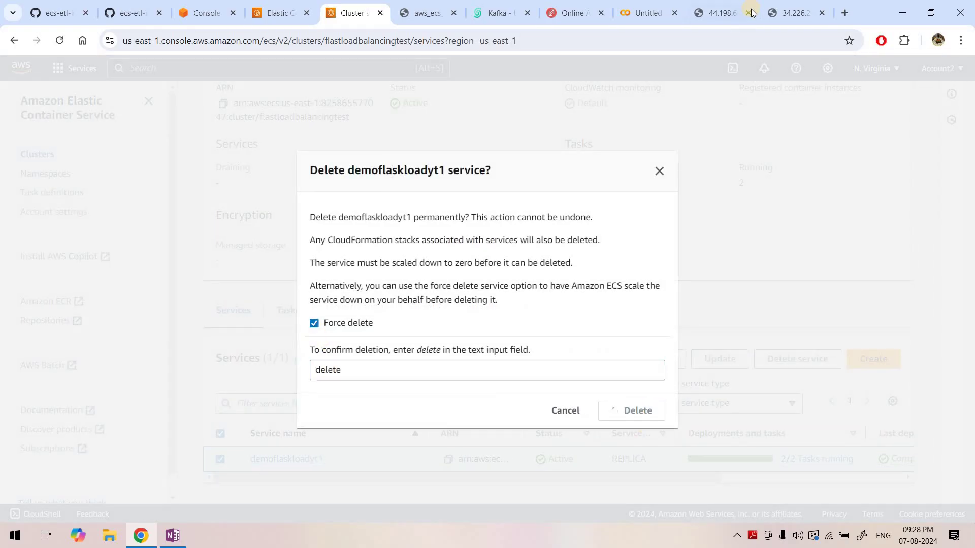
left_click(750, 13)
left_click(750, 13)
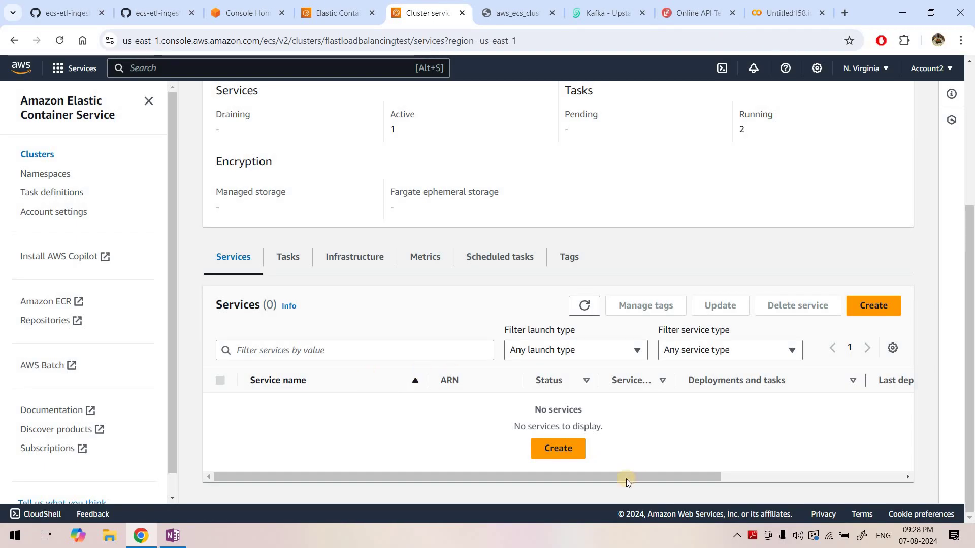
- Start a new service in the cluster using the flaskpublisher task definition family, revision 4 (LATEST)
left_click(571, 453)
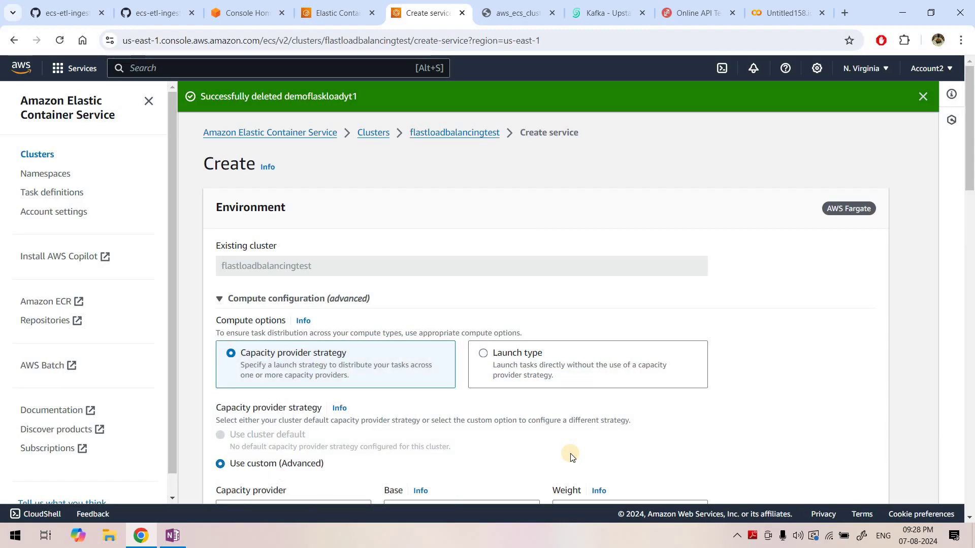
scroll(307, 340, "down", 3)
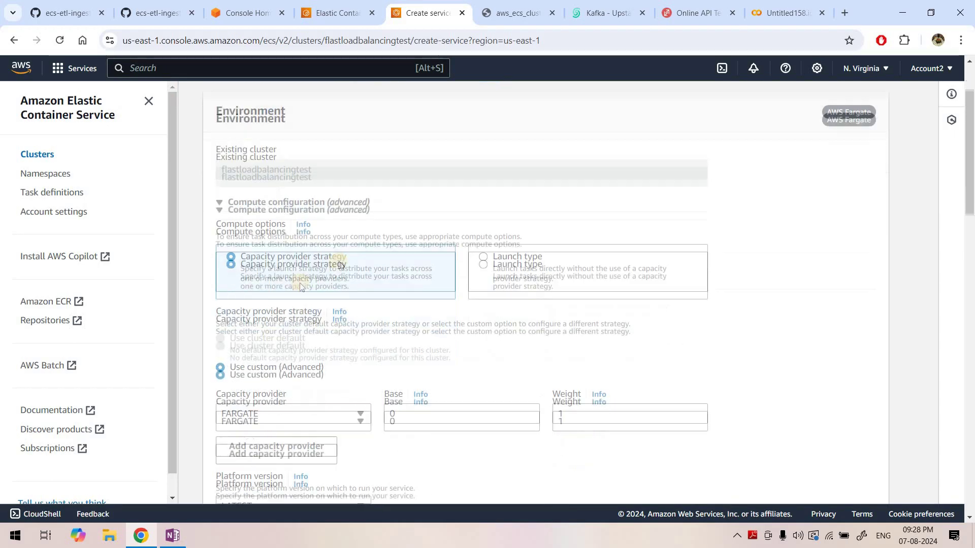
scroll(318, 325, "down", 7)
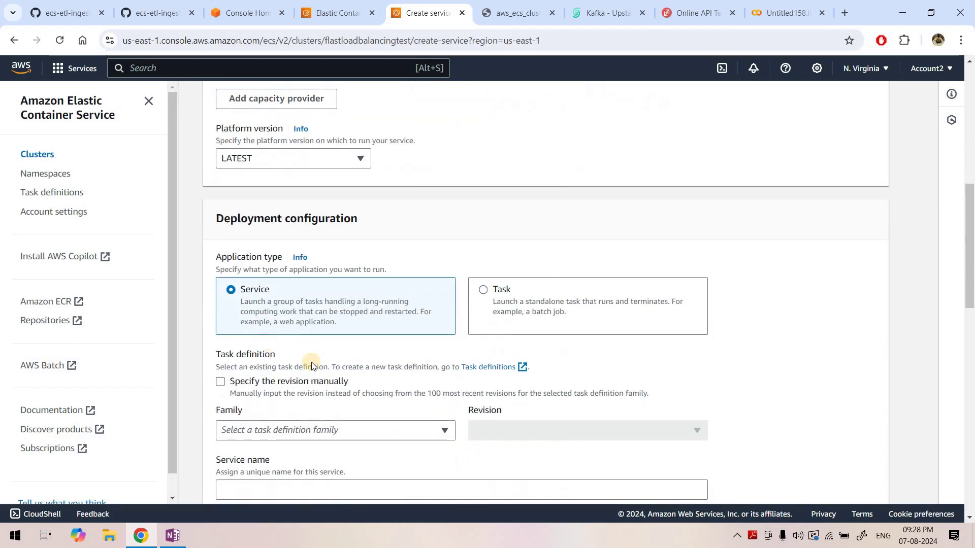
left_click(270, 349)
left_click(281, 390)
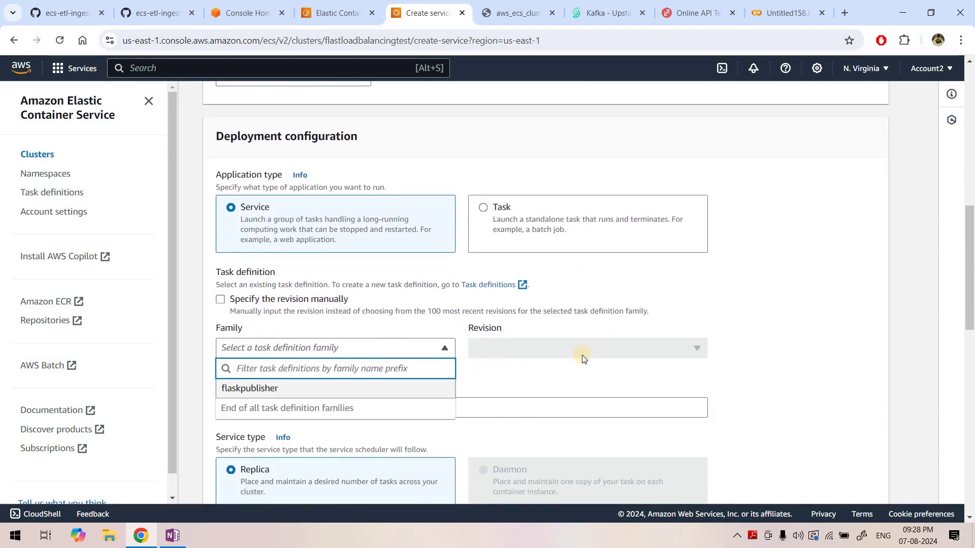
left_click(544, 345)
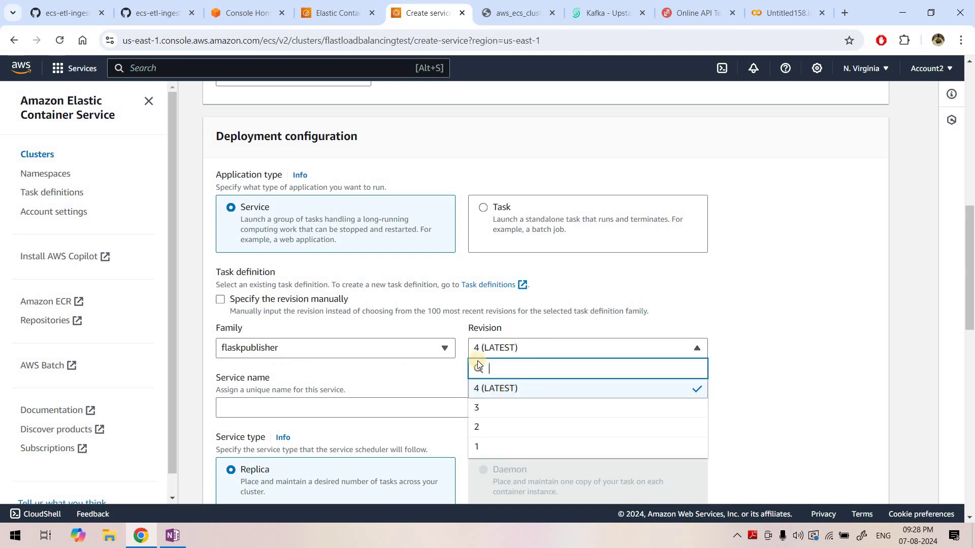
left_click(422, 375)
- Name the service flaskappwithloadbalanceryt and set the desired tasks to 2
scroll(269, 381, "down", 1)
left_click(297, 385)
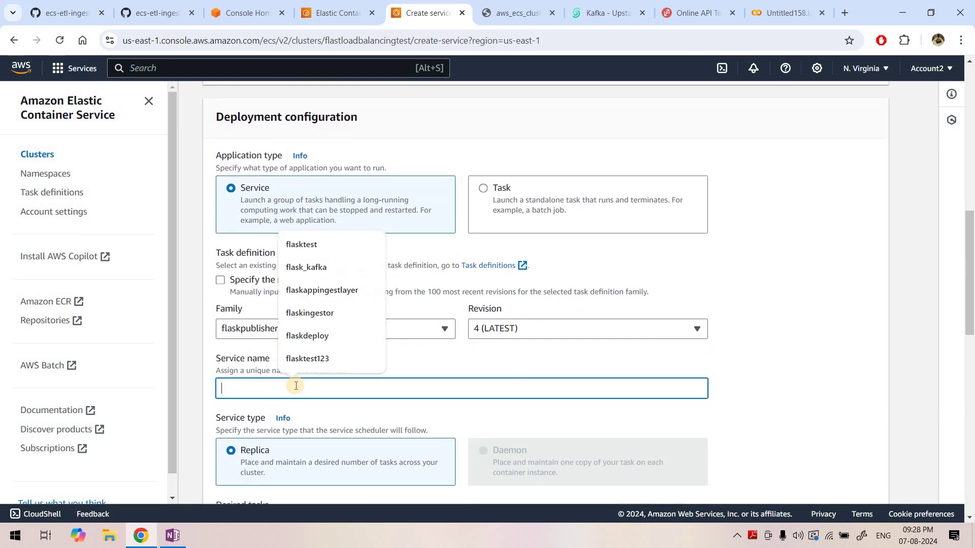
type("flaskappwithloadbalancert")
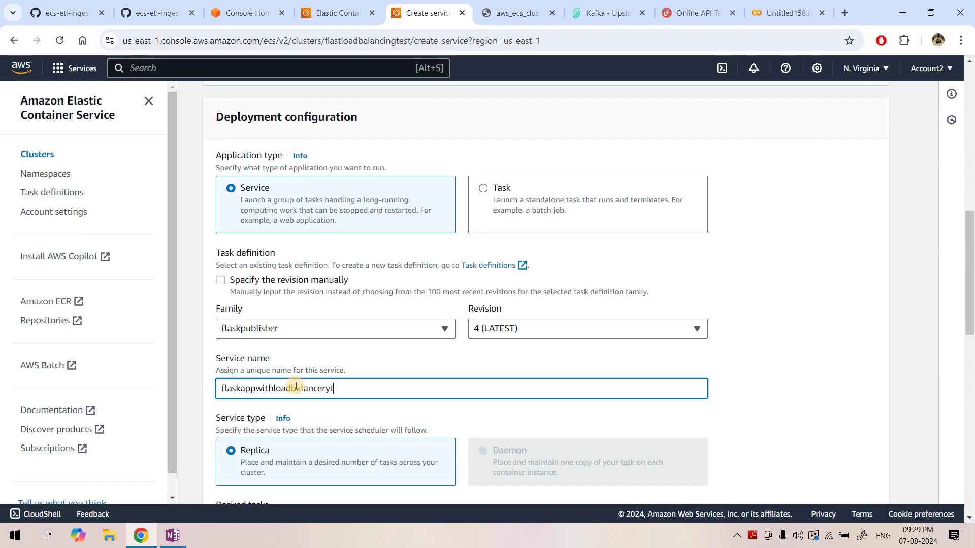
scroll(296, 386, "down", 4)
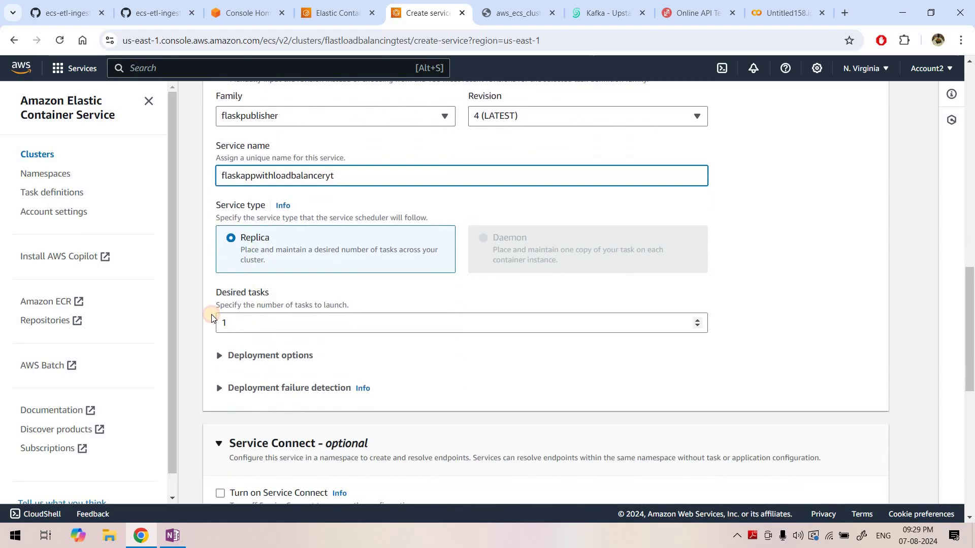
key("Tab")
key("Tab")
key("Tab")
type("2")
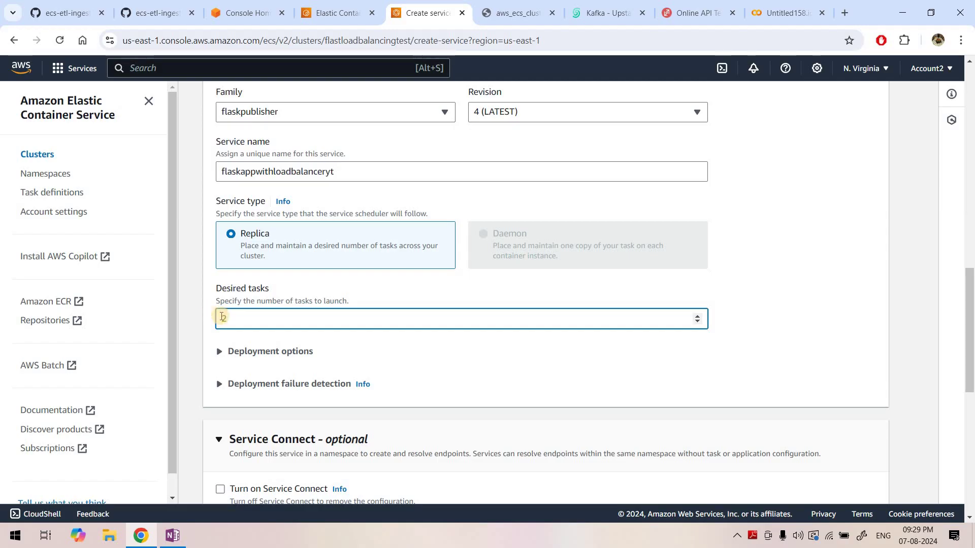
- Choose a new security group for the service's networking, with an inbound rule allowing All TCP from Anywhere
scroll(222, 346, "down", 5)
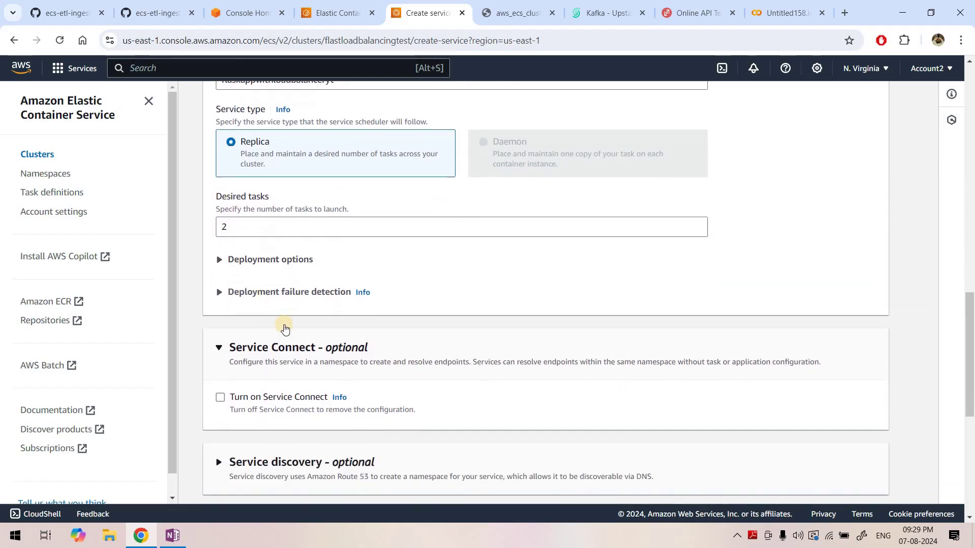
left_click(250, 335)
scroll(274, 293, "down", 6)
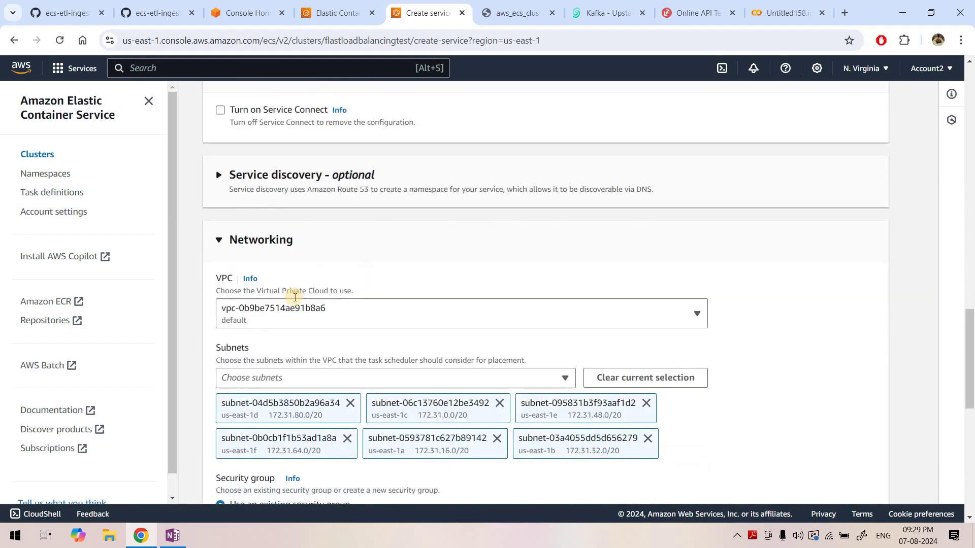
left_click(286, 317)
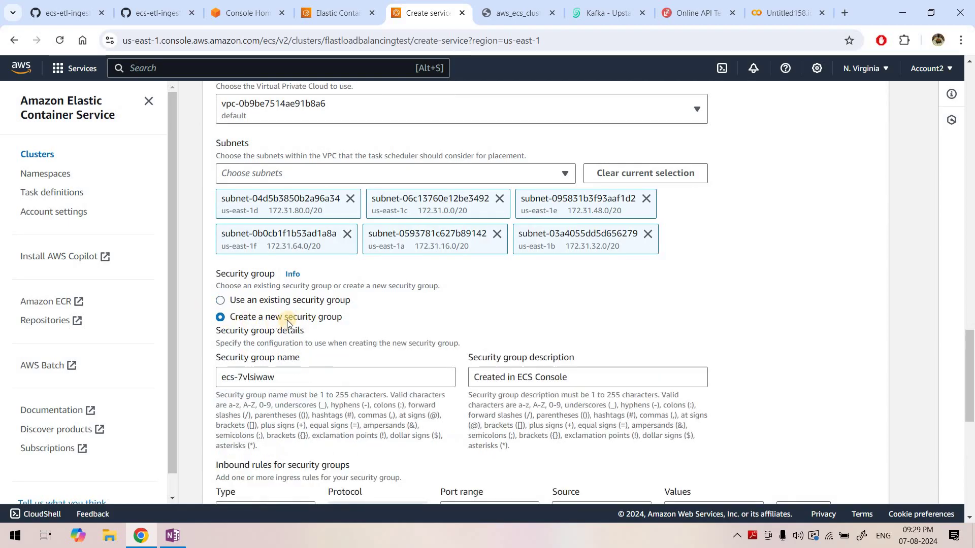
scroll(277, 376, "down", 2)
scroll(274, 386, "down", 1)
left_click(270, 383)
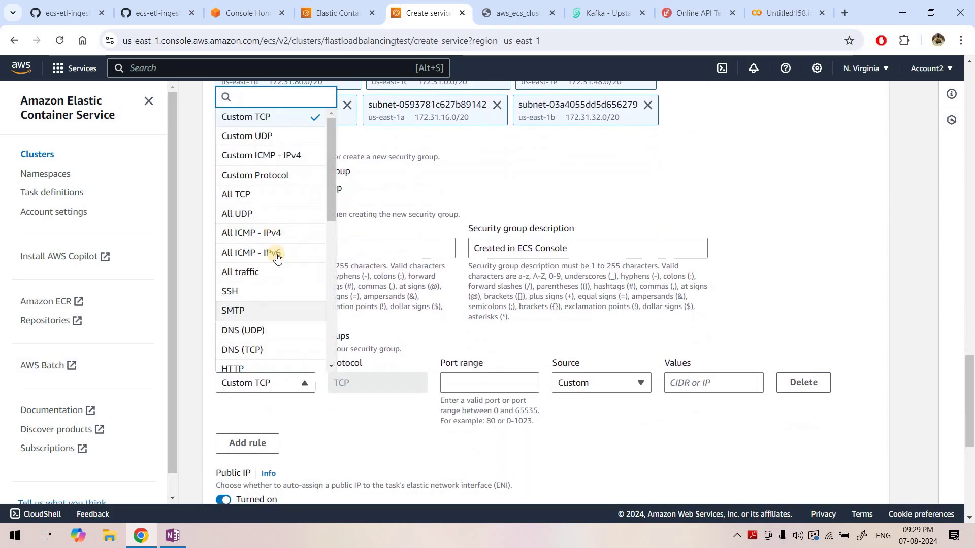
left_click(252, 198)
left_click(598, 385)
key("Down")
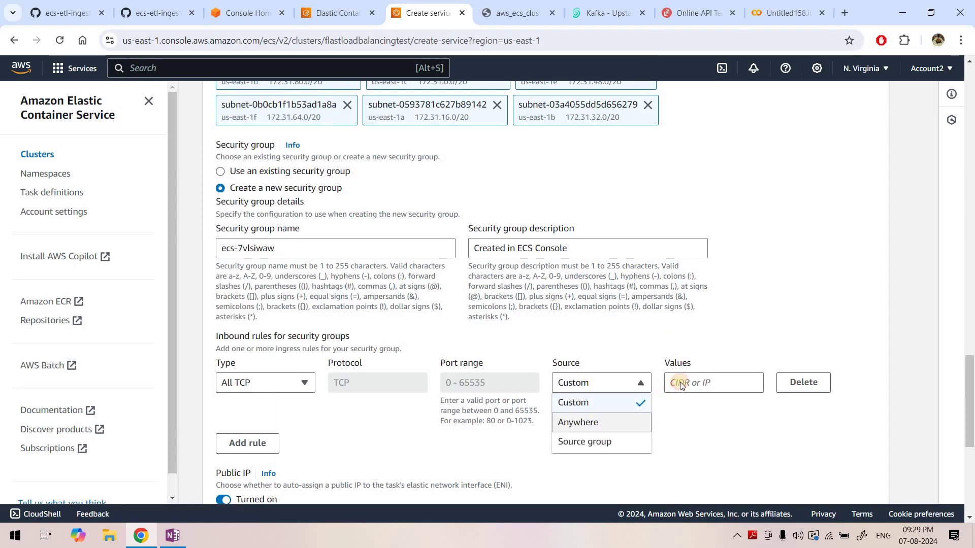
key("Return")
- Set the service's load balancer type to Application Load Balancer
scroll(283, 351, "down", 5)
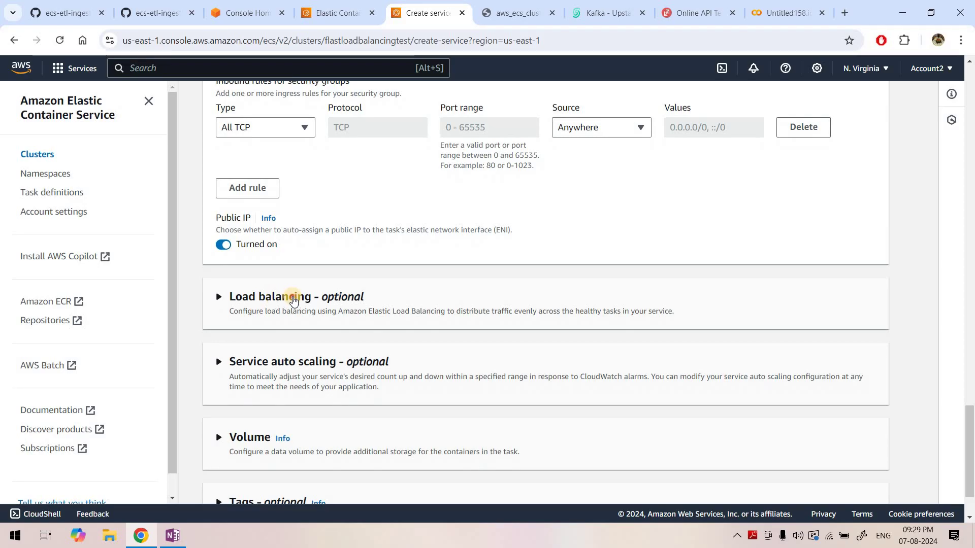
left_click(288, 298)
scroll(283, 312, "down", 2)
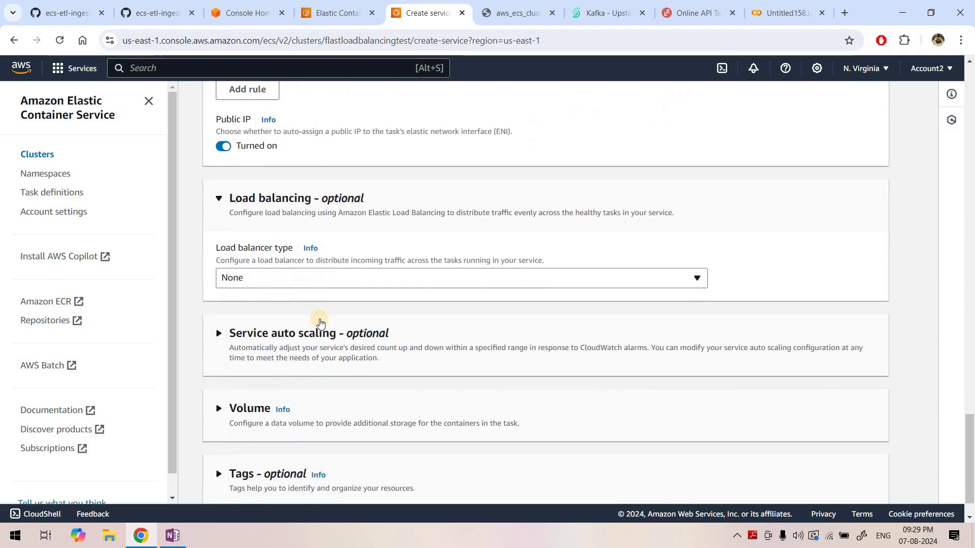
left_click(284, 278)
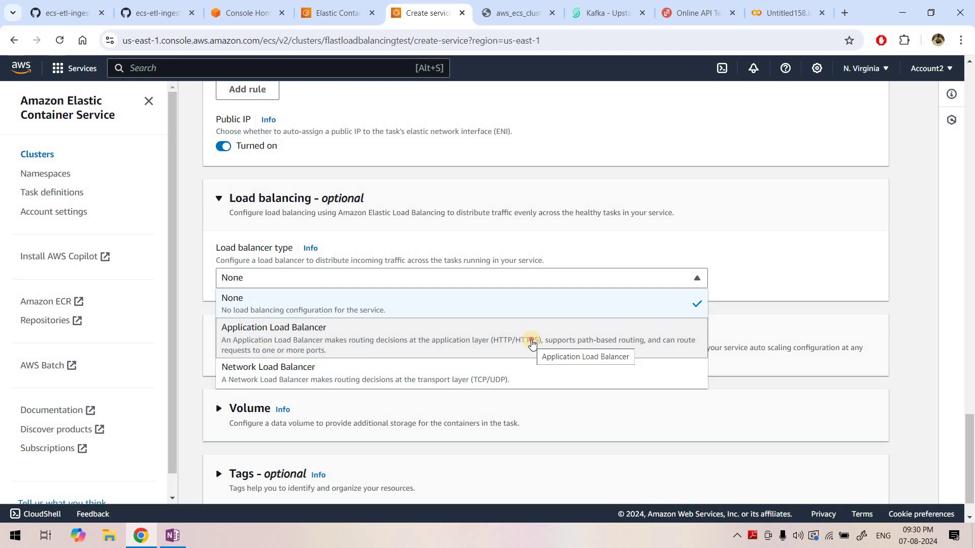
left_click(340, 335)
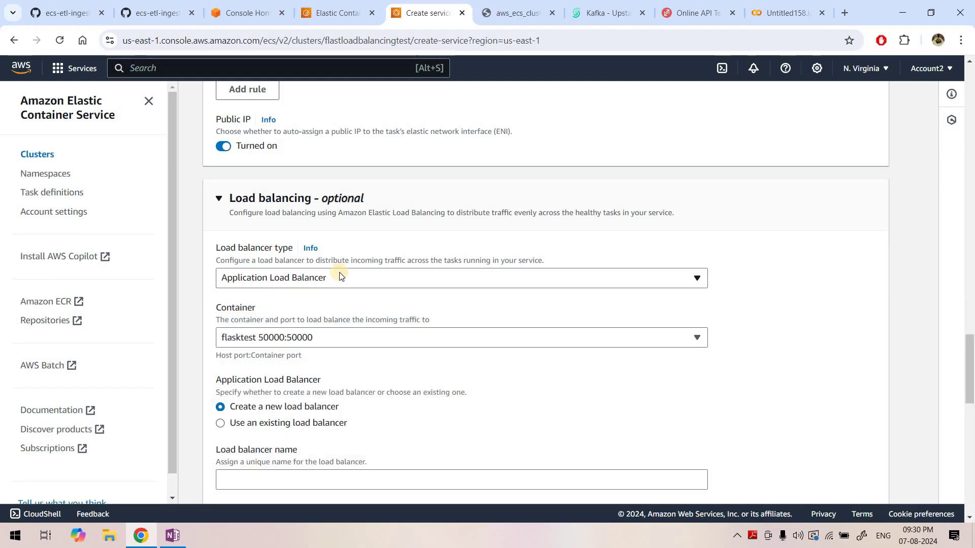
- Keep container flasktest 50000:50000 as the traffic target and name the new load balancer demoytflaskapiloadbalancer
scroll(231, 206, "down", 2)
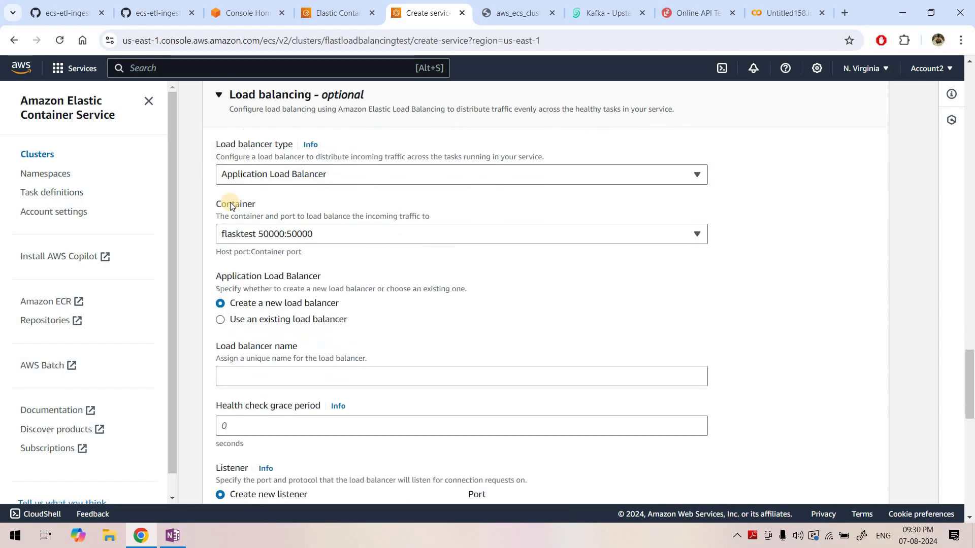
scroll(266, 227, "down", 1)
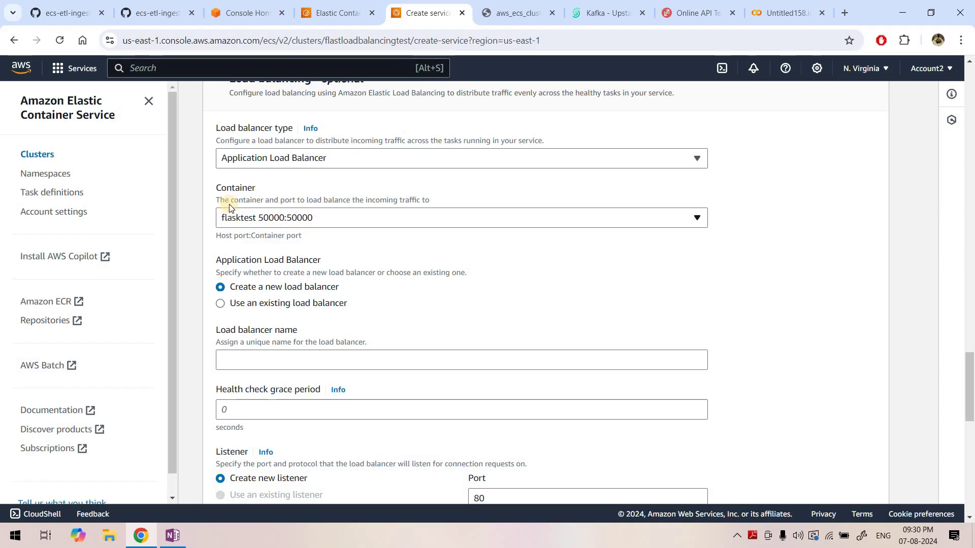
left_click(271, 222)
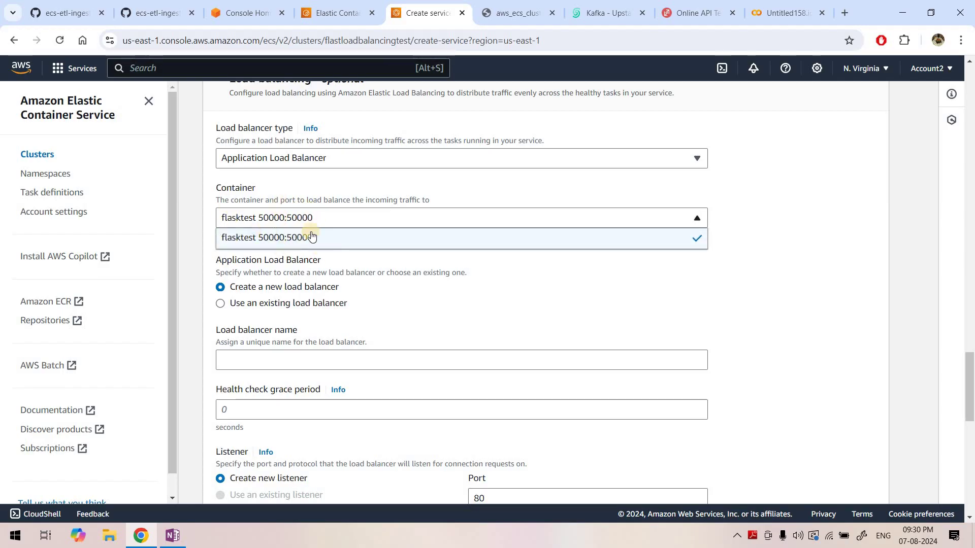
left_click(258, 218)
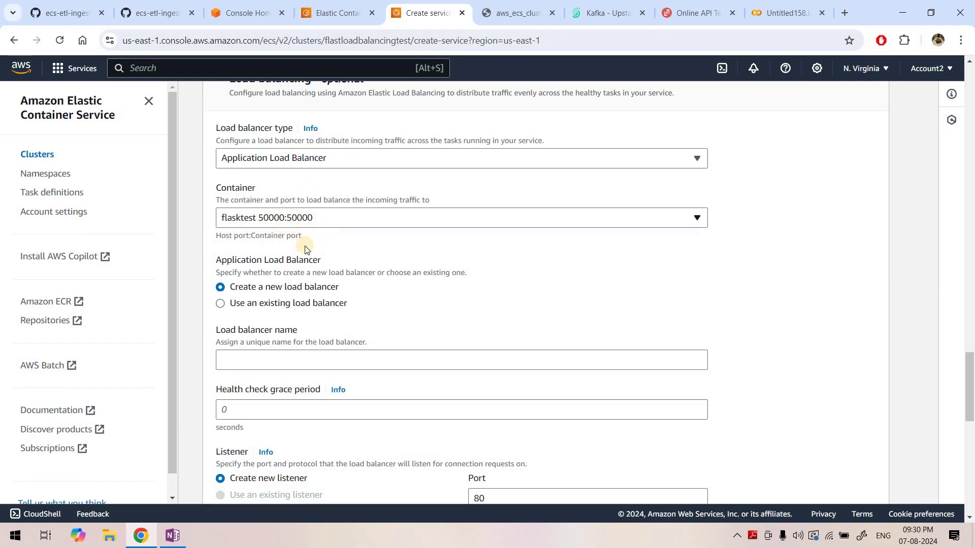
scroll(245, 226, "down", 1)
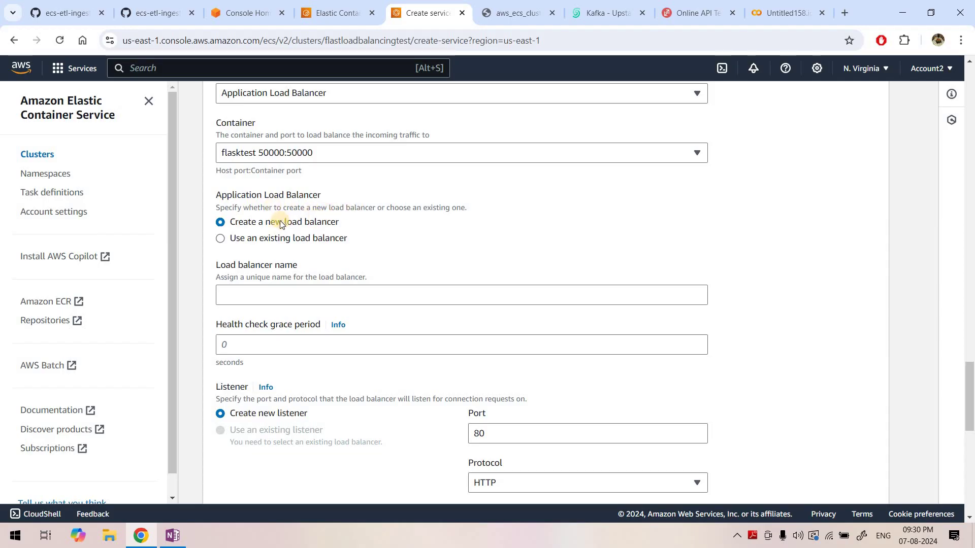
left_click(258, 298)
type("demoy")
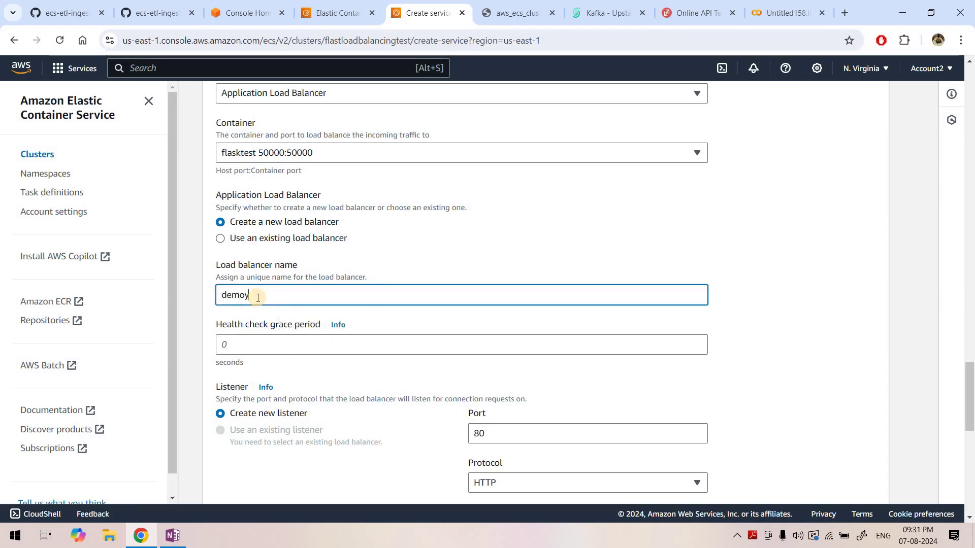
type("tflaskapiloadbalancer")
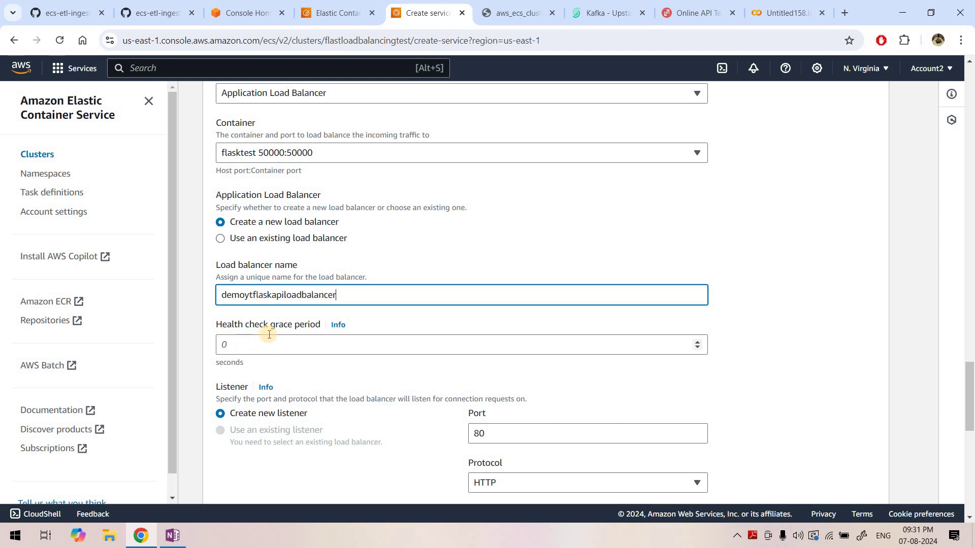
- Review the load balancer's listener and target group settings, including the deregistration delay description
scroll(269, 334, "down", 2)
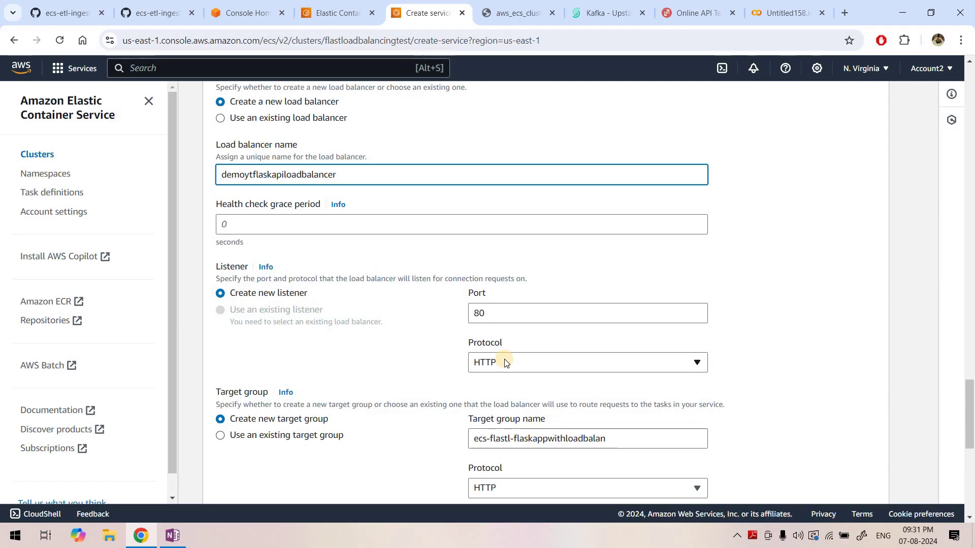
scroll(452, 325, "down", 2)
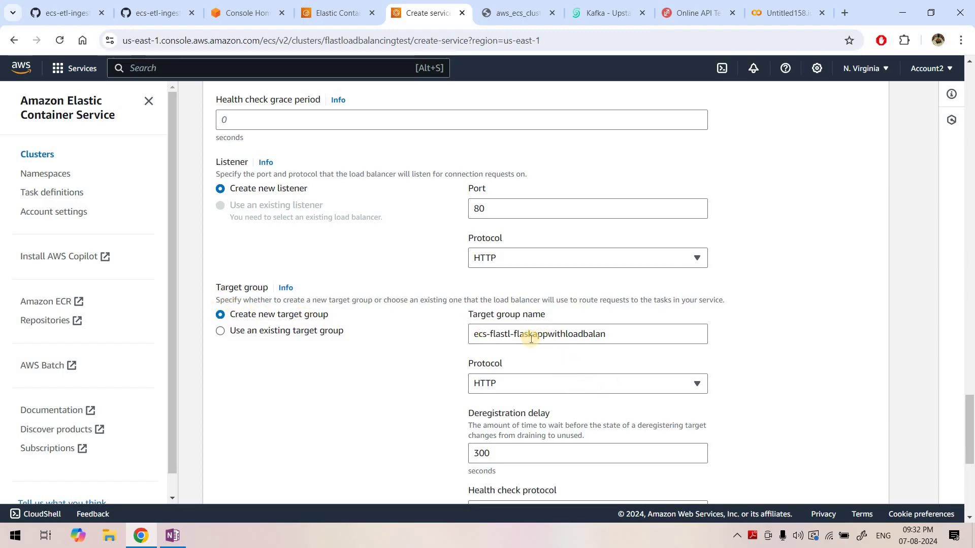
scroll(526, 294, "down", 2)
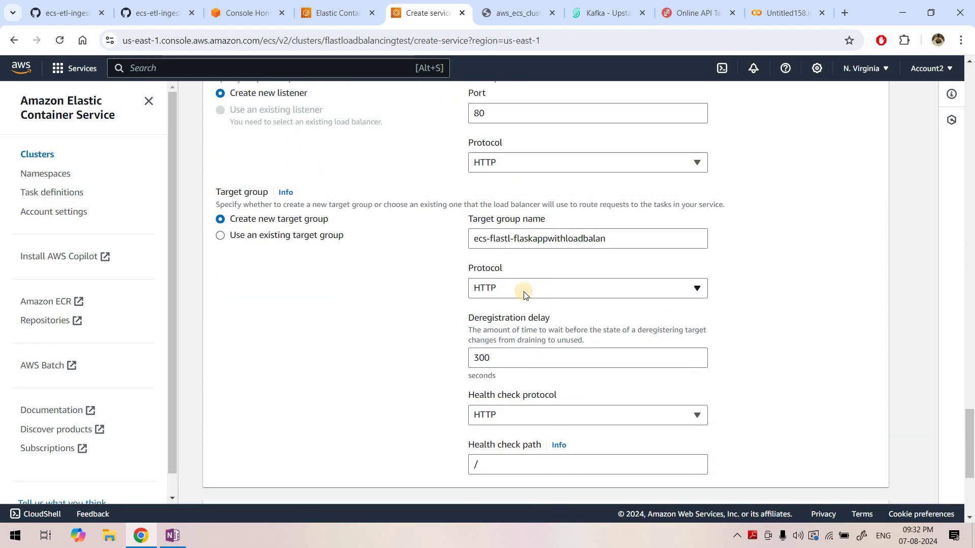
scroll(520, 286, "down", 1)
scroll(520, 286, "down", 1)
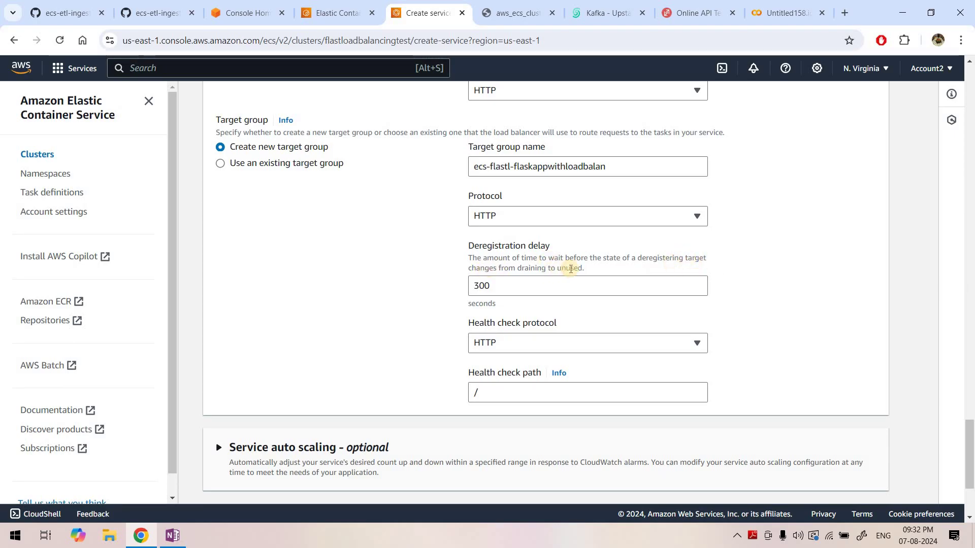
left_click_drag(584, 268, 468, 259)
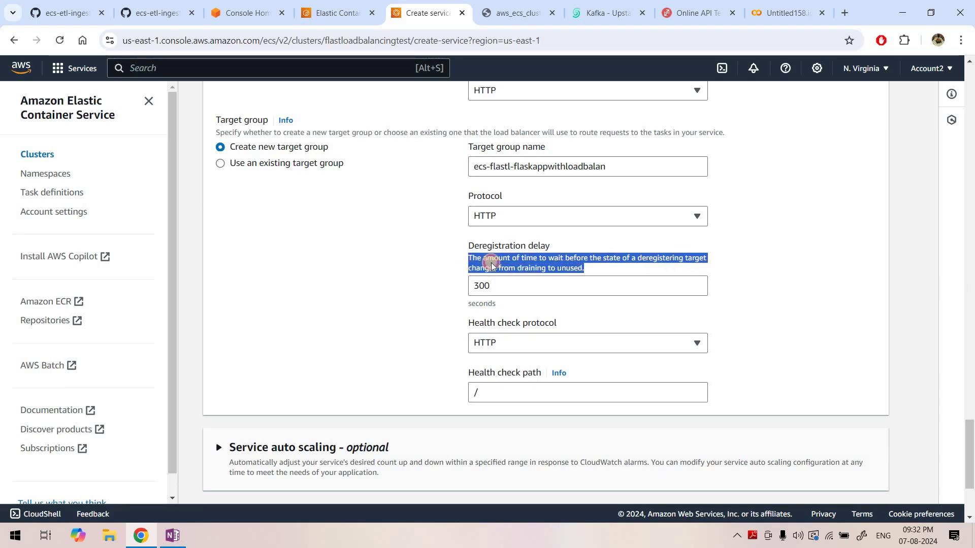
left_click(491, 263)
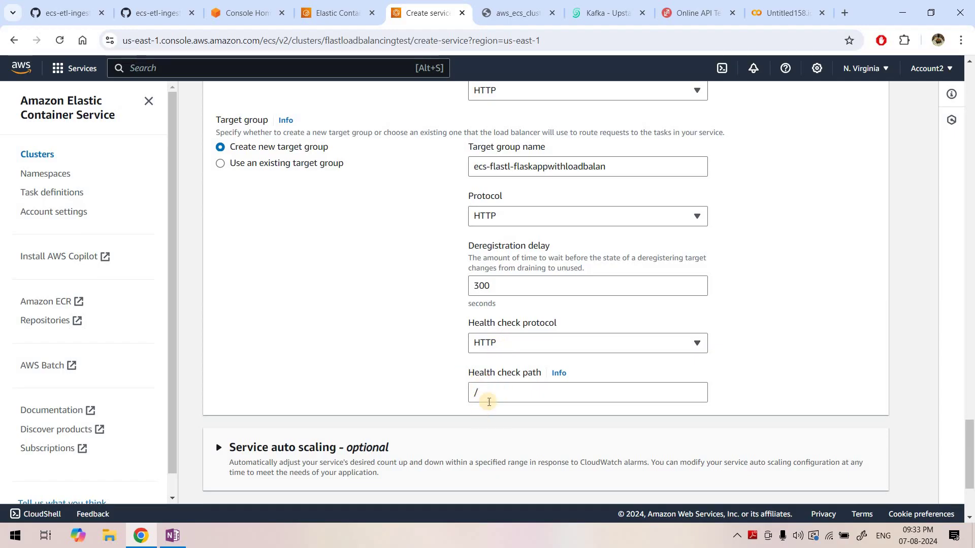
- Compare the target group's health check path with the root route defined in main.py on GitHub
left_click(490, 393)
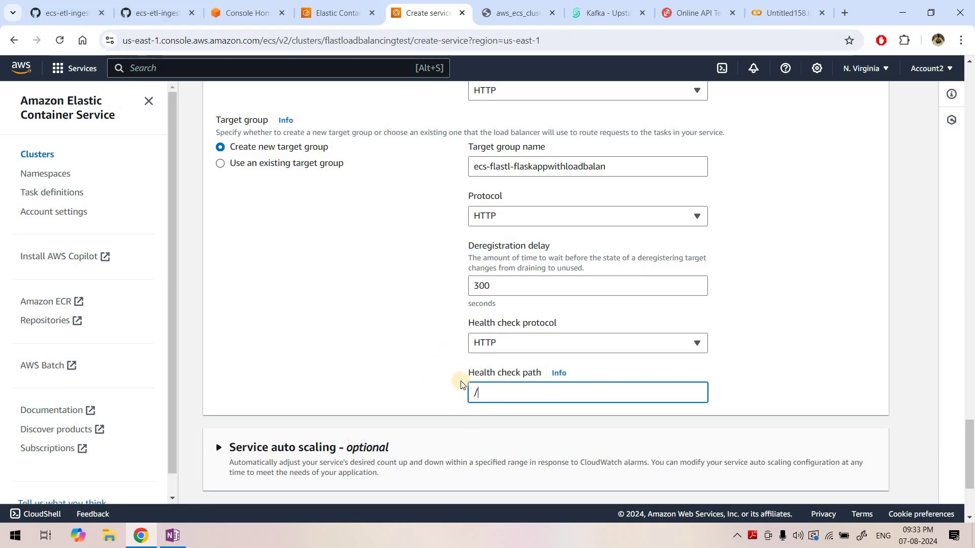
left_click(154, 13)
left_click(66, 13)
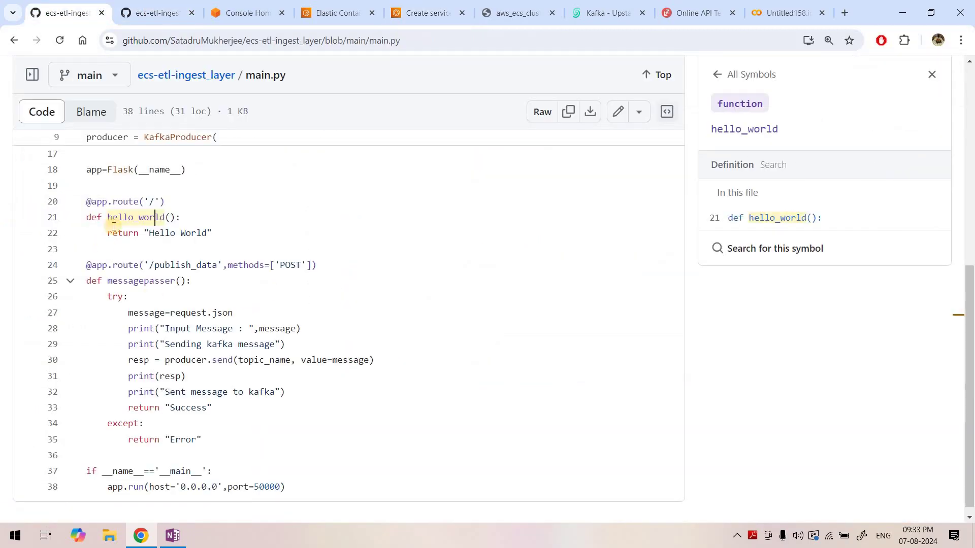
left_click_drag(87, 202, 197, 223)
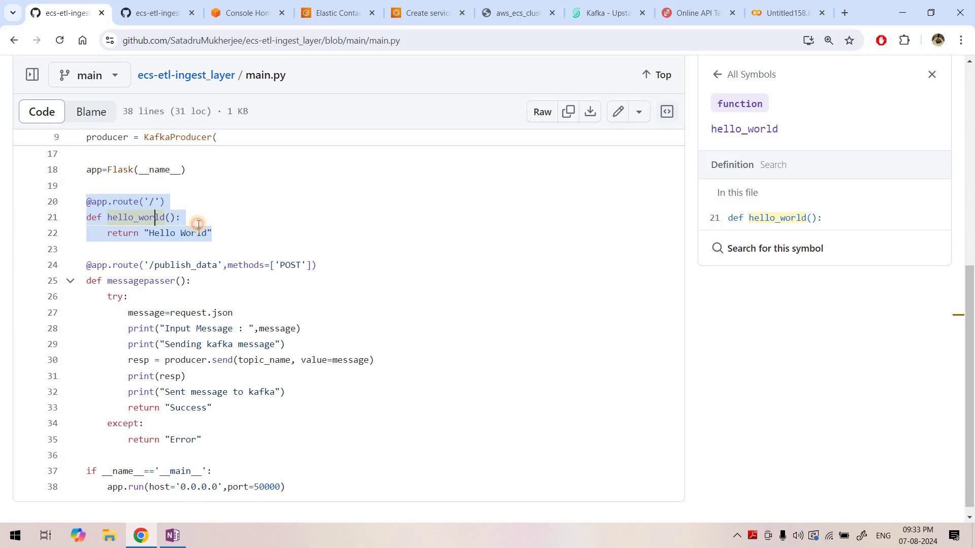
left_click(198, 224)
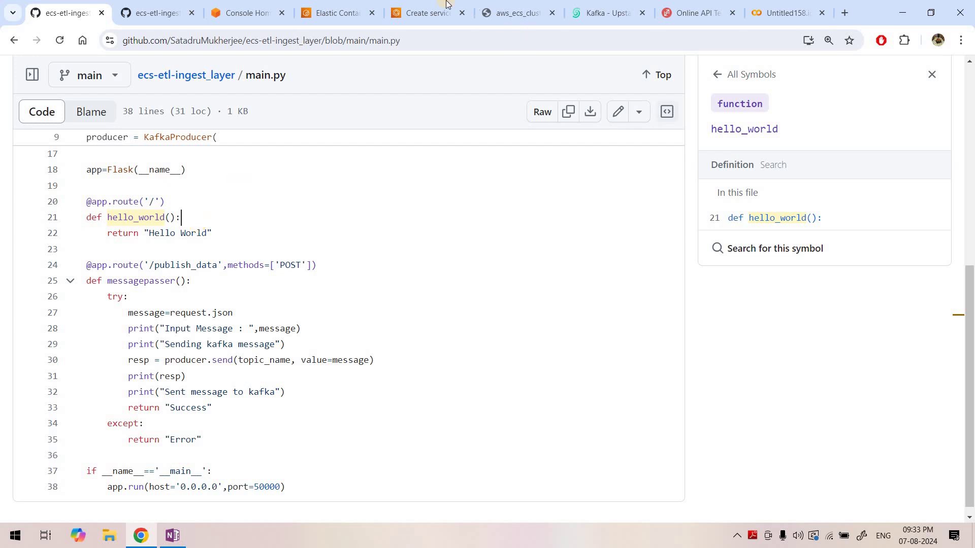
- Return to the service form in the AWS console and create the service with the configured settings
left_click(429, 12)
scroll(325, 325, "down", 3)
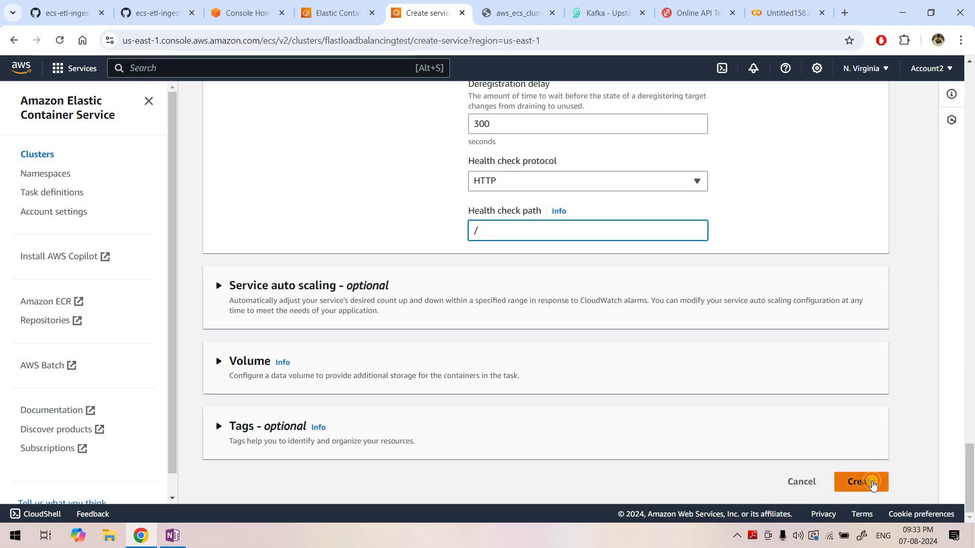
left_click(873, 485)
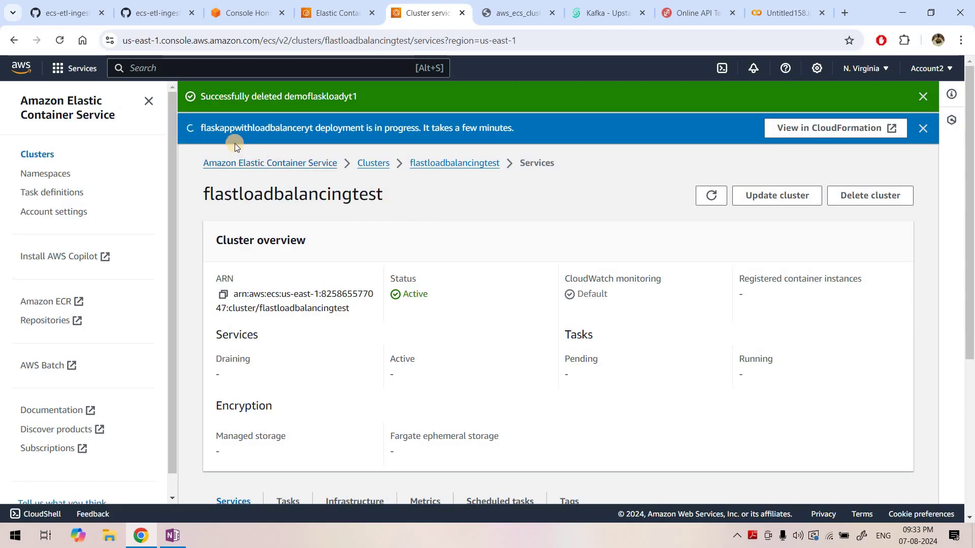
- Open the AWS console home in a new browser tab, search for "load balancers" and open the EC2 Load balancers page
right_click(23, 68)
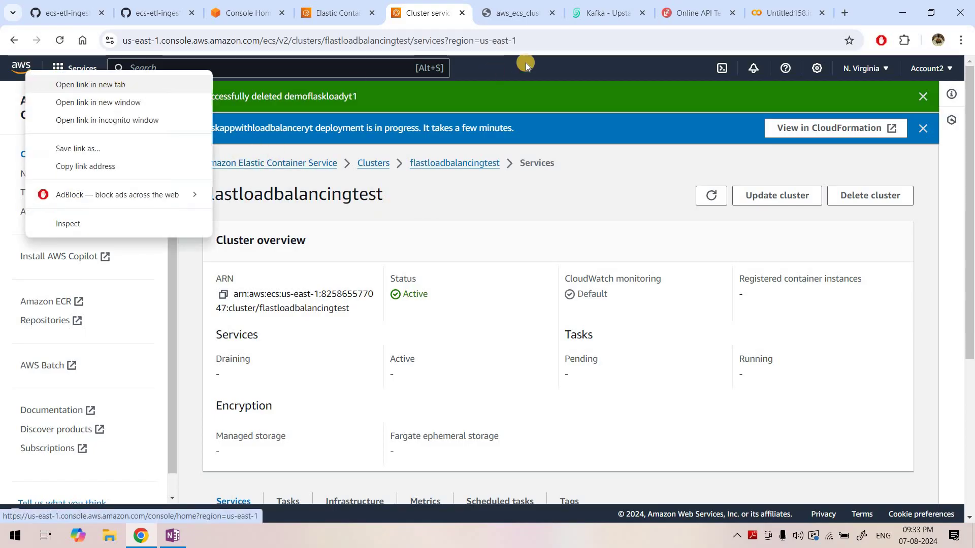
key("Return")
left_click(470, 11)
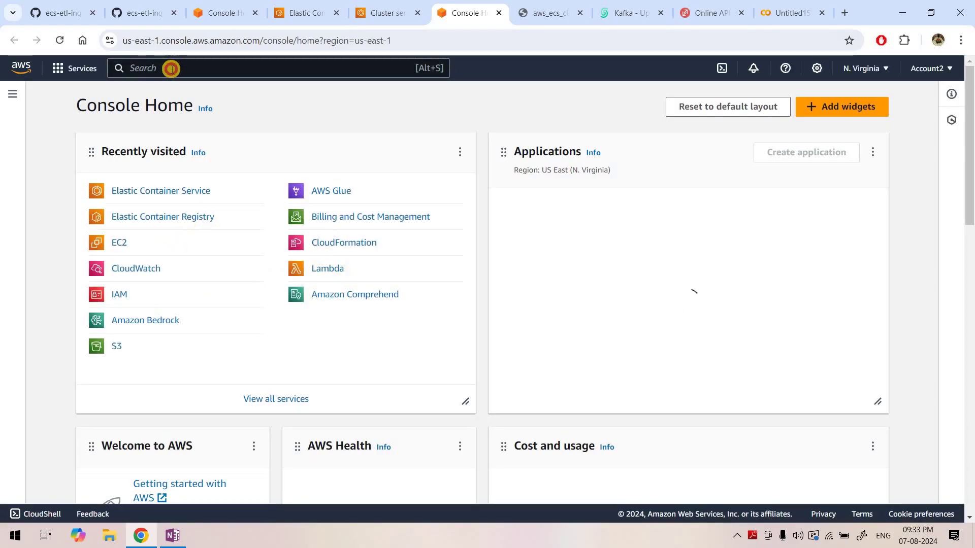
left_click(171, 68)
type("load ")
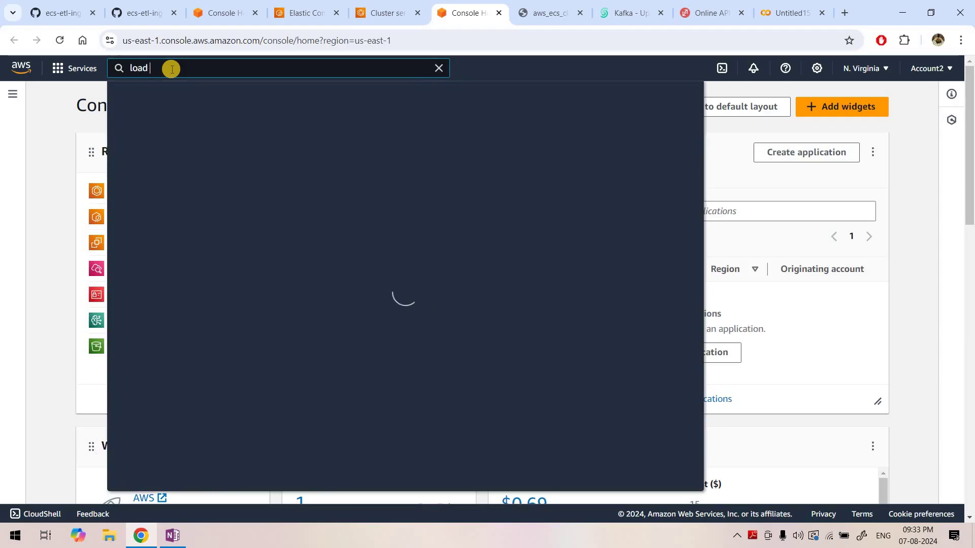
type("balancers")
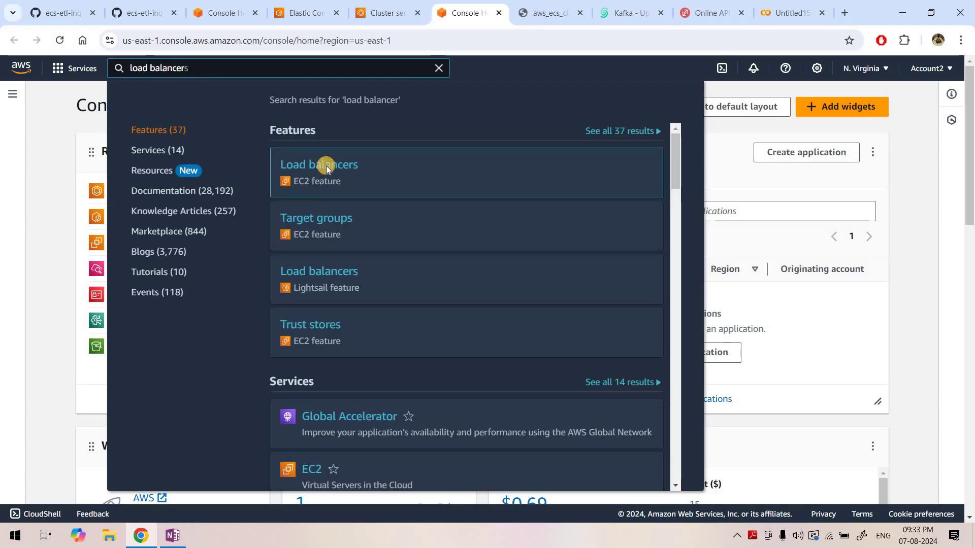
left_click(326, 166)
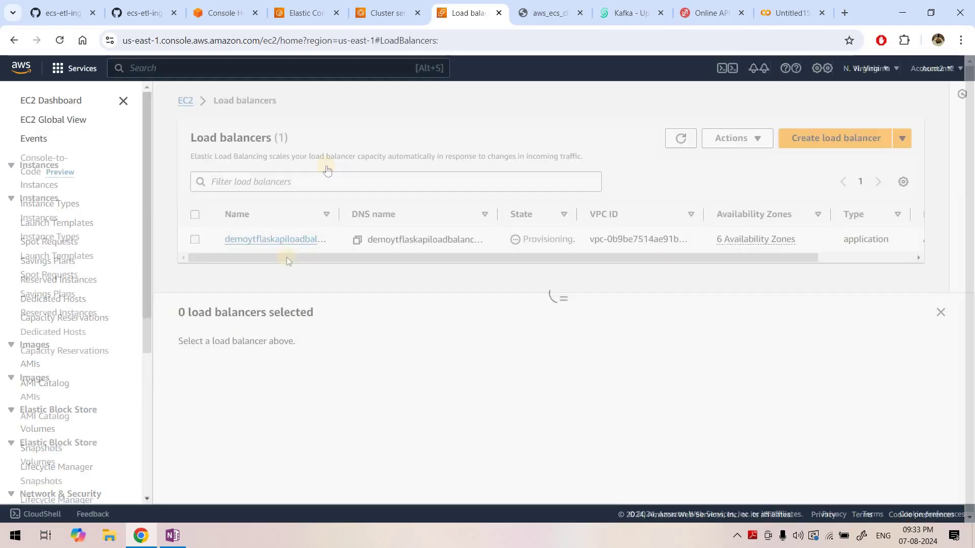
- Select demoytflaskapiloadbalancer and examine its DNS name, creation time, status and VPC
left_click_drag(339, 215, 397, 215)
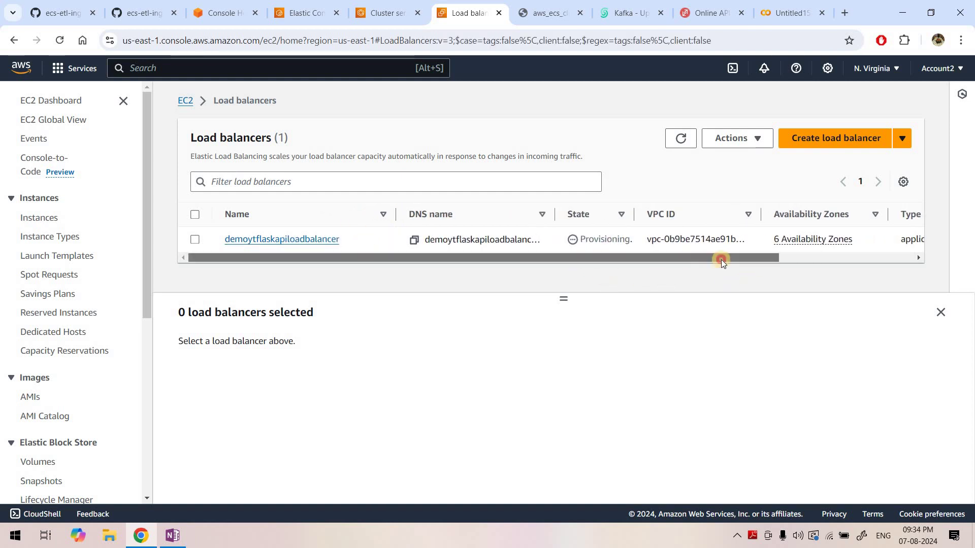
scroll(721, 260, "right", 3)
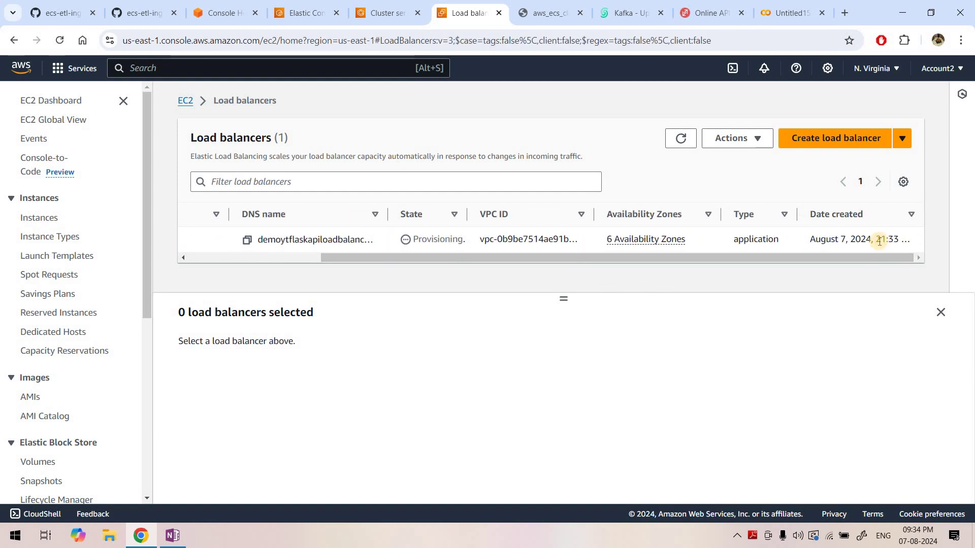
left_click_drag(900, 239, 872, 240)
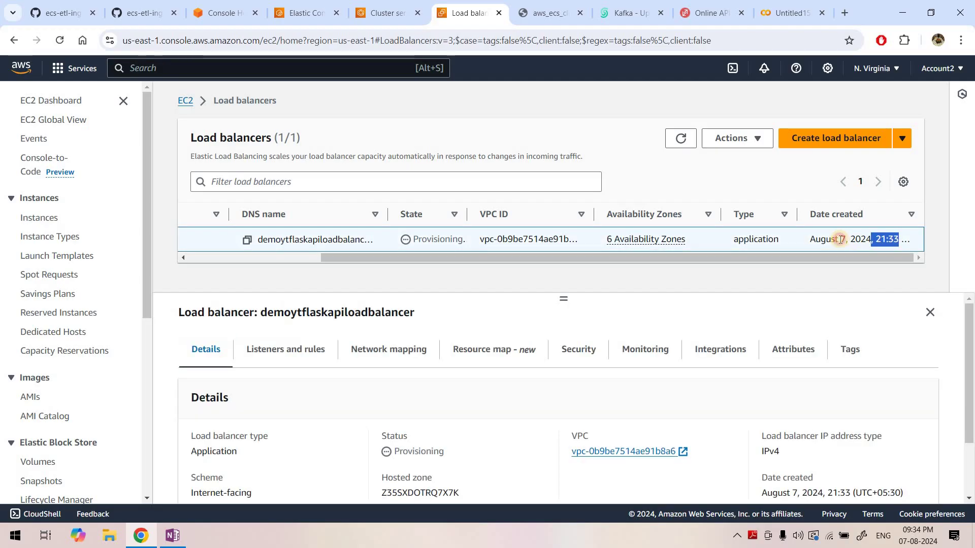
left_click(840, 240)
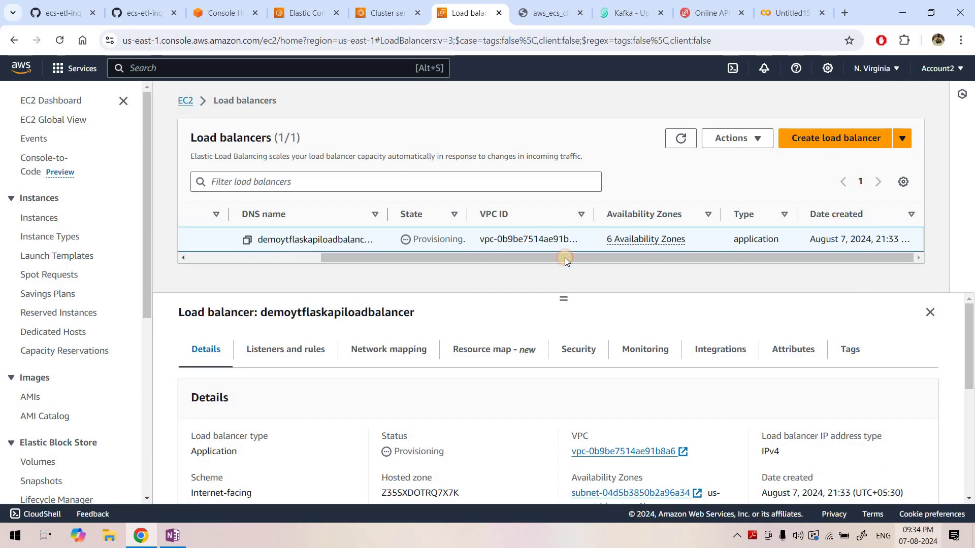
scroll(358, 258, "left", 3)
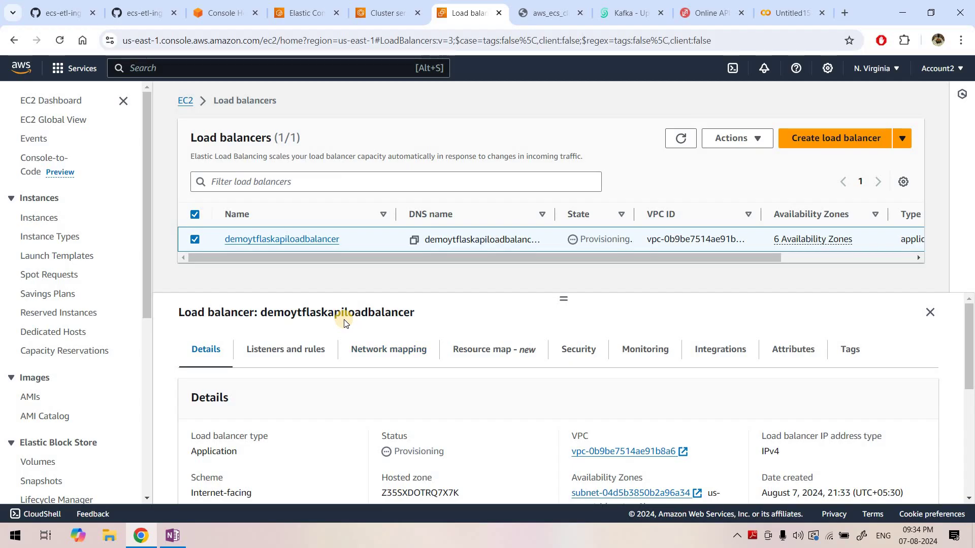
scroll(562, 330, "down", 3)
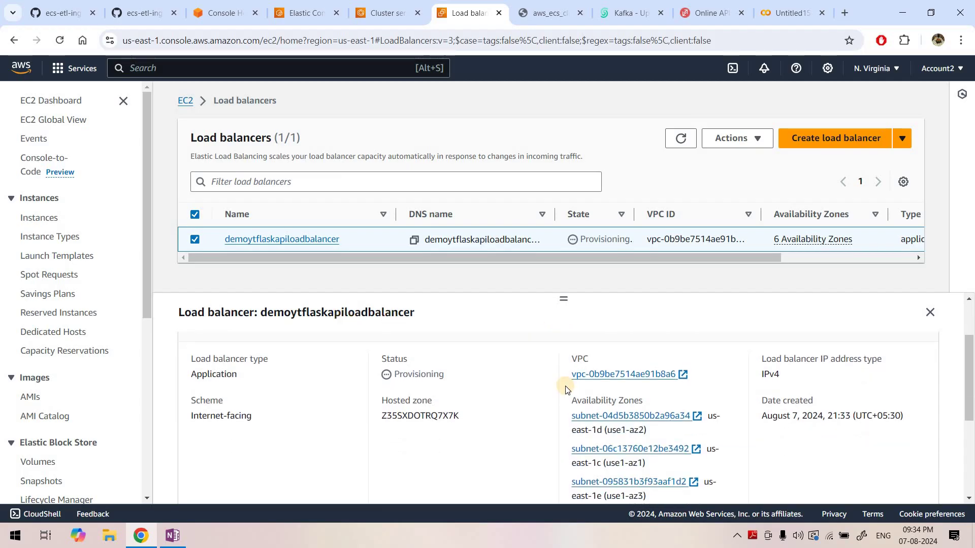
left_click_drag(644, 371, 679, 374)
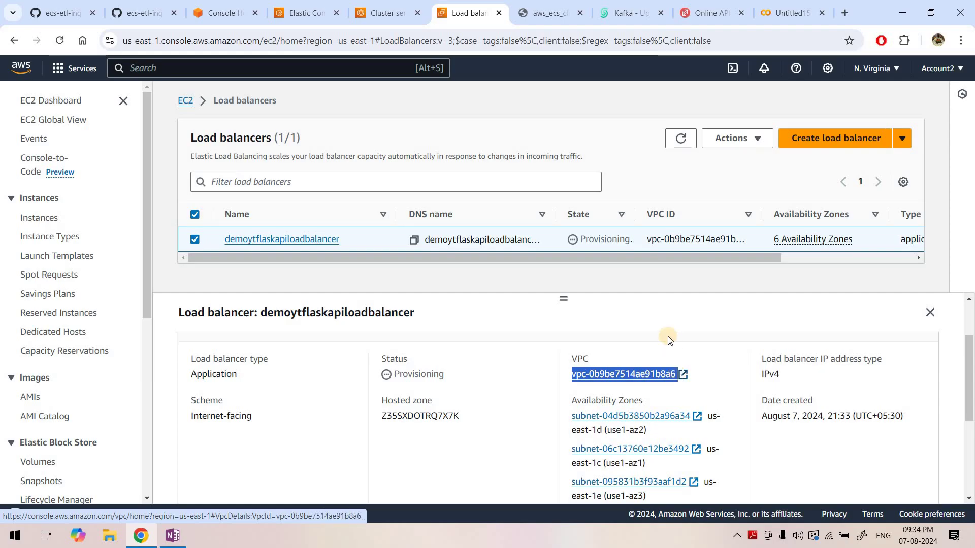
- Examine the availability zones and subnets assigned to demoytflaskapiloadbalancer in its details
left_click(553, 390)
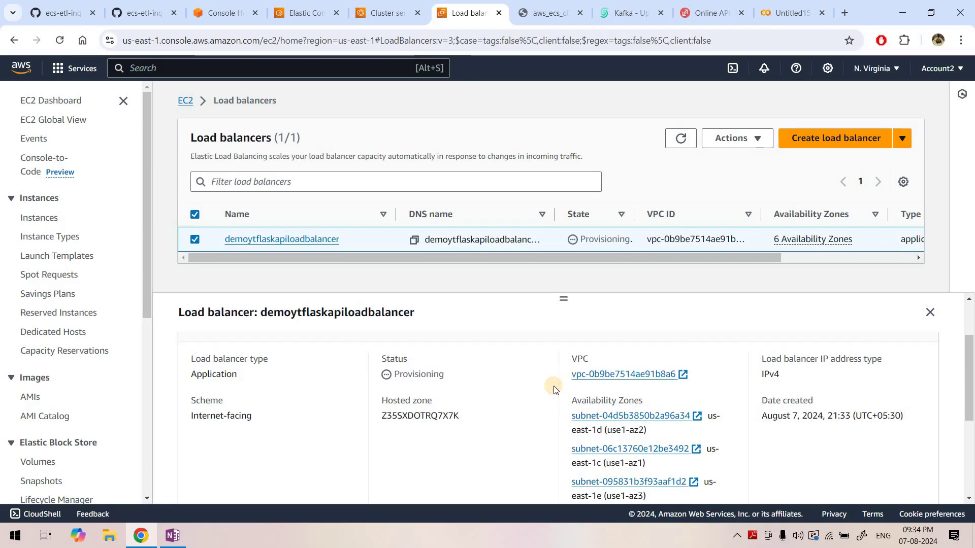
scroll(553, 390, "down", 1)
scroll(555, 390, "down", 1)
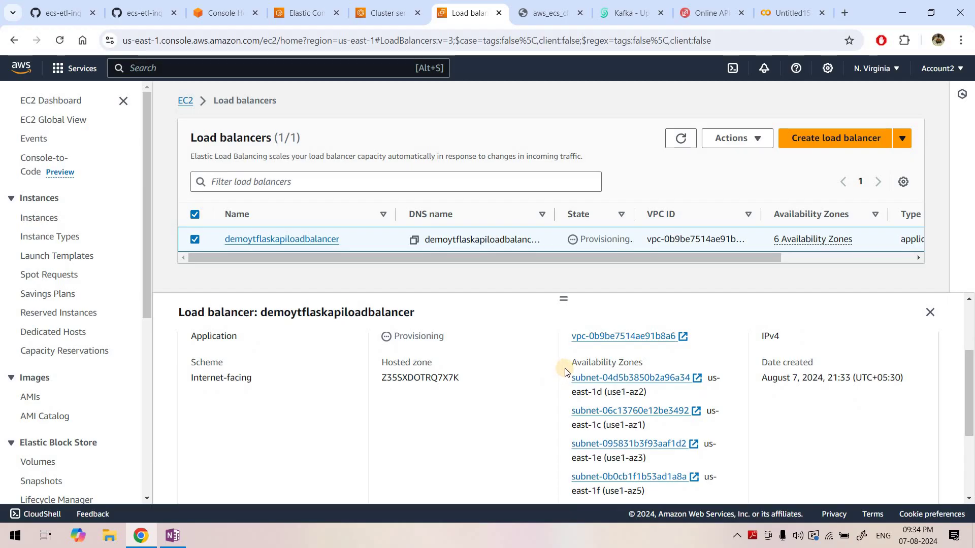
scroll(589, 391, "down", 4)
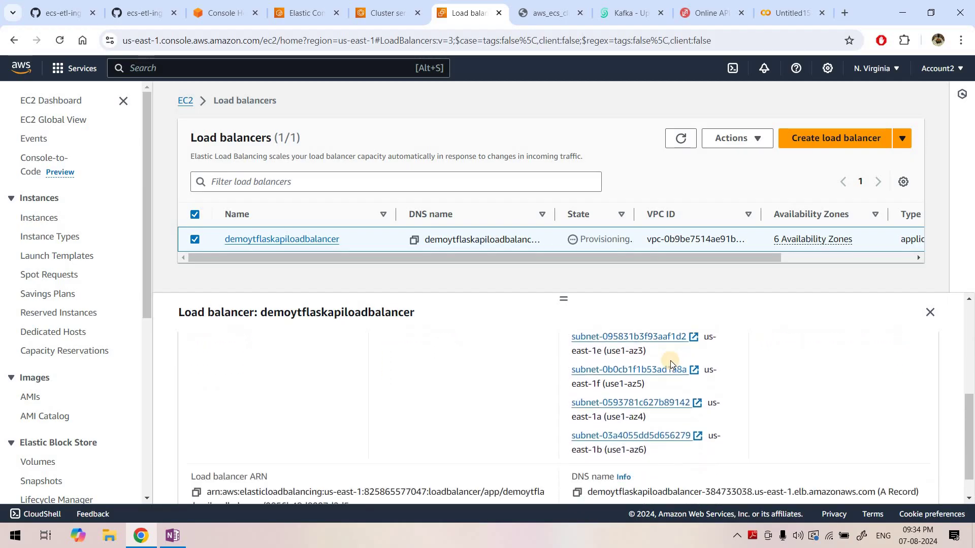
scroll(657, 371, "up", 4)
scroll(659, 457, "down", 2)
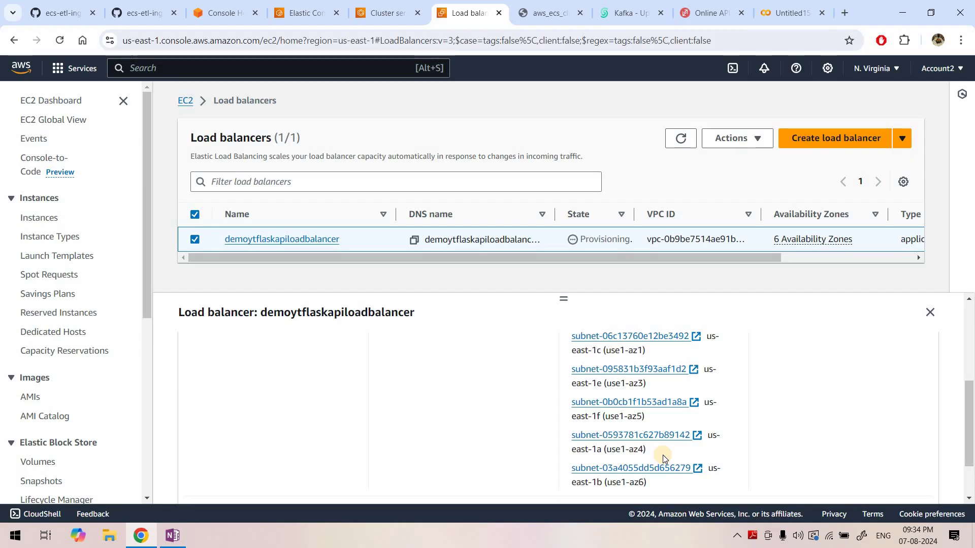
scroll(673, 342, "up", 1)
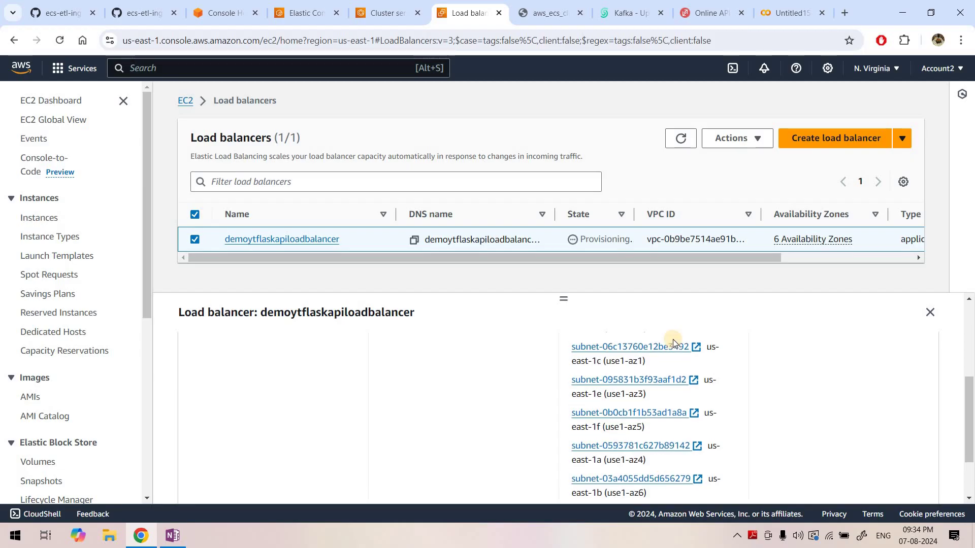
scroll(610, 365, "down", 2)
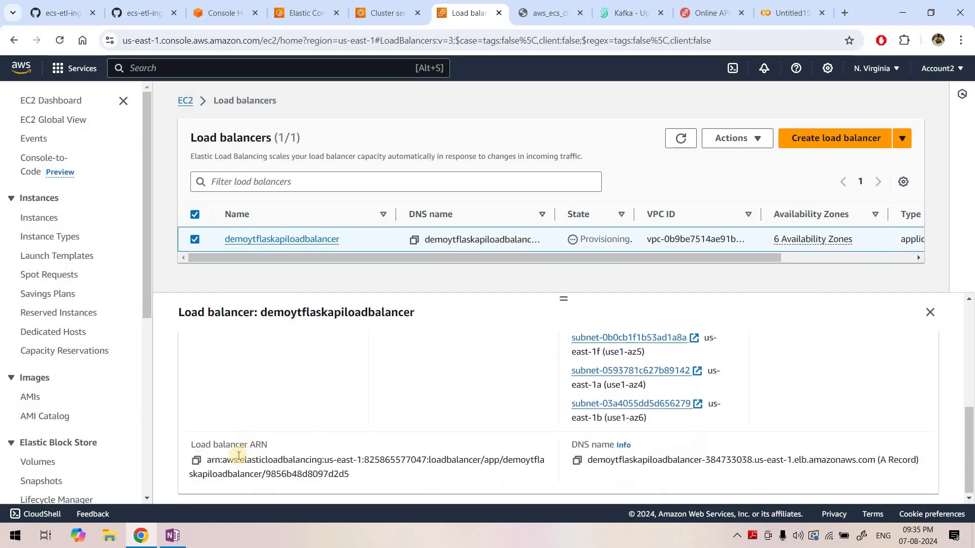
- Inspect the load balancer's ARN and highlight its full DNS name in the details
left_click(224, 459)
triple_click(224, 460)
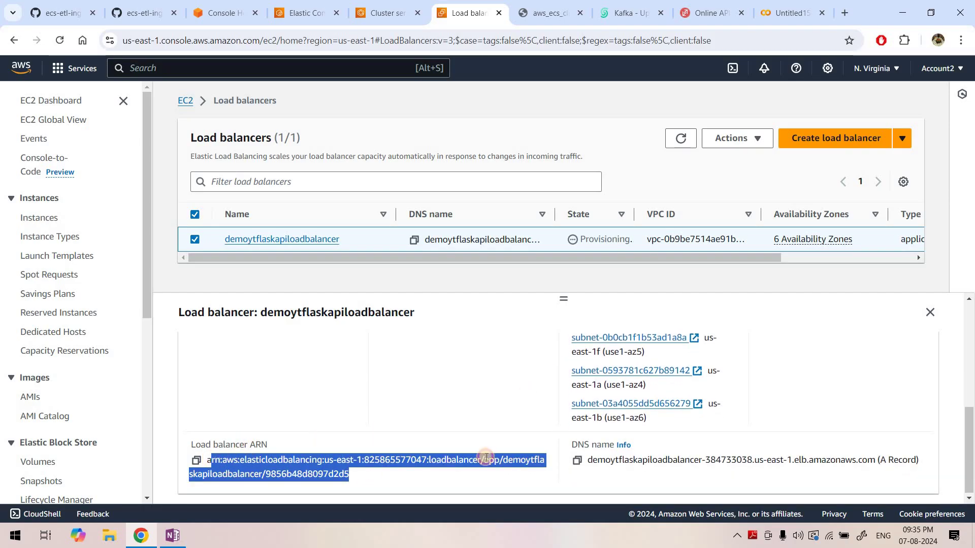
left_click_drag(839, 460, 591, 468)
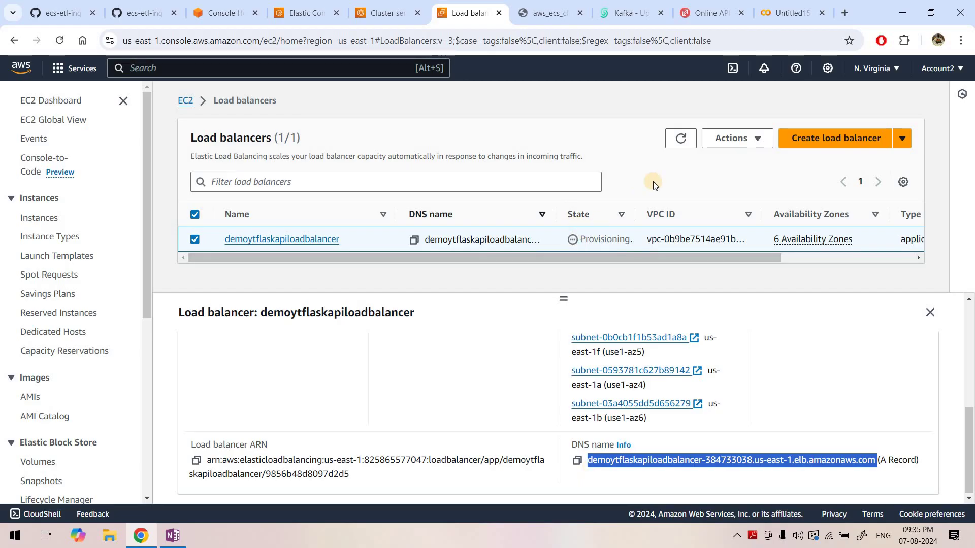
- Refresh the load balancers list and recheck the status and details of demoytflaskapiloadbalancer
left_click(673, 145)
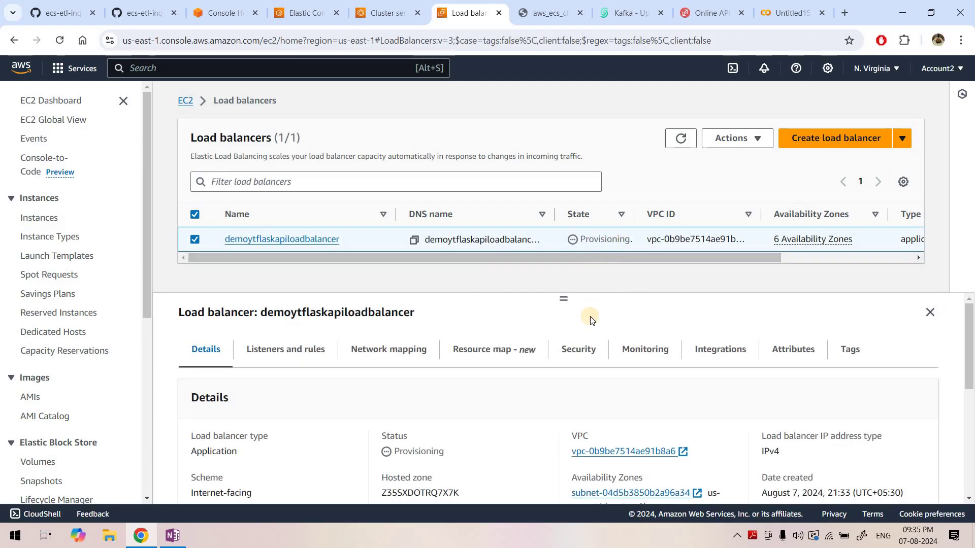
scroll(516, 387, "down", 1)
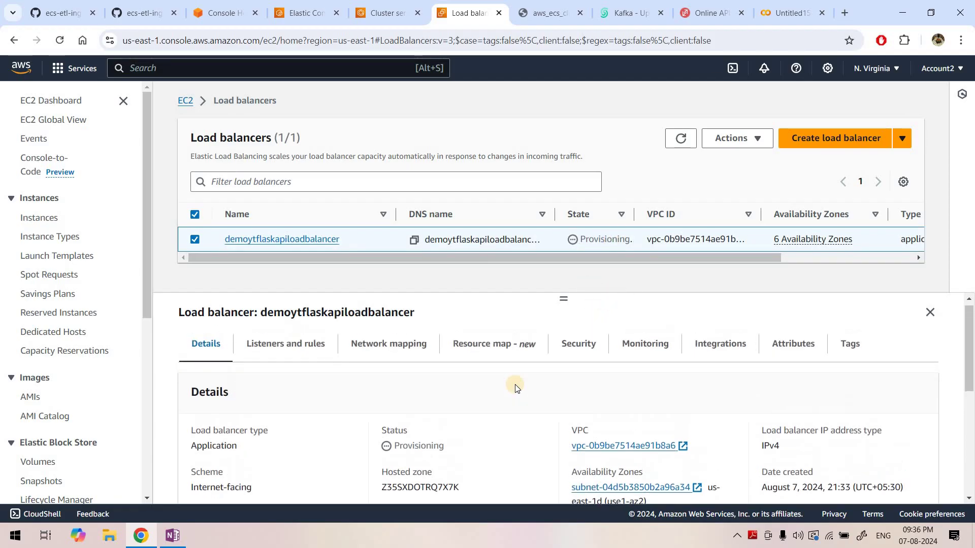
scroll(660, 396, "down", 2)
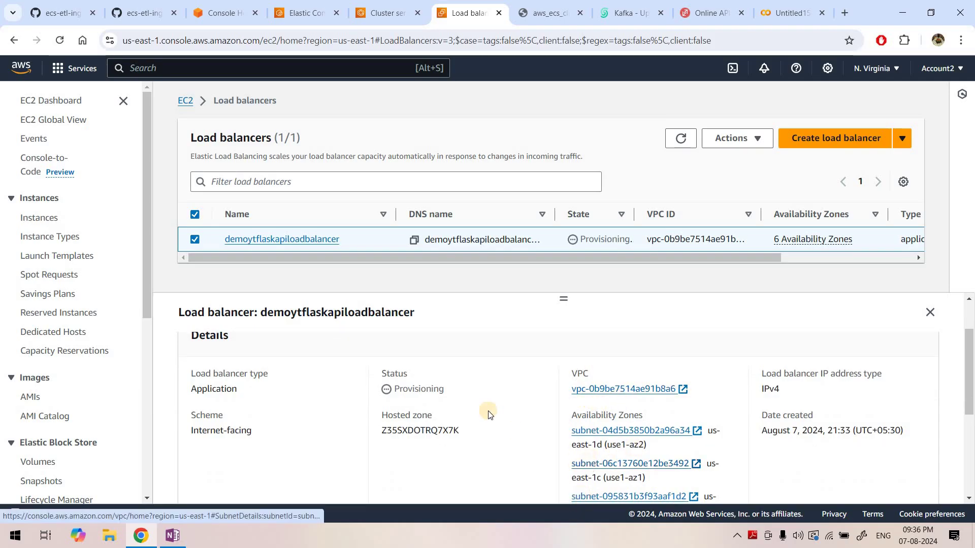
scroll(489, 412, "up", 1)
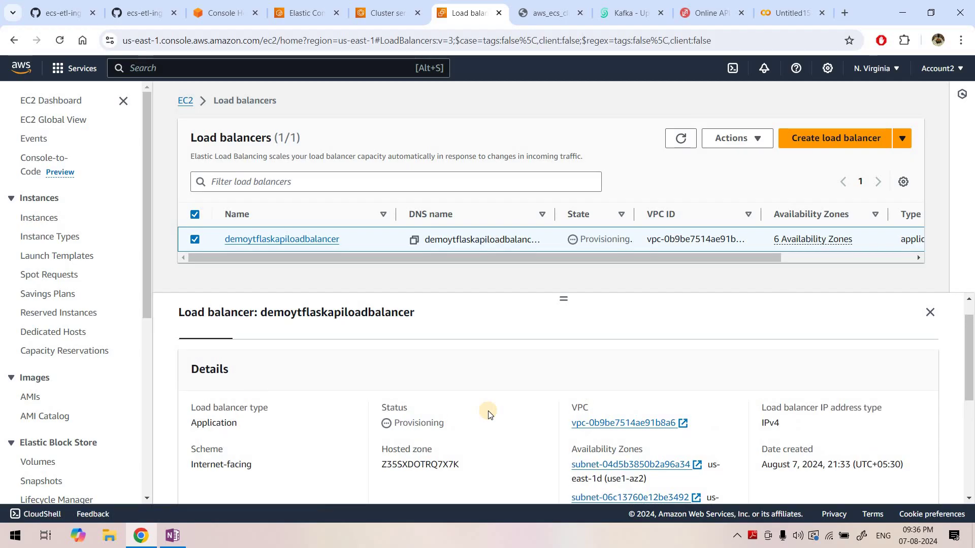
scroll(492, 376, "up", 1)
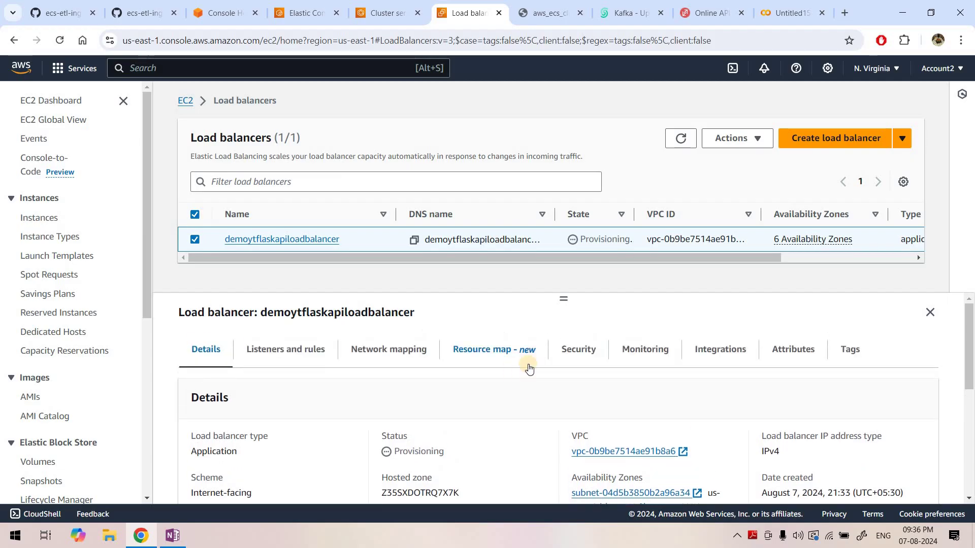
- Open the load balancer's security details, copy the attached security group's ID and check the group's name
left_click(571, 361)
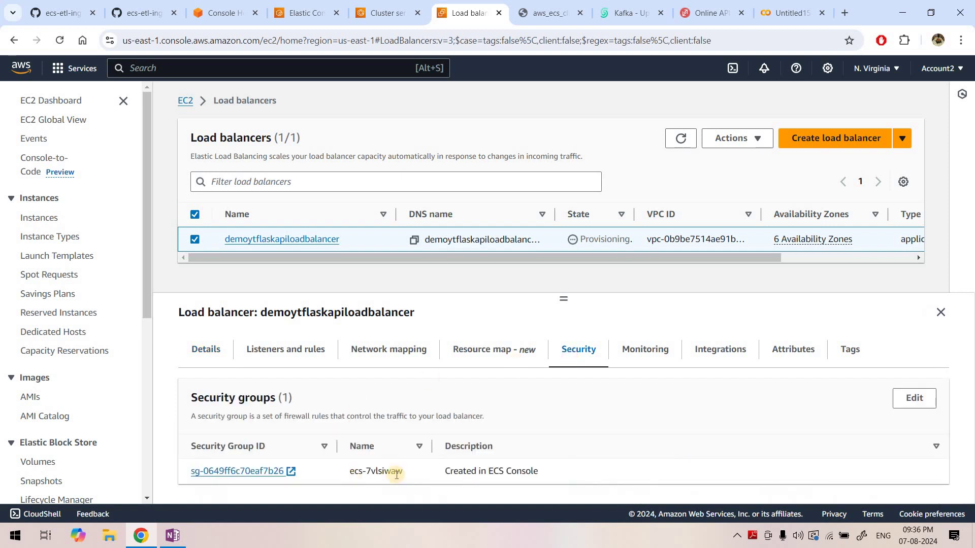
left_click_drag(188, 473, 284, 471)
key("ctrl+c")
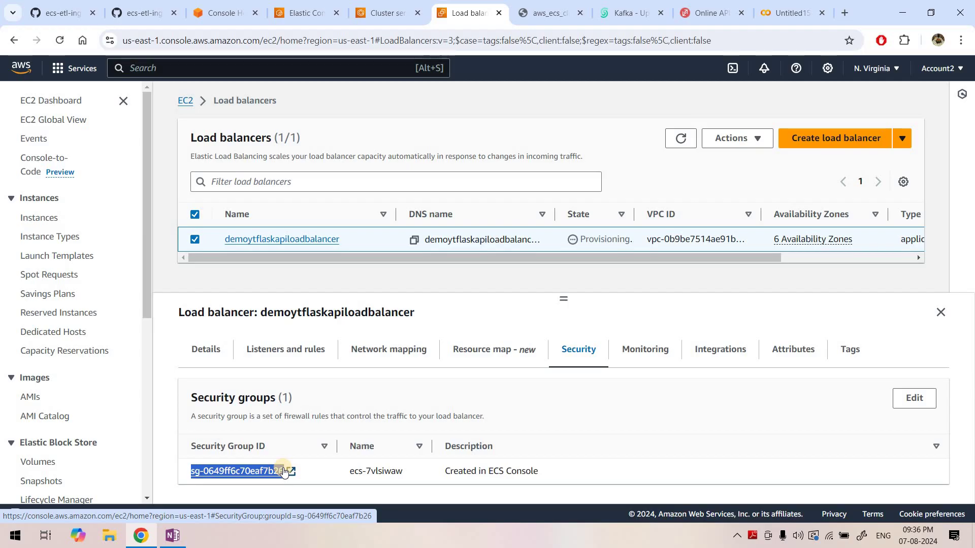
double_click(378, 471)
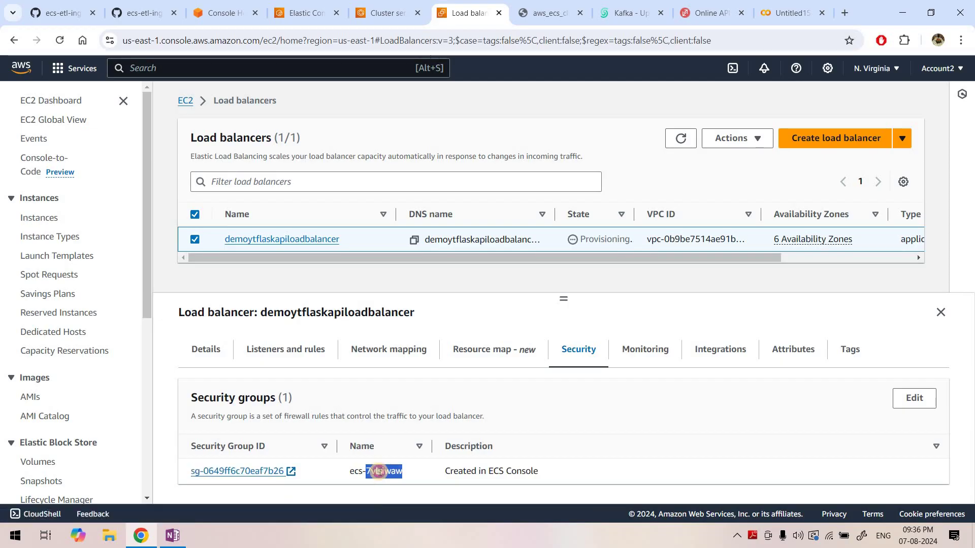
- Return to the flastloadbalancingtest cluster page in ECS and check its overview and services list for the new service
left_click(386, 13)
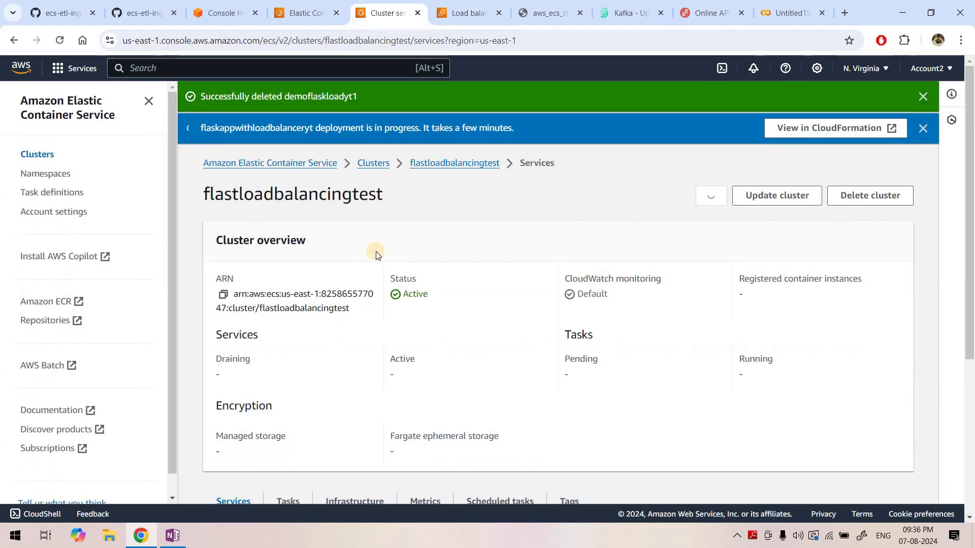
scroll(387, 306, "down", 5)
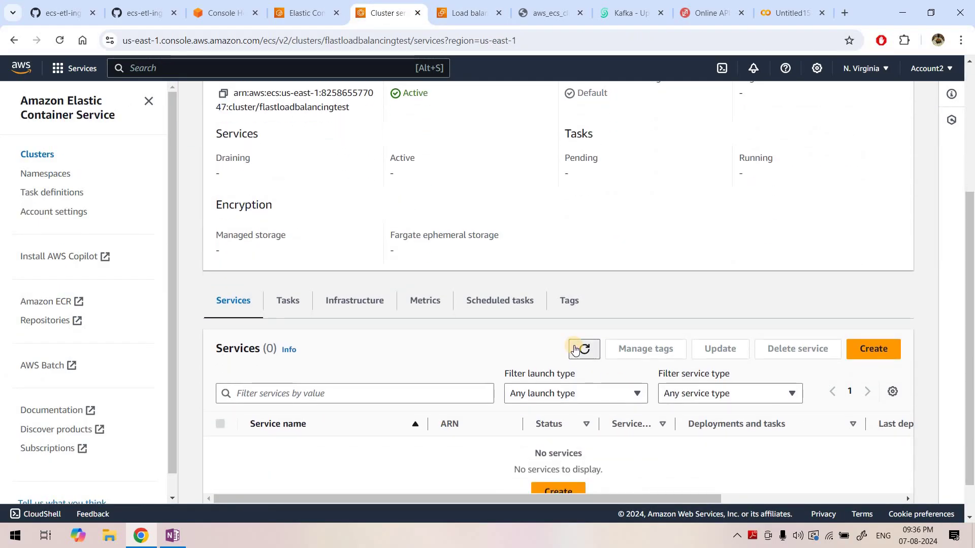
scroll(559, 388, "down", 1)
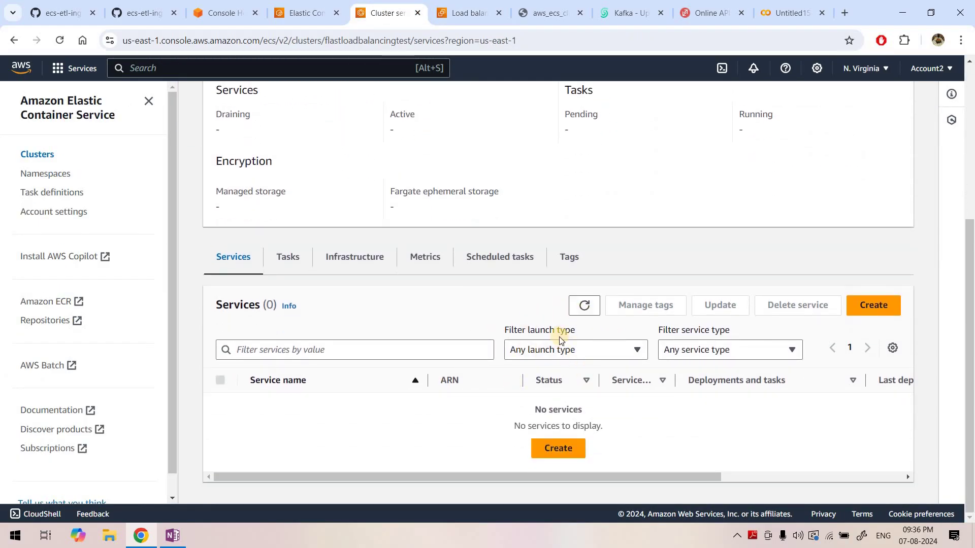
scroll(321, 258, "up", 4)
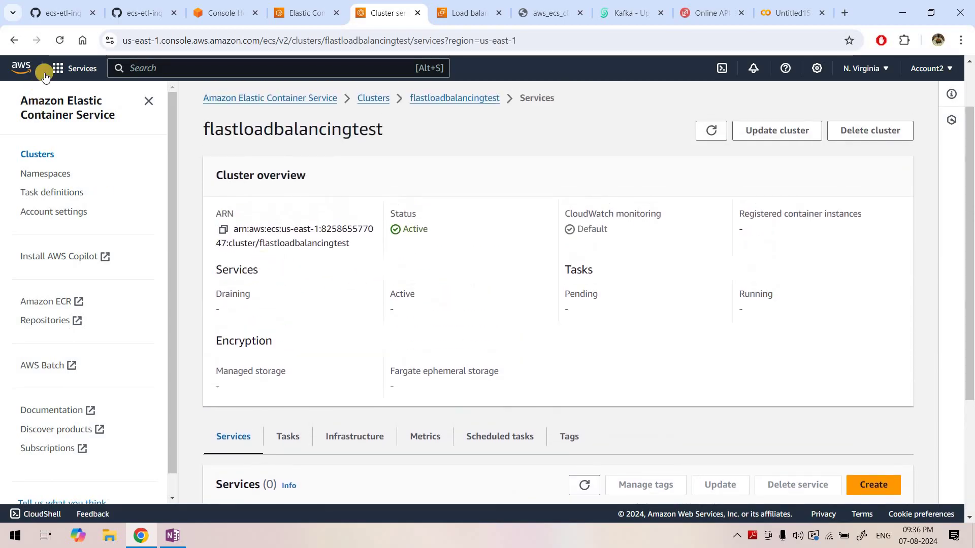
- Reload the flastloadbalancingtest cluster page and refresh its list of services
key("F5")
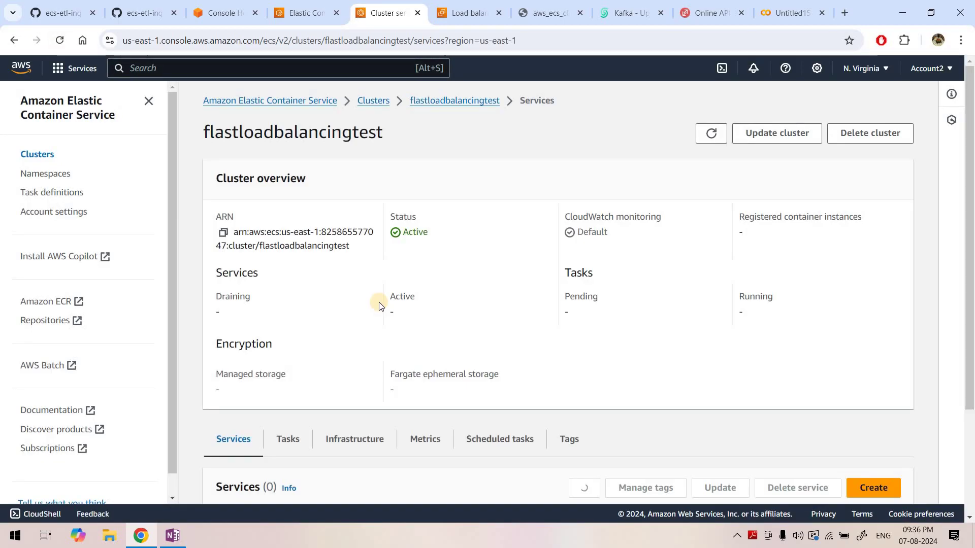
scroll(379, 303, "down", 2)
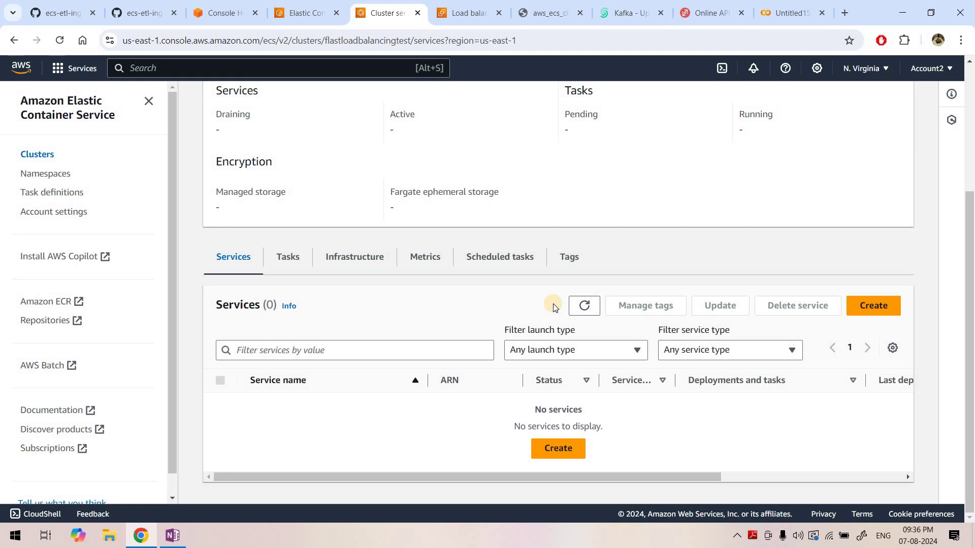
left_click(589, 305)
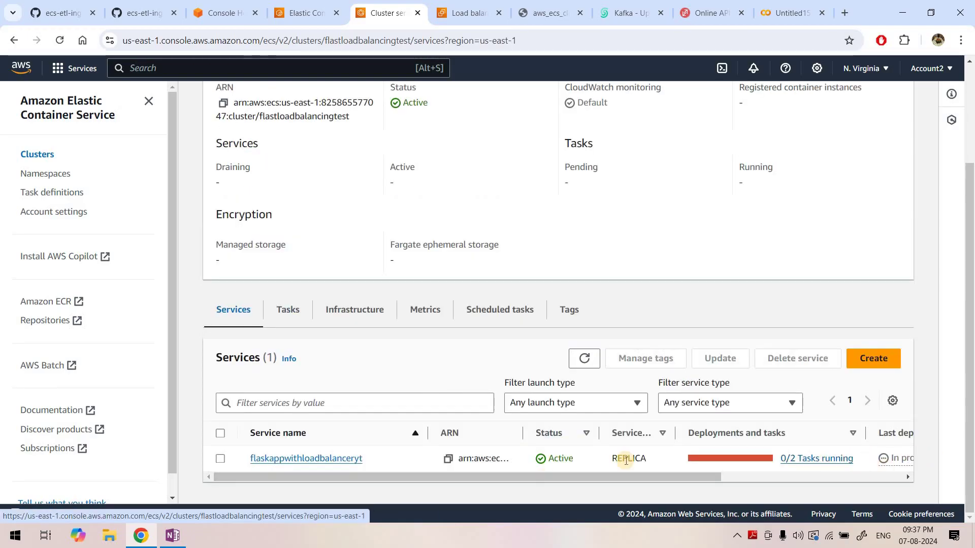
- Open the flaskappwithloadbalanceryt service's configuration and networking details and copy its security group ID
left_click(327, 459)
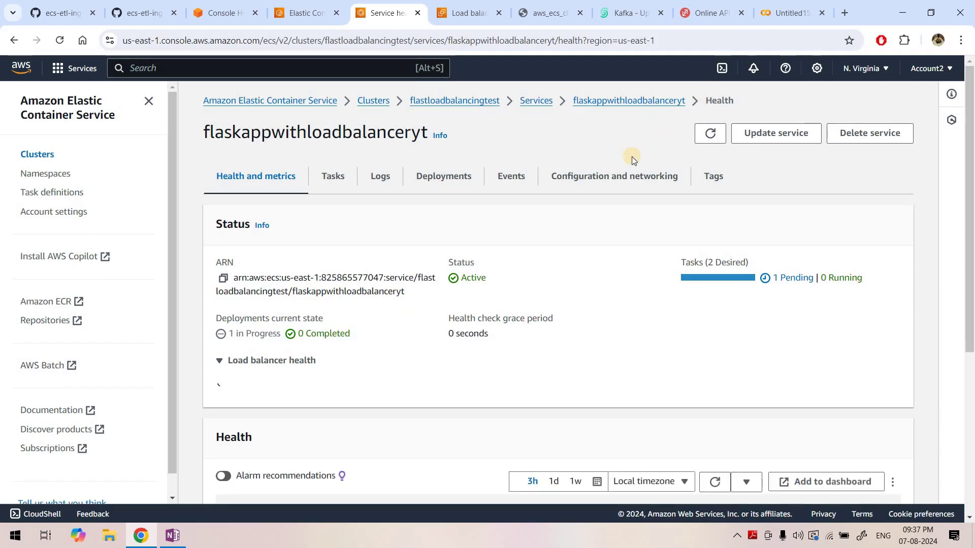
left_click(628, 177)
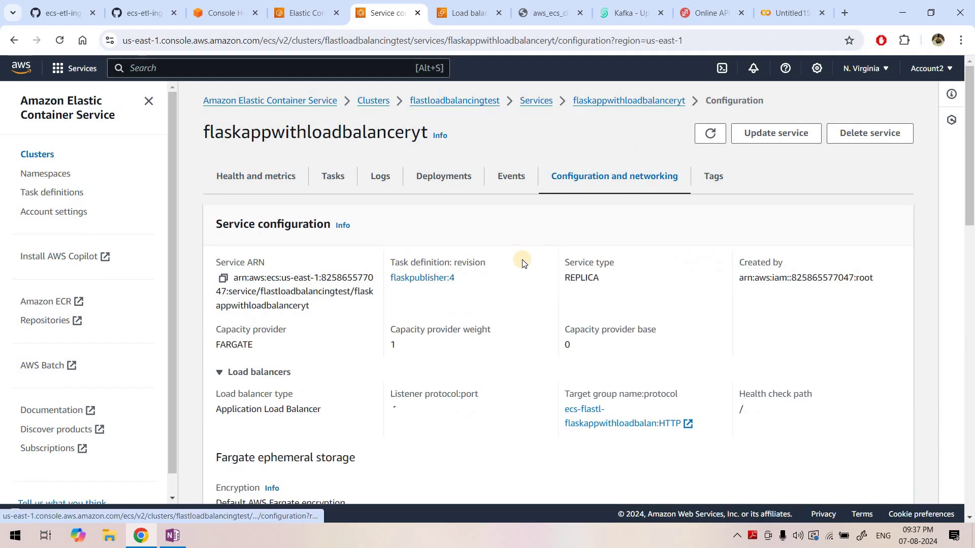
scroll(497, 262, "down", 5)
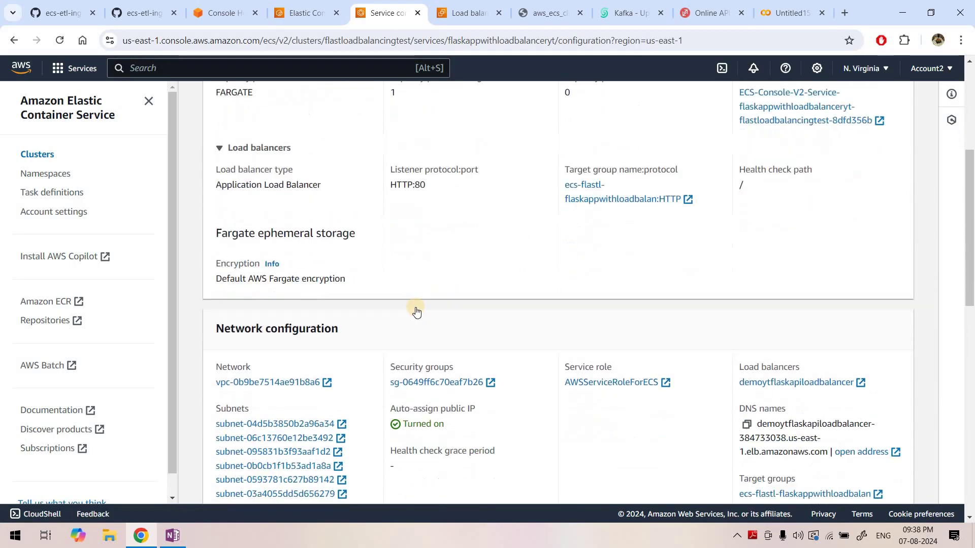
scroll(416, 311, "down", 2)
left_click_drag(392, 305, 482, 306)
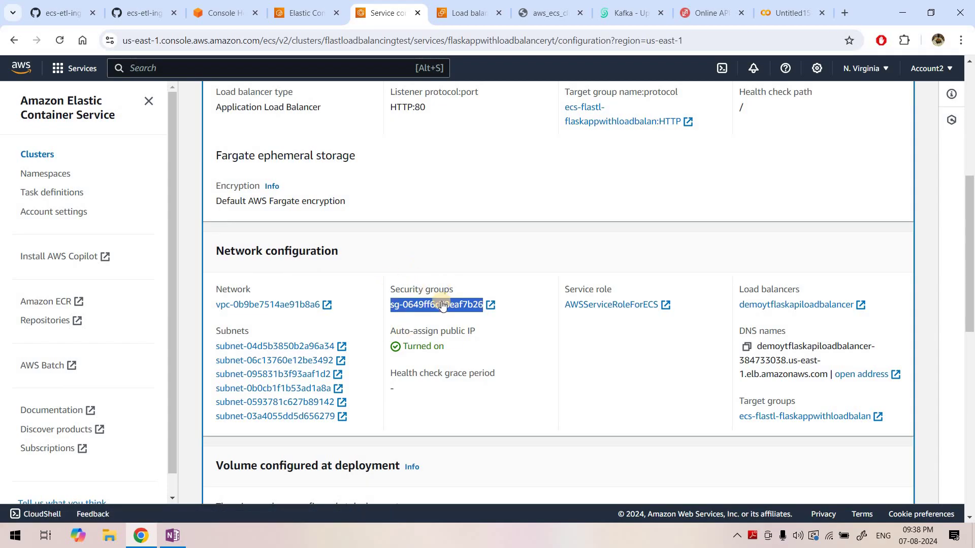
- Search the load balancer's security details for the copied security group ID to compare both groups
left_click(477, 40)
left_click(467, 13)
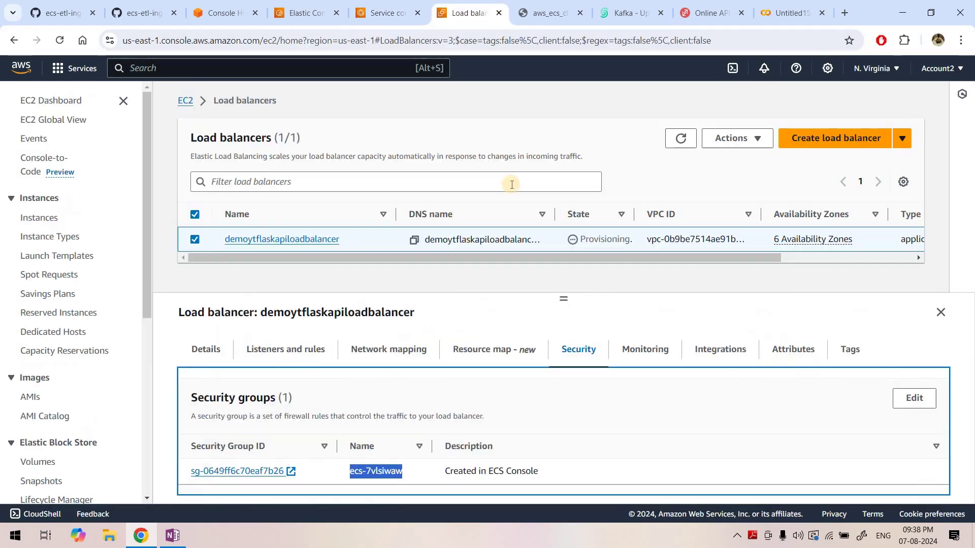
key("ctrl+f")
key("ctrl+v")
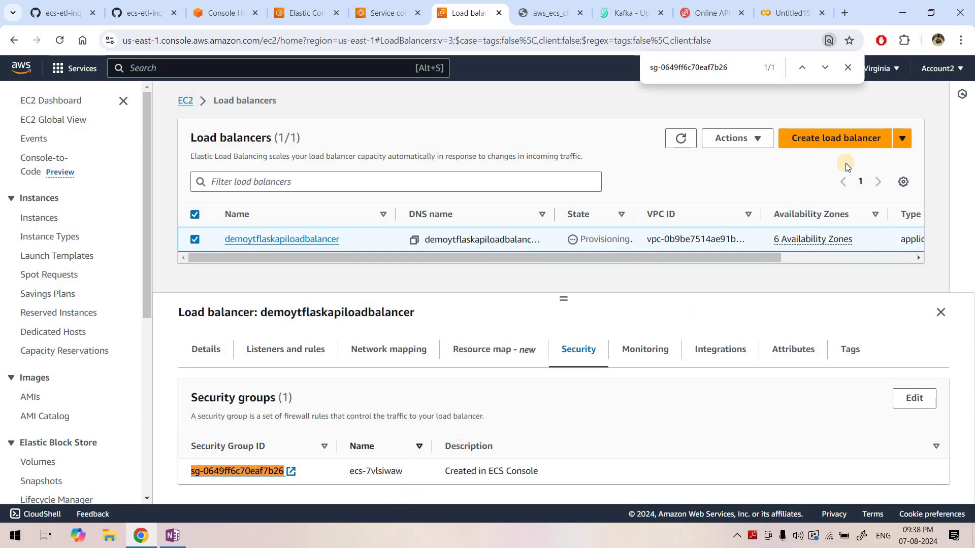
left_click(848, 68)
left_click_drag(188, 472, 323, 464)
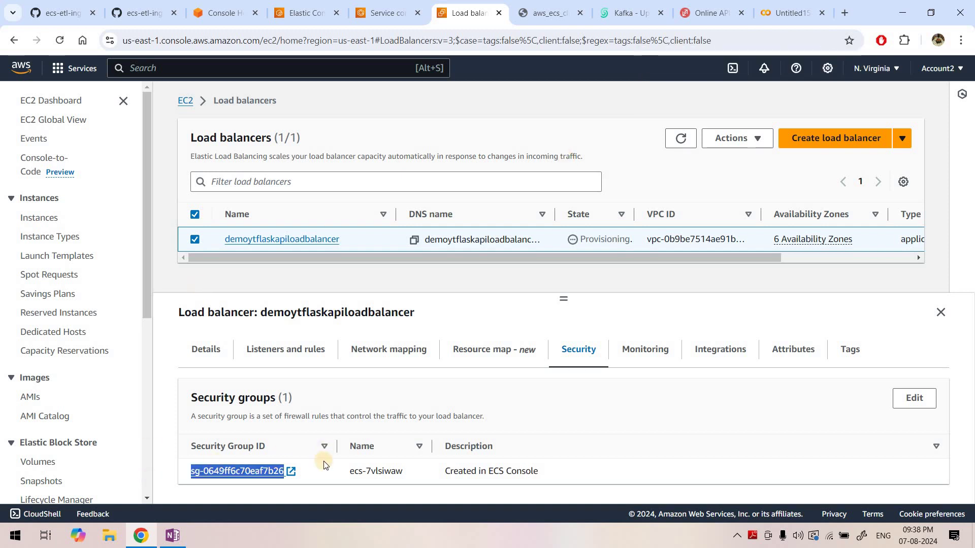
- Return to the flastloadbalancingtest cluster and check the status of its services and tasks
left_click(382, 13)
left_click(367, 255)
scroll(376, 239, "up", 6)
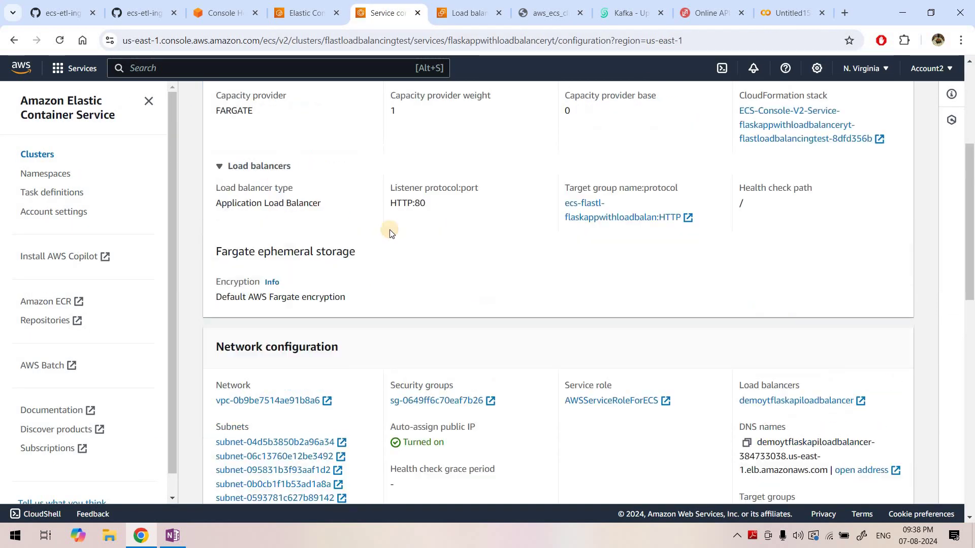
left_click(537, 102)
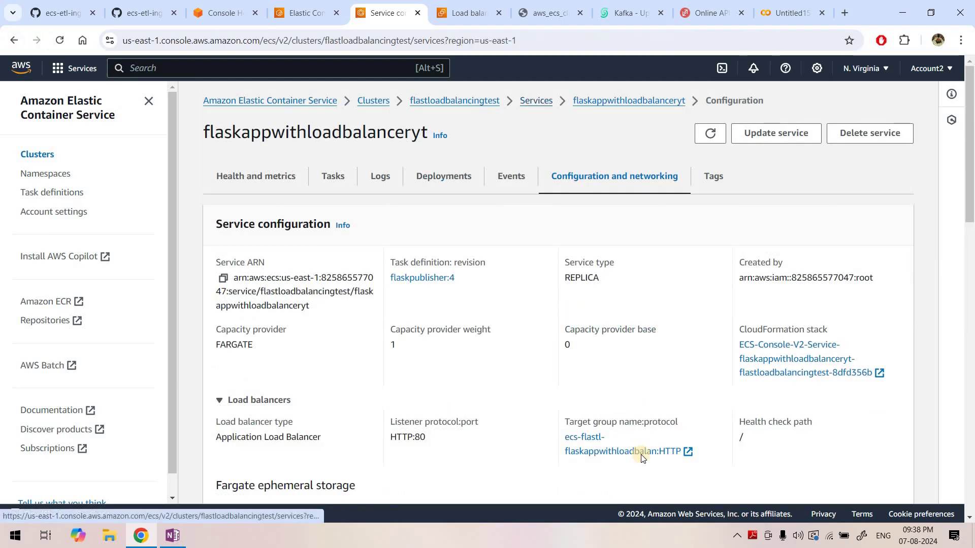
scroll(685, 459, "down", 3)
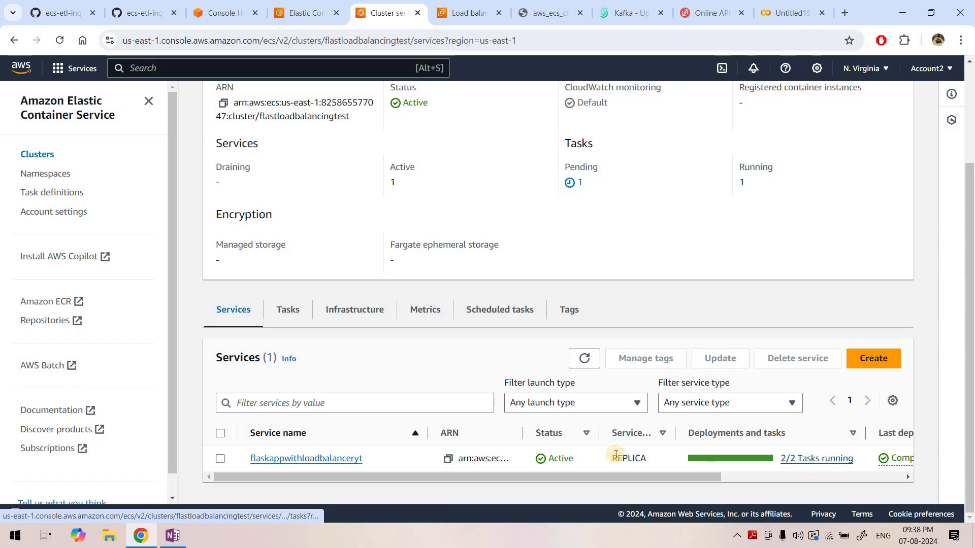
left_click(295, 319)
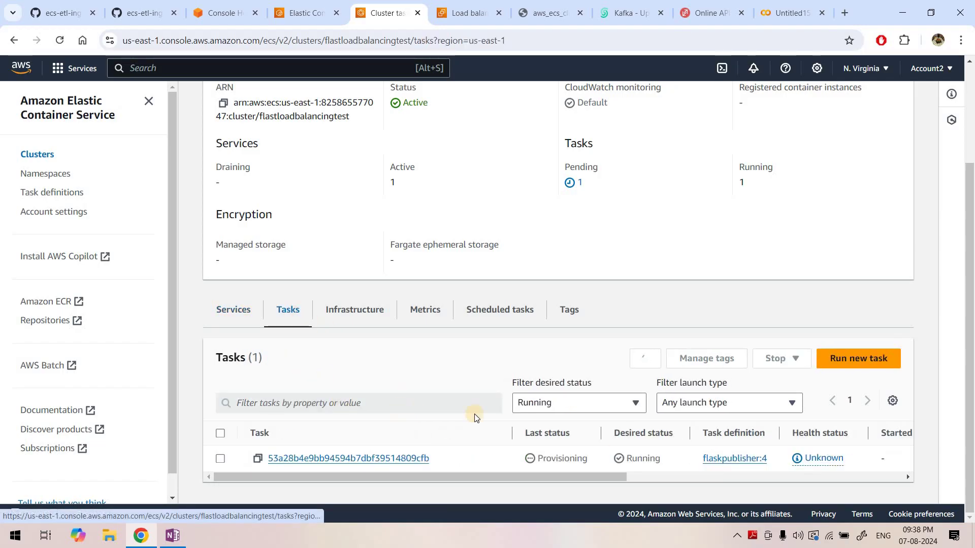
scroll(356, 381, "down", 1)
left_click(246, 291)
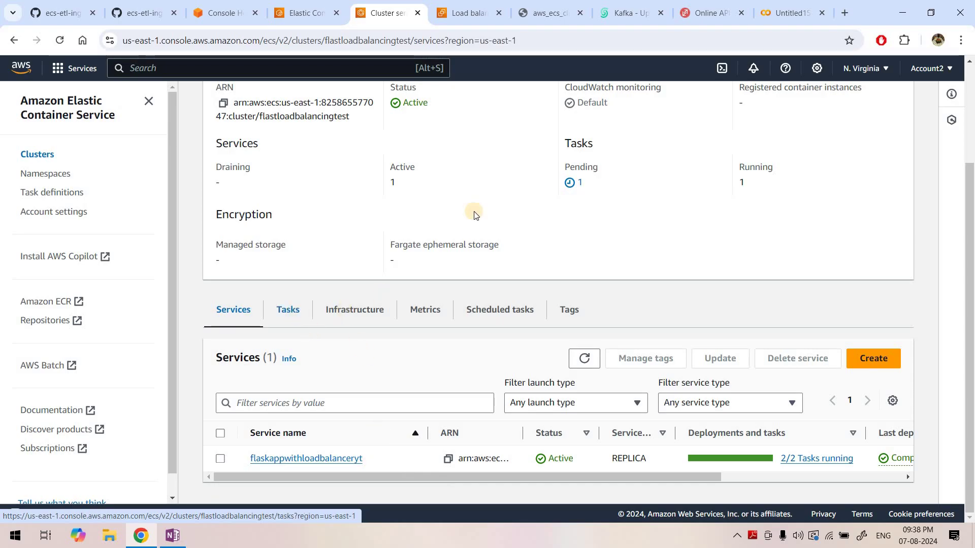
- Open the details of the demoytflaskapiloadbalancer load balancer and copy its DNS name
left_click(464, 12)
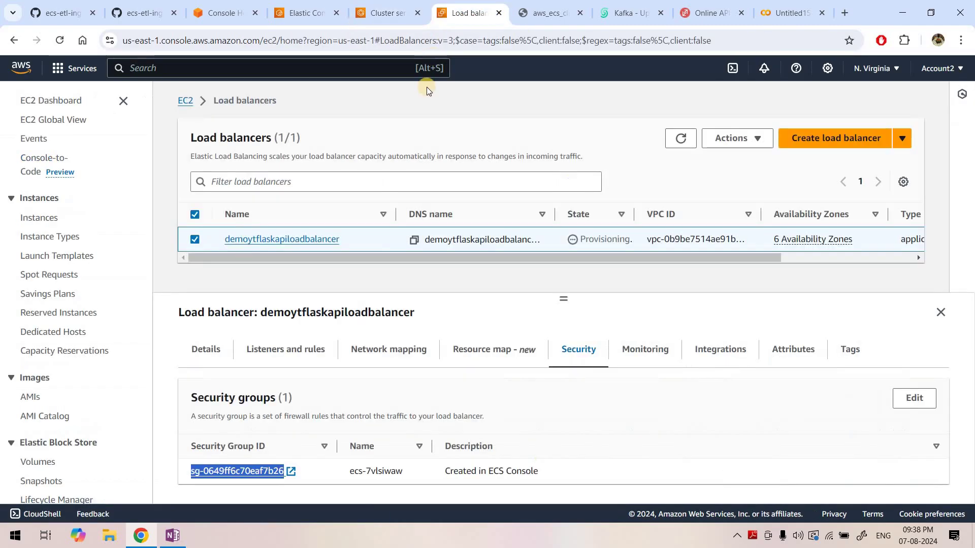
left_click(287, 239)
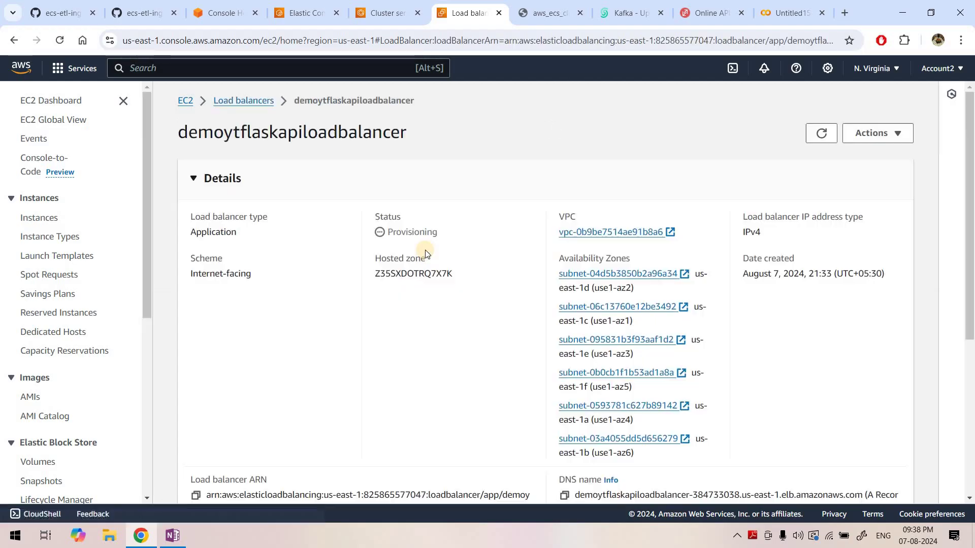
scroll(391, 259, "down", 5)
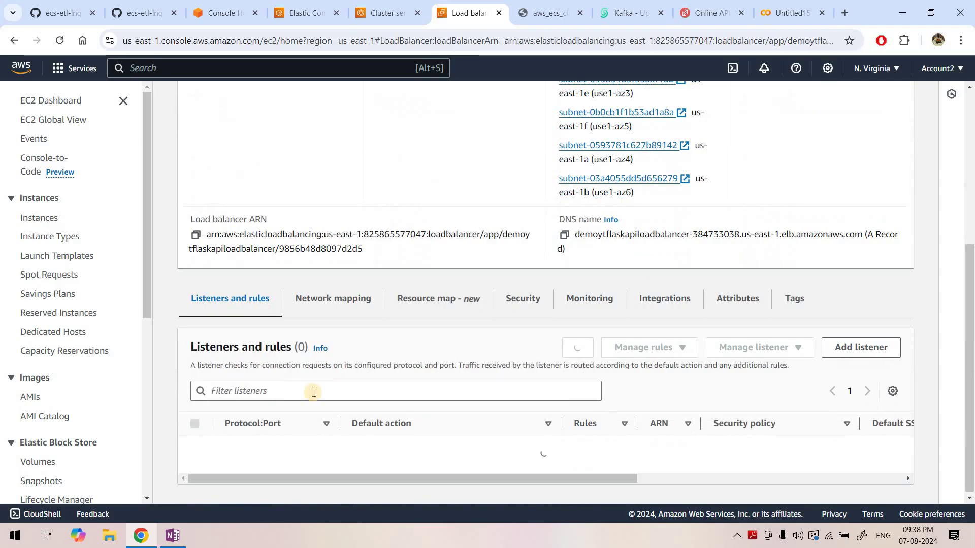
left_click(565, 236)
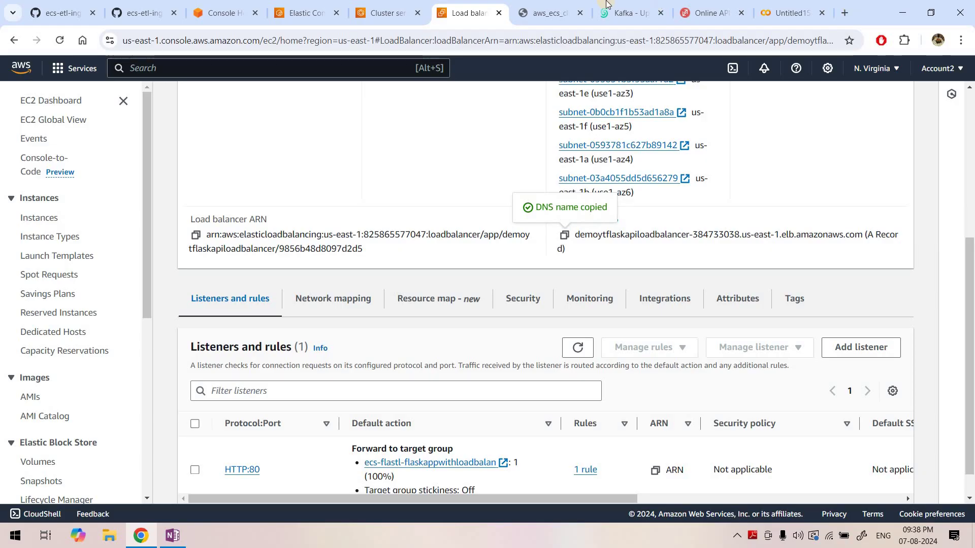
- Open the load balancer's DNS name on port 80 in a new browser tab and check the response text
key("ctrl+t")
key("ctrl+v")
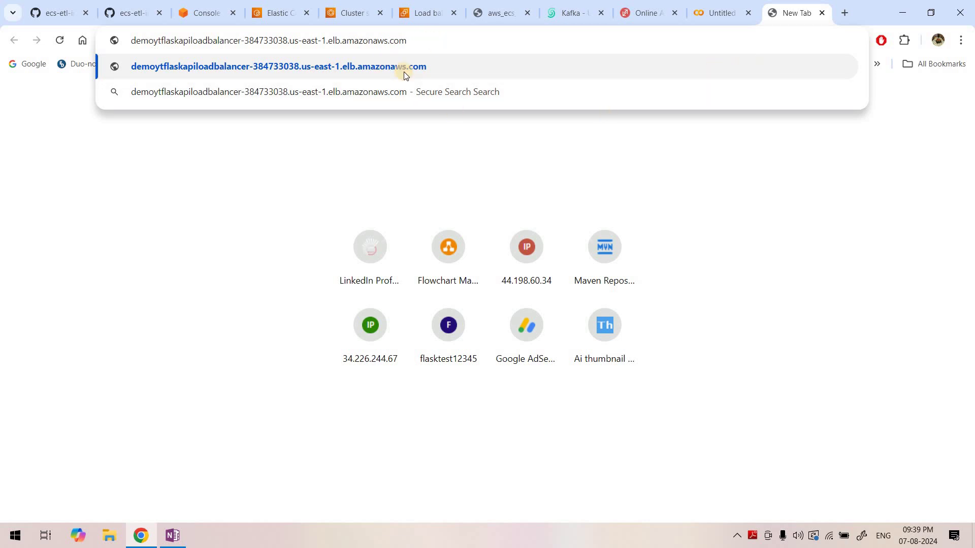
type(":80")
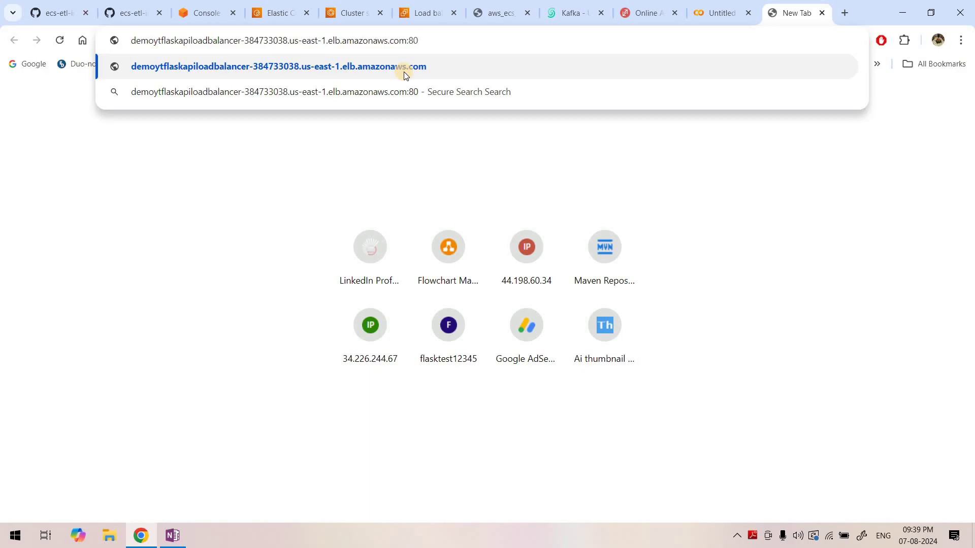
left_click(406, 75)
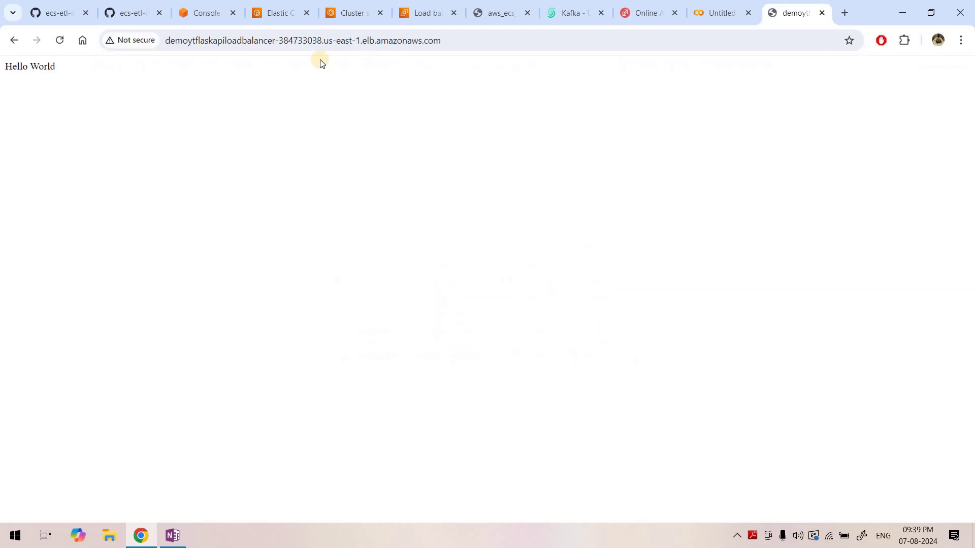
triple_click(72, 69)
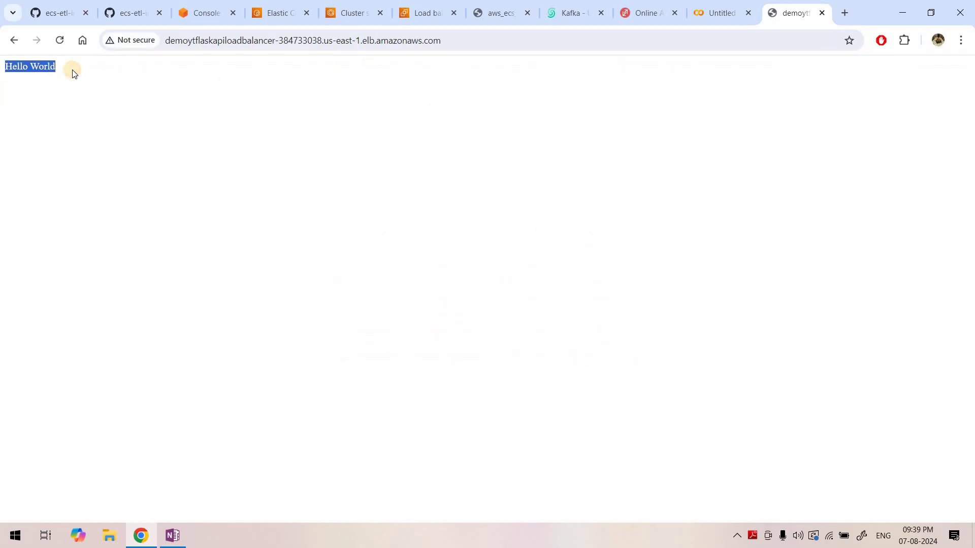
left_click(72, 69)
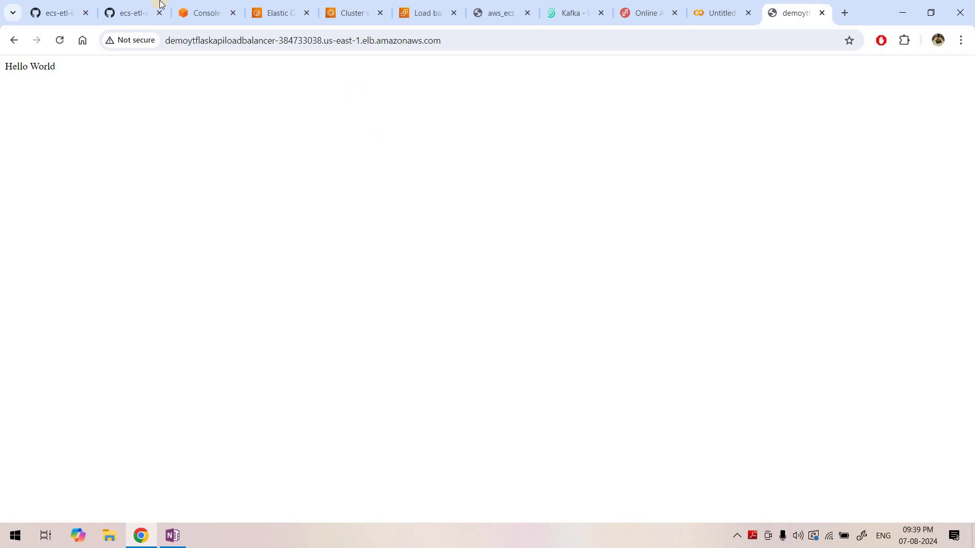
- Examine the hello_world function for the root route in main.py of the ecs-etl-ingest_layer repository
left_click(34, 4)
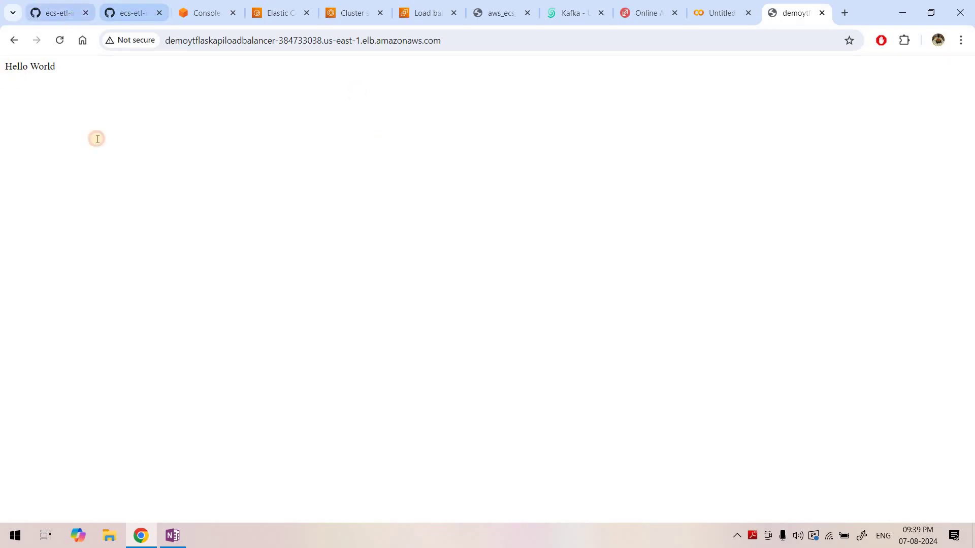
left_click_drag(96, 202, 211, 233)
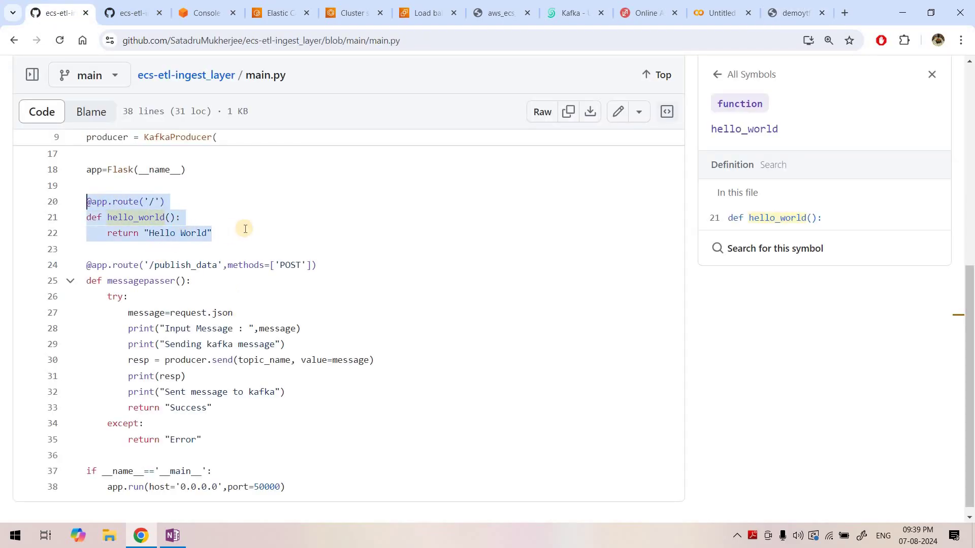
key("Right")
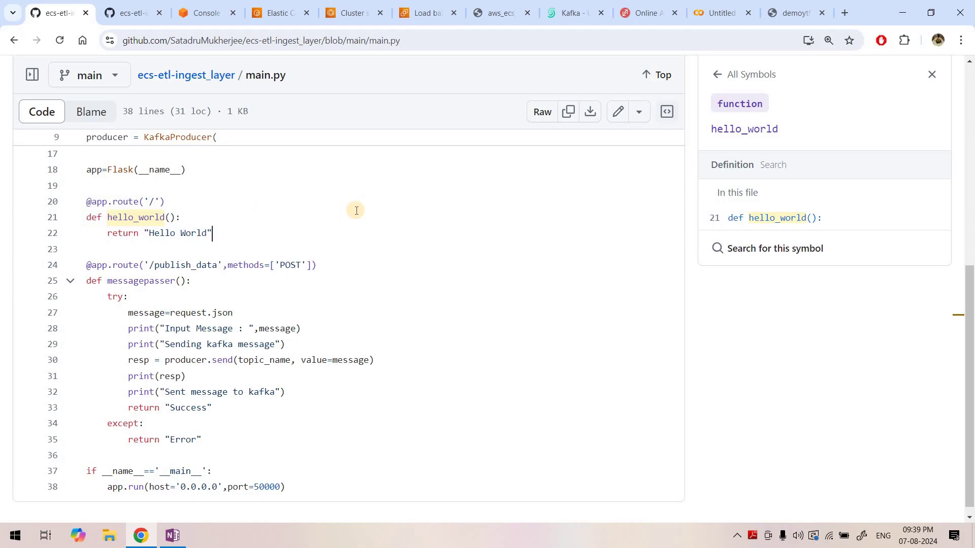
- Return to the load balancer's listeners and rules and examine the HTTP:80 listener
left_click(426, 12)
left_click(366, 13)
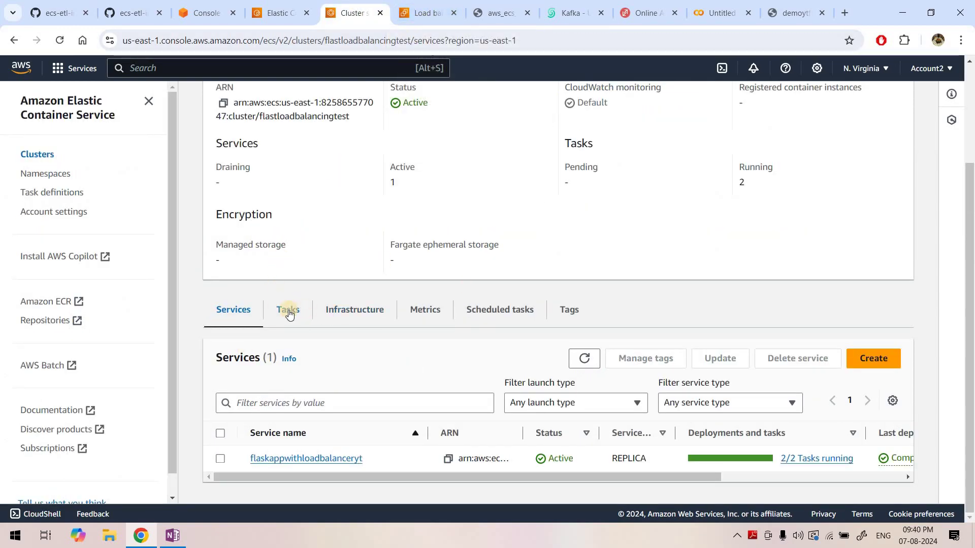
left_click(426, 13)
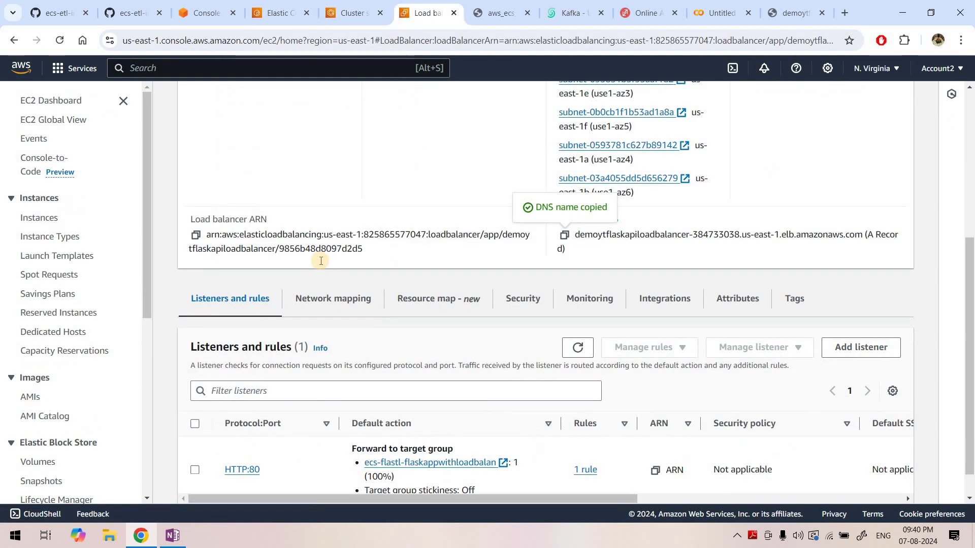
scroll(322, 298, "down", 1)
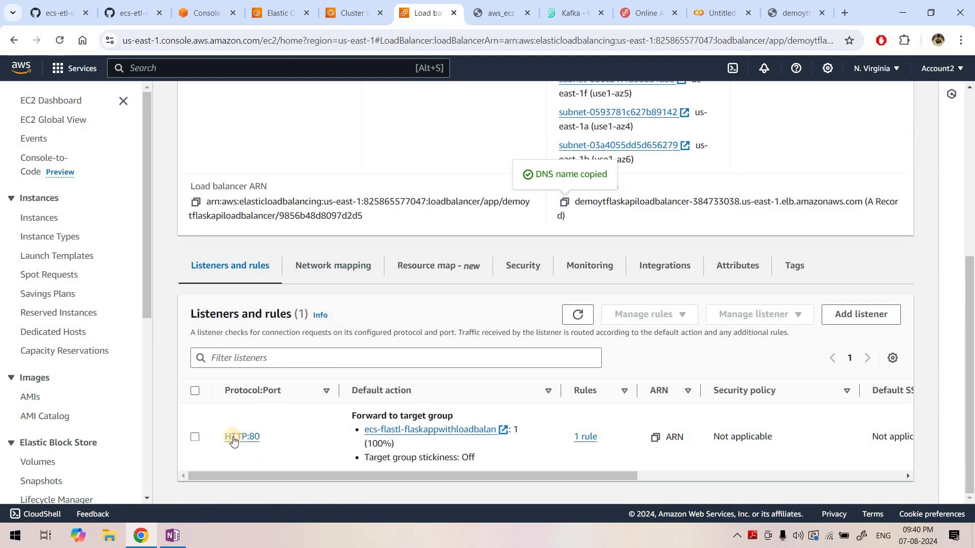
left_click(221, 437)
left_click_drag(222, 438, 261, 439)
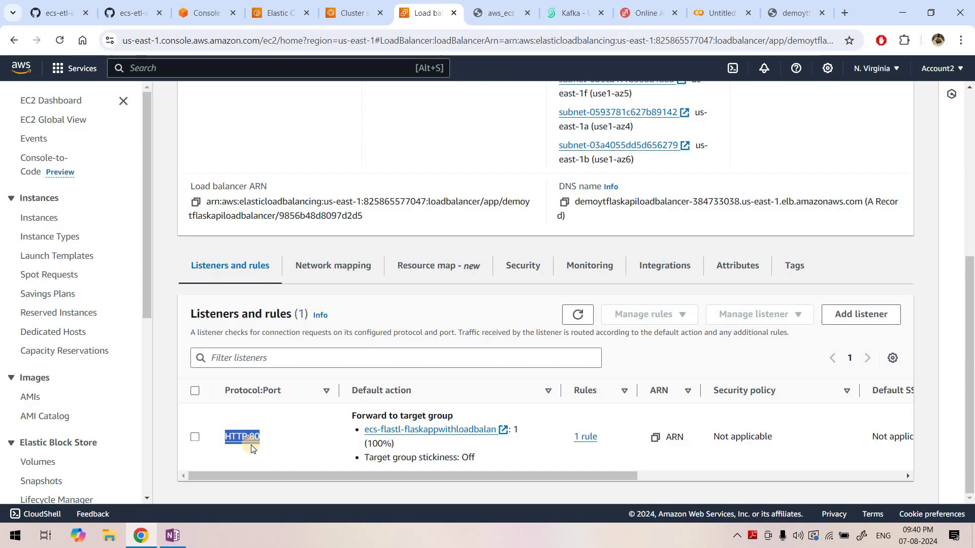
left_click(406, 411)
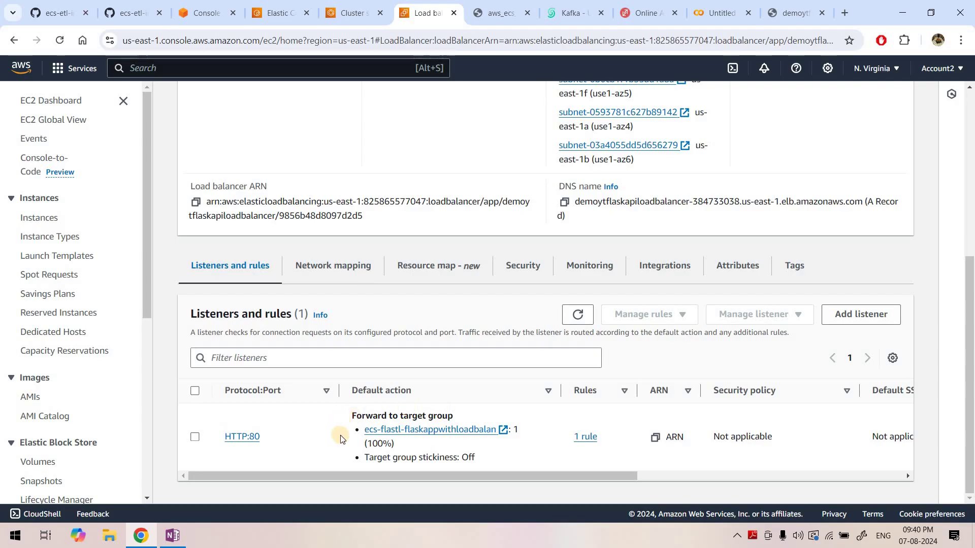
- Open the target group behind the HTTP:80 listener and inspect the IP addresses of its registered targets
left_click(459, 431)
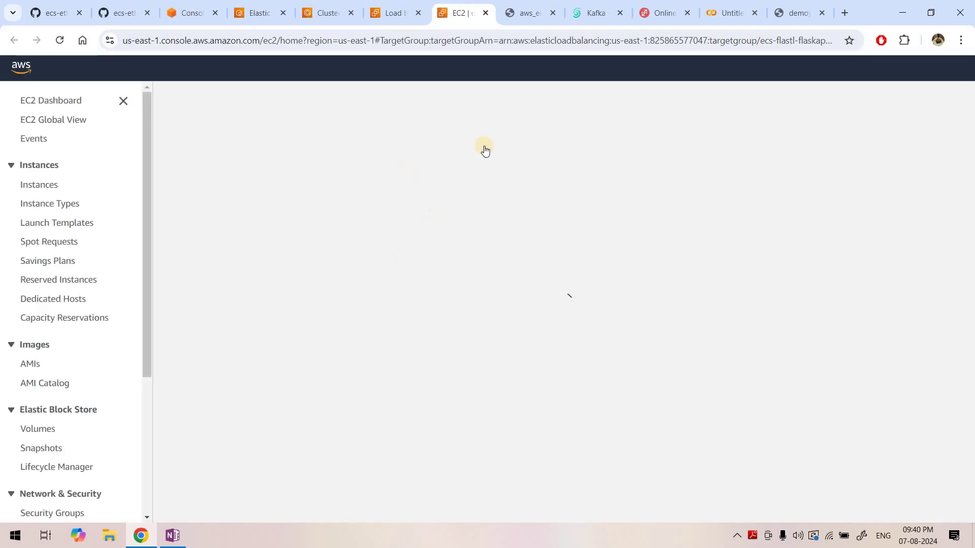
scroll(297, 467, "down", 3)
scroll(297, 466, "down", 1)
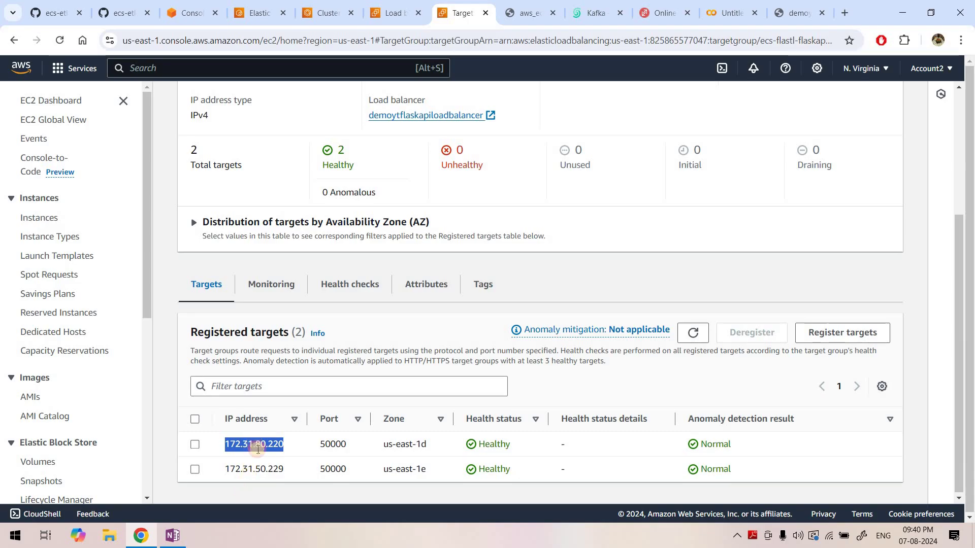
double_click(250, 465)
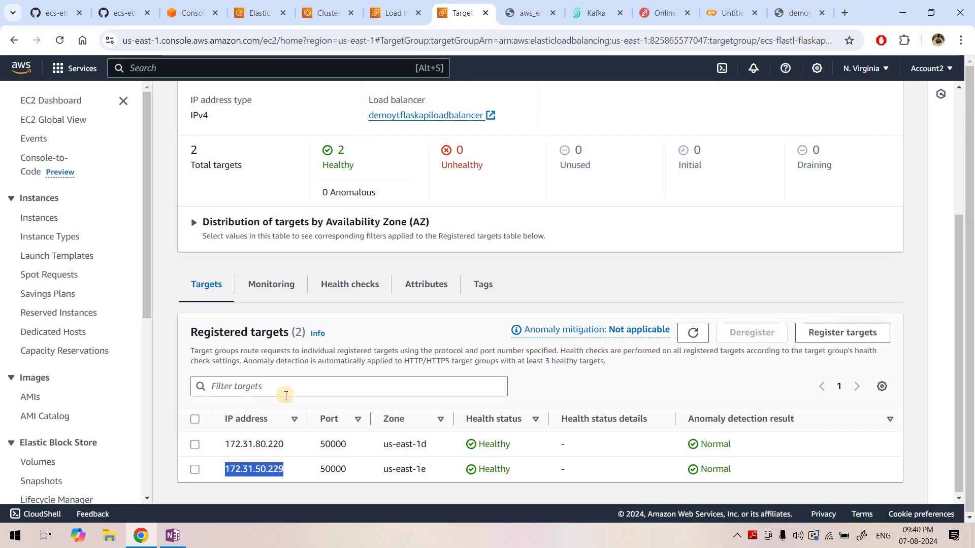
- Open the flaskappwithloadbalanceryt service in the ECS cluster and open both of its running tasks in separate browser tabs
left_click(330, 6)
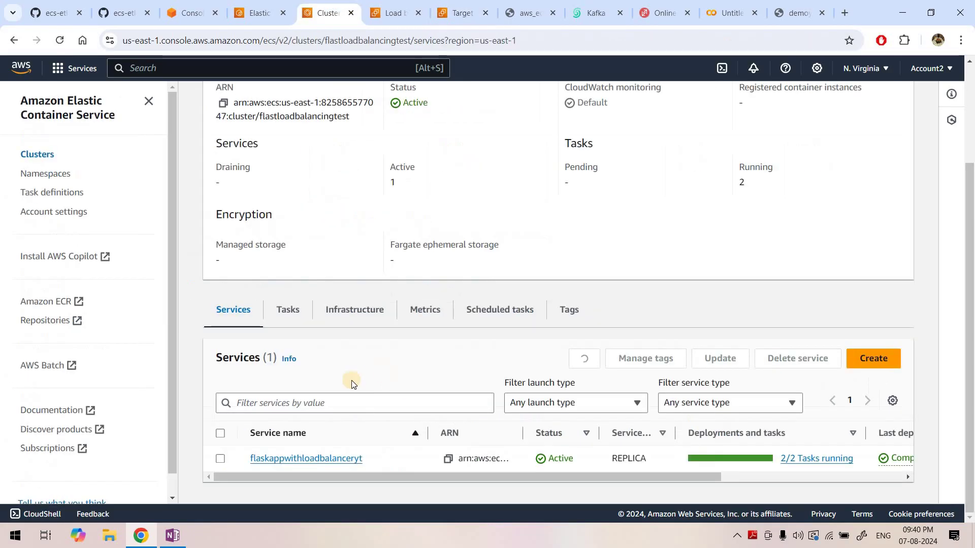
left_click(315, 458)
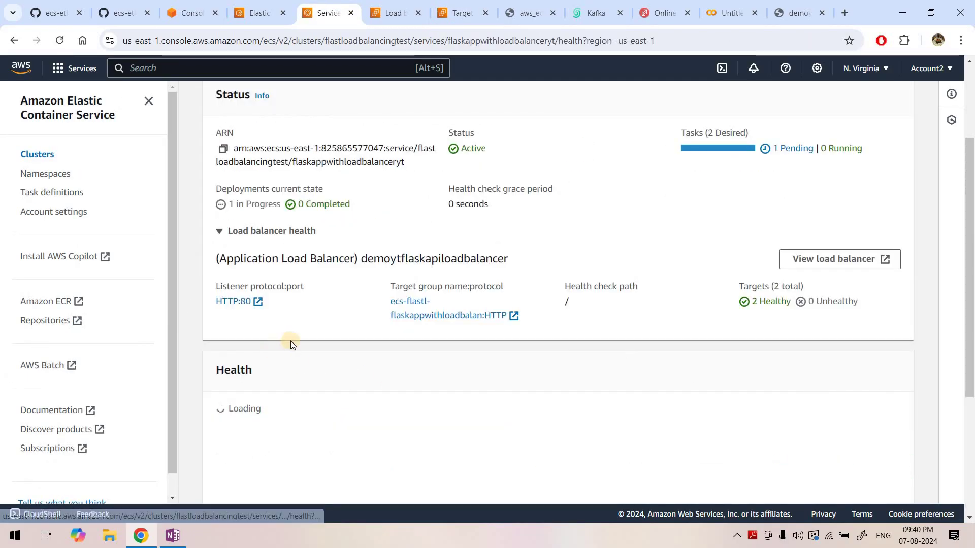
scroll(326, 163, "up", 3)
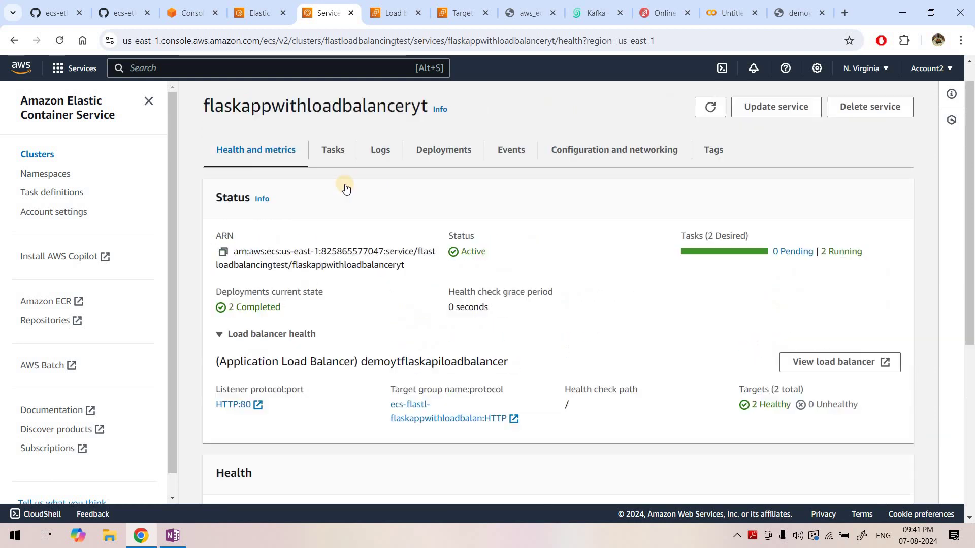
left_click(335, 179)
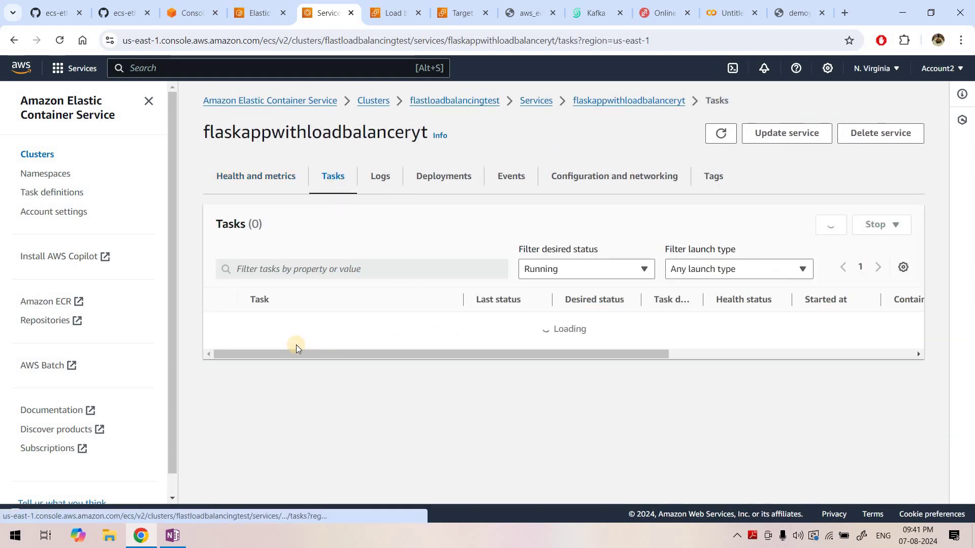
right_click(350, 335)
left_click(361, 340)
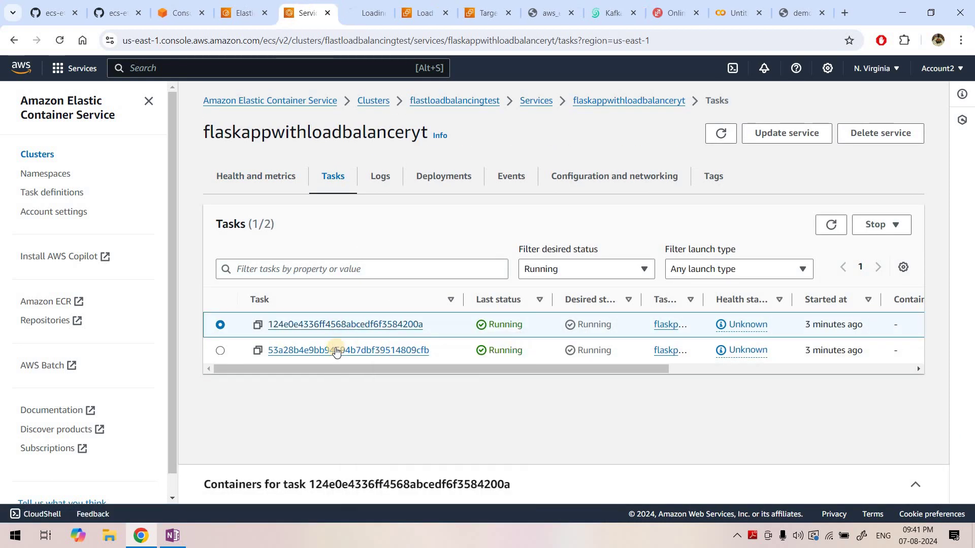
right_click(333, 347)
left_click(361, 195)
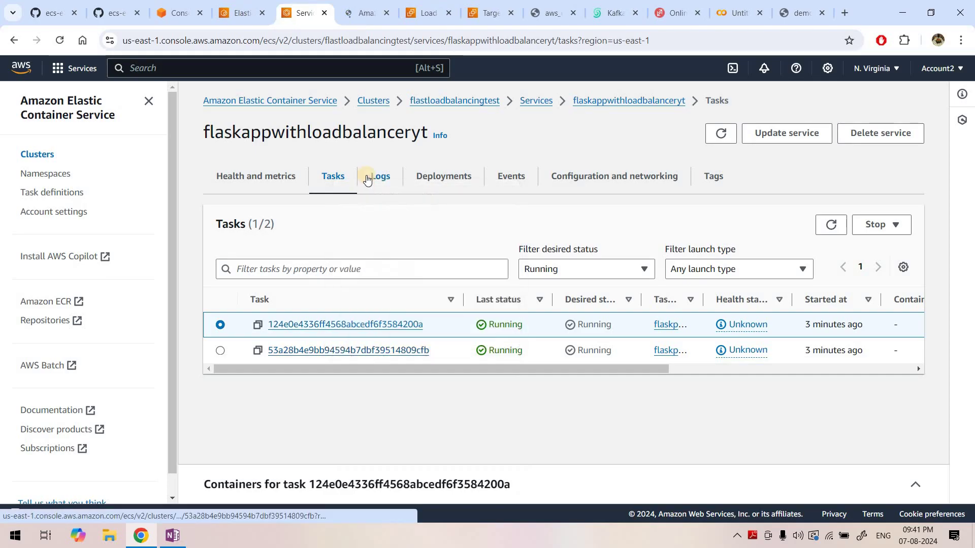
- Copy the private IP of the first task and search for it on the target group page among the registered targets
left_click(327, 11)
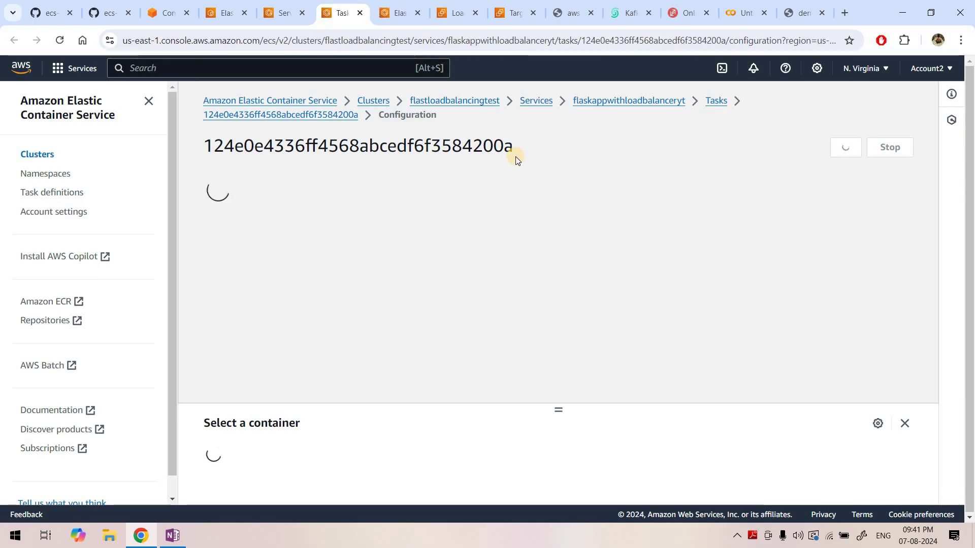
scroll(671, 229, "down", 3)
scroll(675, 267, "down", 1)
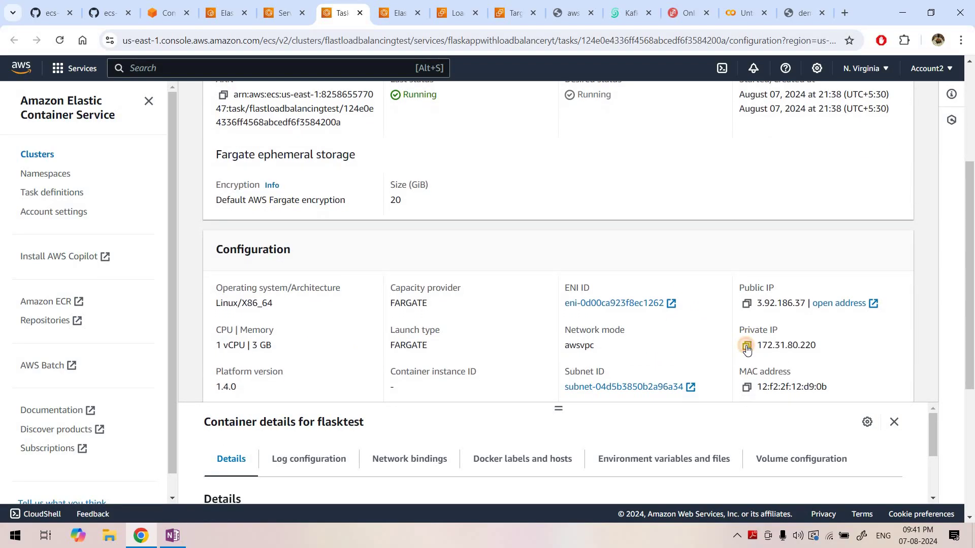
left_click(747, 346)
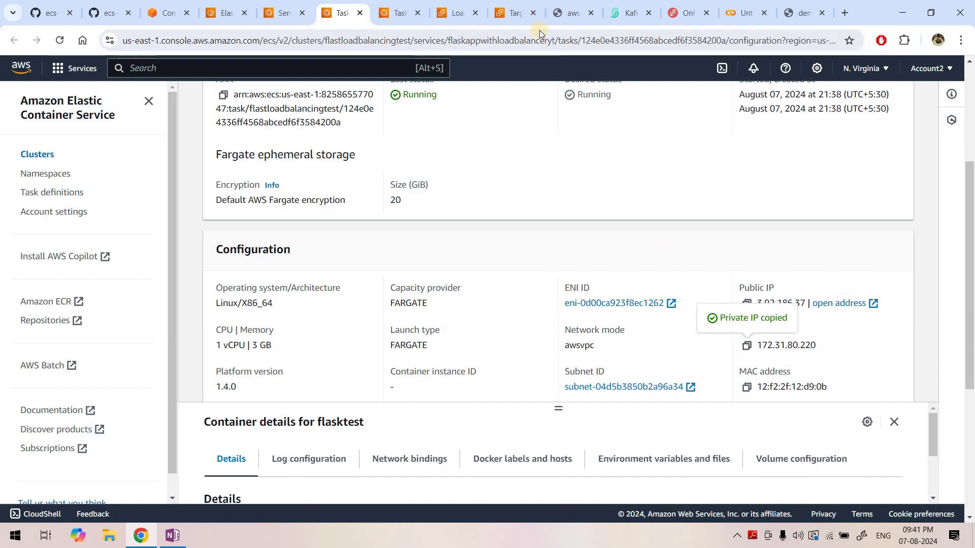
left_click(458, 12)
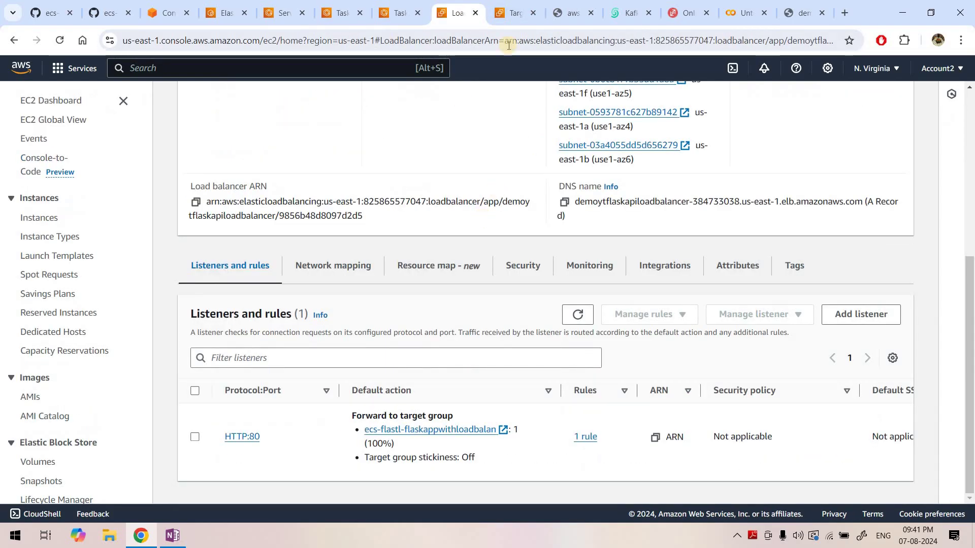
left_click(504, 5)
key("ctrl+f")
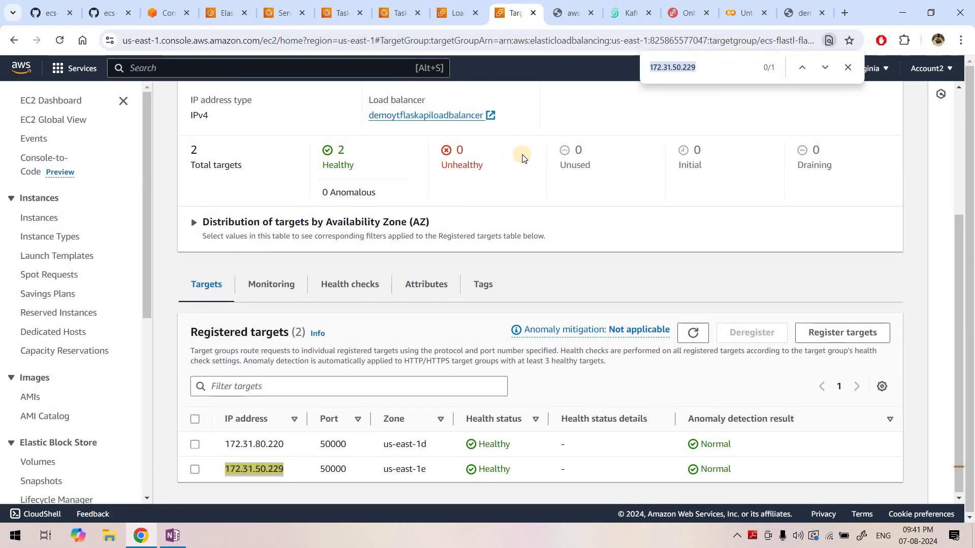
key("ctrl+v")
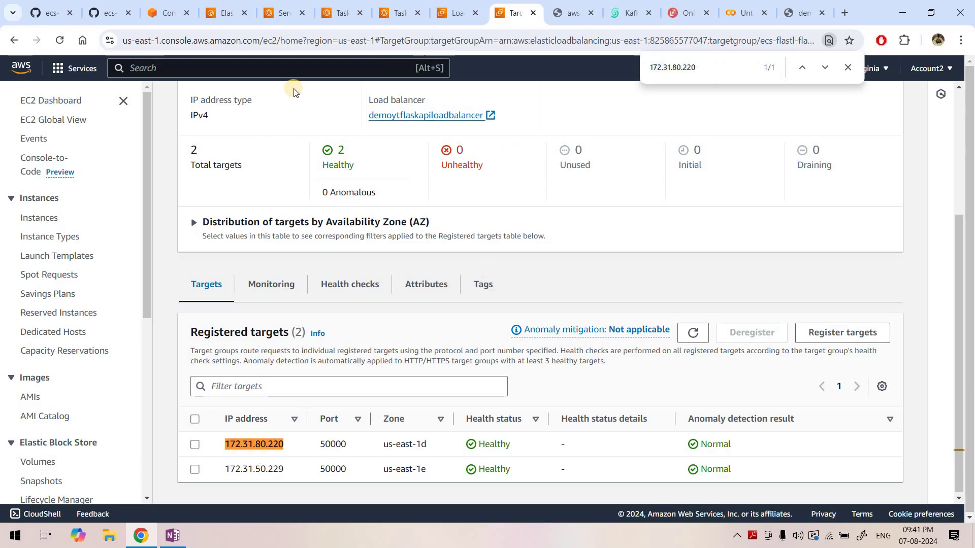
- Copy the second task's private IP and find it among the target group's registered targets
left_click(396, 4)
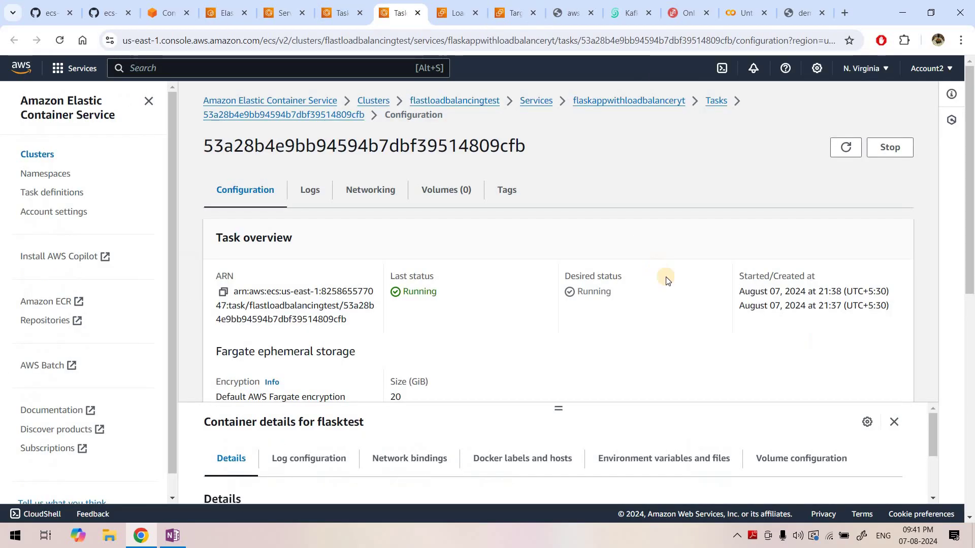
scroll(751, 352, "down", 2)
scroll(750, 345, "down", 1)
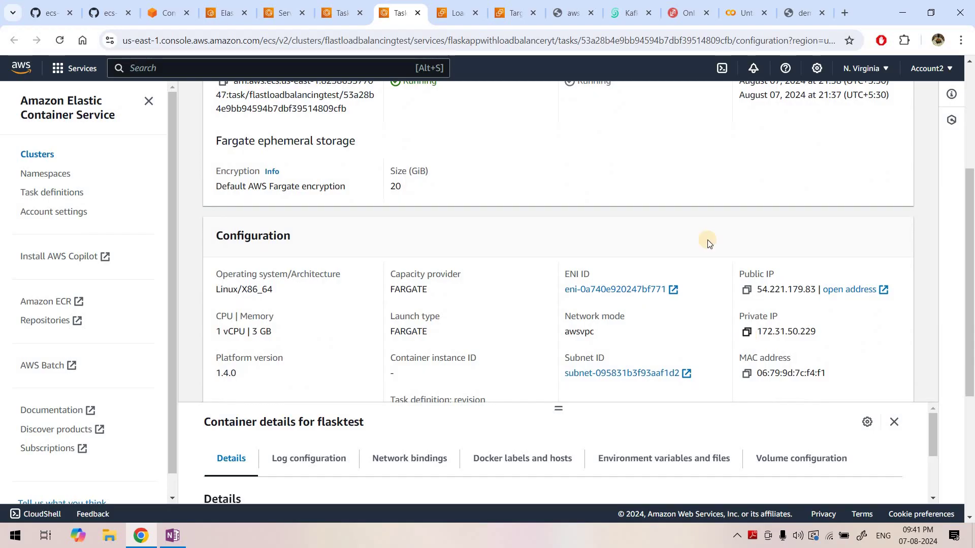
left_click(746, 332)
left_click(515, 12)
key("ctrl+f")
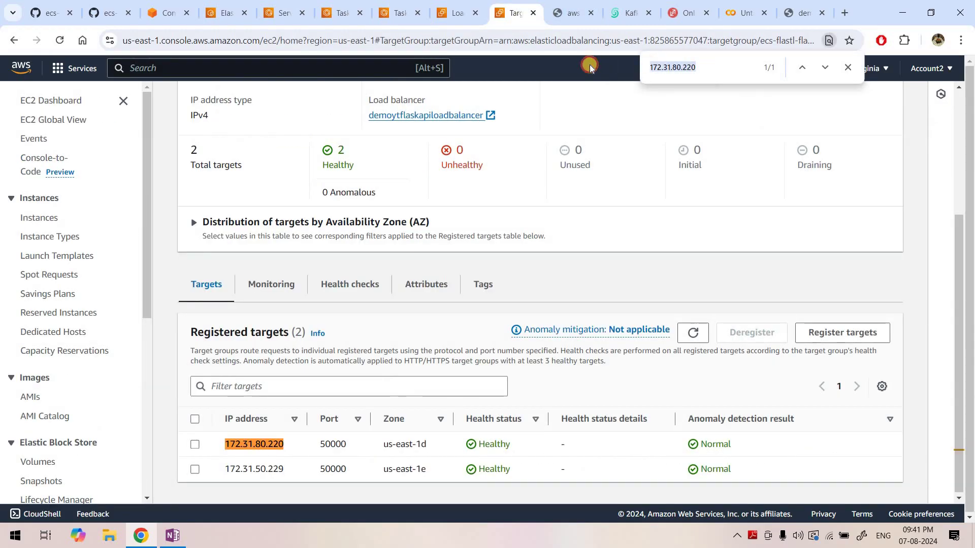
key("ctrl+v")
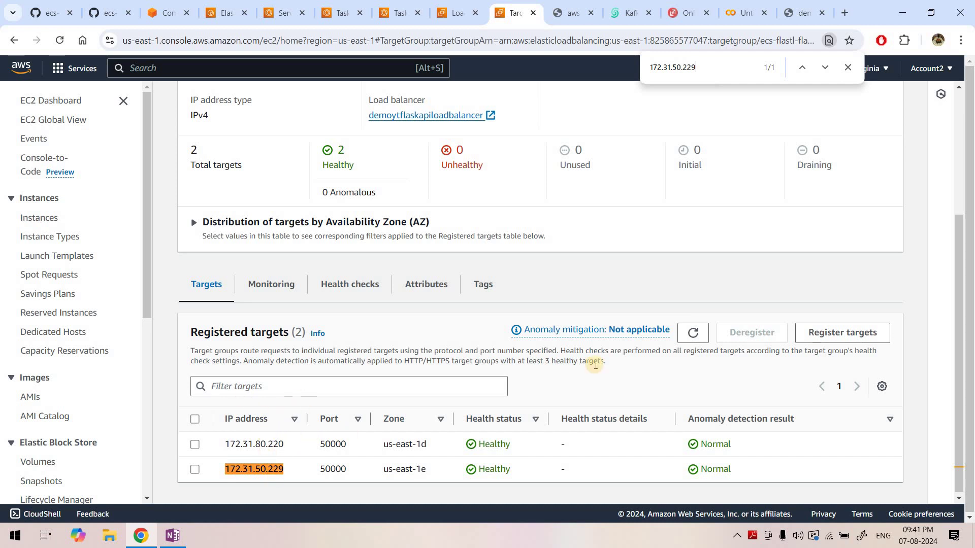
- Revisit the app's response page and review the details of its target group and load balancer
left_click(805, 13)
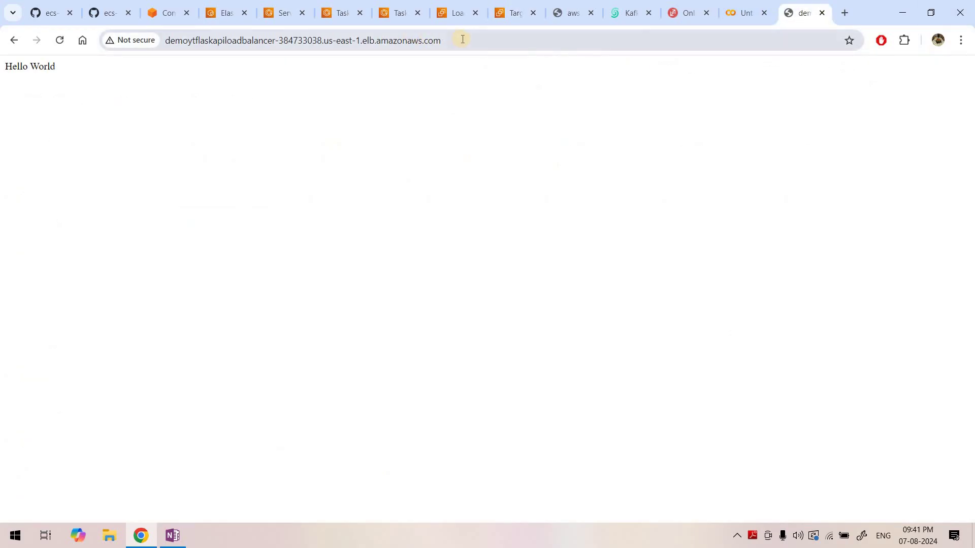
left_click(517, 11)
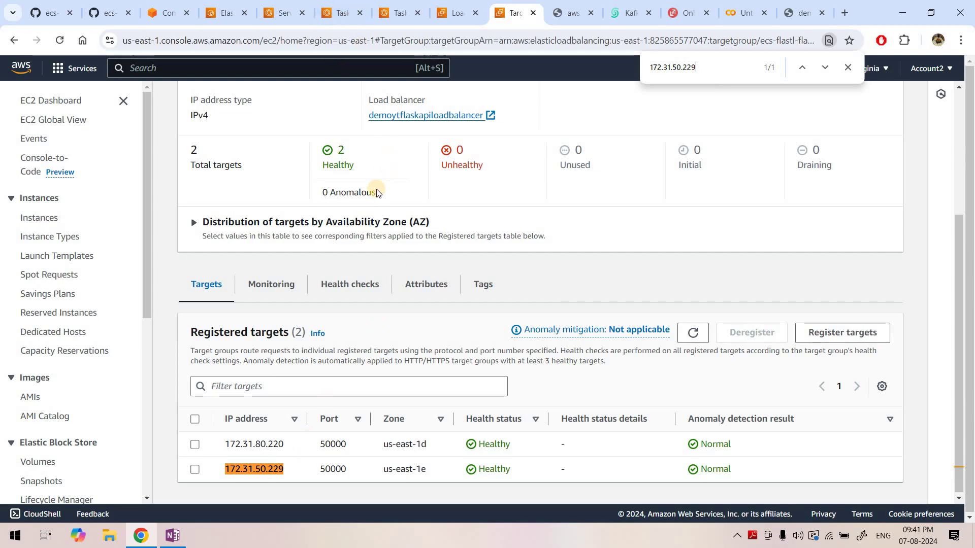
scroll(365, 210, "up", 4)
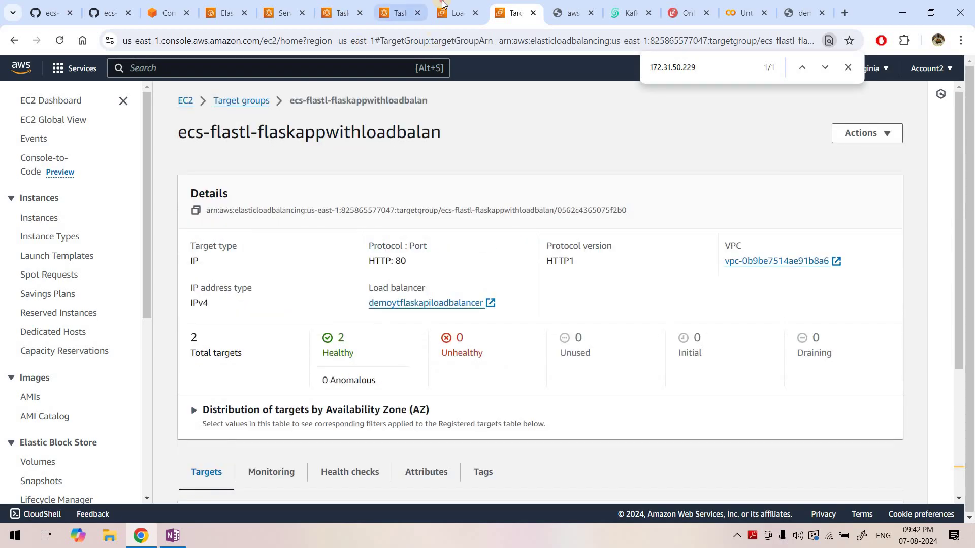
left_click(454, 10)
scroll(299, 117, "up", 5)
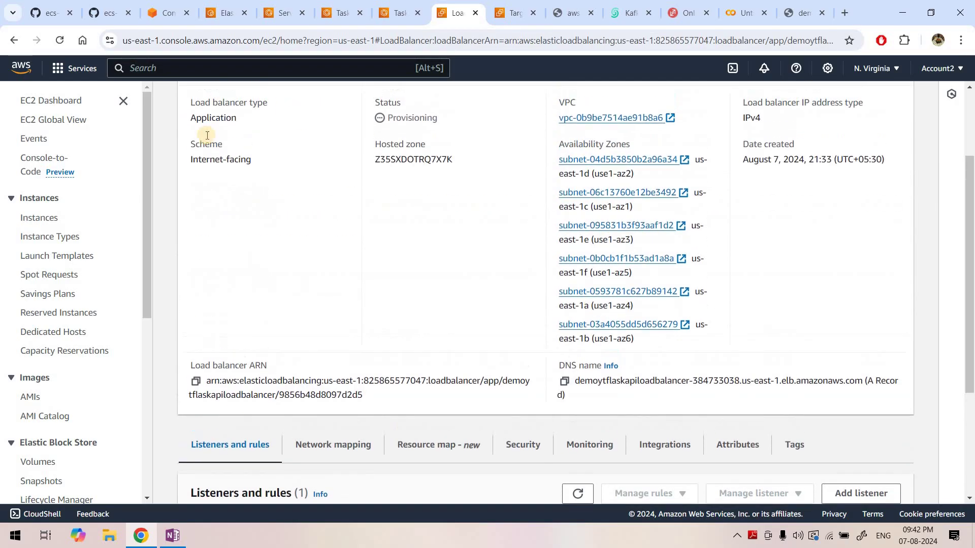
- Open the load balancer's resource map and trace the route from the HTTP:80 listener through the forwarding rule and target group to the targets
scroll(417, 280, "down", 5)
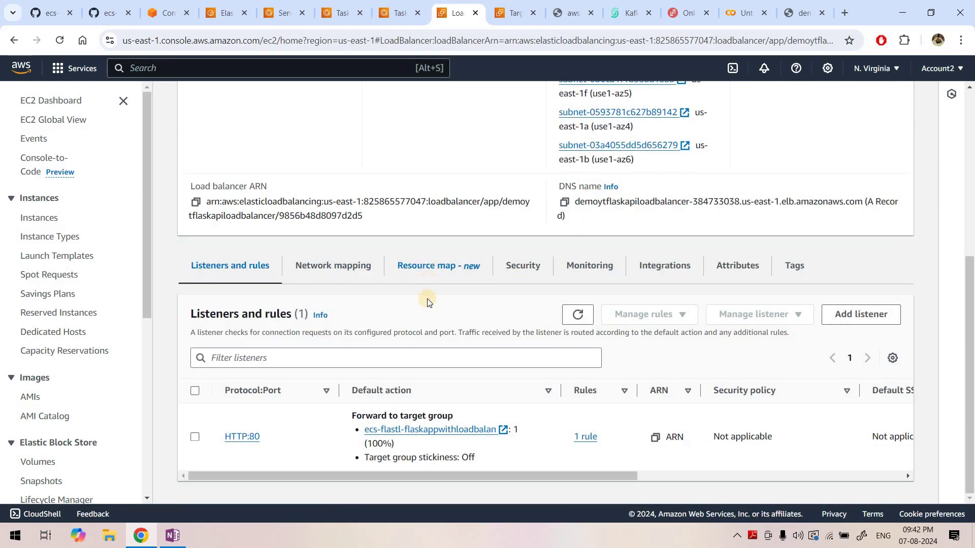
left_click(428, 269)
scroll(305, 345, "down", 2)
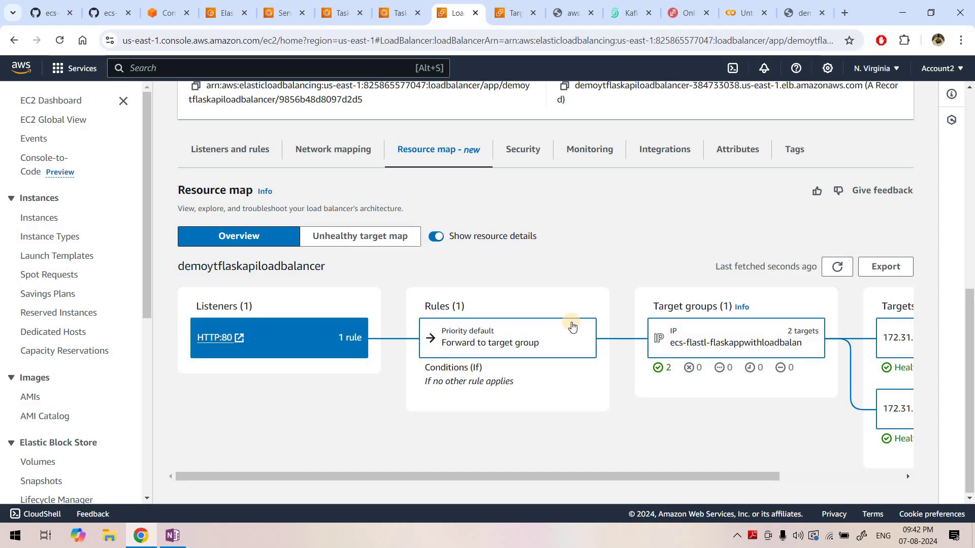
left_click(490, 334)
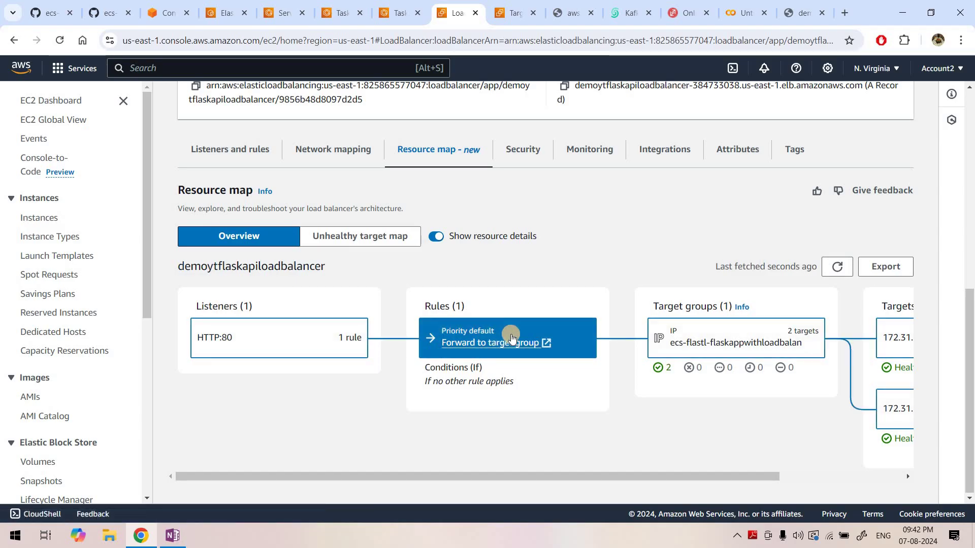
scroll(782, 343, "right", 3)
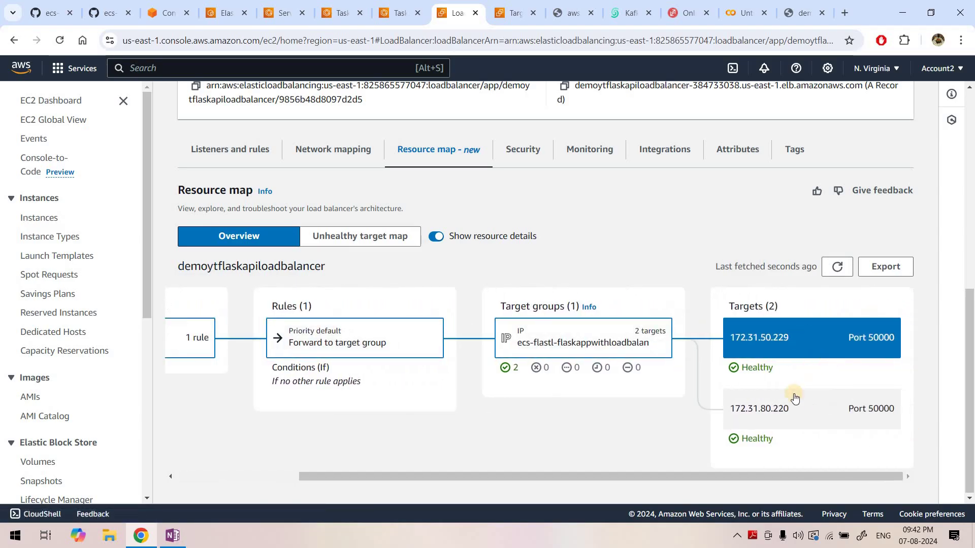
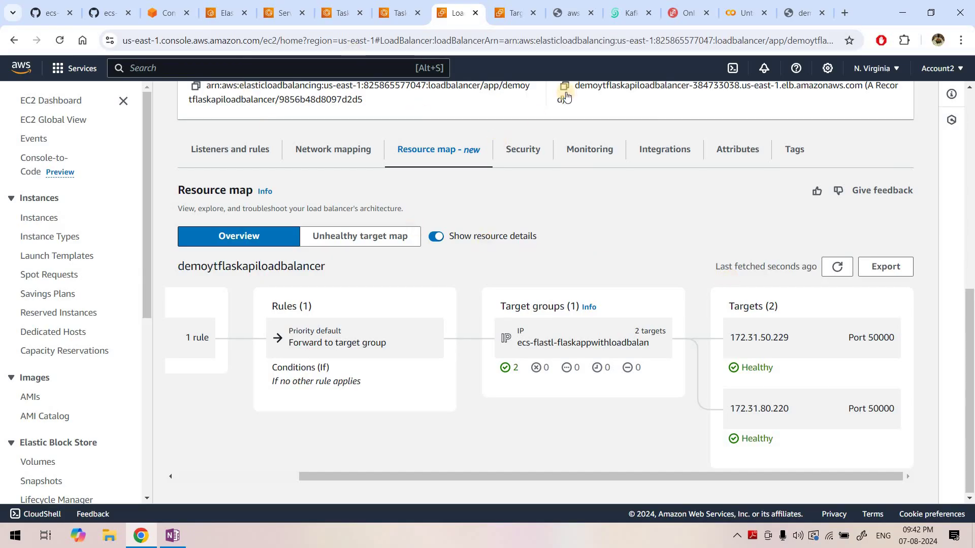
- Copy the load balancer's URL from the response page and paste it as the request URL in ReqBin
left_click(812, 6)
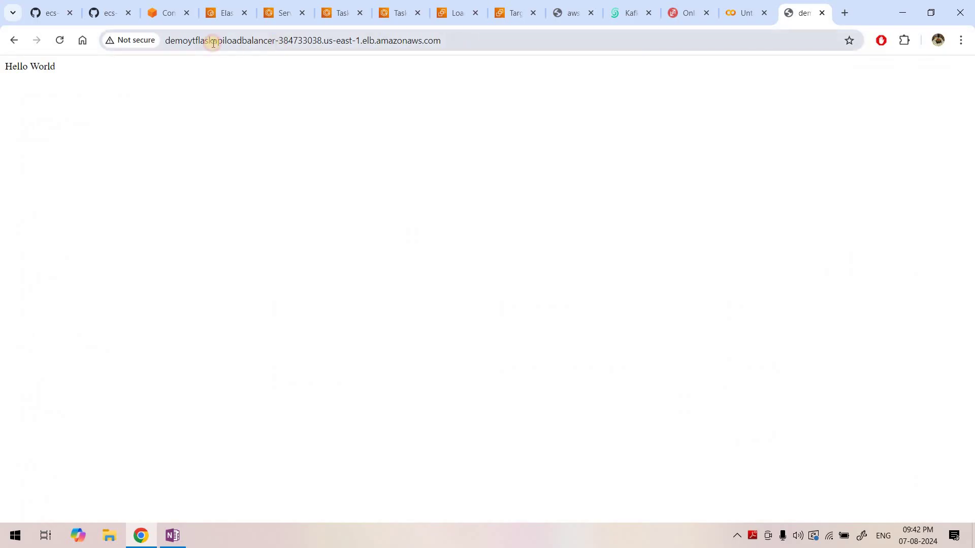
left_click(214, 42)
key("ctrl+c")
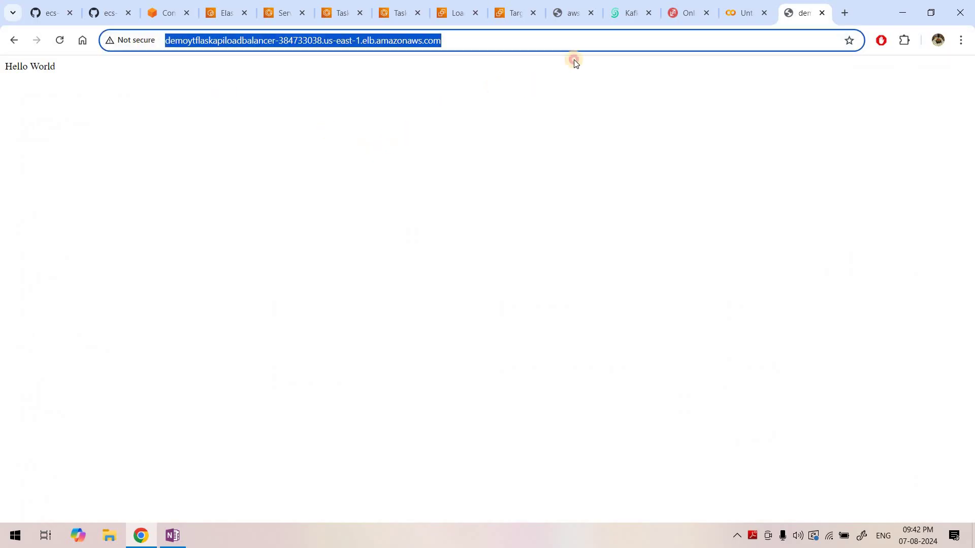
left_click(573, 59)
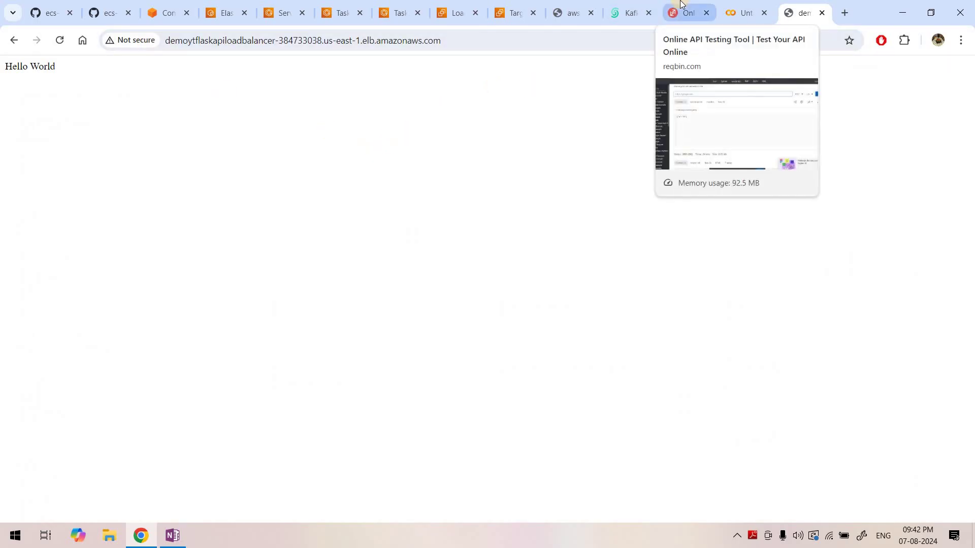
left_click(685, 11)
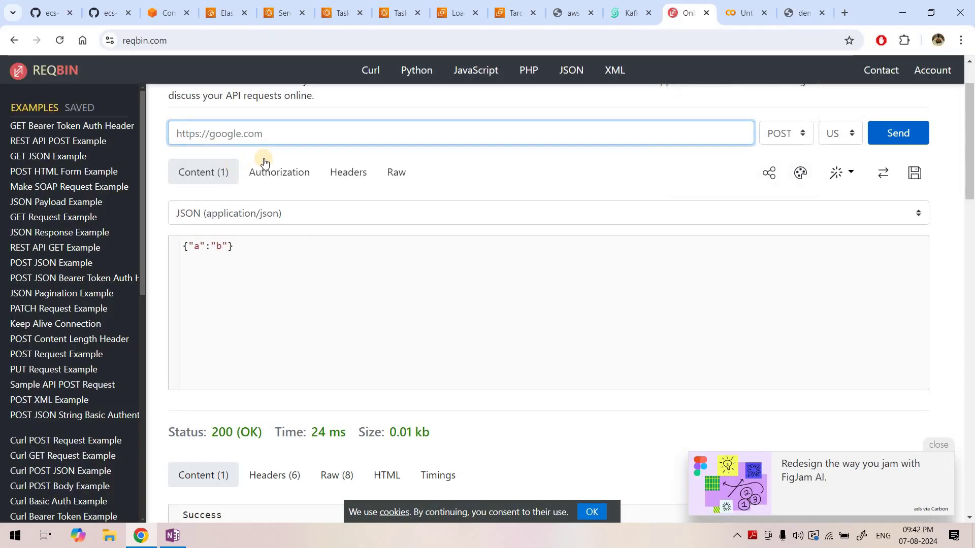
key("ctrl+v")
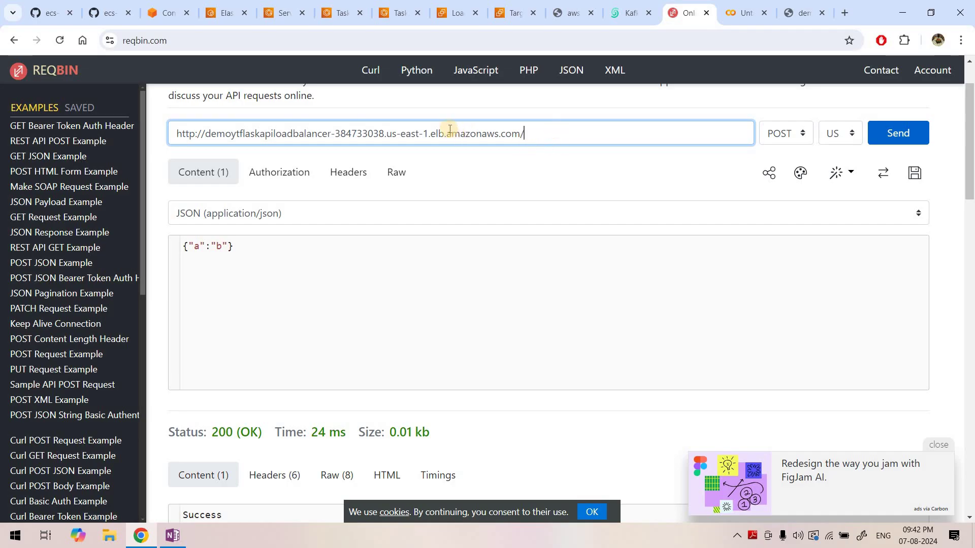
- Copy the publish_data route from main.py, append it to the ReqBin request URL, and check the request's JSON body
left_click(56, 13)
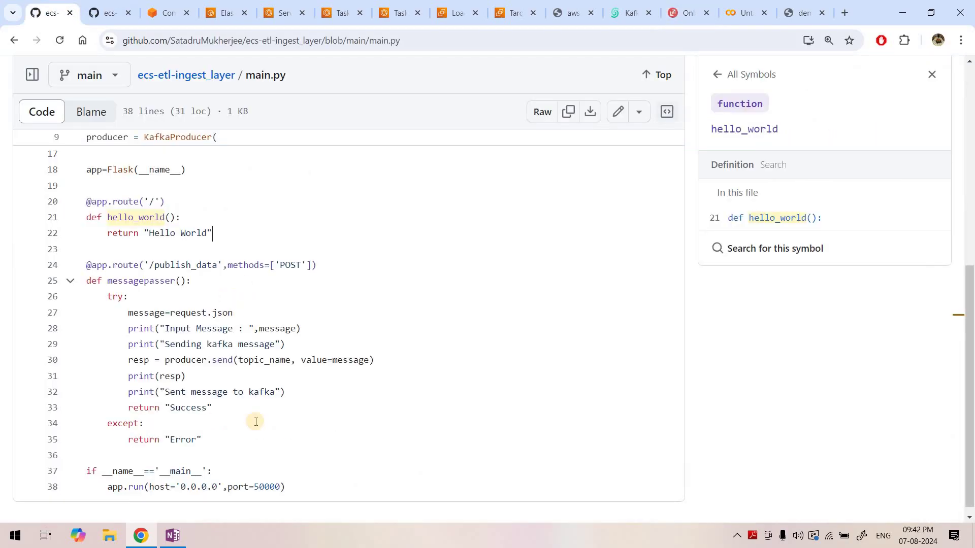
left_click_drag(155, 265, 218, 265)
key("ctrl+c")
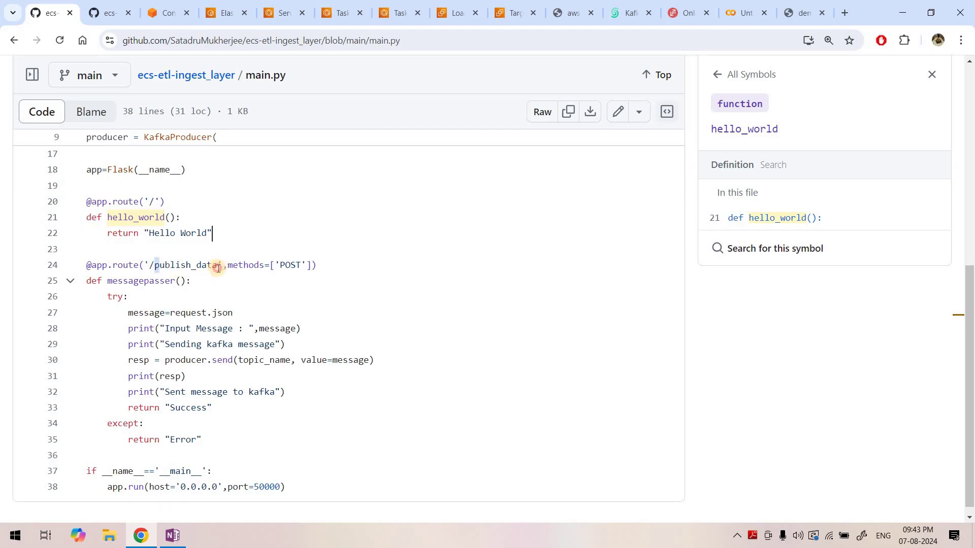
left_click(688, 12)
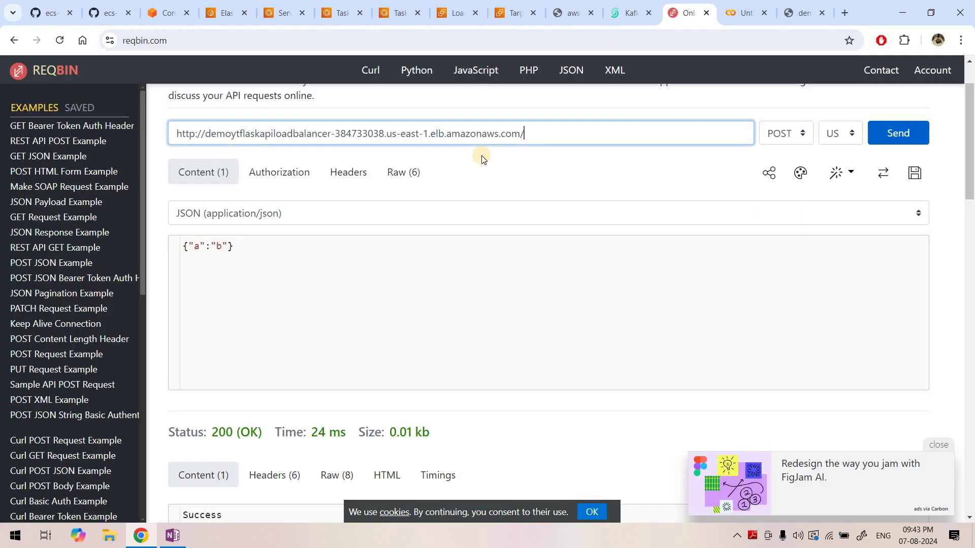
key("ctrl+v")
left_click(182, 240)
left_click_drag(182, 241, 239, 245)
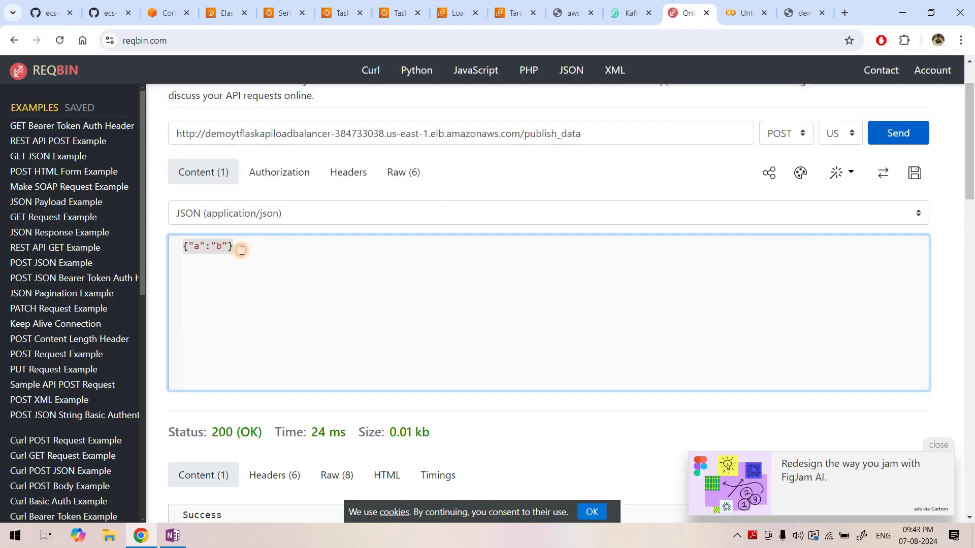
left_click(240, 247)
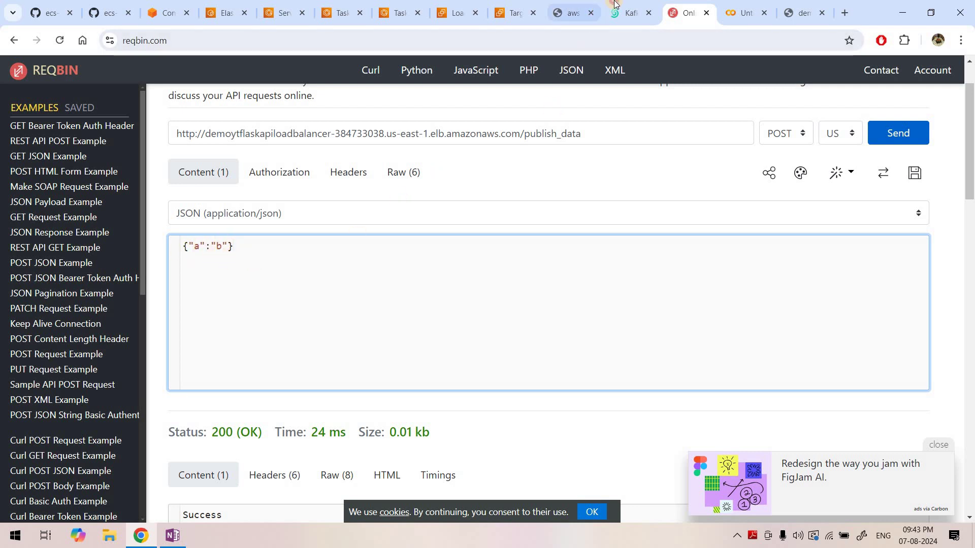
- Switch to the Upstash Kafka console, open the flasktest123 cluster's live messages and choose the captured_data topic
left_click(628, 14)
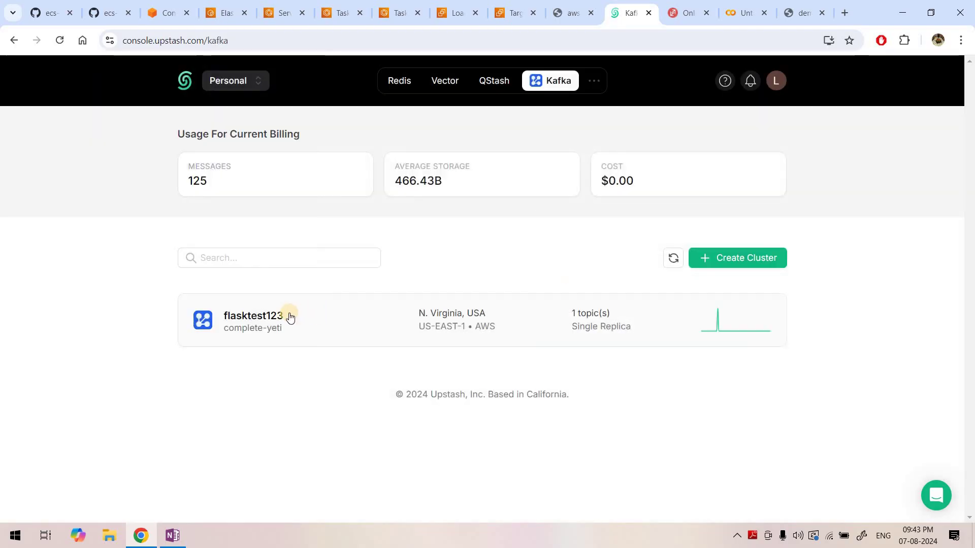
left_click(274, 313)
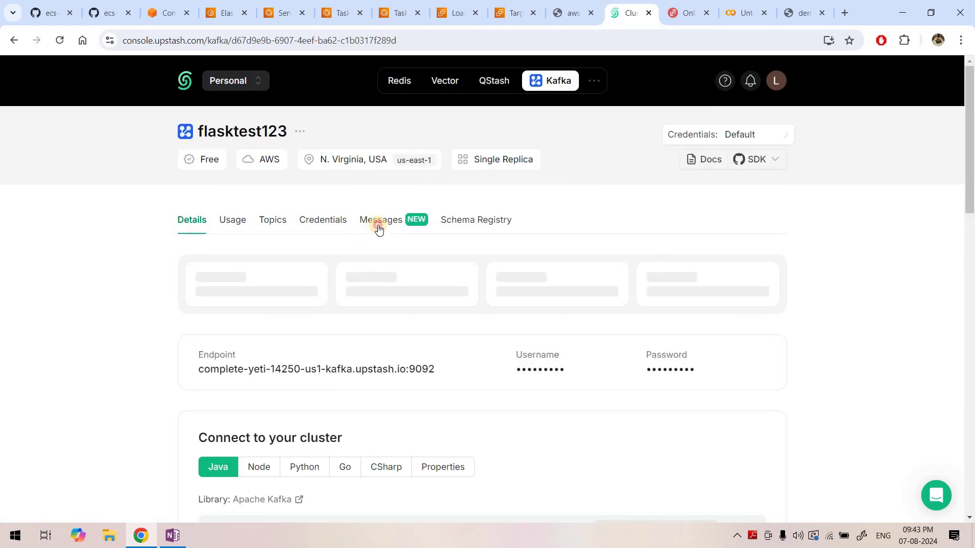
left_click(378, 221)
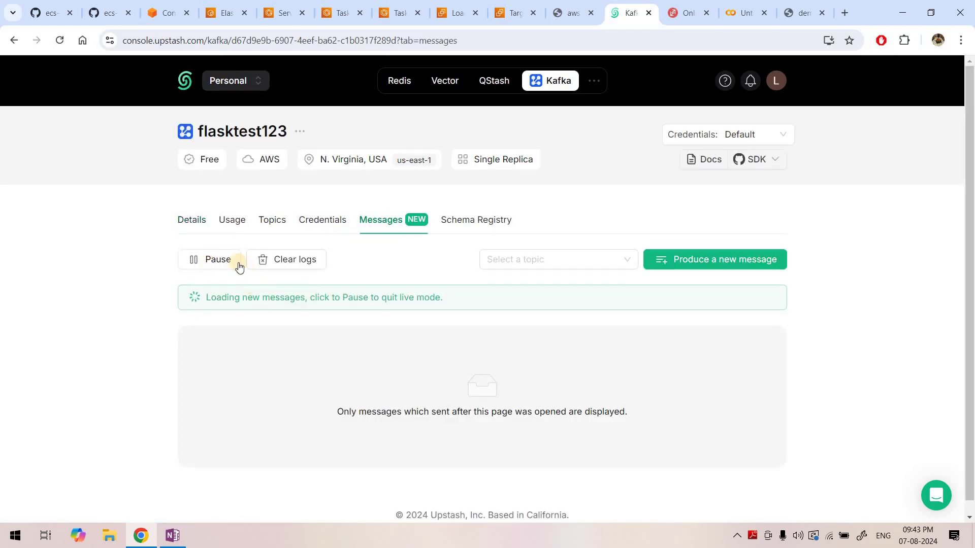
left_click(508, 260)
left_click(559, 285)
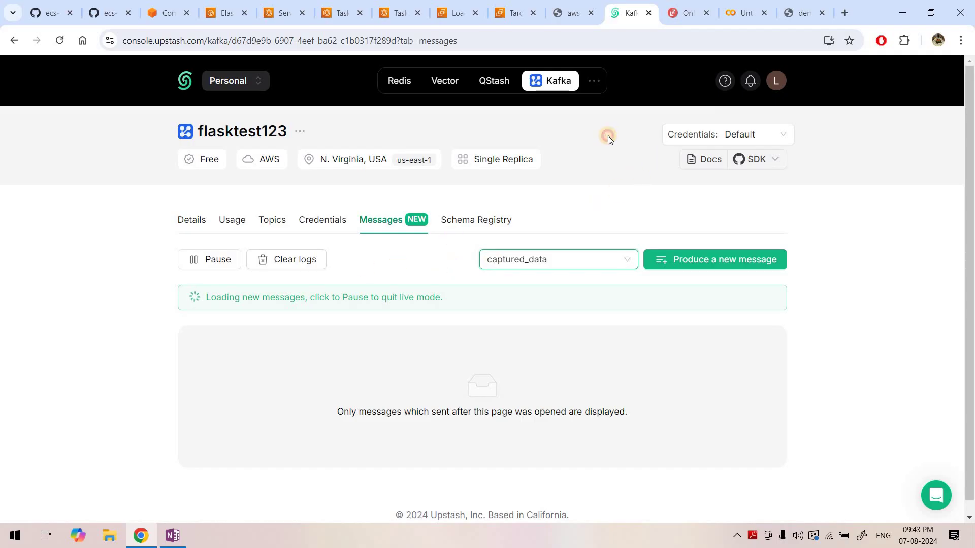
left_click(625, 171)
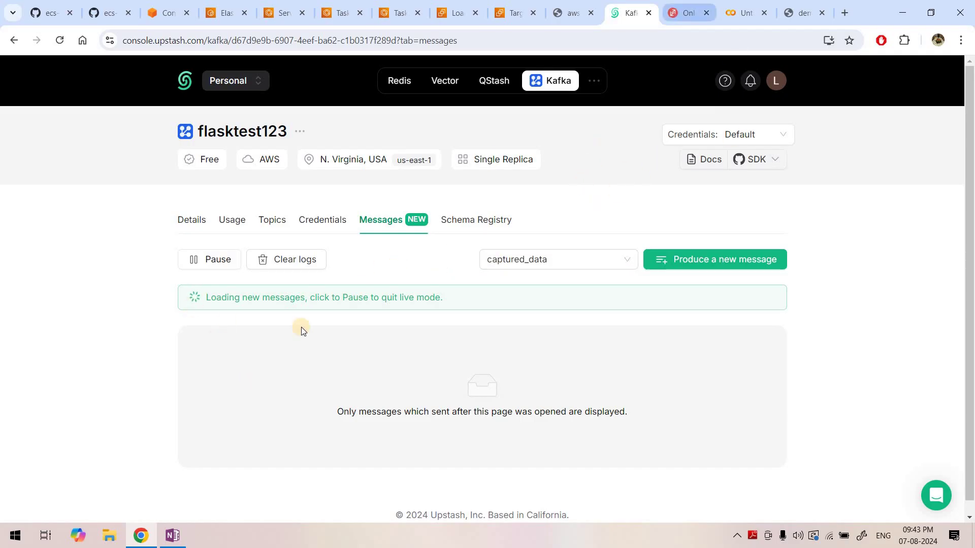
- Return to ReqBin, send the POST request with the JSON body to the publish_data endpoint, and check its response
left_click(689, 4)
left_click(891, 140)
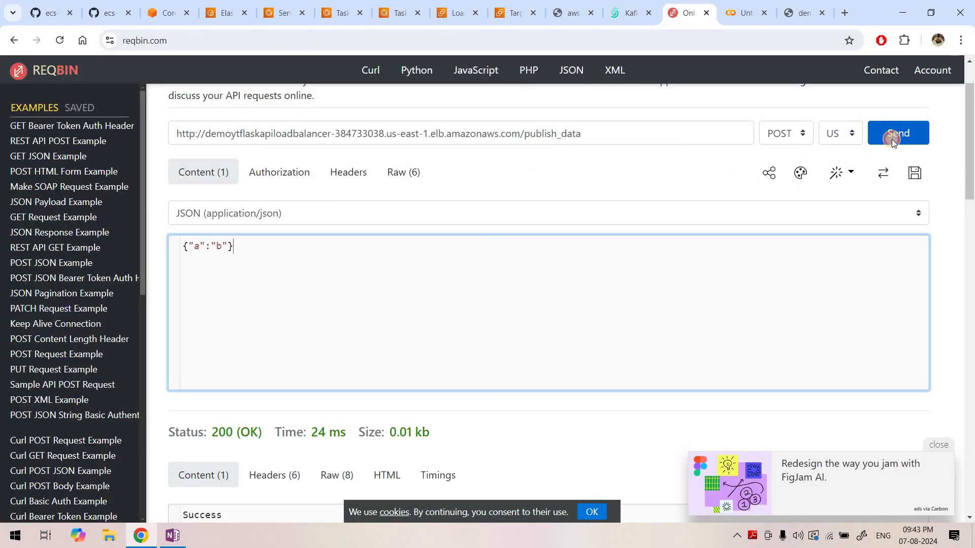
scroll(273, 331, "down", 2)
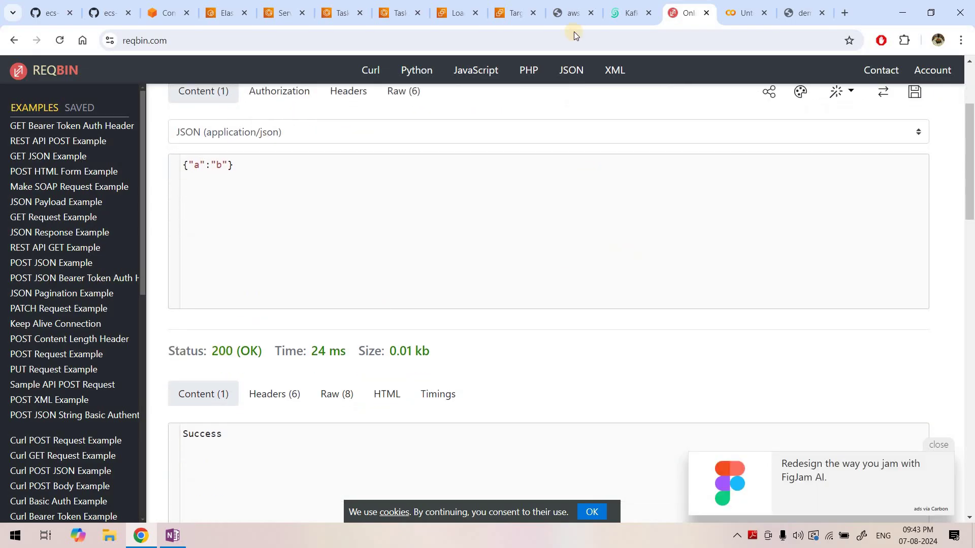
- Check the timestamp of the newly arrived captured_data message in the Kafka console and expand it to read its value
left_click(630, 11)
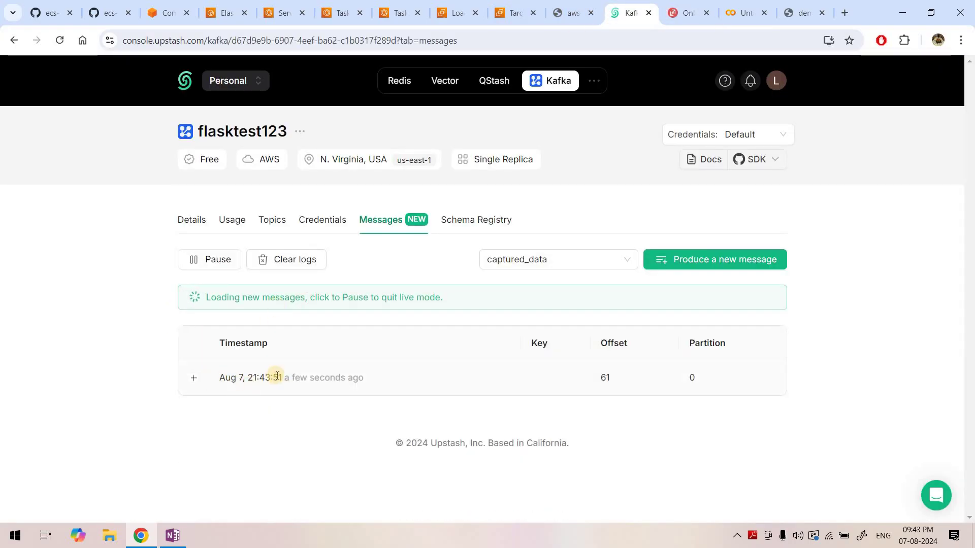
left_click_drag(283, 378, 243, 378)
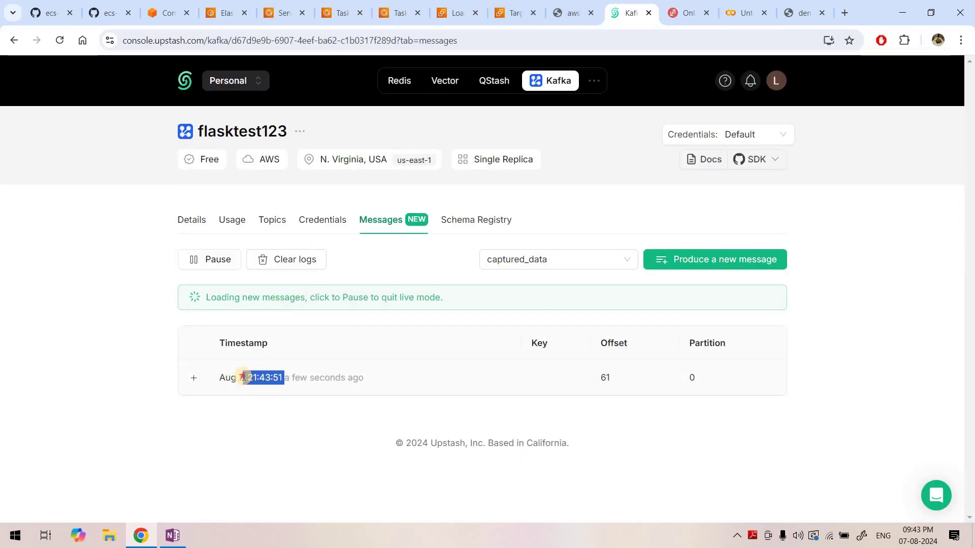
left_click(567, 399)
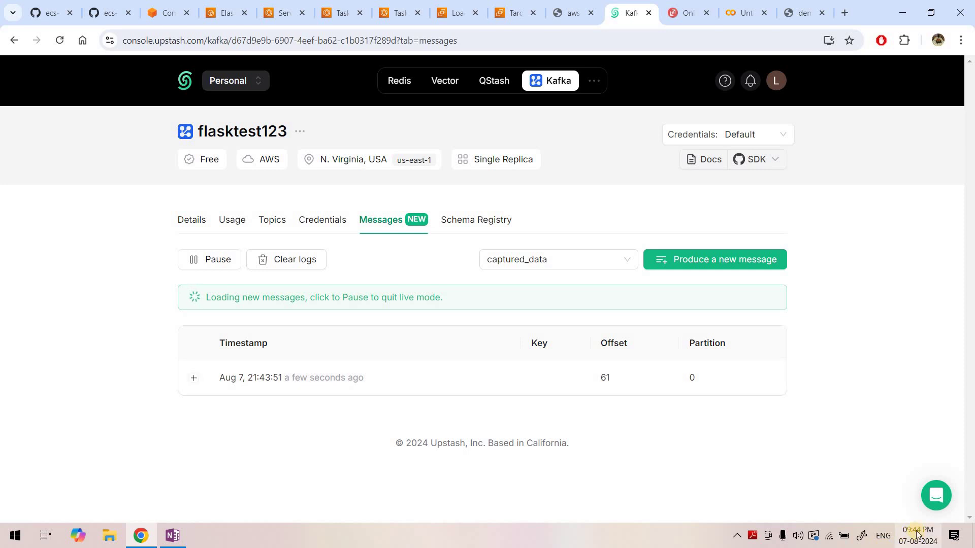
left_click(194, 378)
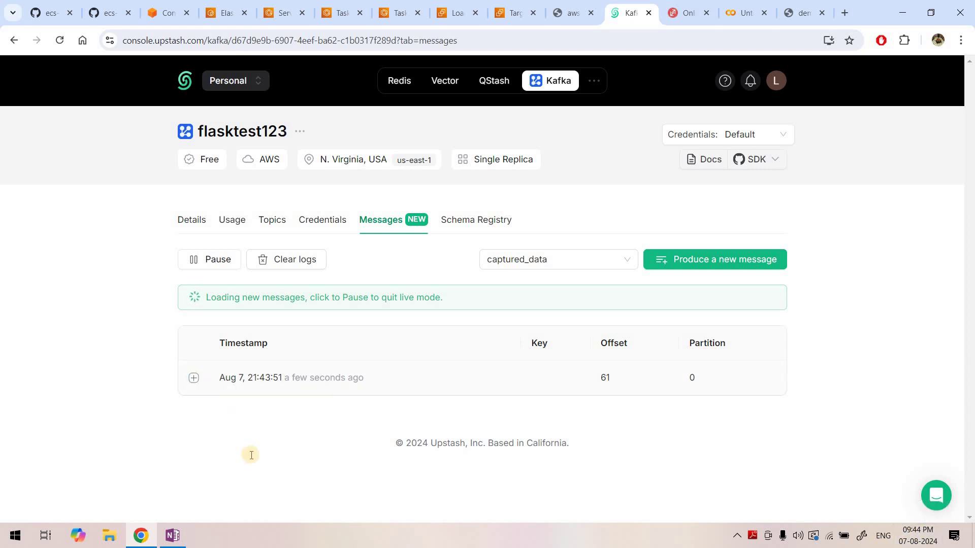
left_click_drag(221, 448, 287, 441)
left_click(287, 441)
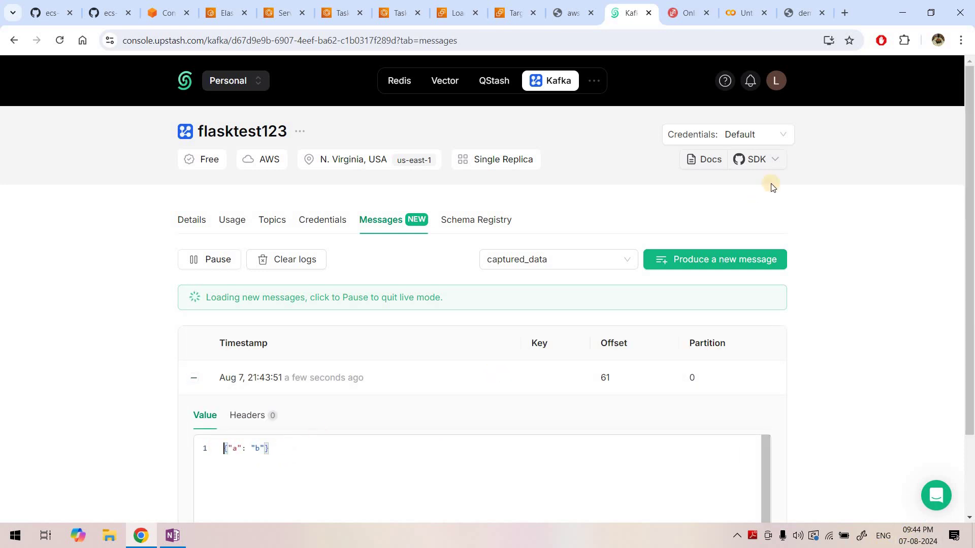
- Go back to ReqBin and review the request URL and JSON body that were sent
left_click(805, 12)
key("ctrl+shift+Tab")
key("ctrl+shift+Tab")
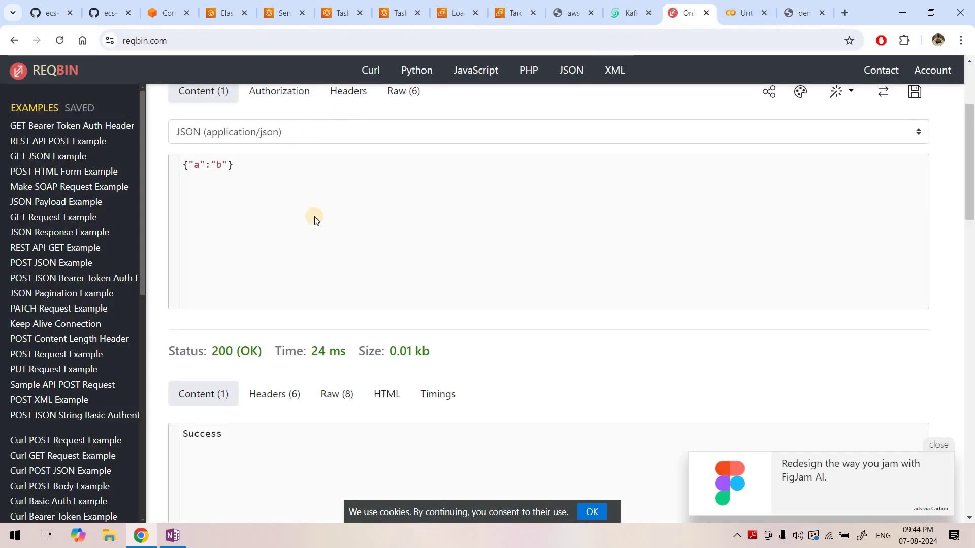
scroll(261, 218, "up", 3)
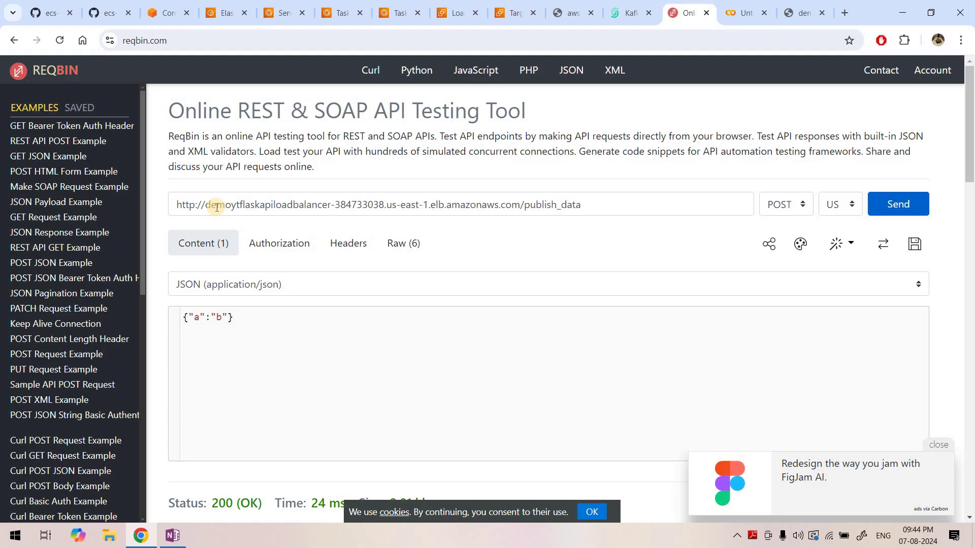
- Switch to the Colab notebook and review the requests import and the incomplete publish_data URL in its script
left_click(756, 5)
left_click(131, 196)
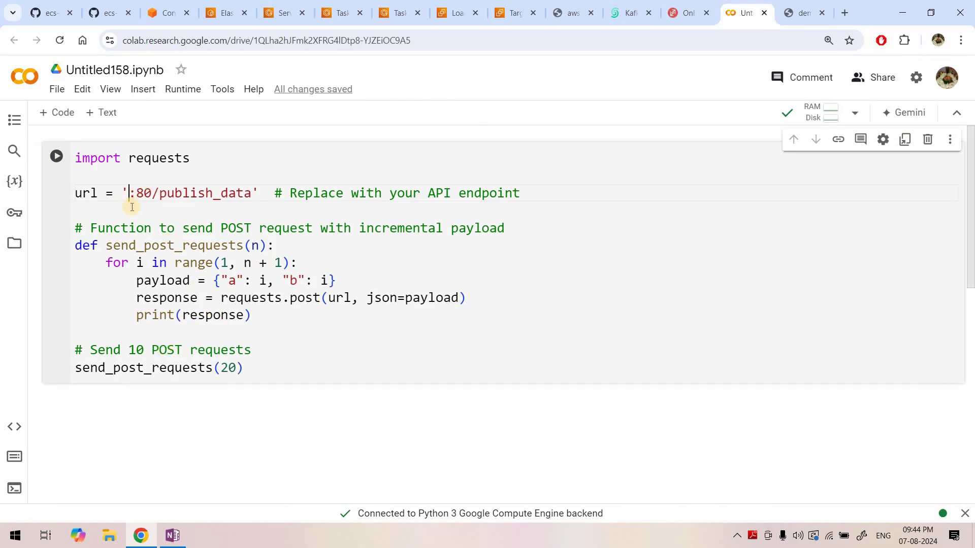
left_click(209, 160)
left_click_drag(209, 160, 50, 166)
left_click(211, 165)
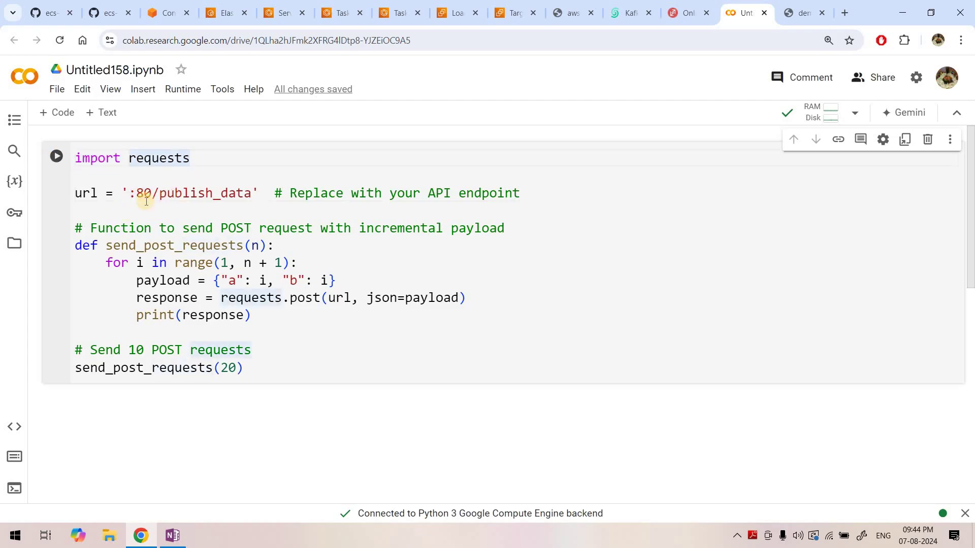
left_click_drag(129, 195, 253, 191)
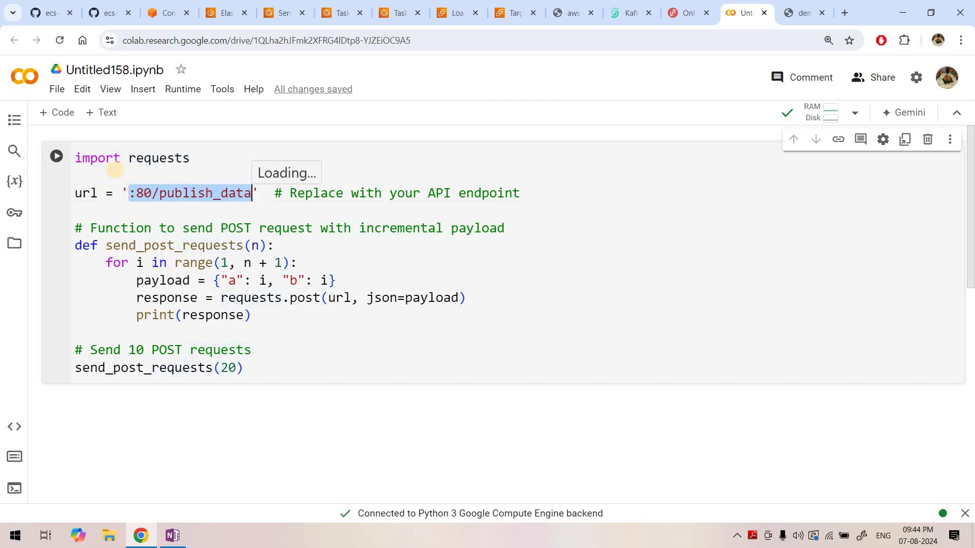
left_click(251, 193)
- Copy the load balancer's URL from the Hello World page and paste it before :80/publish_data in the notebook's url string
left_click(824, 6)
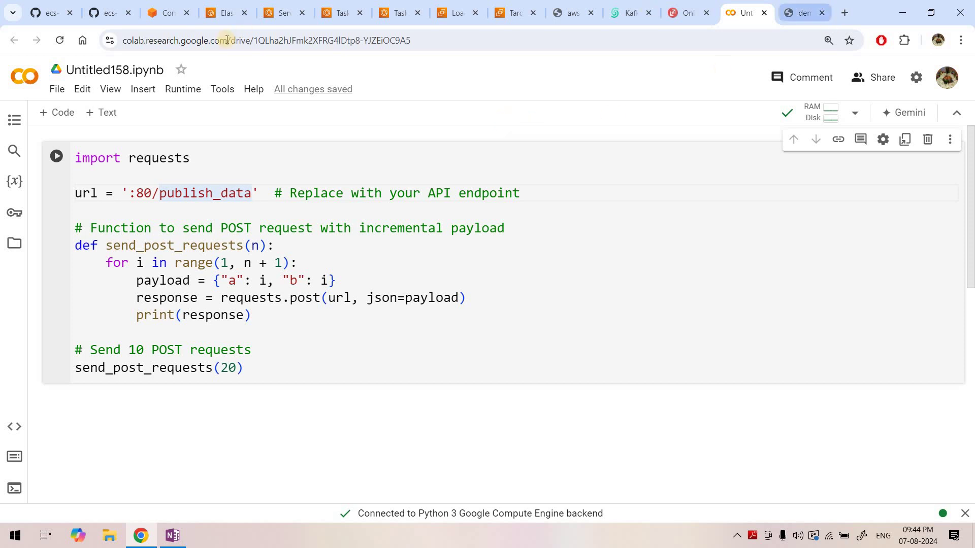
left_click(150, 35)
key("ctrl+c")
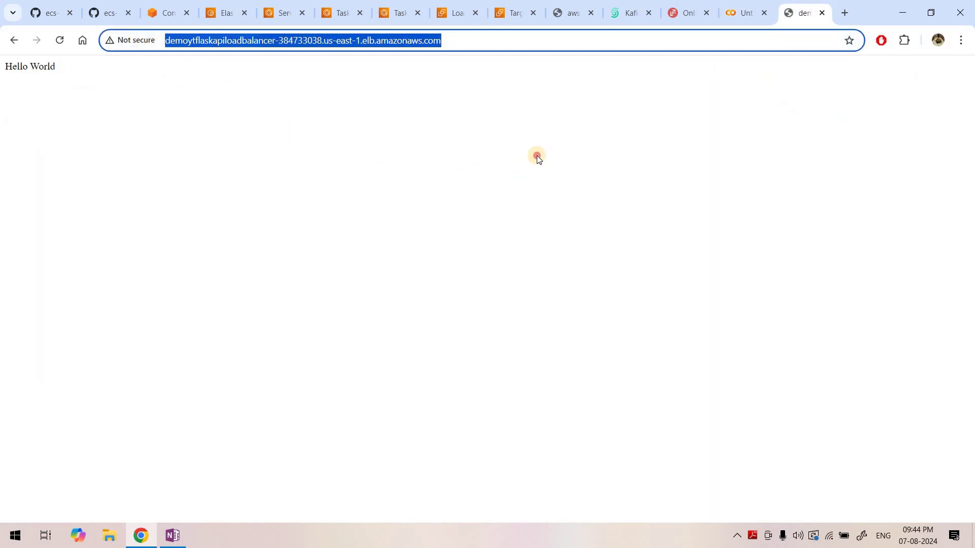
left_click(537, 156)
key("ctrl+shift+Tab")
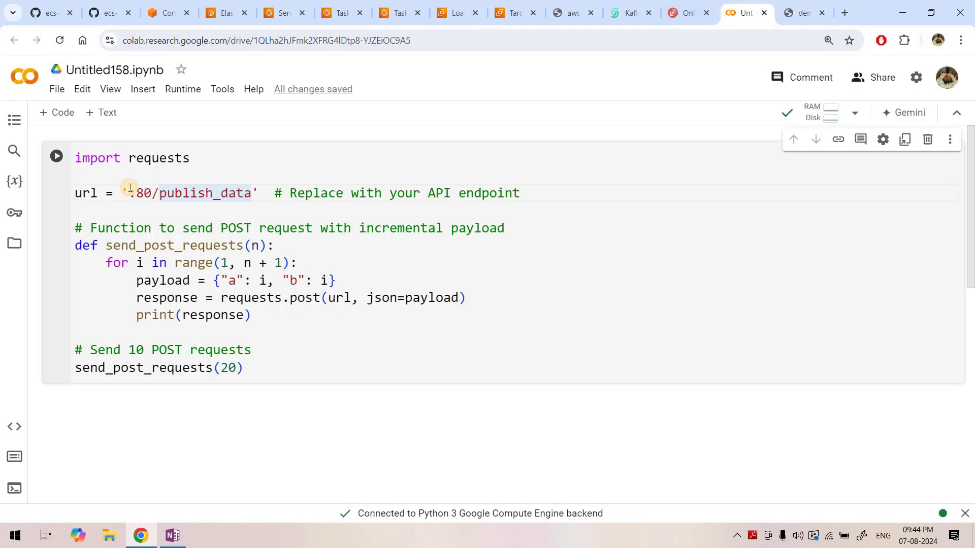
left_click(130, 189)
key("ctrl+v")
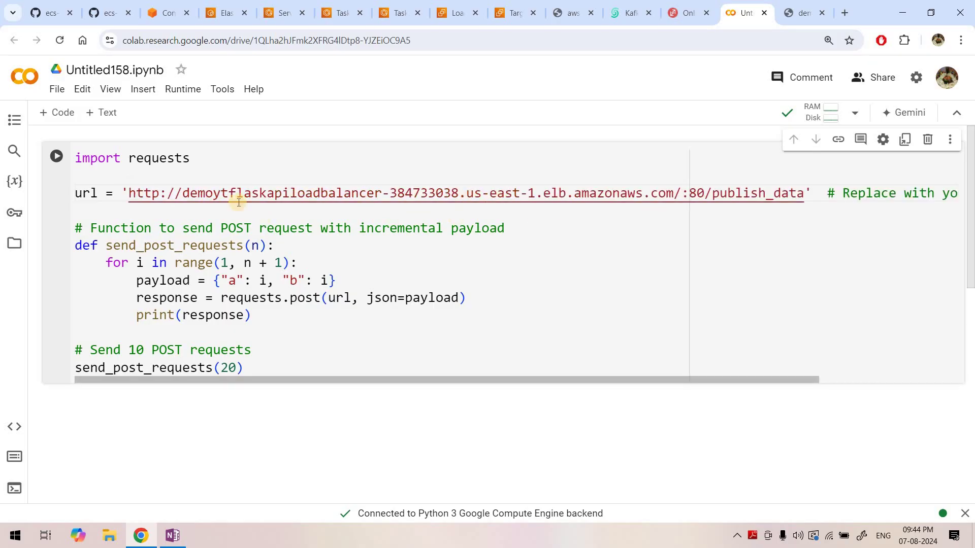
- Check the pasted URL's protocol and host, and delete the extra slash before :80
double_click(147, 195)
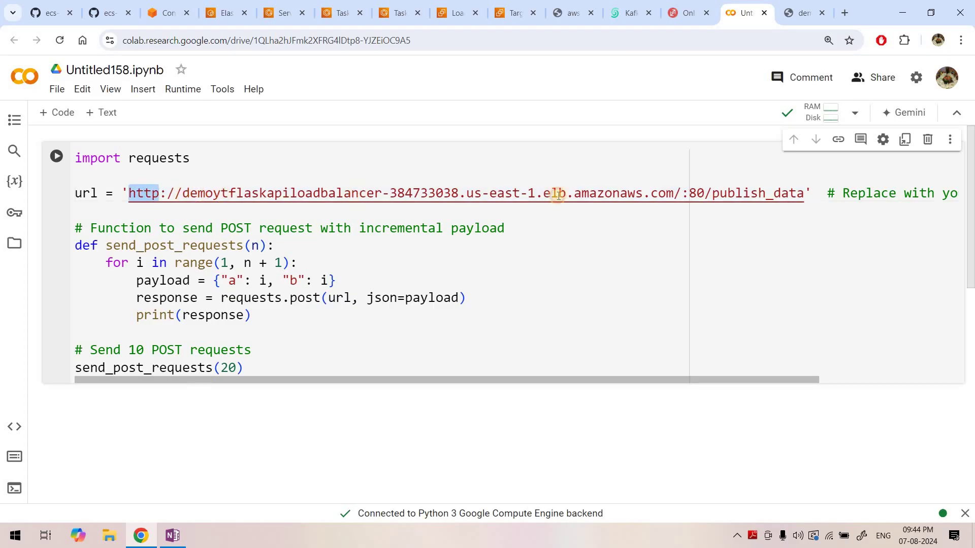
left_click_drag(182, 195, 680, 195)
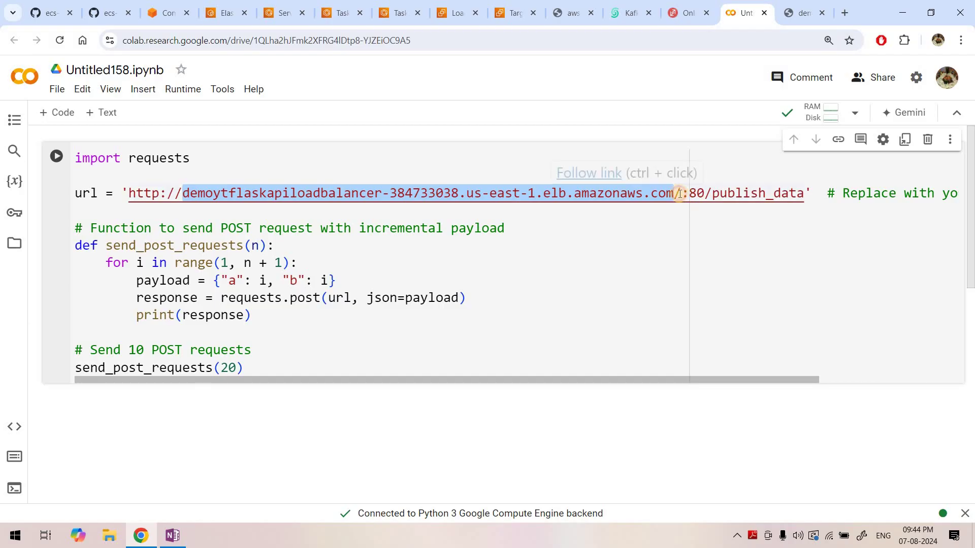
left_click(680, 194)
key("BackSpace")
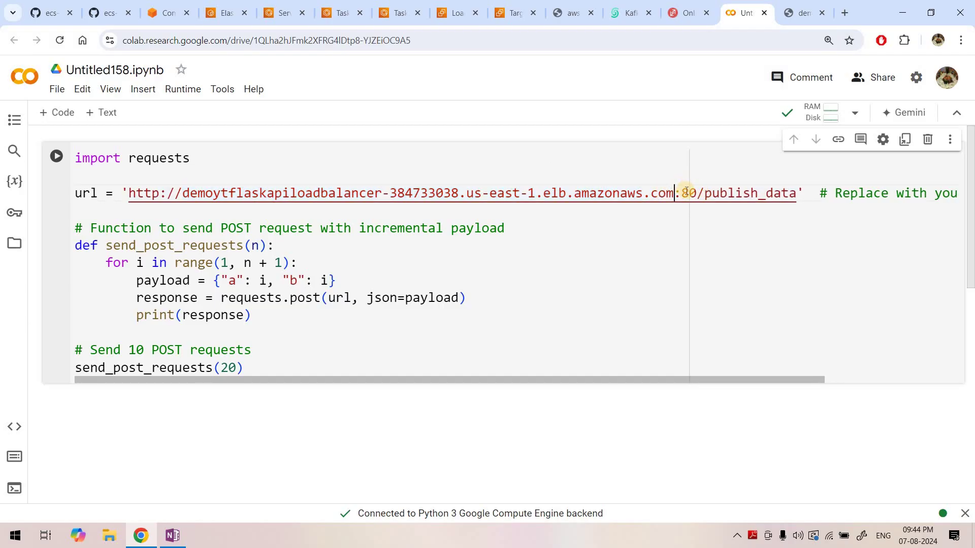
- Review the script's publish_data route, the send_post_requests function with its payload, and the request count passed to it
double_click(727, 195)
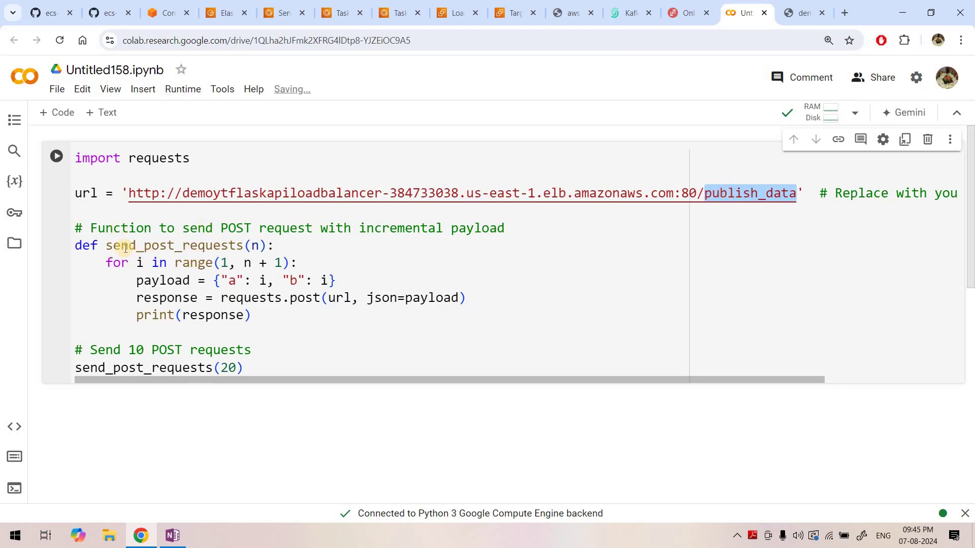
left_click_drag(120, 245, 284, 240)
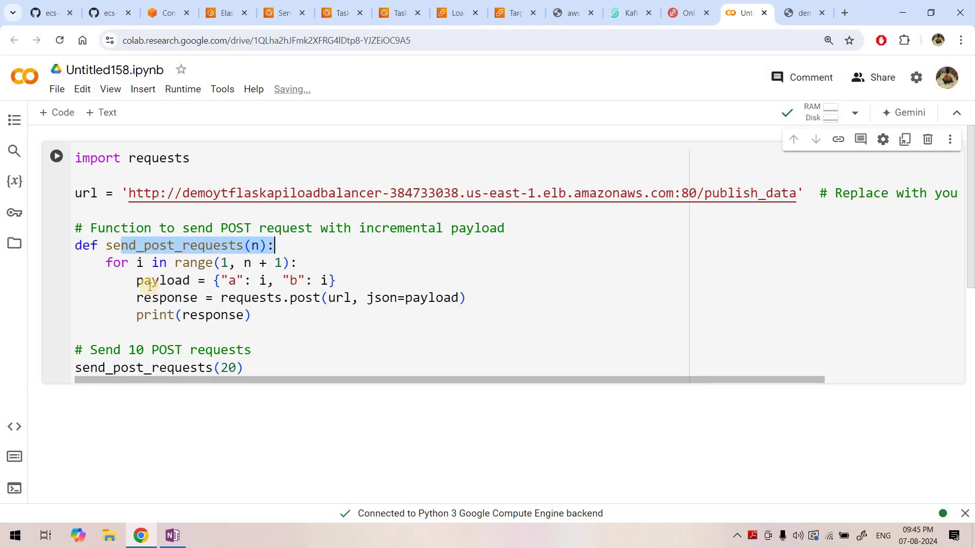
left_click_drag(136, 280, 279, 327)
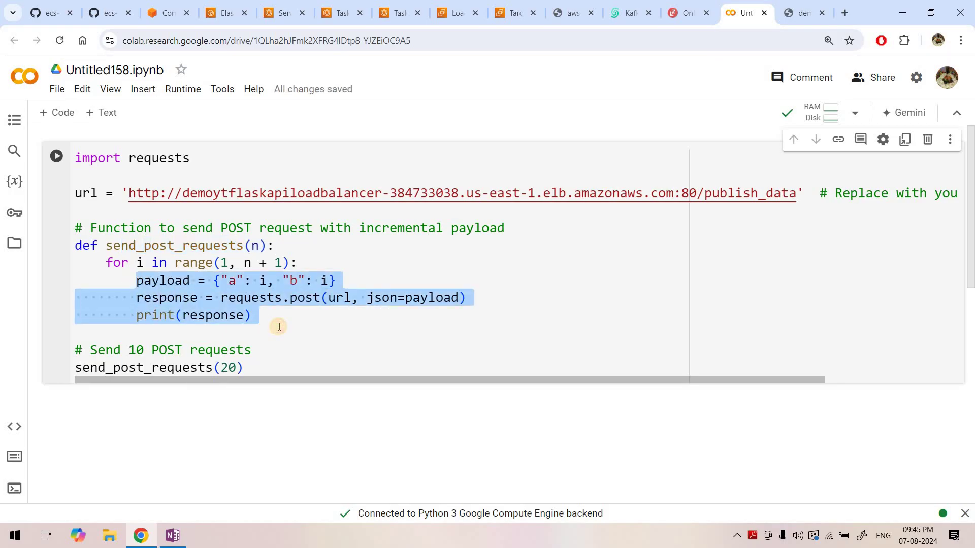
left_click(279, 327)
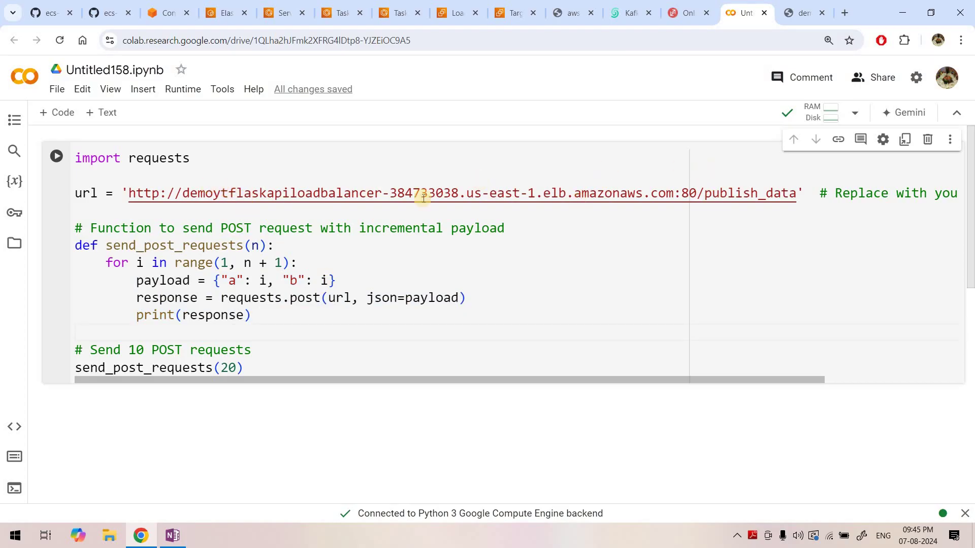
double_click(233, 368)
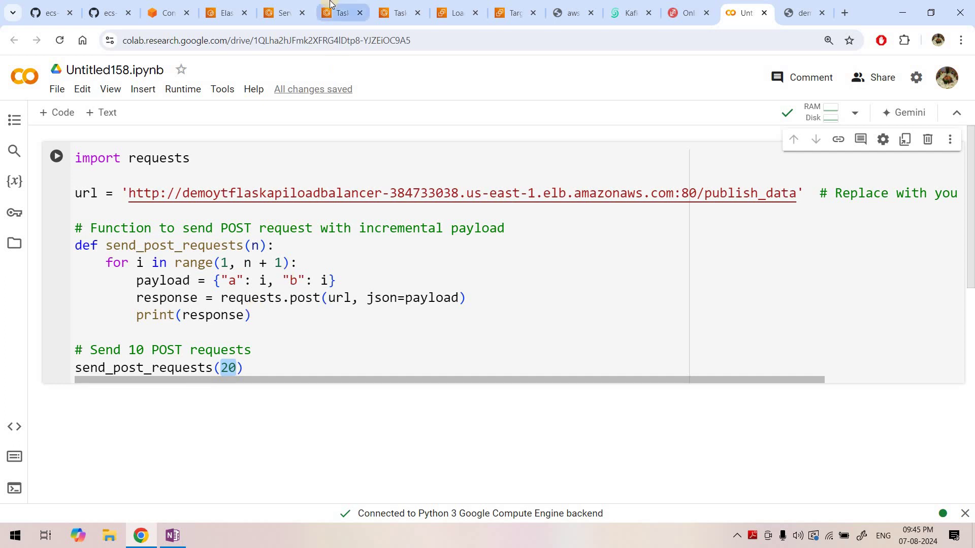
- Close the old task, load balancer, target group and ECR repository tabs, leaving the flaskappwithloadbalanceryt service's task list open
left_click(359, 13)
left_click(359, 13)
left_click(359, 12)
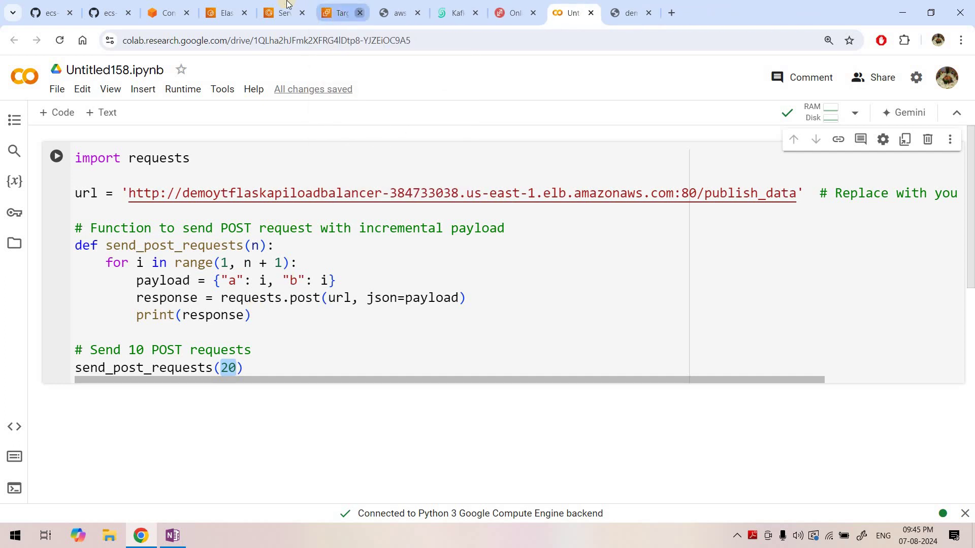
left_click(360, 13)
left_click(284, 11)
left_click(243, 11)
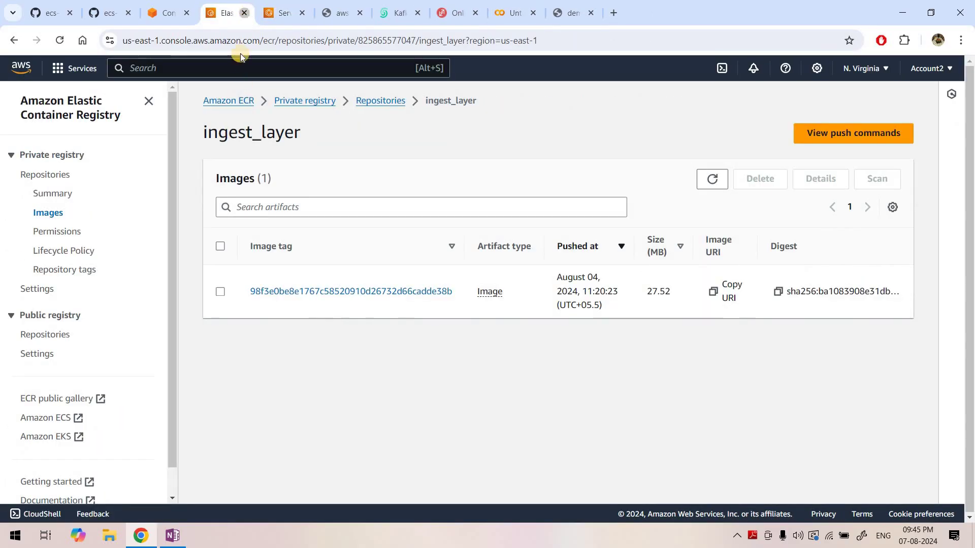
left_click(244, 13)
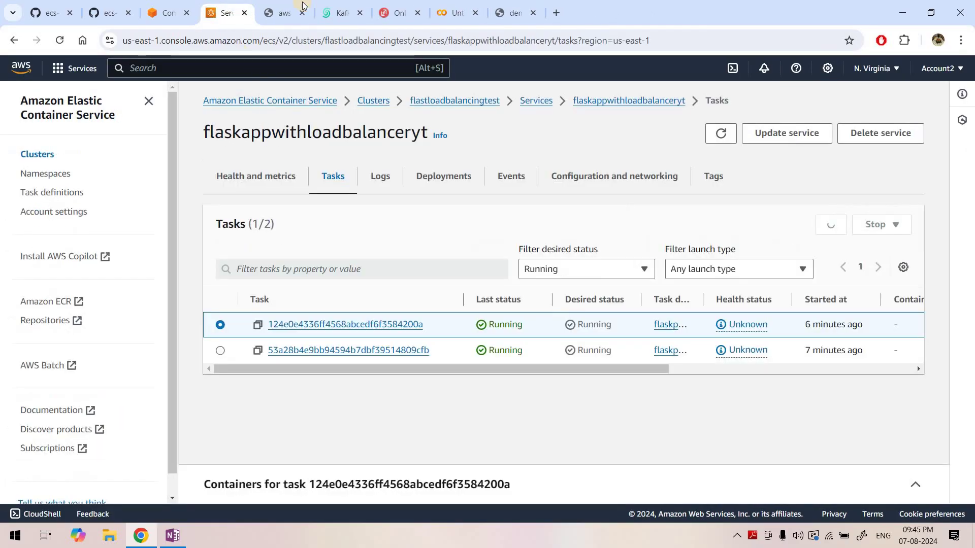
- Open both running tasks of the flaskappwithloadbalanceryt service in separate new tabs and switch to the first task's page
right_click(326, 326)
left_click(350, 333)
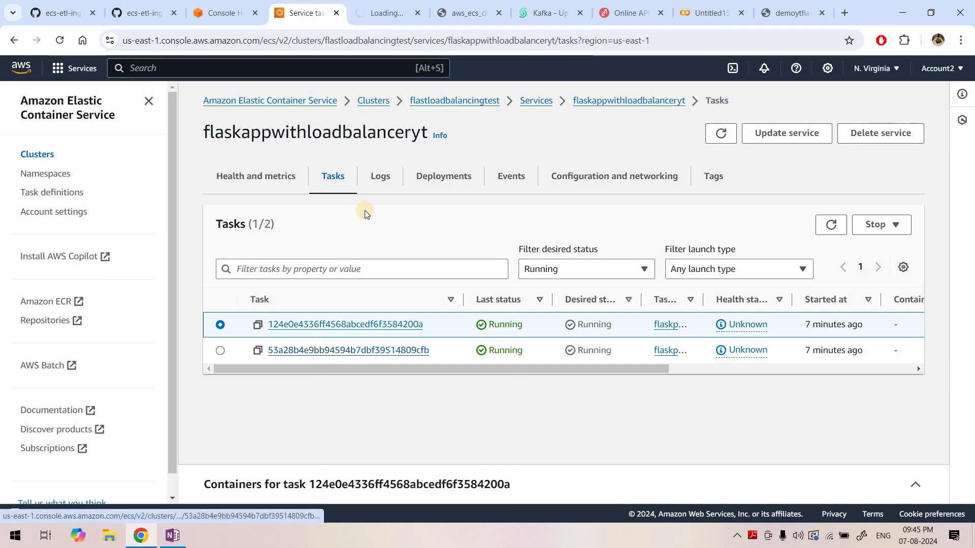
right_click(342, 184)
left_click(373, 196)
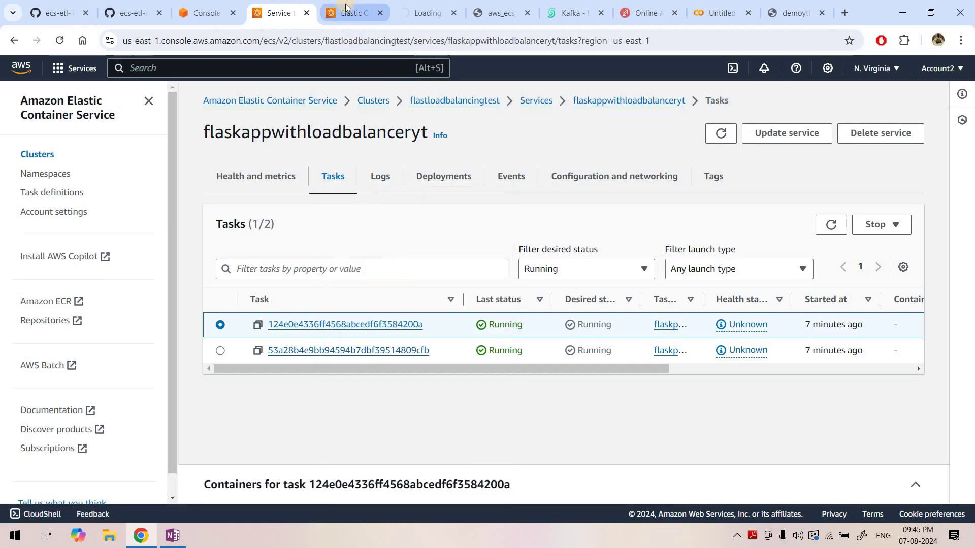
left_click(345, 10)
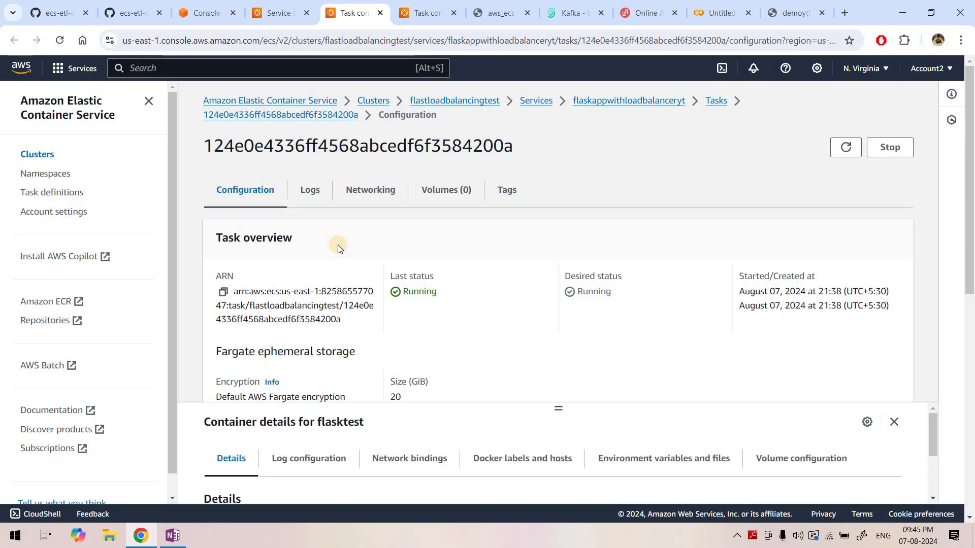
- Show the logs of both running tasks, 124e0e4336ff4568abcedf6f3584200a and 53a28b4e9bb94594b7dbf39514809cfb, each on its own page
left_click(311, 191)
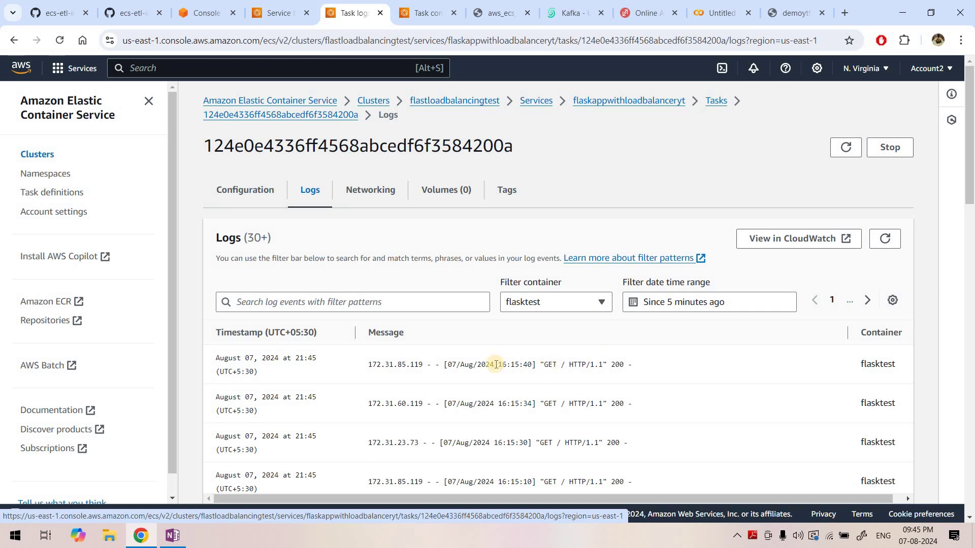
left_click(442, 4)
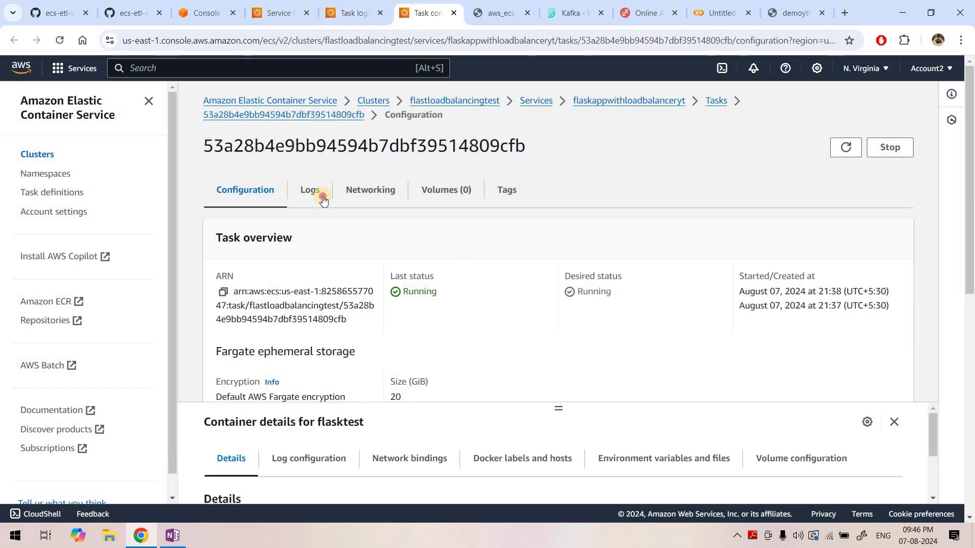
left_click(320, 193)
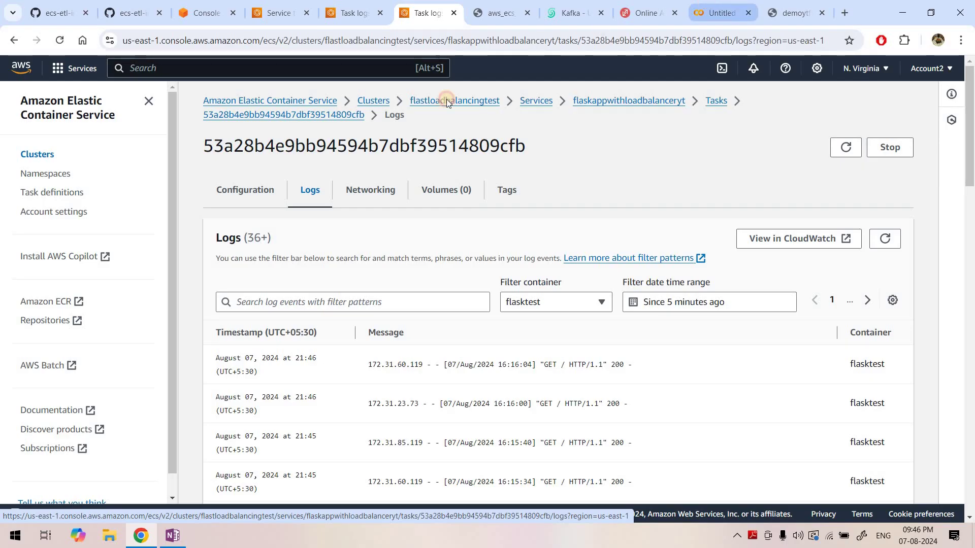
- Run the Untitled158.ipynb Colab cell that sends 20 POST requests to publish_data and follow its output until it finishes
left_click(722, 14)
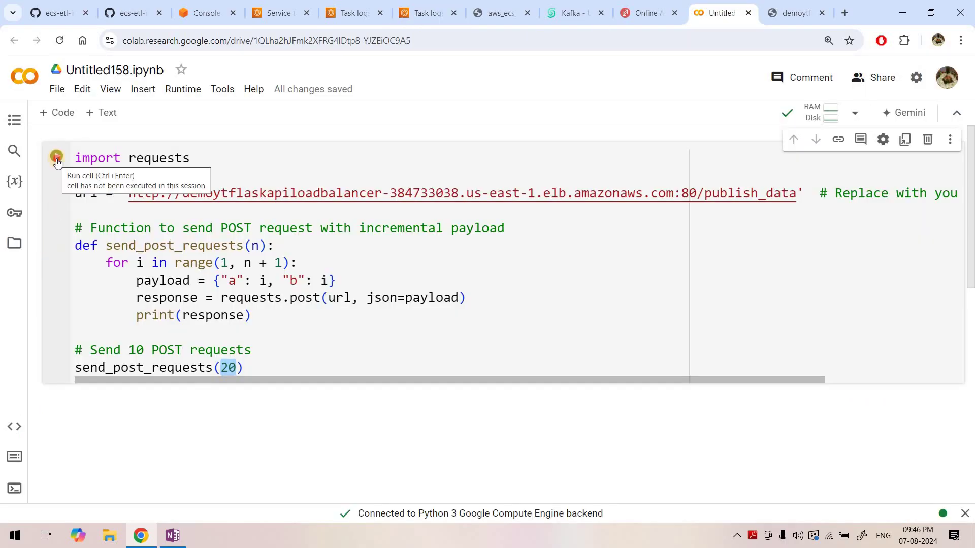
left_click(57, 158)
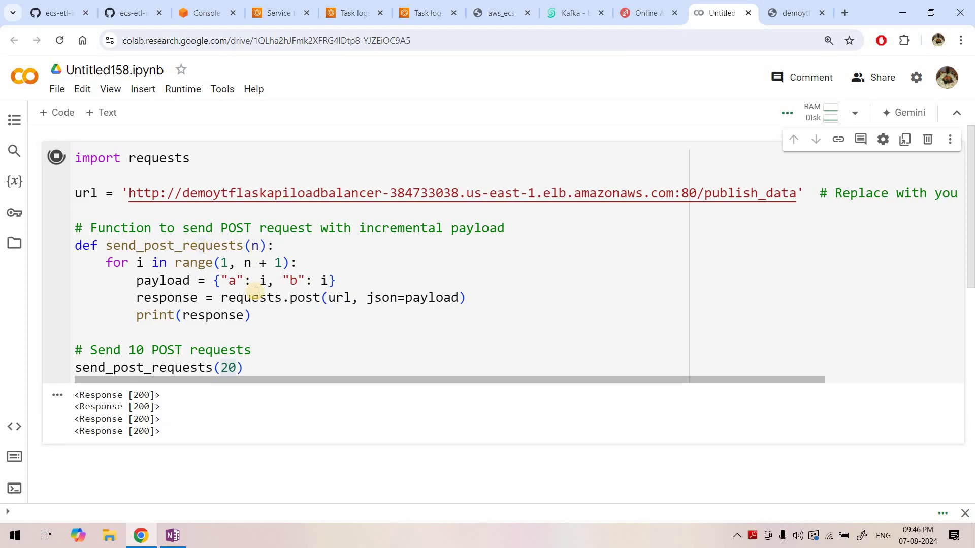
scroll(256, 300, "down", 2)
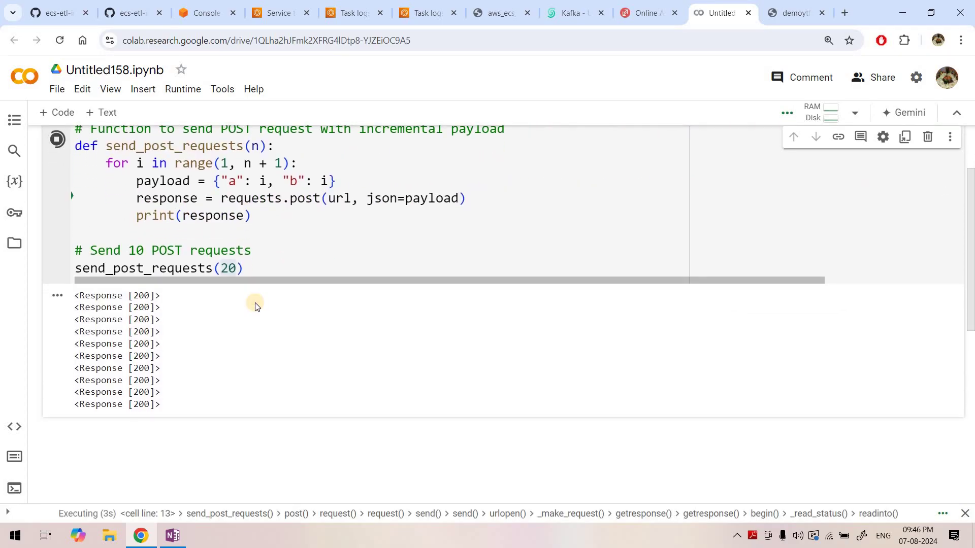
scroll(255, 305, "down", 1)
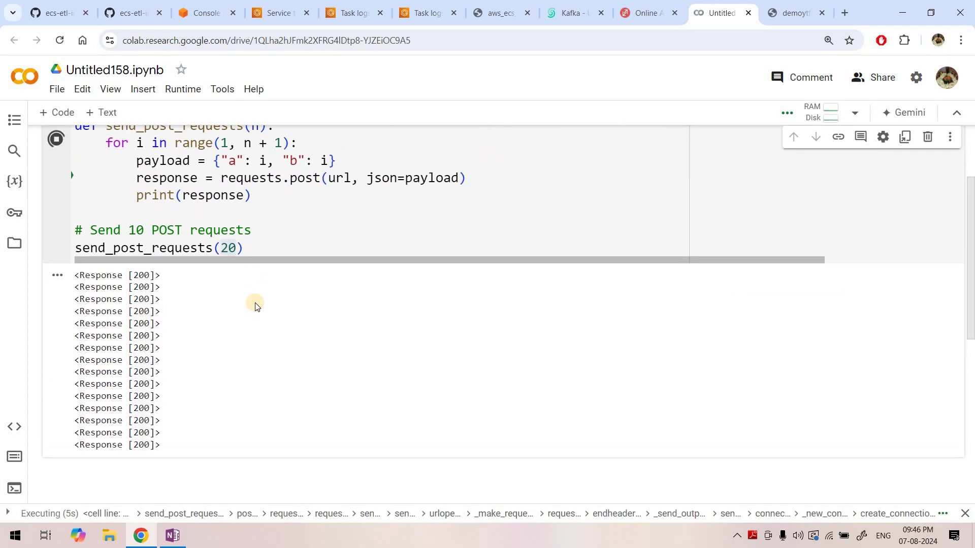
scroll(256, 306, "down", 2)
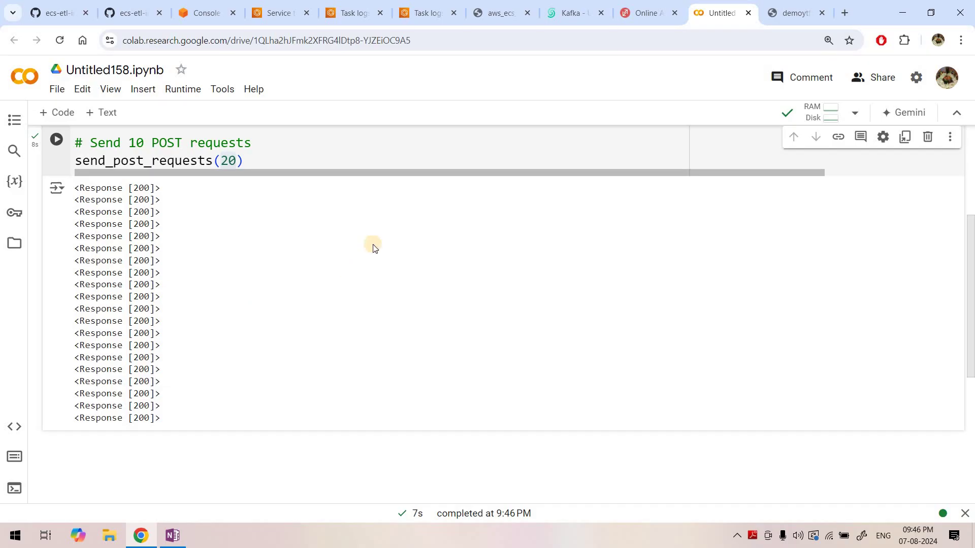
- Refresh the first task's logs and examine the POST /publish_data entries and input messages down to the earliest payload
left_click(368, 7)
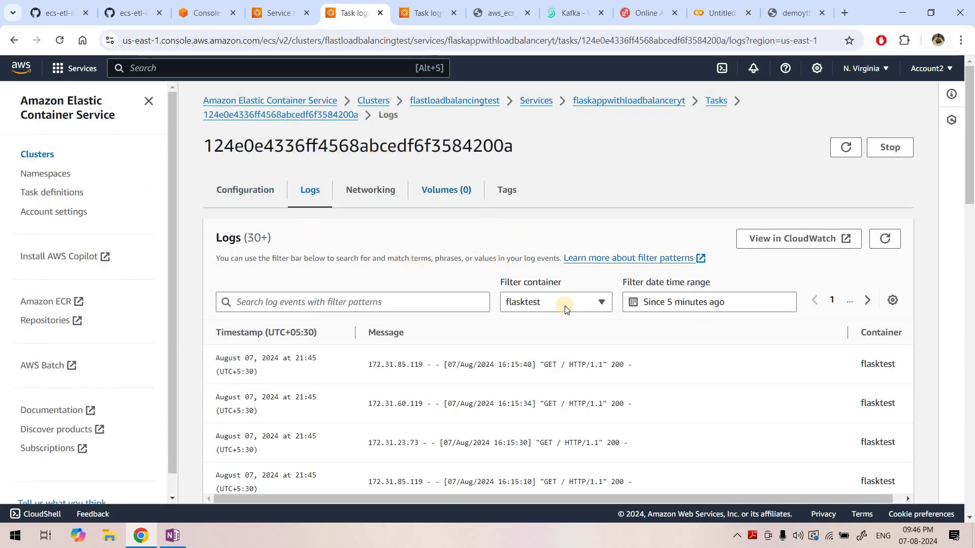
left_click(897, 240)
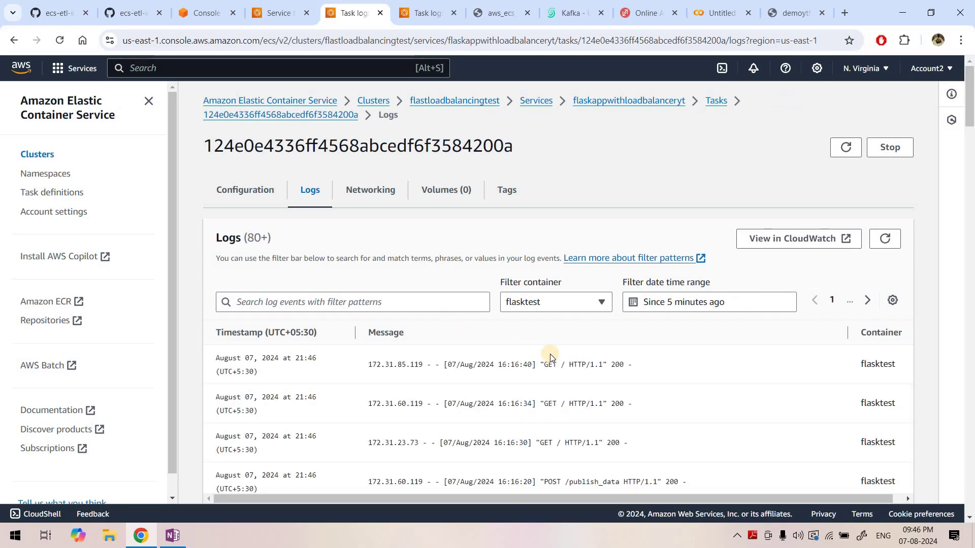
scroll(528, 353, "down", 3)
scroll(522, 355, "down", 5)
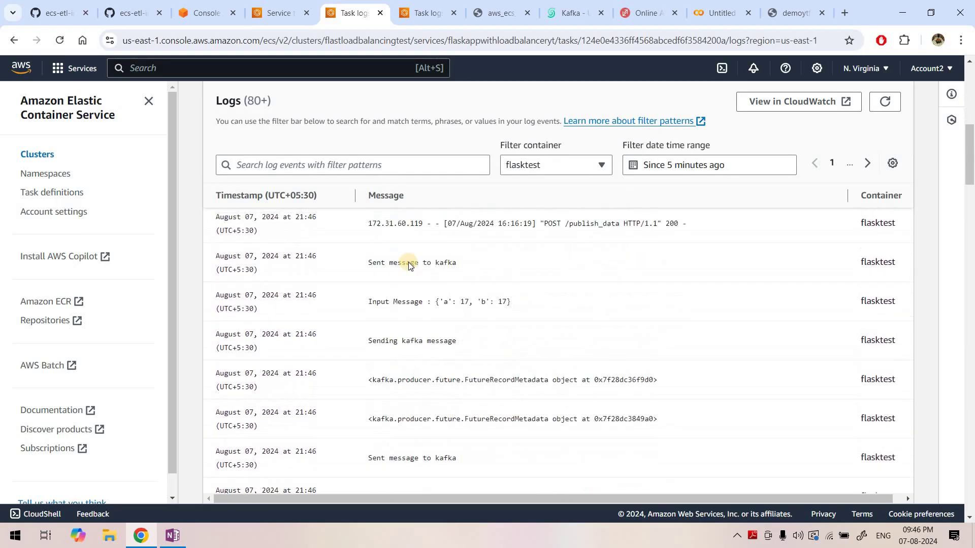
left_click_drag(381, 255, 530, 273)
left_click(530, 273)
scroll(420, 318, "down", 10)
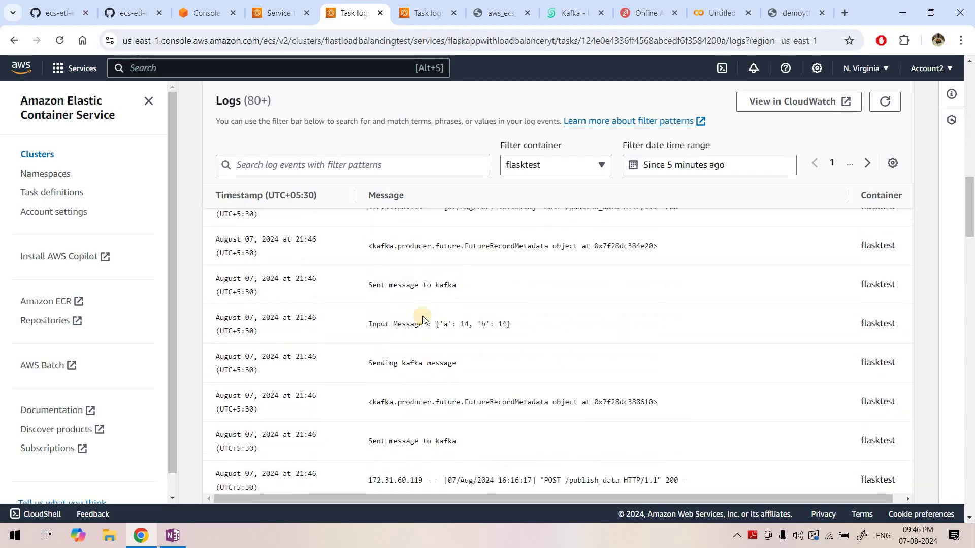
scroll(447, 325, "down", 20)
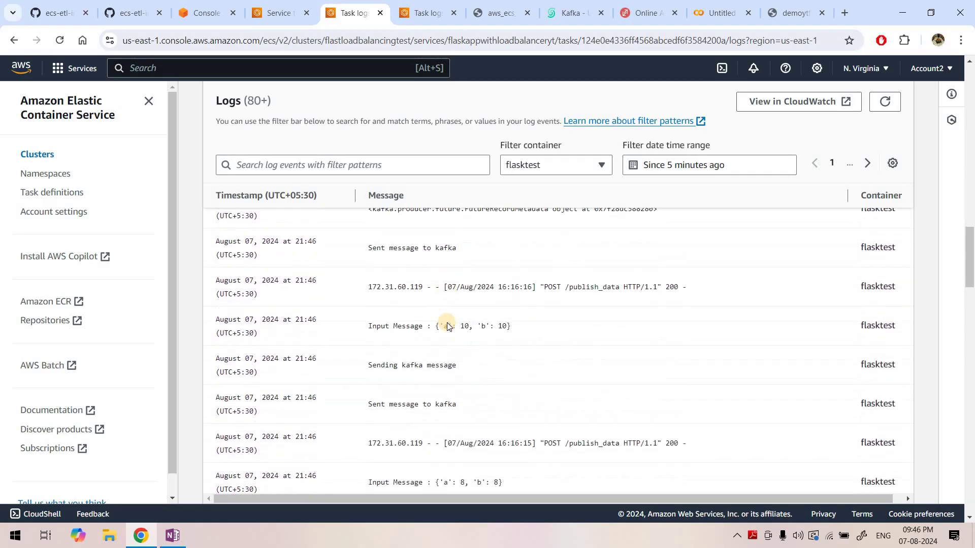
scroll(447, 325, "down", 10)
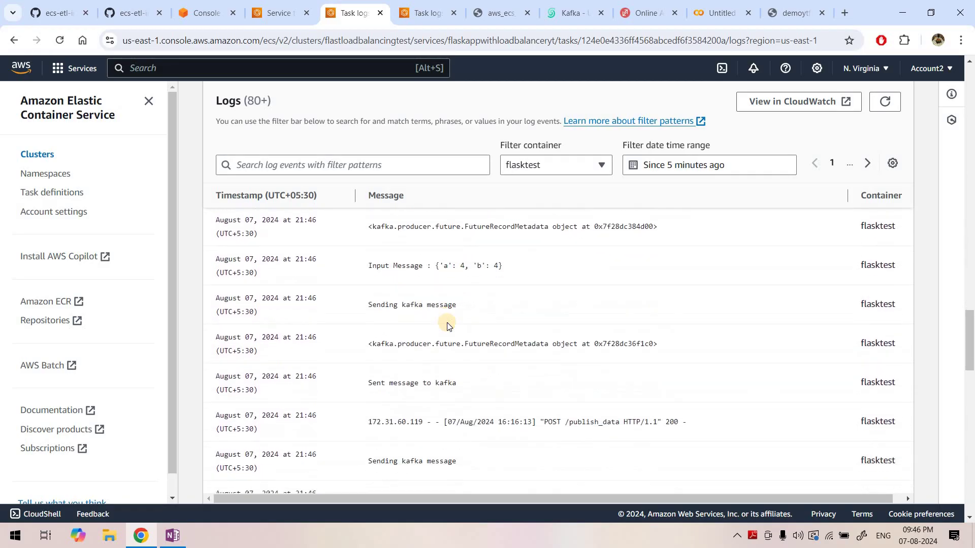
scroll(484, 311, "up", 3)
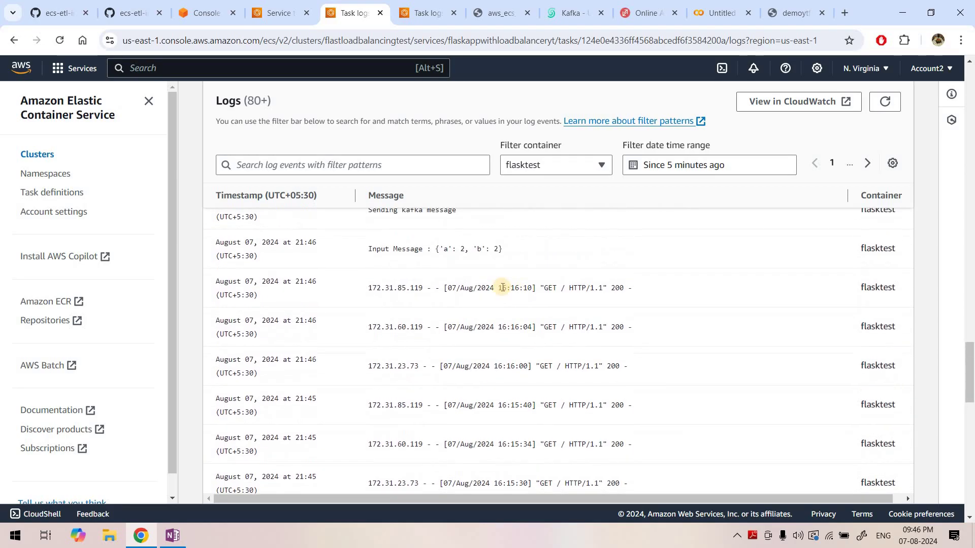
left_click_drag(431, 292, 501, 293)
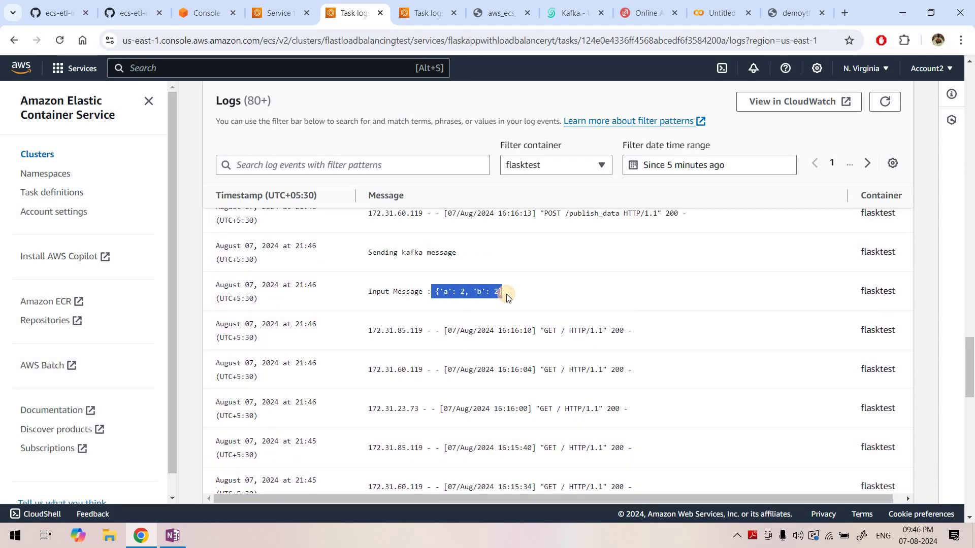
left_click(506, 294)
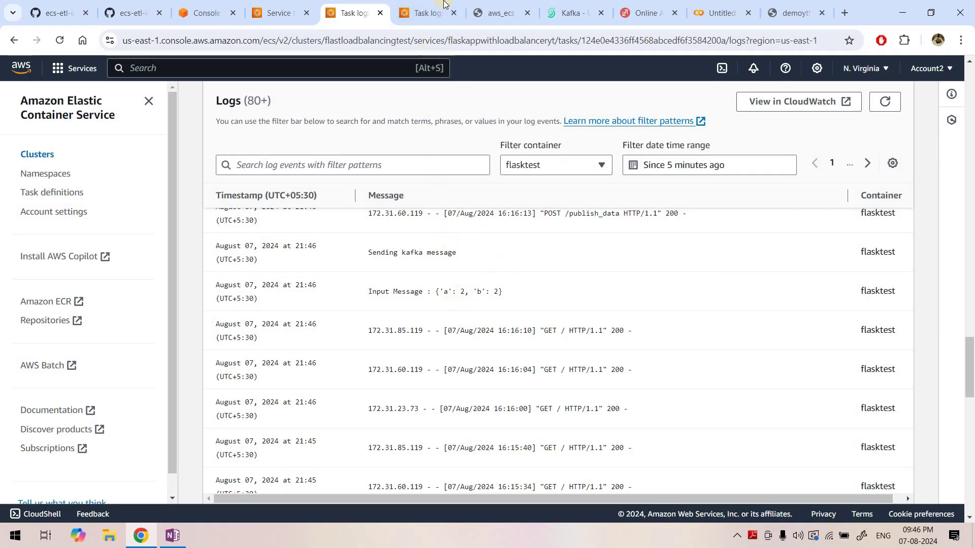
- Refresh the second task's logs and examine which input message payloads it received, down to the earliest one
left_click(431, 13)
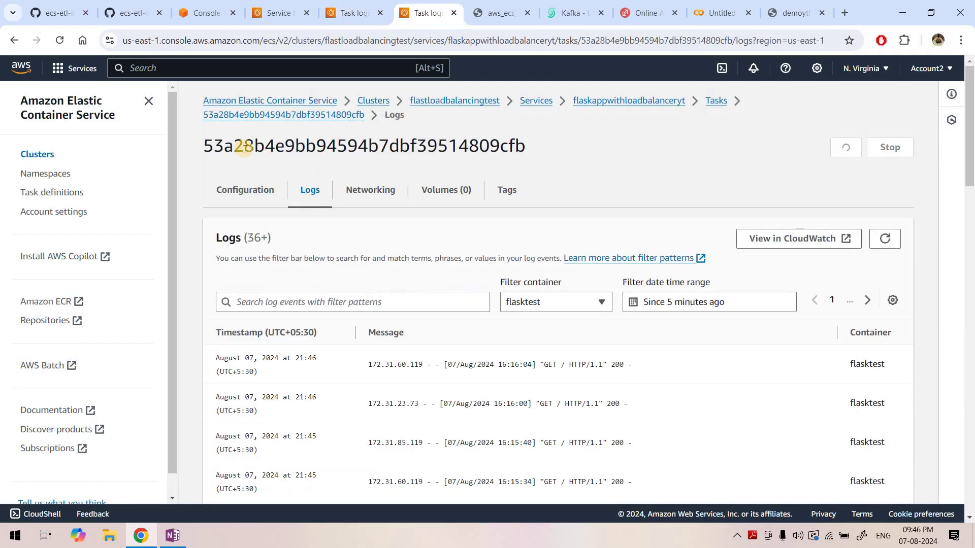
left_click(885, 239)
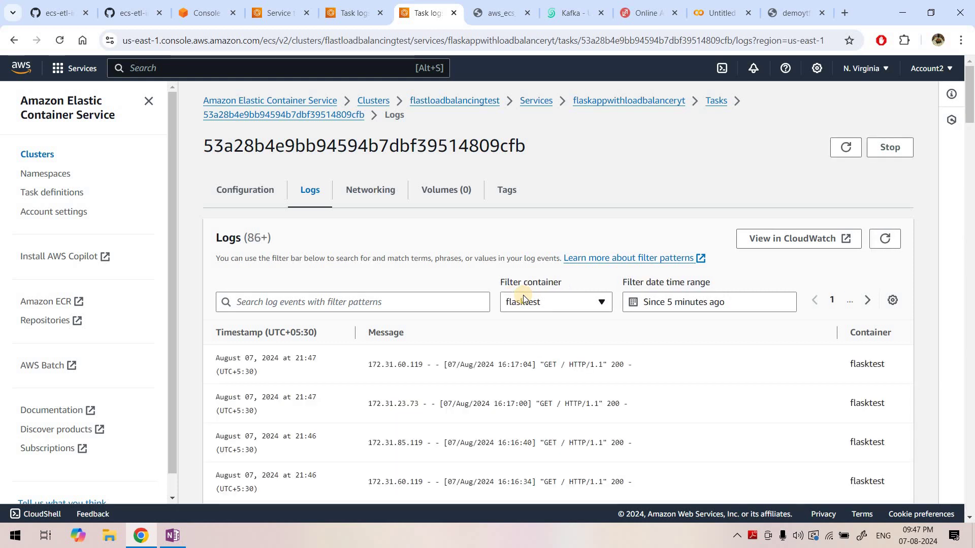
scroll(524, 298, "down", 3)
scroll(523, 300, "down", 20)
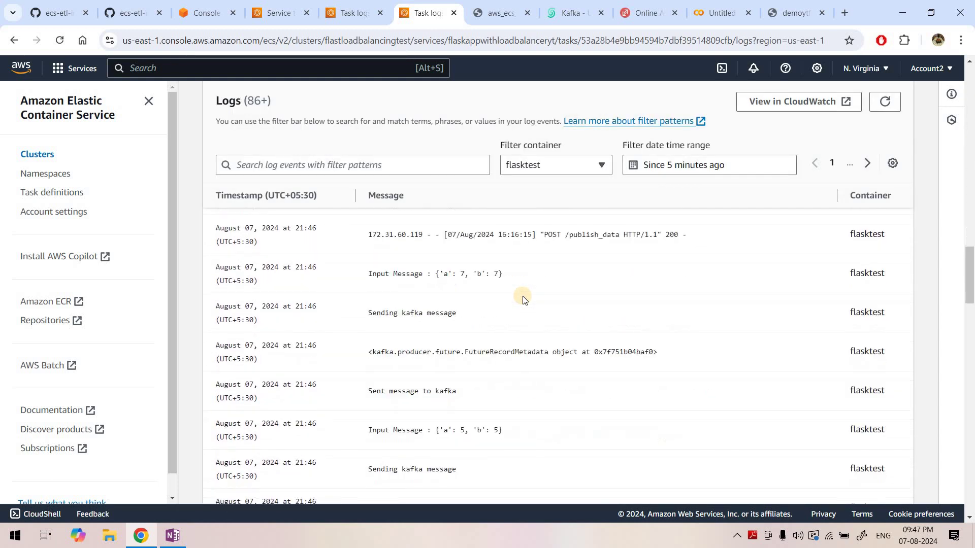
scroll(523, 300, "down", 3)
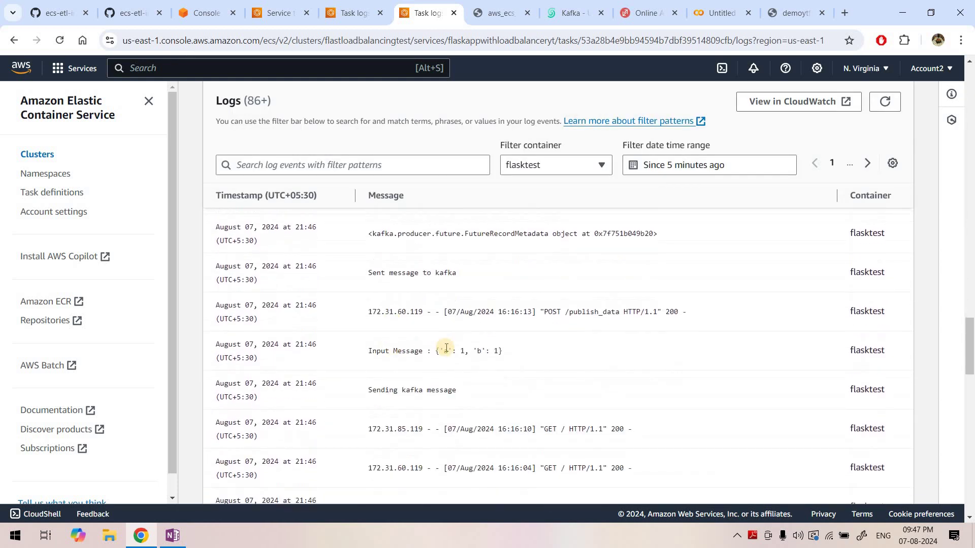
left_click_drag(502, 351, 435, 351)
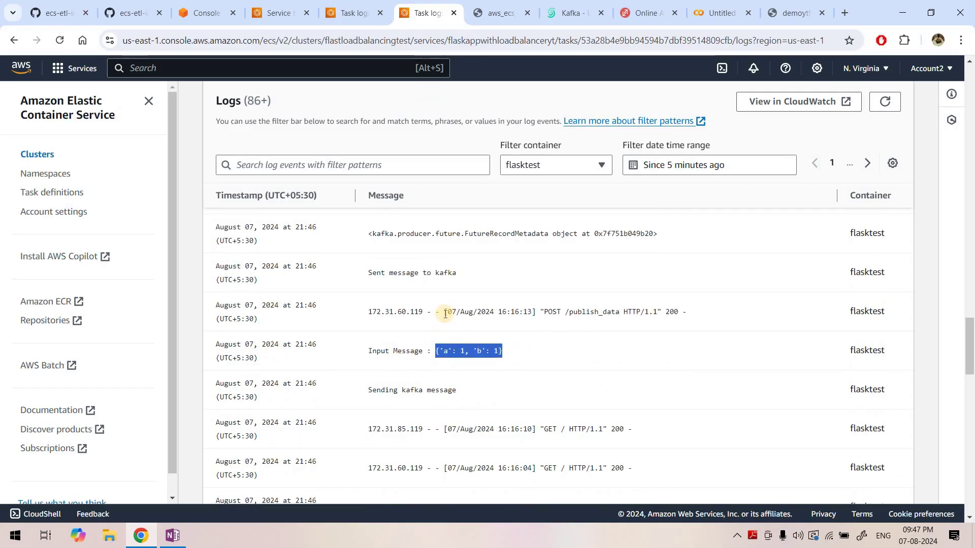
- Compare the first few input message payloads between the two tasks' logs to see how the requests were split
left_click(336, 13)
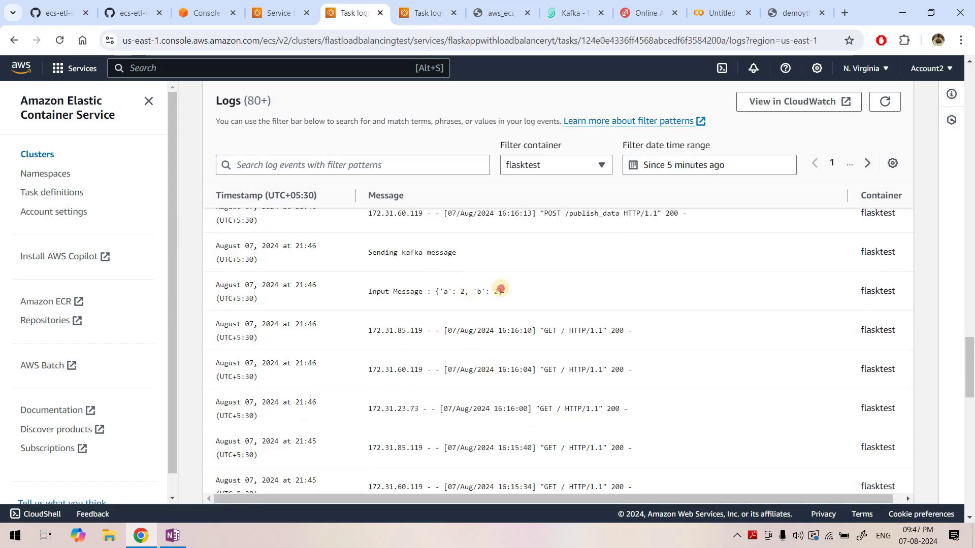
left_click_drag(427, 291, 502, 292)
scroll(473, 303, "up", 4)
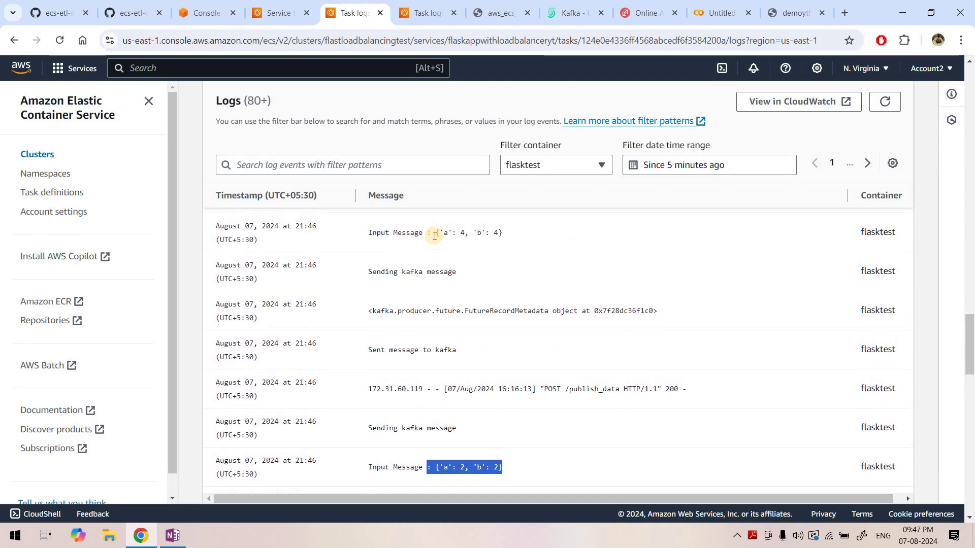
left_click_drag(505, 234, 421, 237)
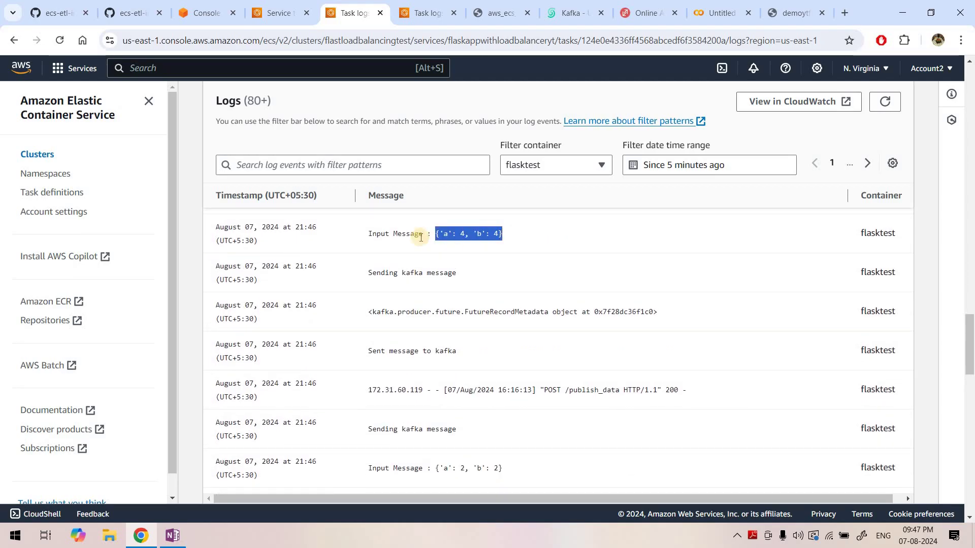
left_click(430, 10)
scroll(457, 284, "up", 5)
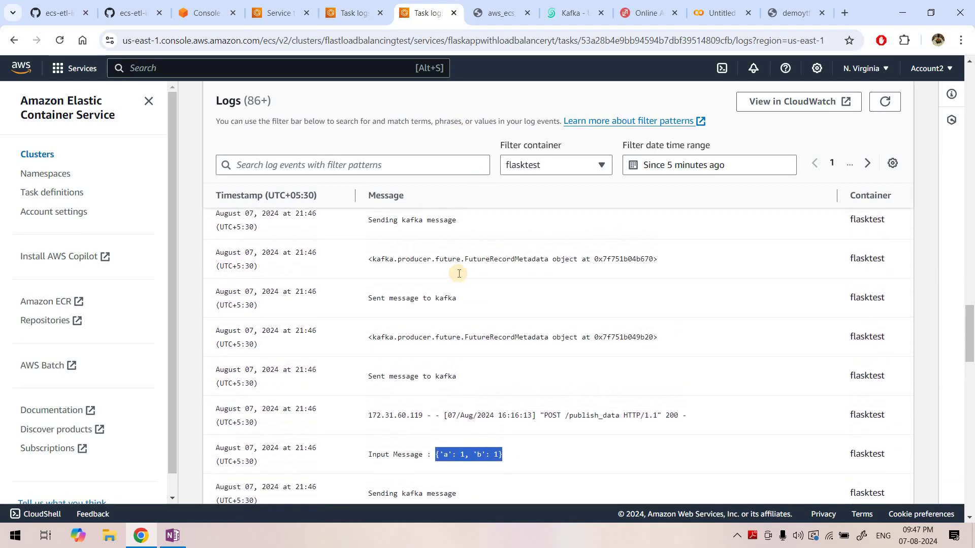
left_click_drag(435, 324, 503, 324)
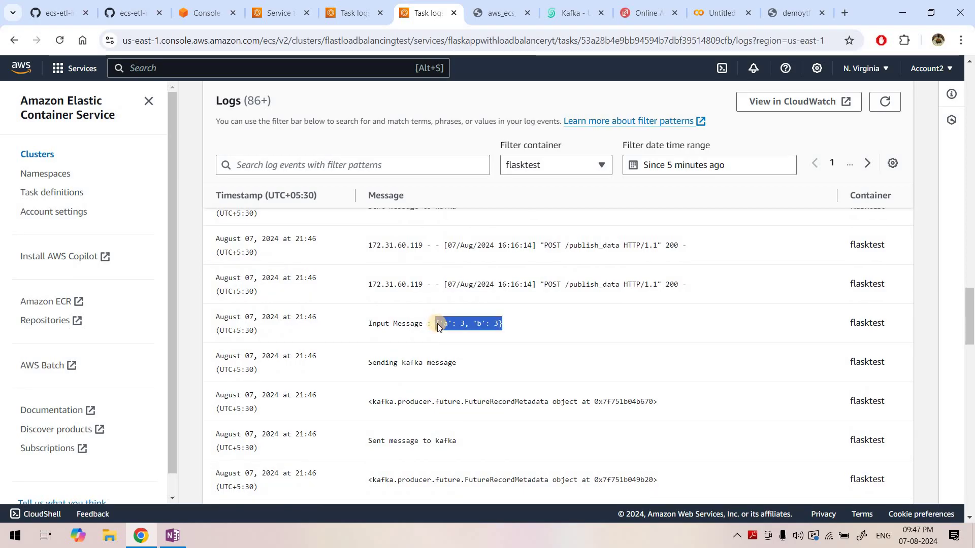
scroll(445, 305, "up", 3)
left_click_drag(501, 260, 435, 260)
- Copy the payload {'a': 6, 'b': 6} from the first task's logs and search for it on the second task's log page
left_click(354, 13)
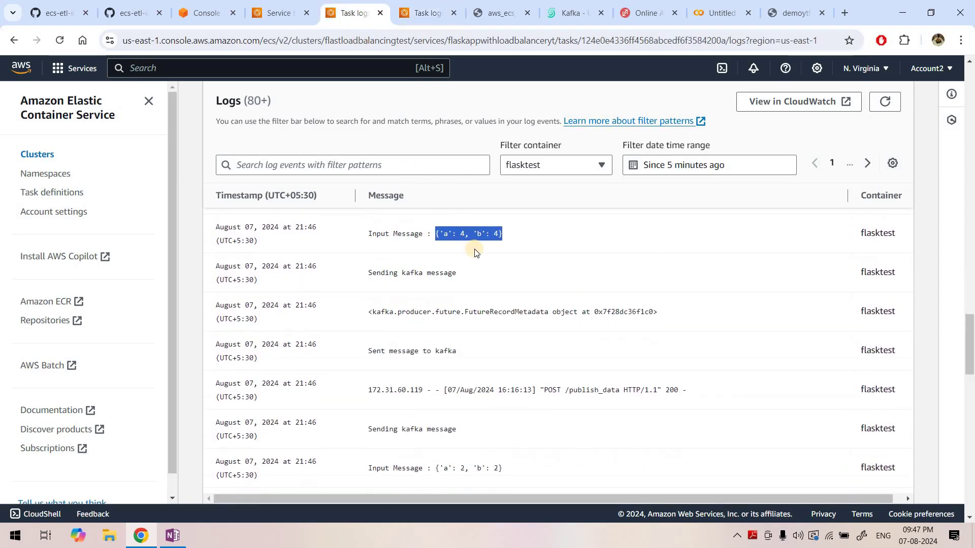
scroll(473, 300, "up", 5)
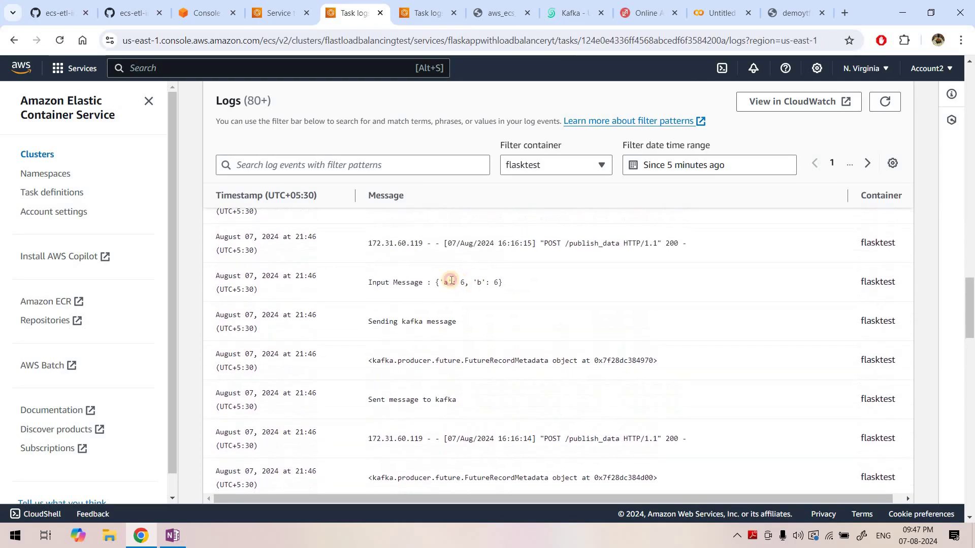
left_click_drag(502, 282, 438, 281)
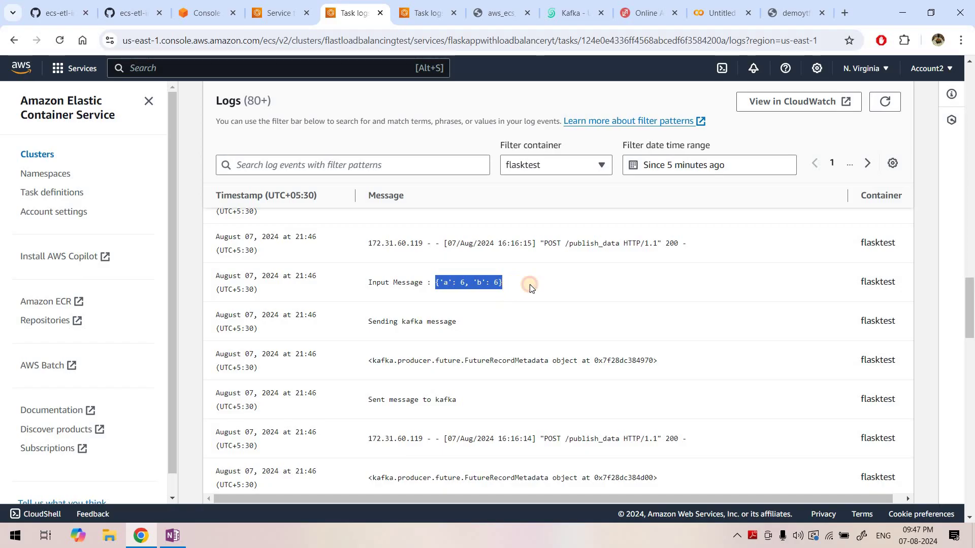
left_click_drag(529, 283, 433, 285)
left_click(429, 12)
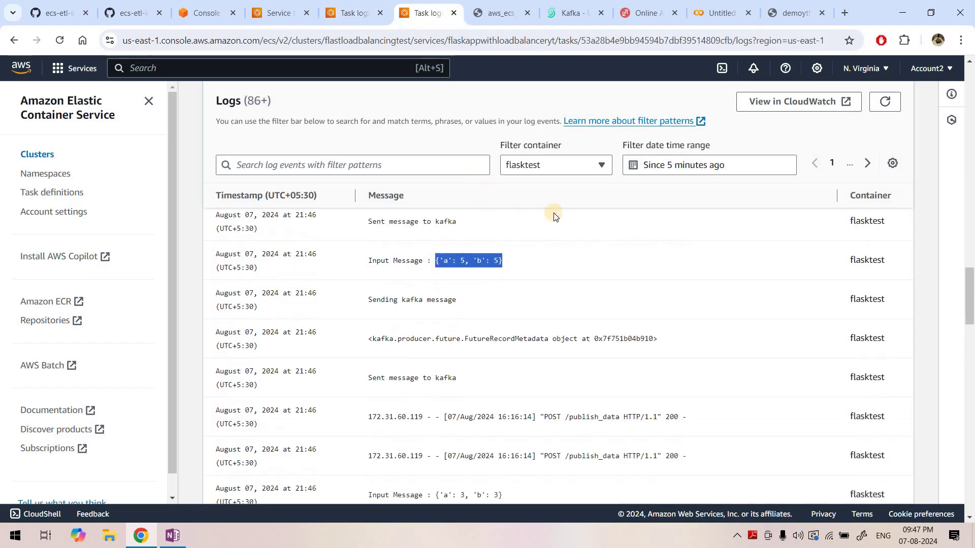
key("ctrl+f")
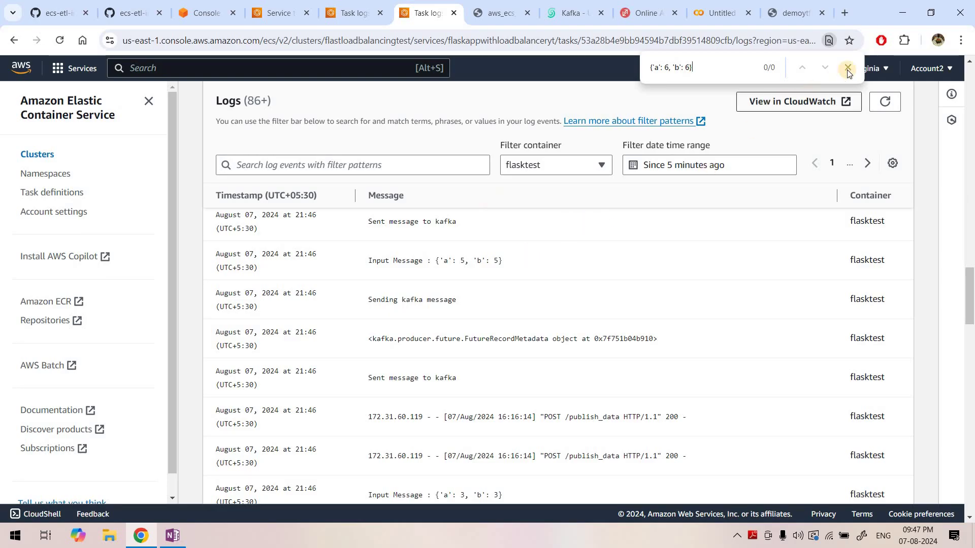
left_click(848, 70)
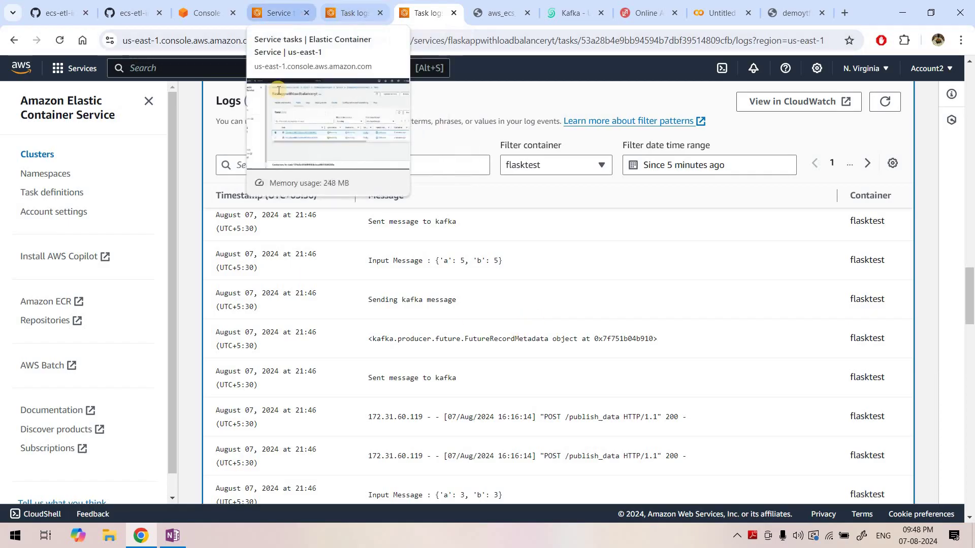
- From the service's tasks page, open a console home tab, and close it along with both task log tabs
left_click(278, 13)
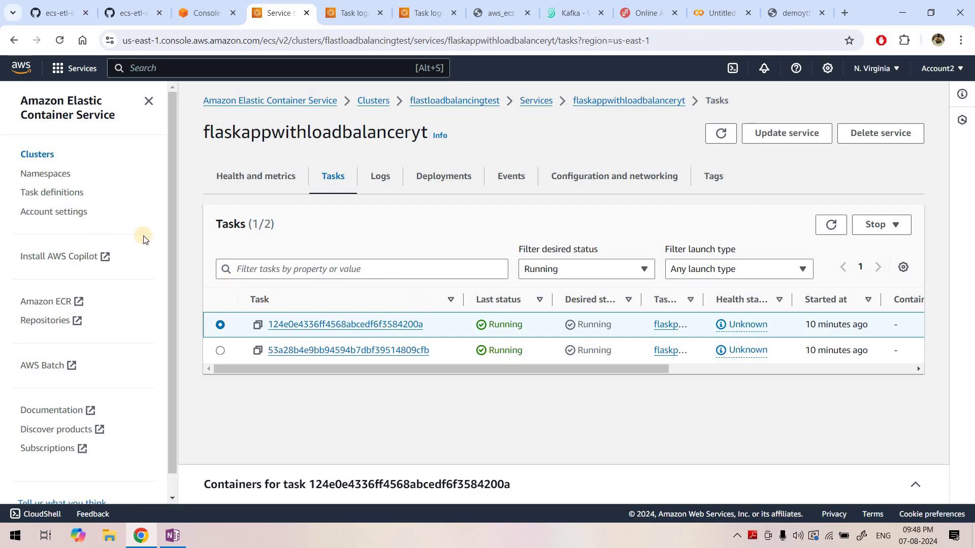
right_click(16, 66)
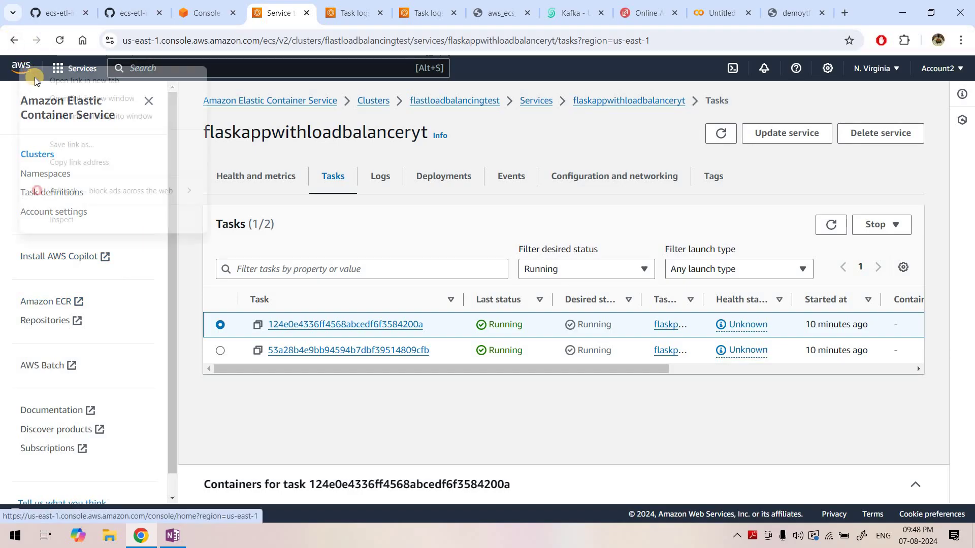
left_click(61, 77)
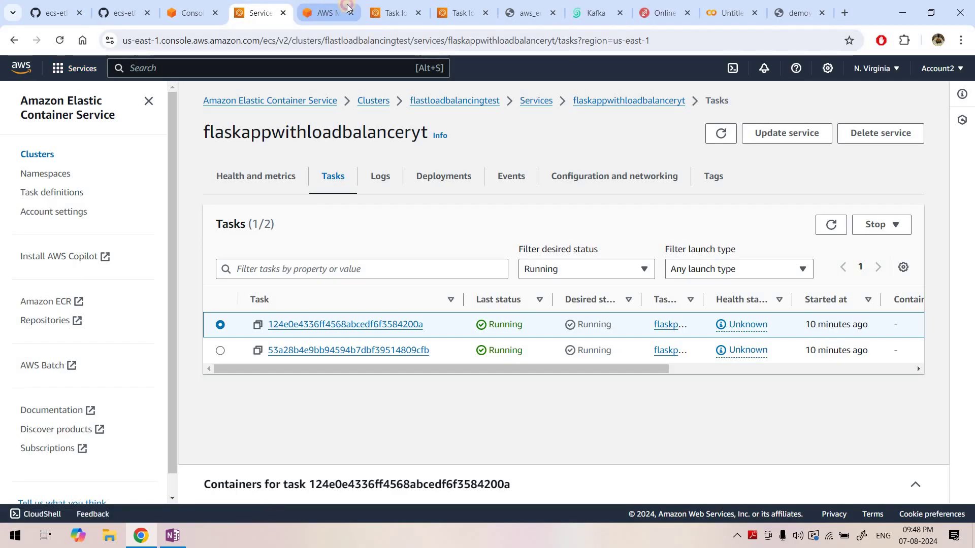
mouse_move(335, 5)
left_mouse_down()
mouse_move(358, 10)
mouse_move(350, 11)
left_mouse_up()
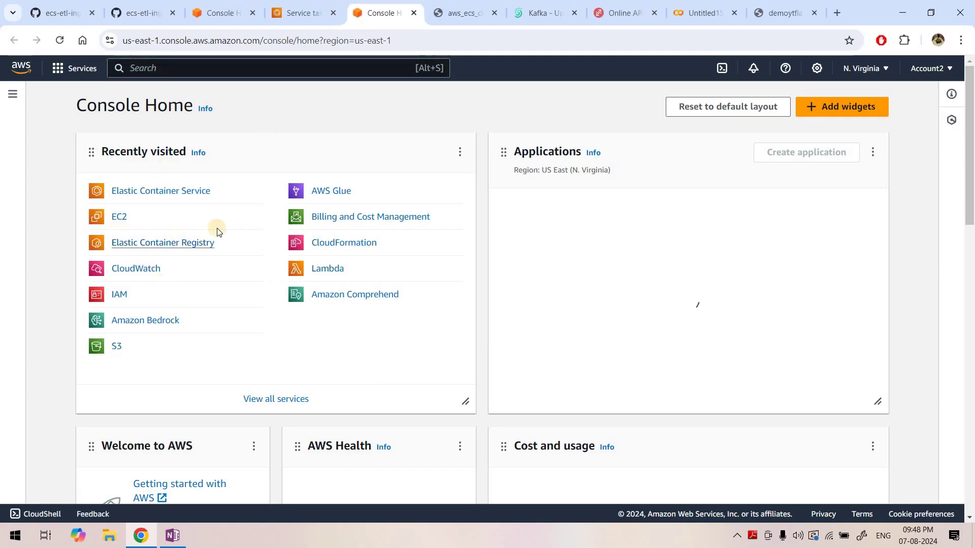
key("ctrl+w")
- Search the AWS console for "load" and open the EC2 Load balancers feature in a new tab placed after the service tab
left_click(245, 68)
type("load")
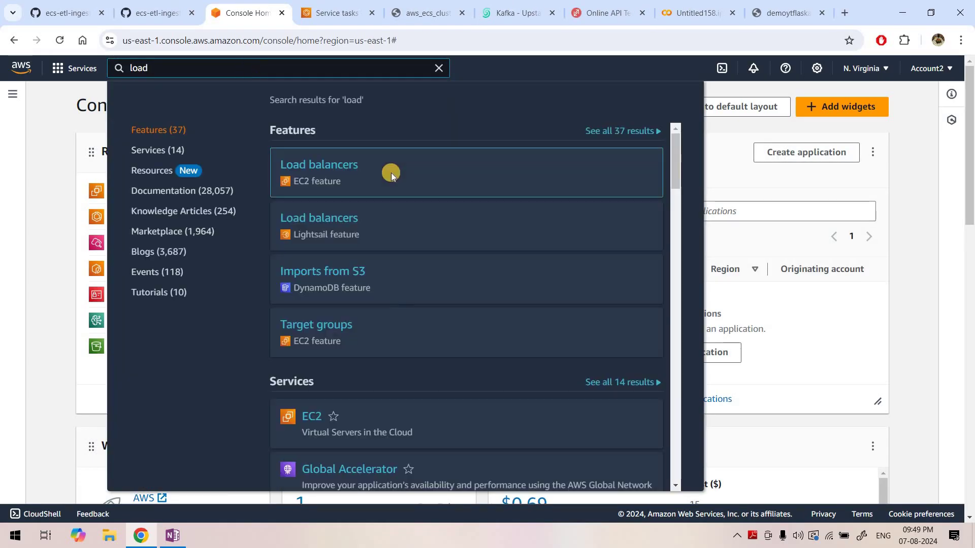
right_click(357, 172)
left_click(376, 174)
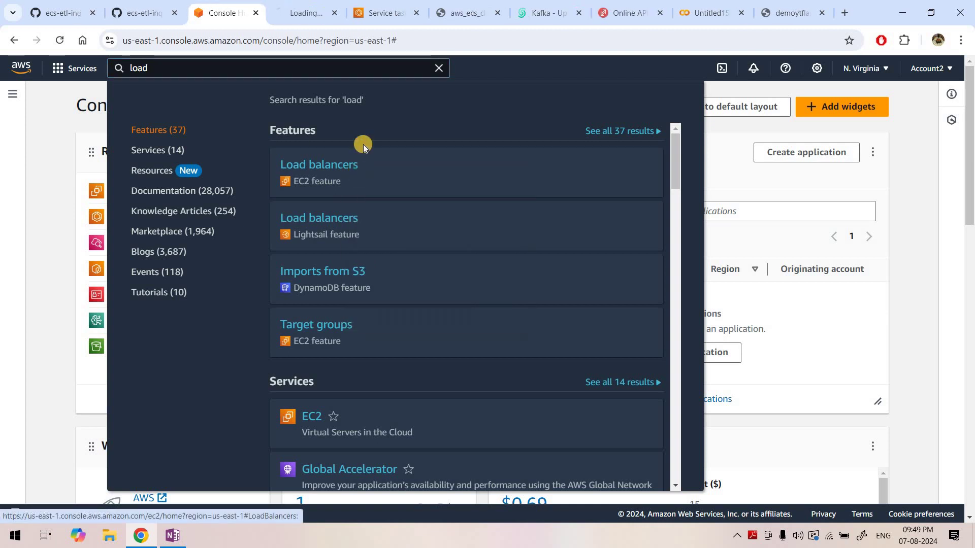
left_click(307, 4)
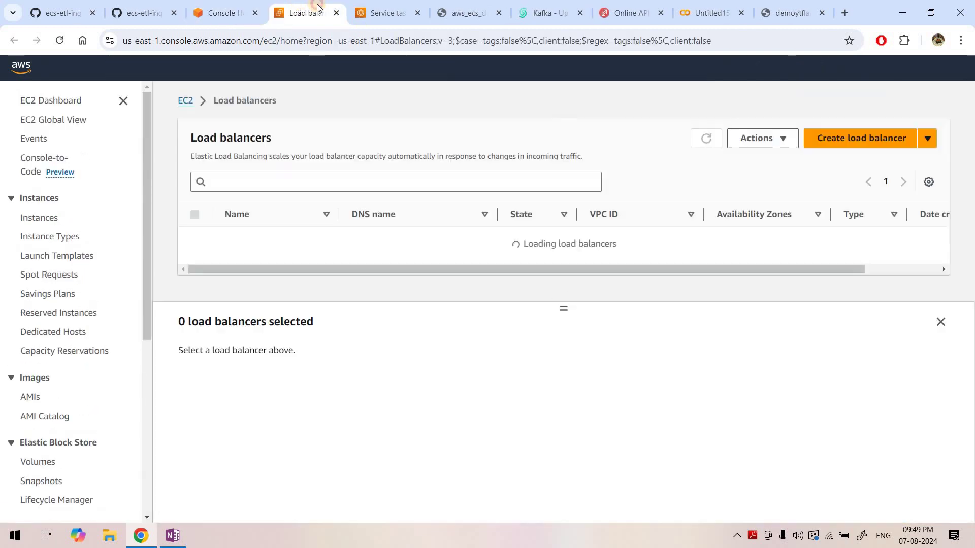
left_click_drag(307, 4, 376, 6)
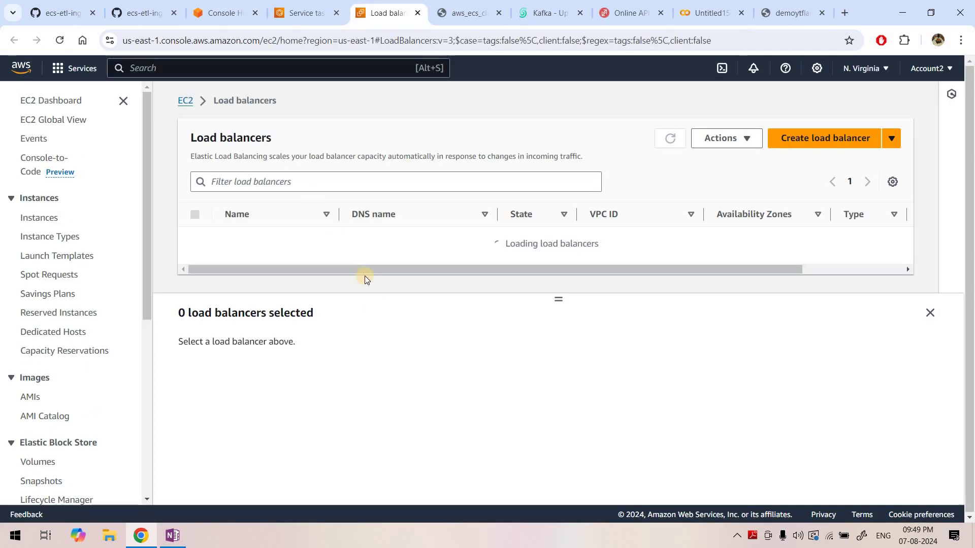
- Open demoytflaskapiloadbalancer, show its resource map with resource details, and examine the target group's registered targets and their health
left_click(272, 239)
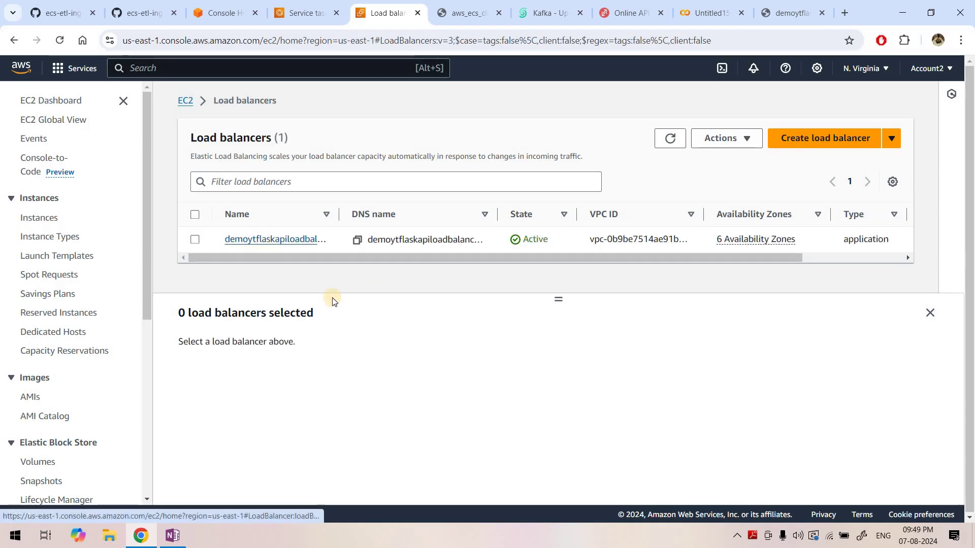
left_click(419, 381)
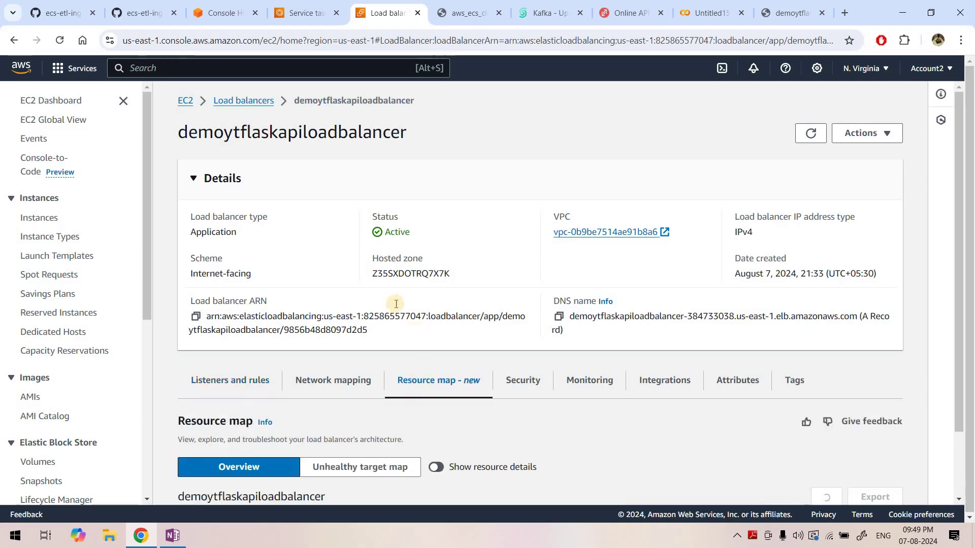
scroll(472, 274, "down", 1)
scroll(577, 320, "down", 3)
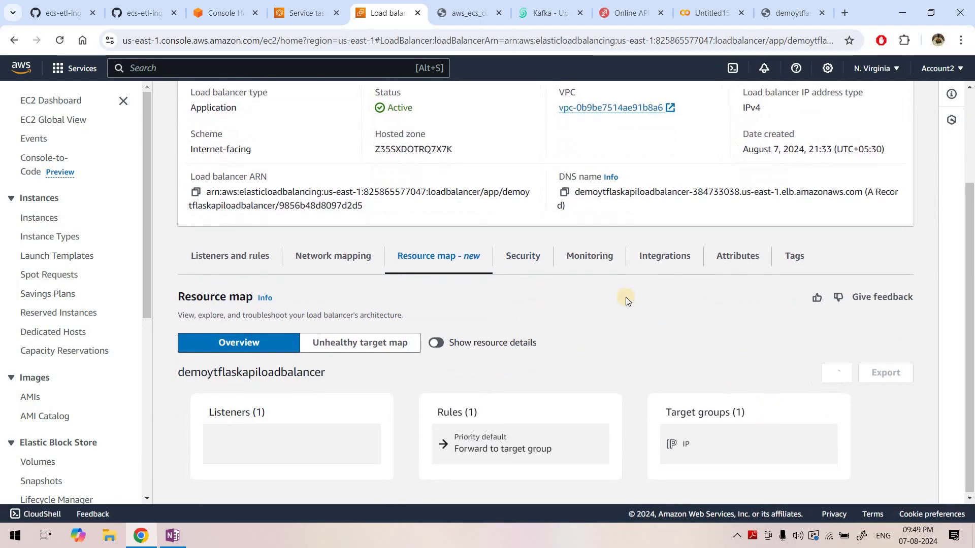
scroll(762, 325, "right", 3)
scroll(598, 359, "up", 3)
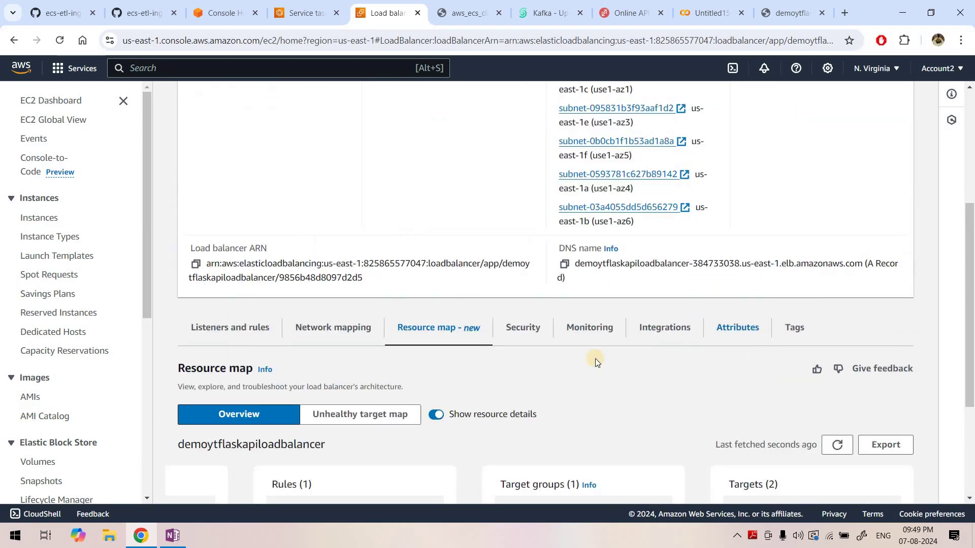
scroll(771, 368, "down", 3)
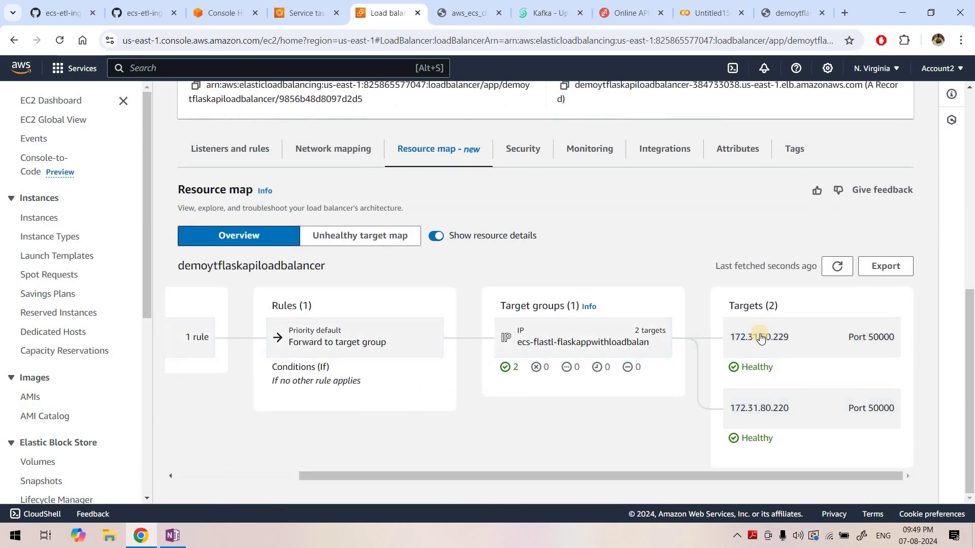
- Copy the private IP 172.31.80.220 from the first task's configuration and search for it on the load balancer's resource map
left_click(300, 12)
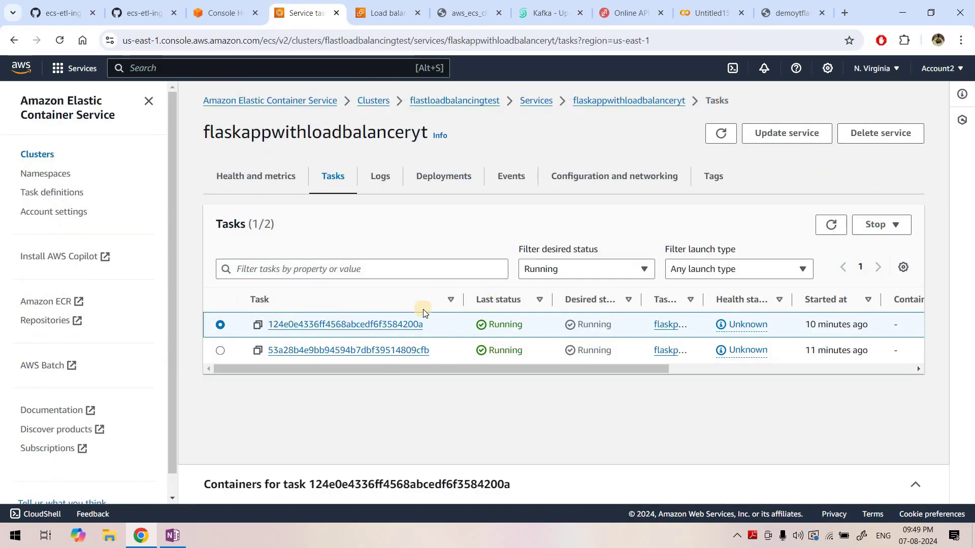
left_click(381, 327)
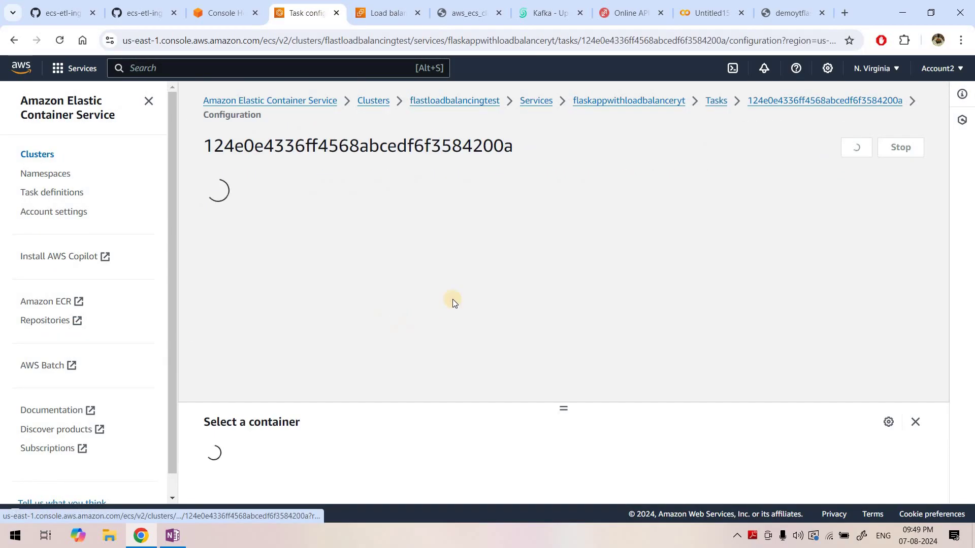
scroll(746, 272, "down", 3)
scroll(746, 272, "down", 3)
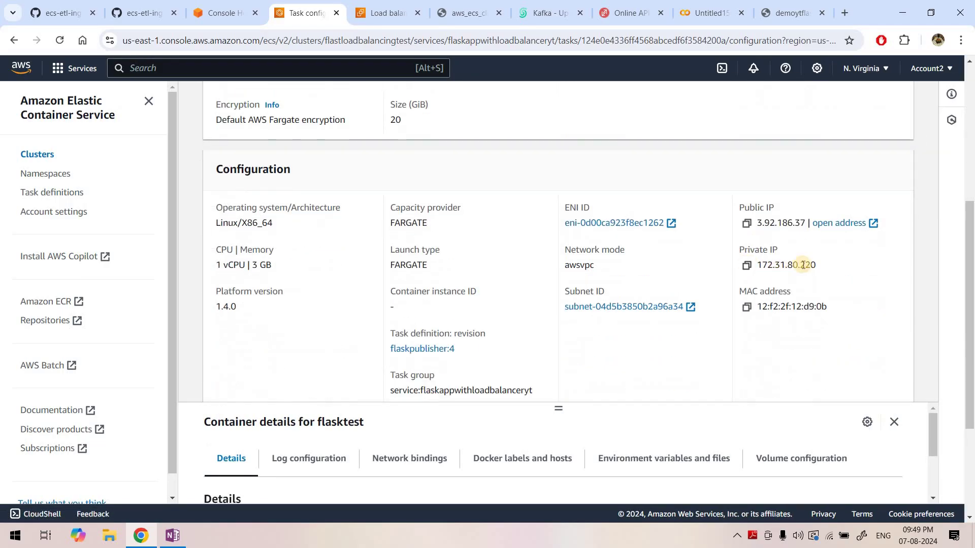
left_click(746, 265)
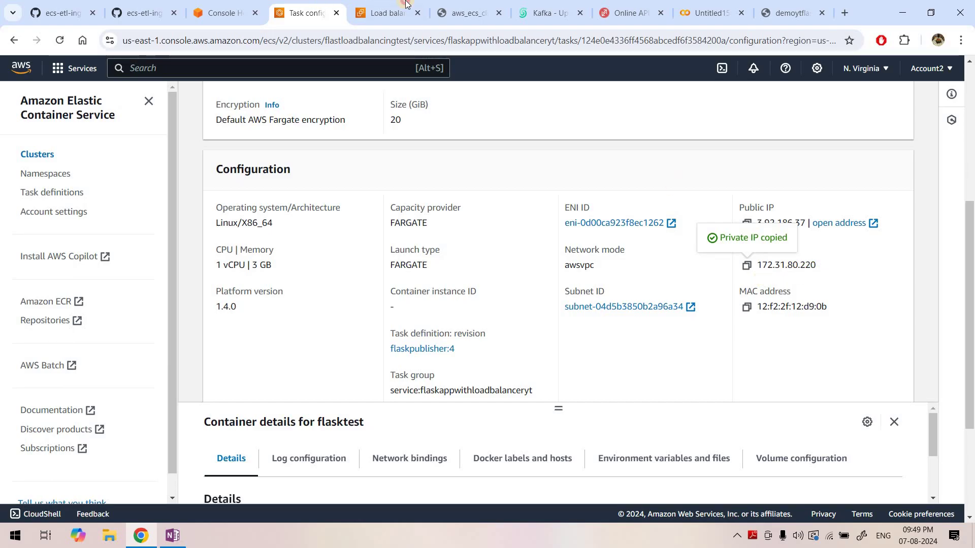
left_click(389, 12)
key("ctrl+f")
key("ctrl+v")
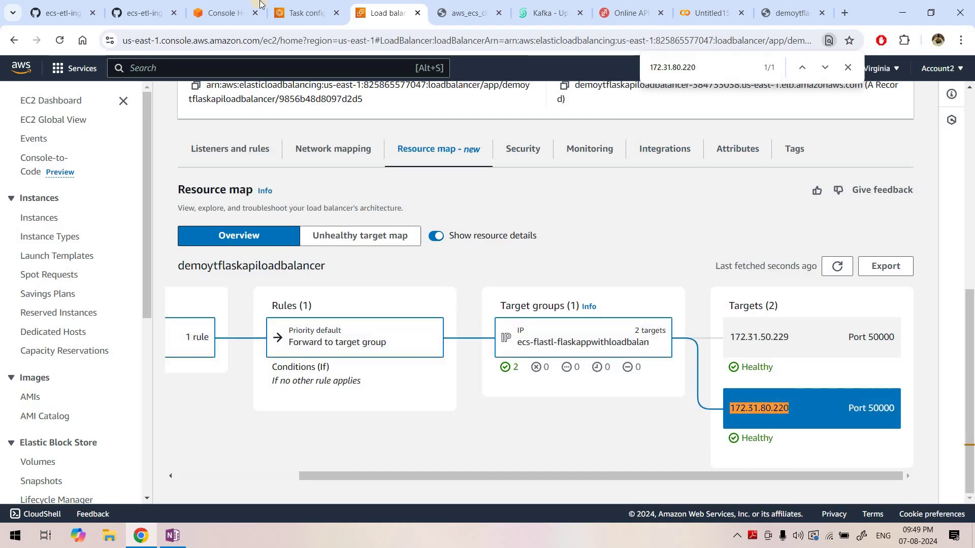
- Stop the first task, 124e0e4336ff4568abcedf6f3584200a, from its configuration page and confirm the stop
left_click(307, 12)
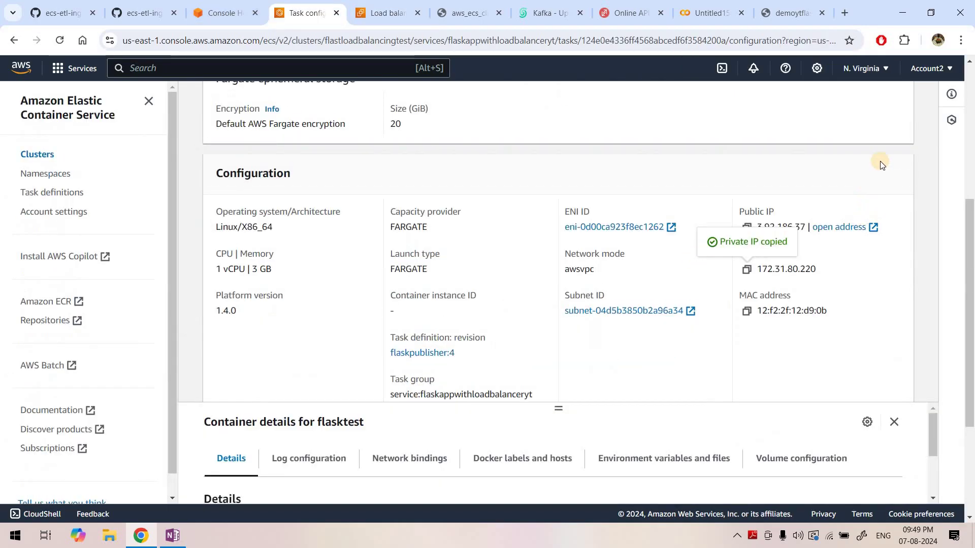
scroll(882, 163, "up", 6)
left_click(888, 147)
left_click(647, 355)
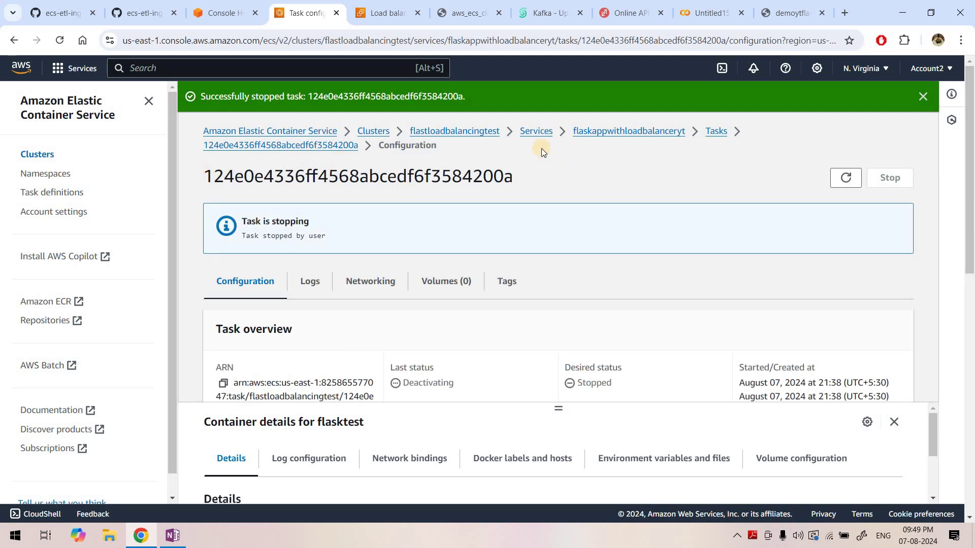
- Return to the flaskappwithloadbalanceryt service through the cluster's services and check its task status and load balancer health
left_click(546, 131)
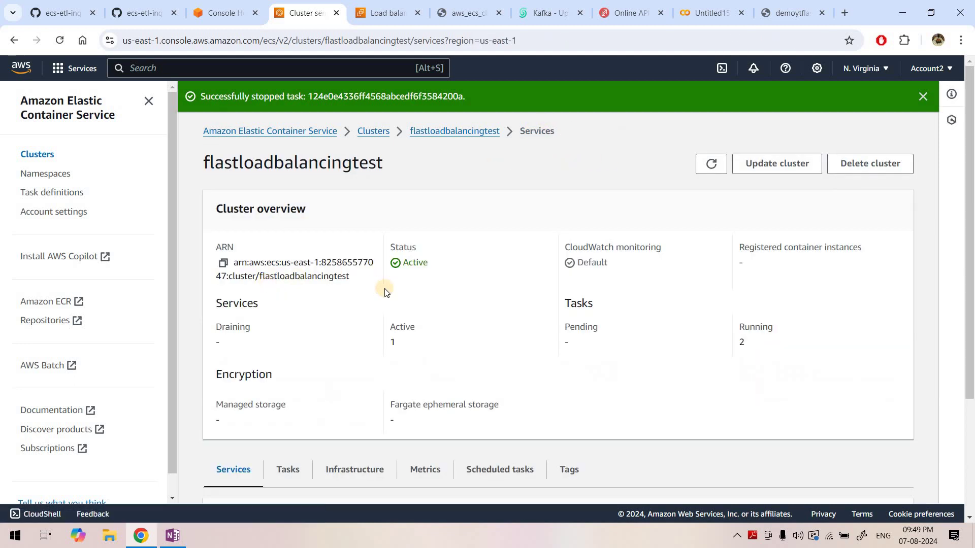
scroll(385, 292, "down", 3)
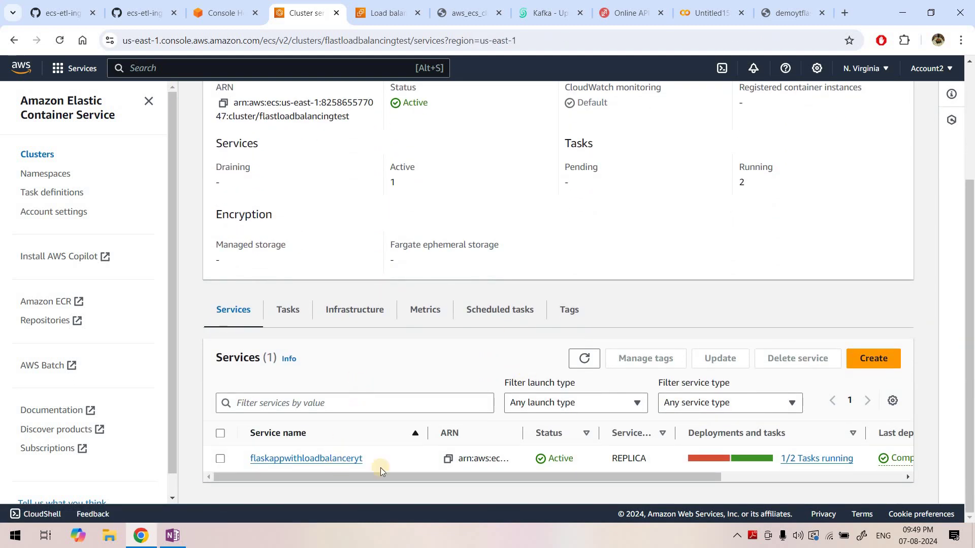
left_click(293, 459)
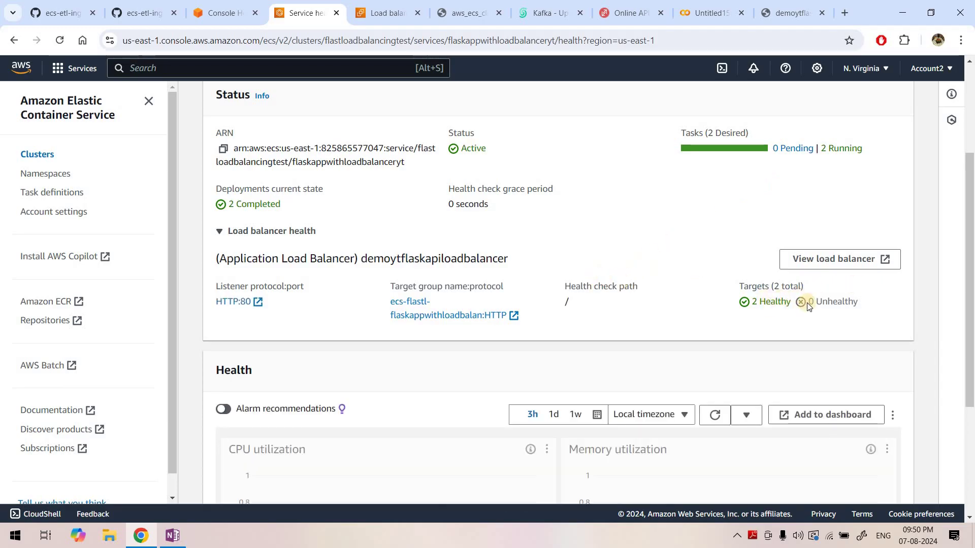
scroll(306, 184, "up", 3)
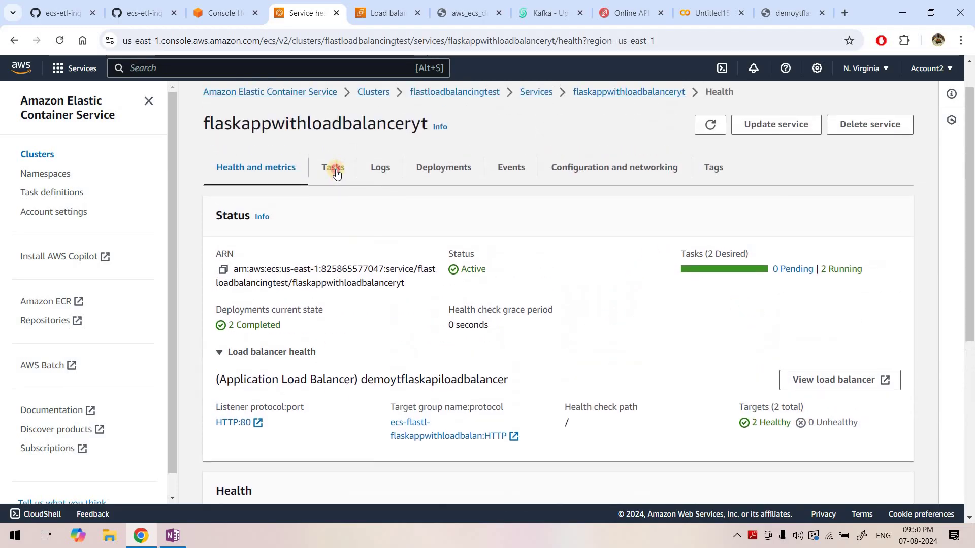
- Show the service's task list and refresh it to follow the status of the task replacing the stopped one
left_click(335, 168)
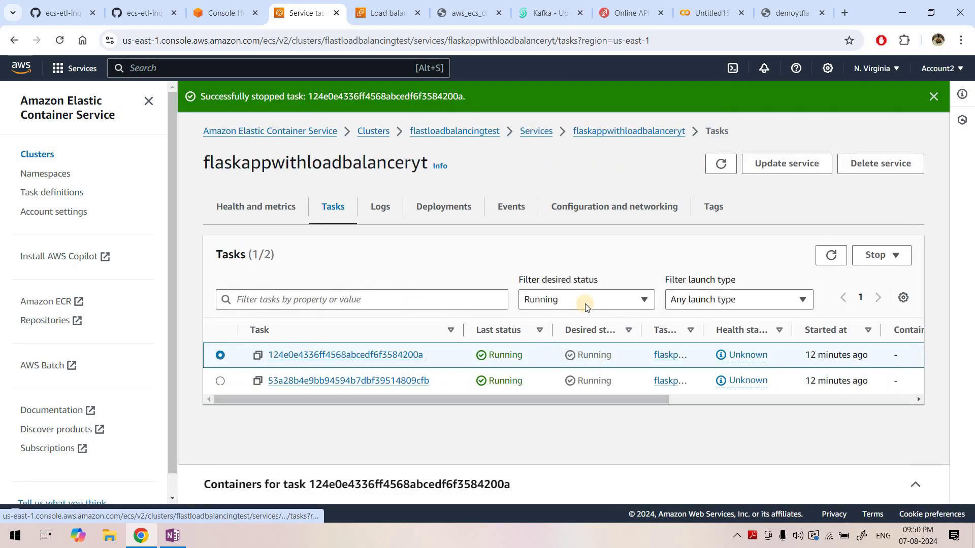
left_click(827, 259)
left_click(375, 361)
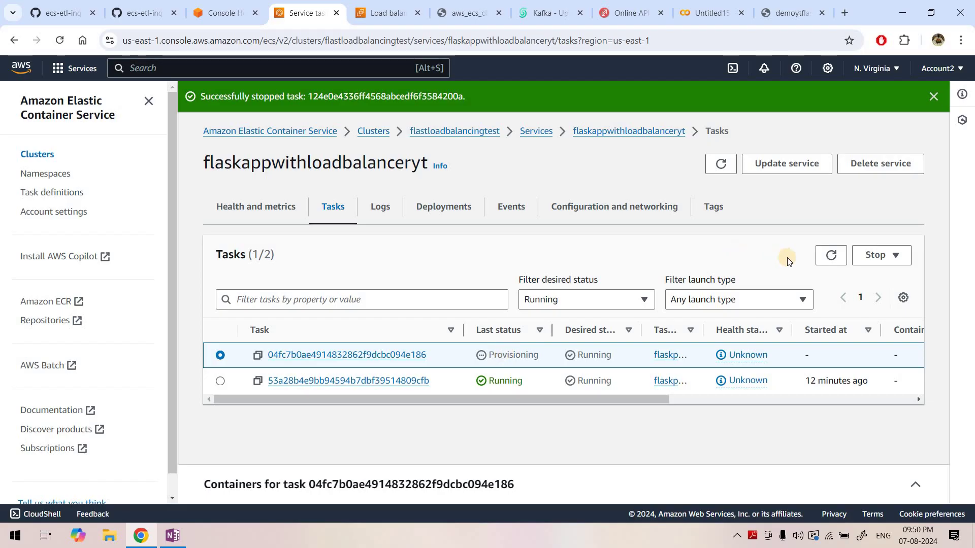
left_click(830, 258)
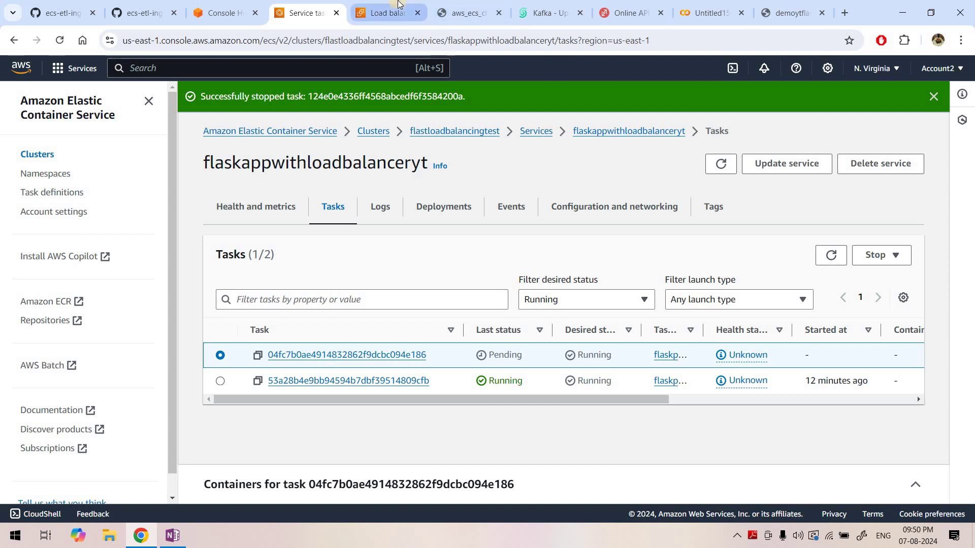
- Refresh the load balancer's resource map and examine the states of targets 172.31.80.220 and 172.31.50.229
left_click(377, 21)
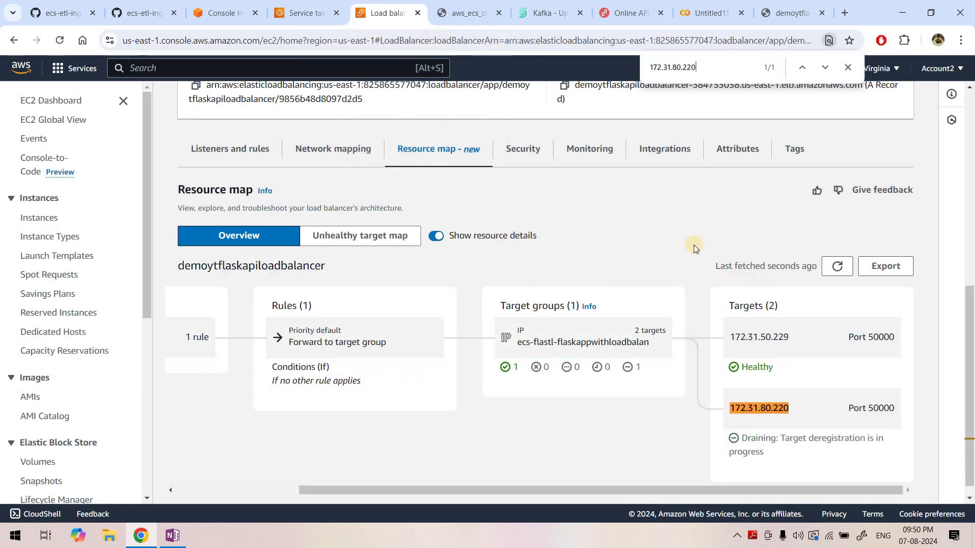
left_click(839, 254)
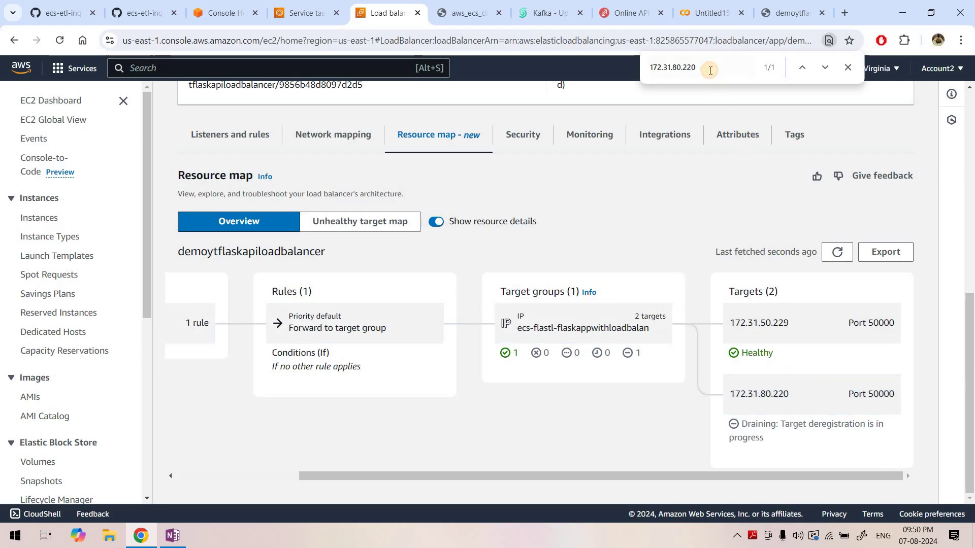
key("Return")
left_click(754, 405)
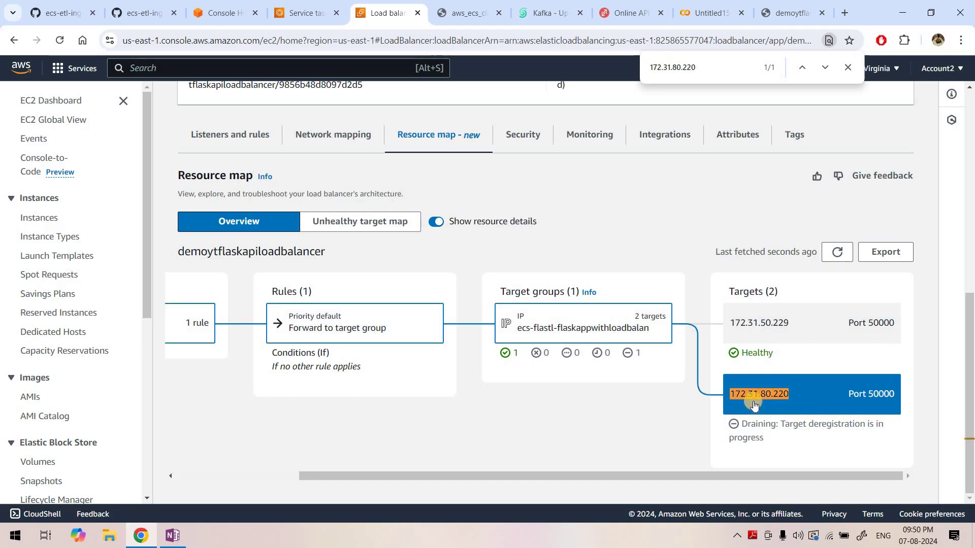
left_click(756, 299)
left_click(744, 319)
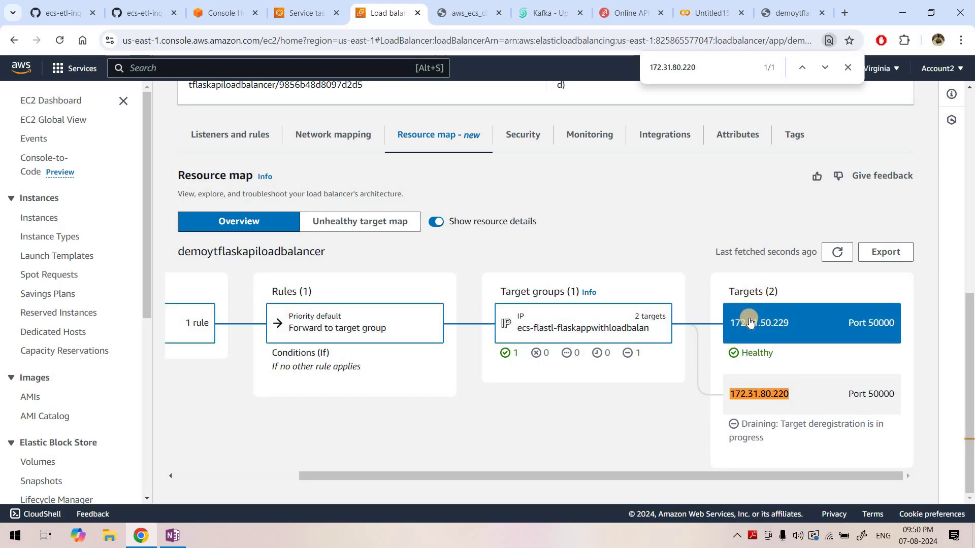
left_click(664, 407)
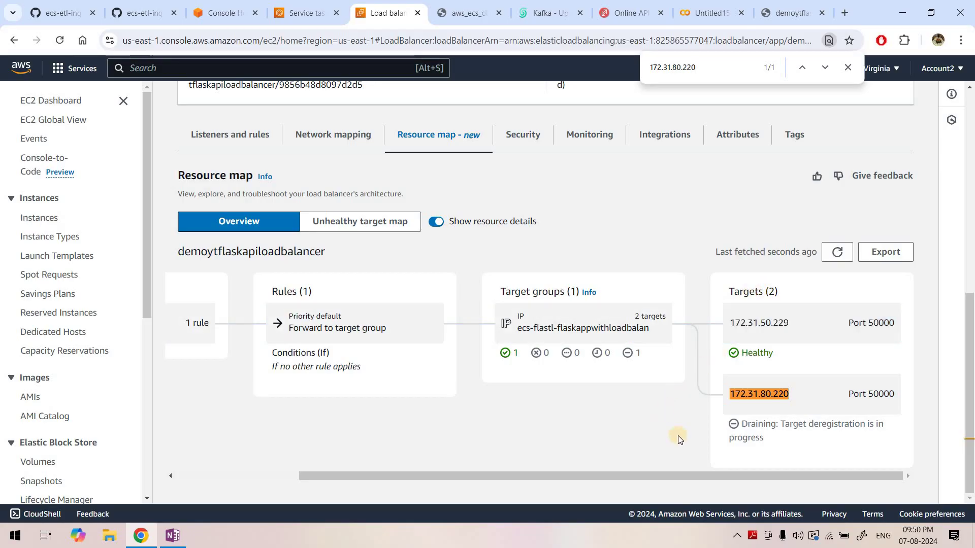
- Refresh the service's task list to recheck the replacement task's status, and return to the load balancer's resource map
key("ctrl+shift+Tab")
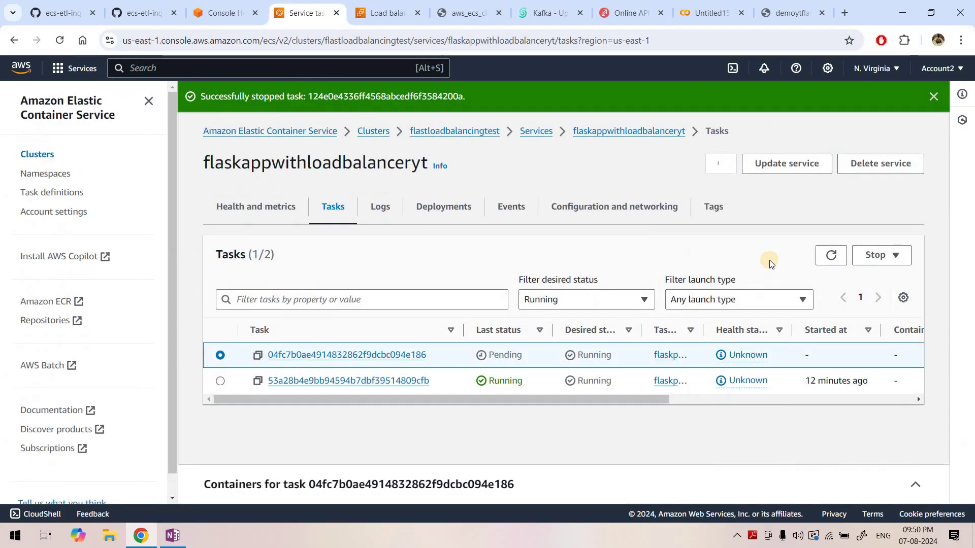
left_click(830, 254)
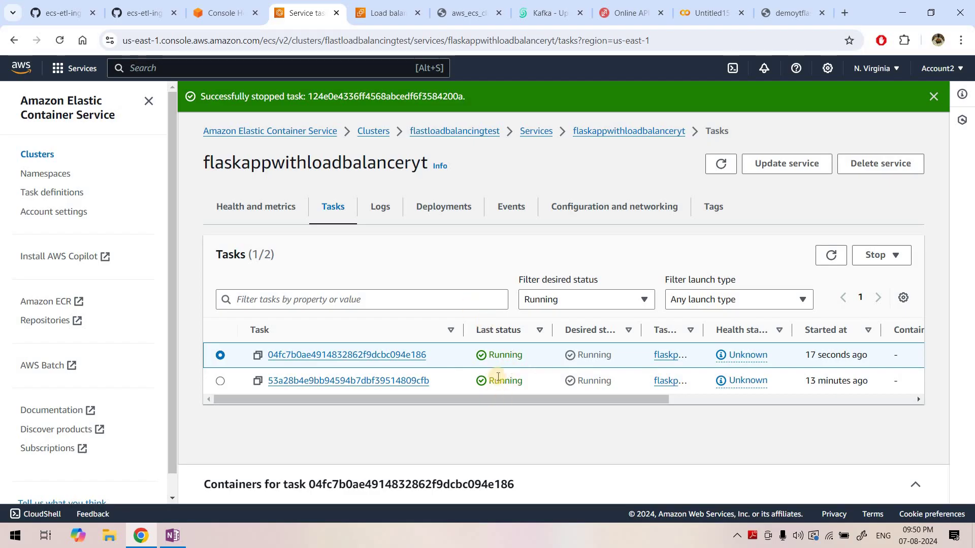
left_click(387, 13)
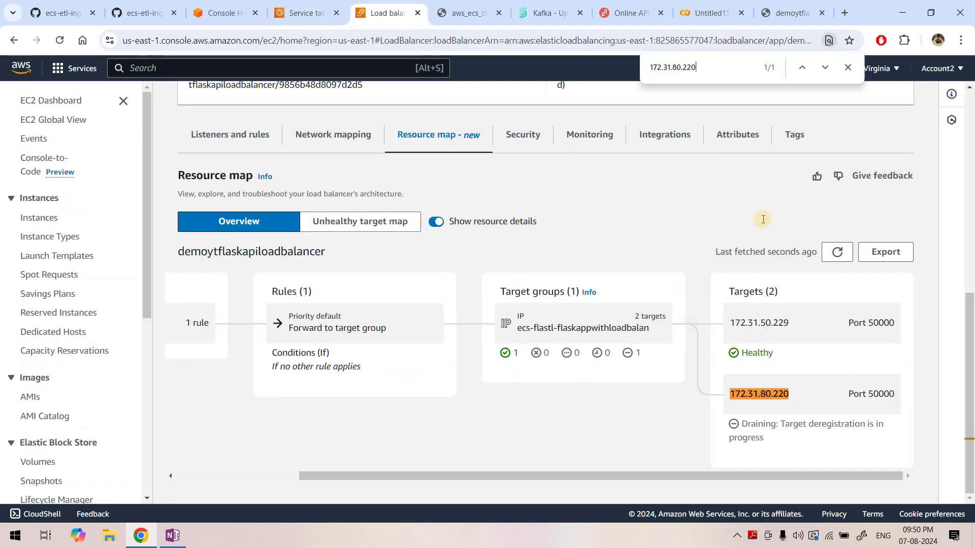
- Refresh the load balancer's resource map and trace the routes to targets 172.31.17.251, 172.31.50.229 and 172.31.80.220
left_click(837, 181)
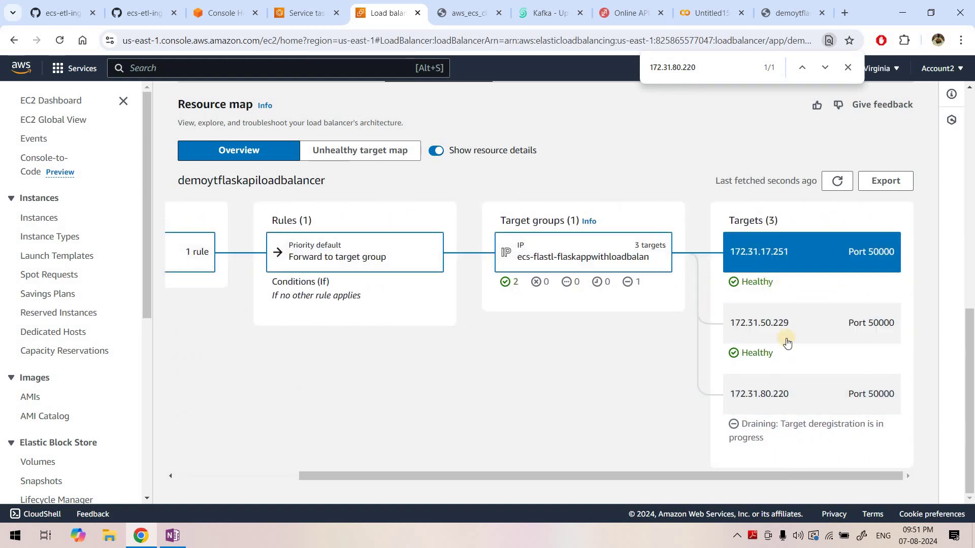
left_click(782, 258)
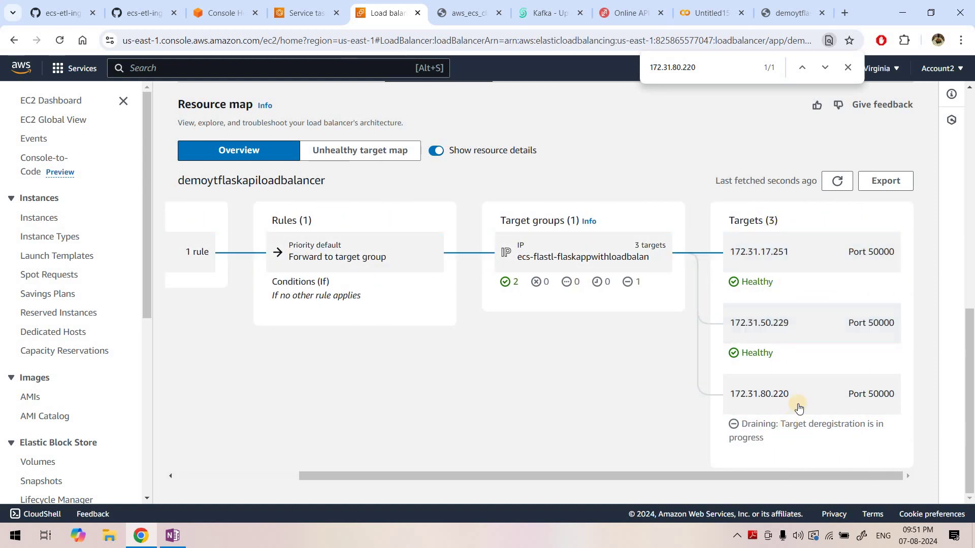
left_click(775, 326)
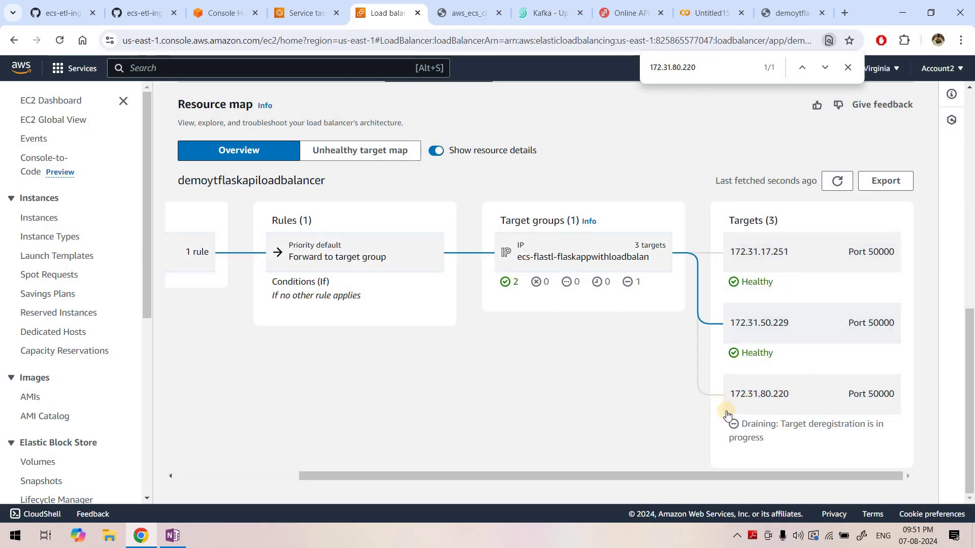
left_click(802, 418)
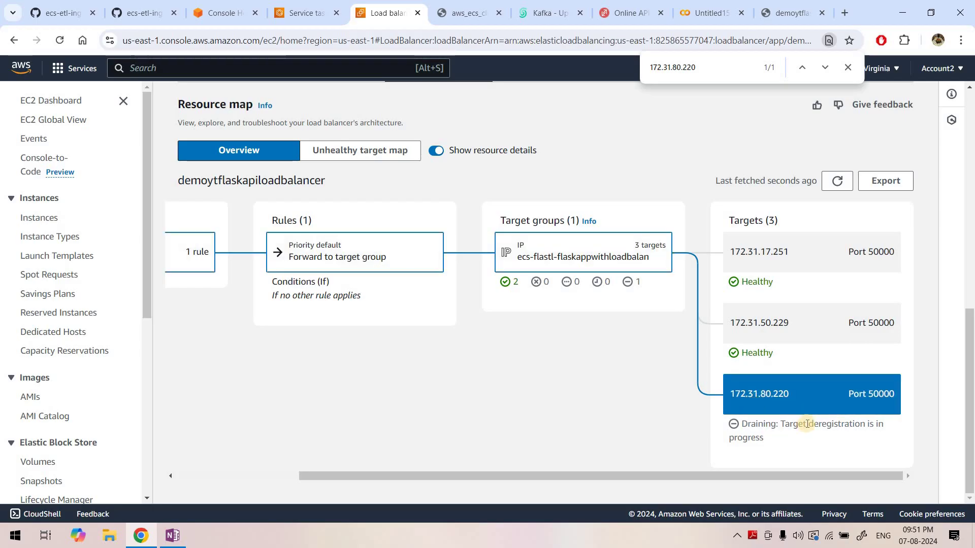
left_click(793, 396)
left_click(787, 391)
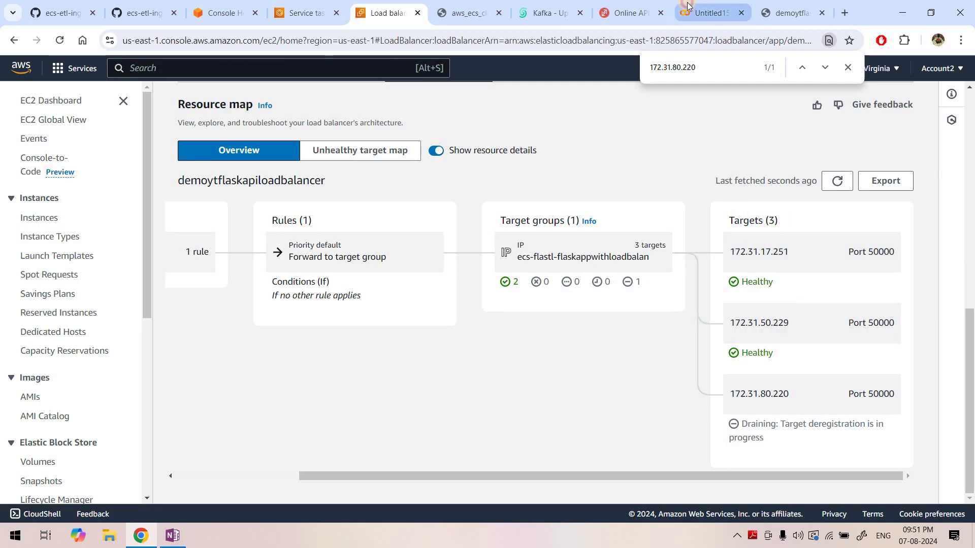
- Switch to the Colab notebook and rerun the cell that sends 20 POST requests through the load balancer
left_click(704, 12)
key("ctrl+Return")
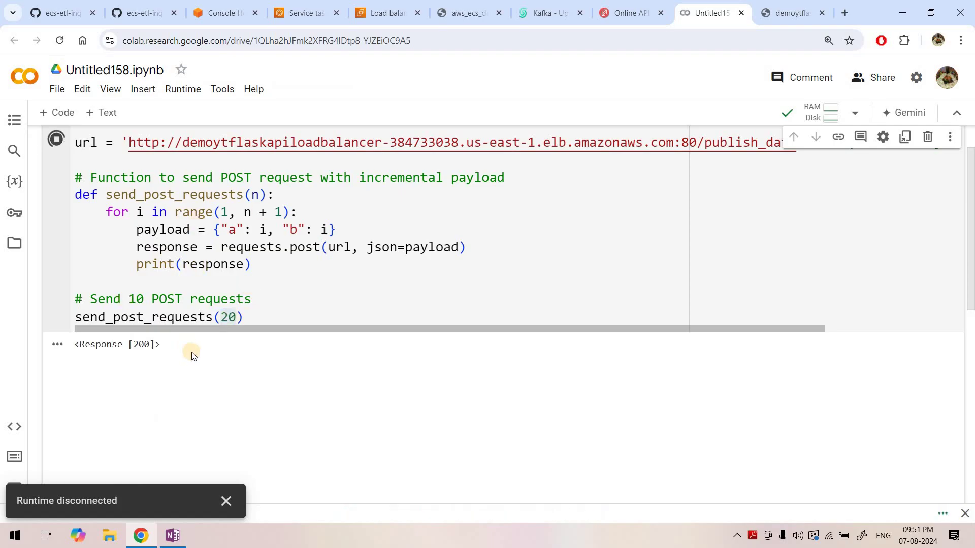
scroll(154, 367, "down", 2)
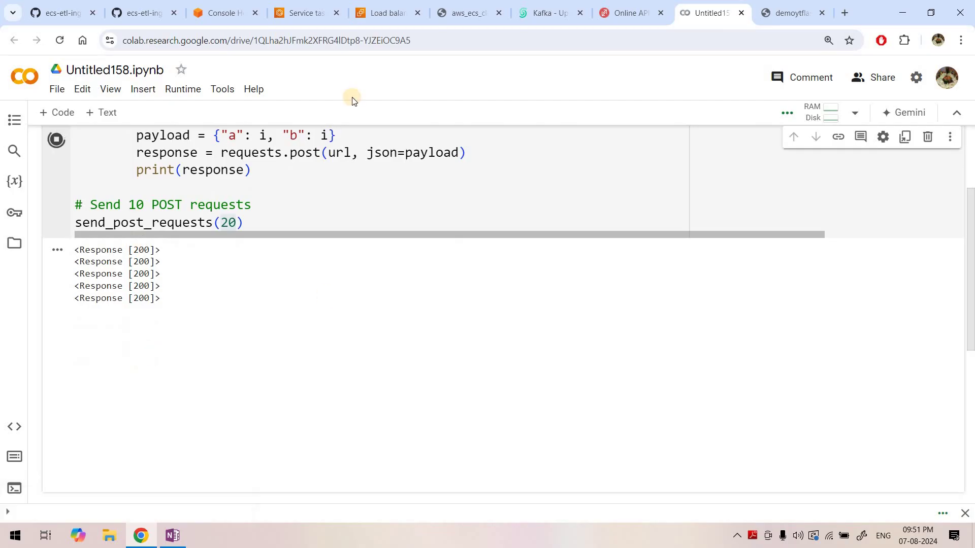
- Return to the ECS service's task list and compare the start times of the replacement task and the older task
left_click(307, 13)
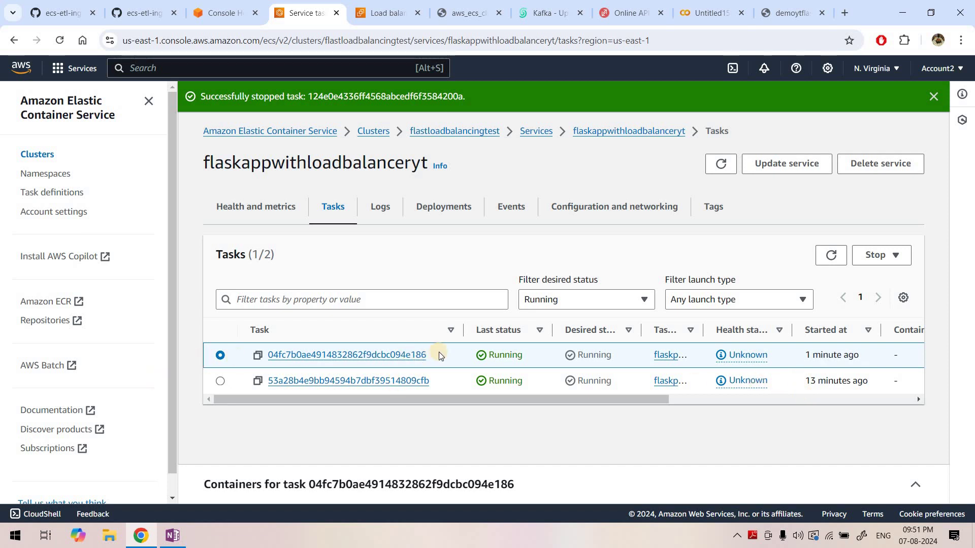
left_click_drag(438, 355, 267, 358)
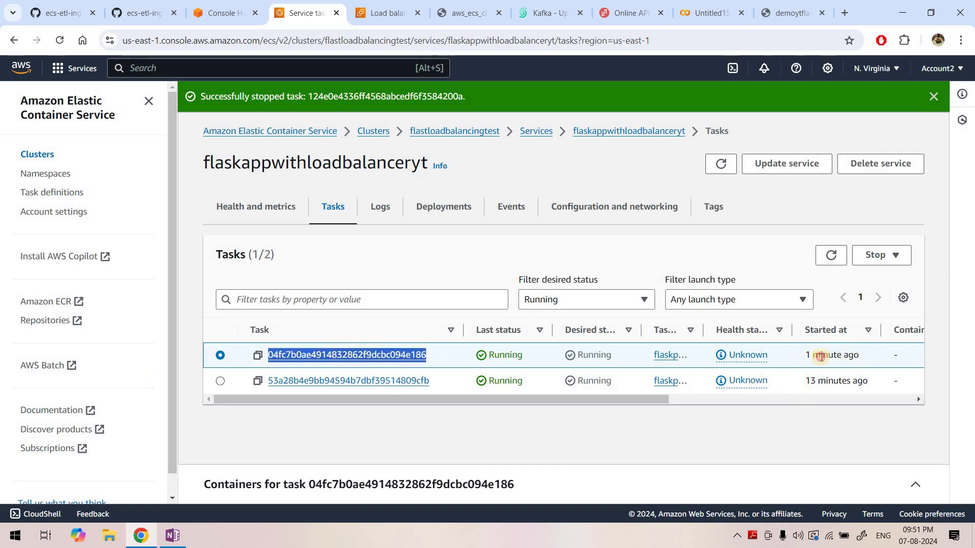
triple_click(860, 356)
triple_click(860, 381)
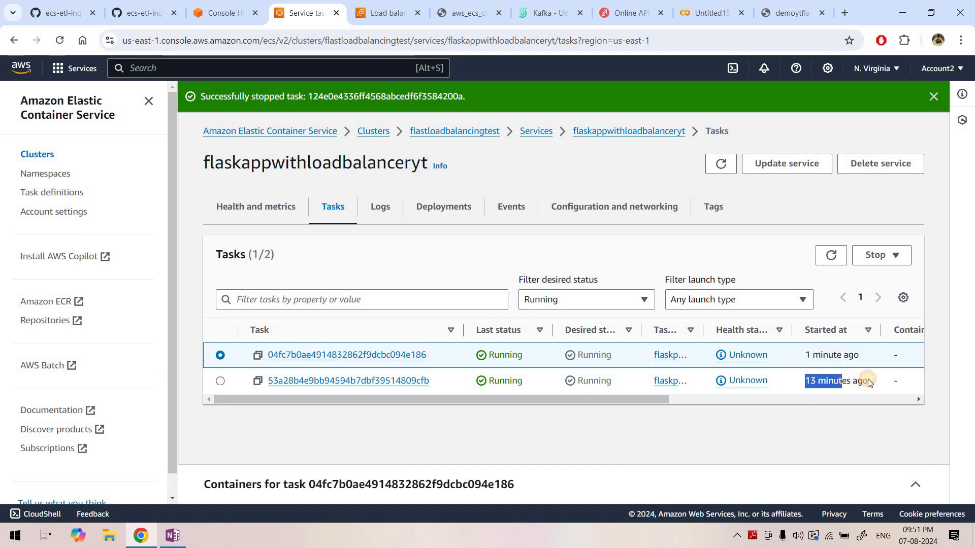
- Open the replacement task's logs and examine the input messages it received from the POST requests
left_click(296, 355)
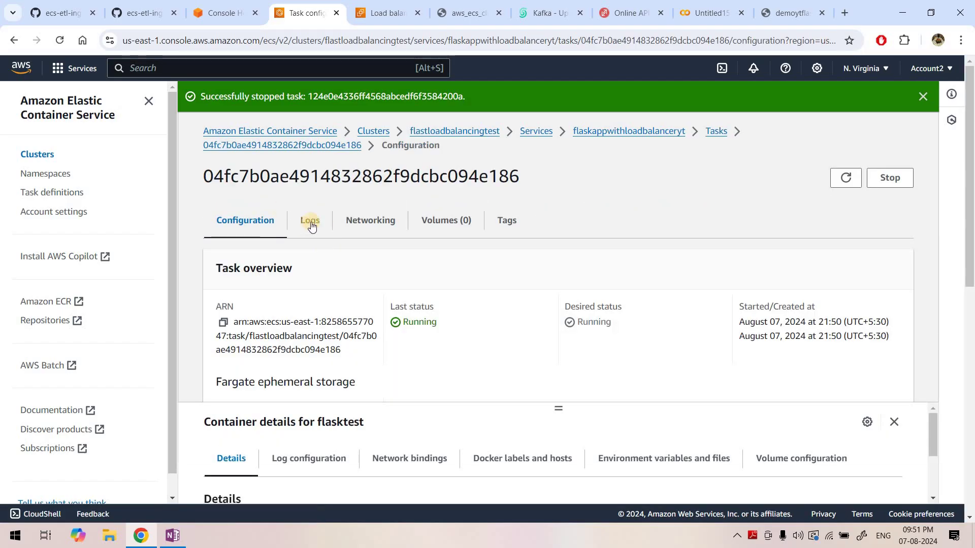
left_click(311, 222)
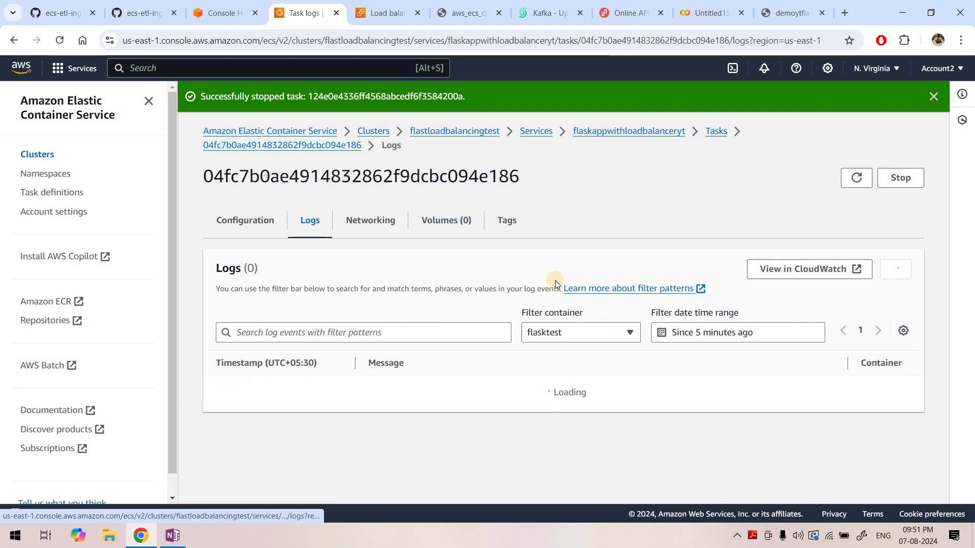
scroll(499, 276, "down", 5)
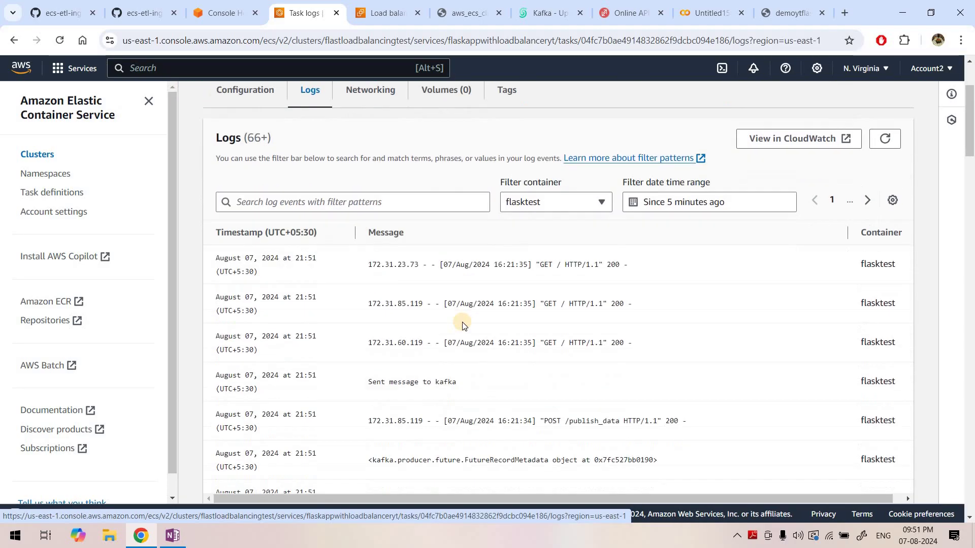
left_click_drag(533, 381, 435, 381)
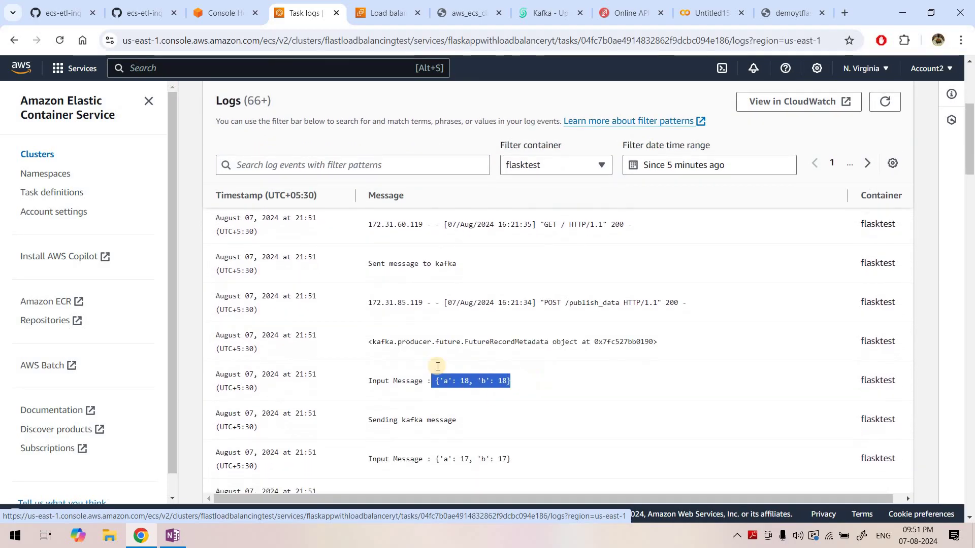
scroll(435, 381, "down", 3)
double_click(437, 330)
left_click_drag(493, 367, 510, 331)
scroll(447, 407, "down", 5)
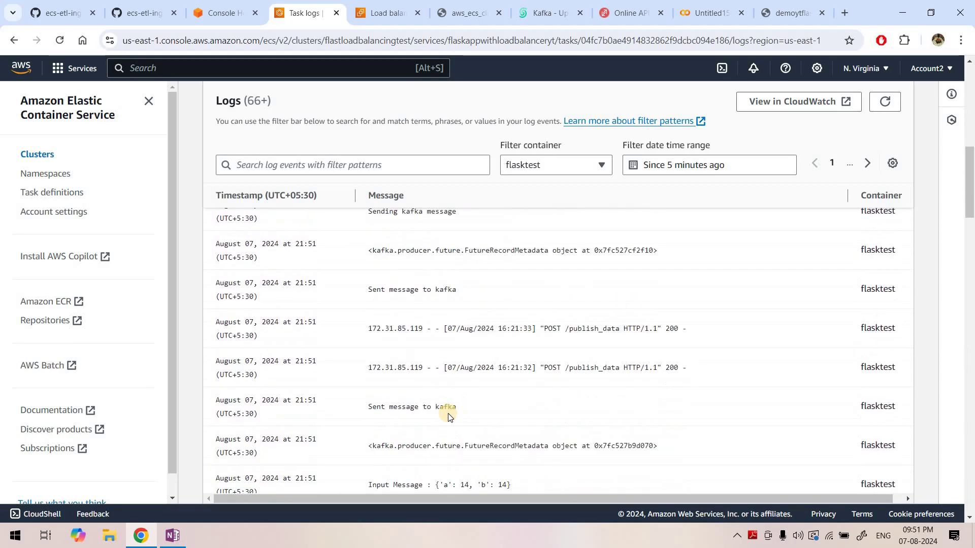
scroll(413, 381, "down", 4)
mouse_move(526, 400)
left_mouse_down()
mouse_move(433, 402)
mouse_move(536, 400)
left_mouse_up()
scroll(535, 399, "down", 2)
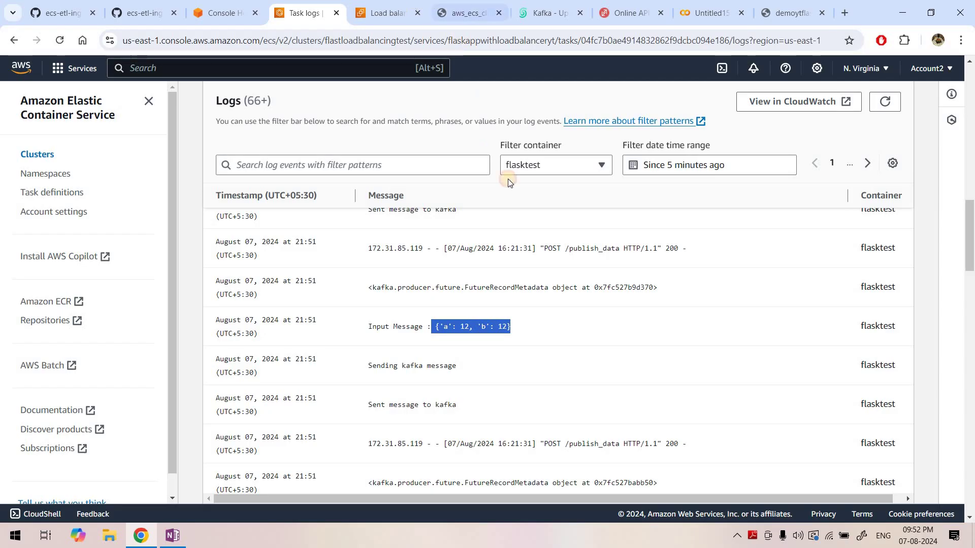
- Return to the load balancer's resource map, close the page search, and trace the route to target 172.31.50.229
key("ctrl+Tab")
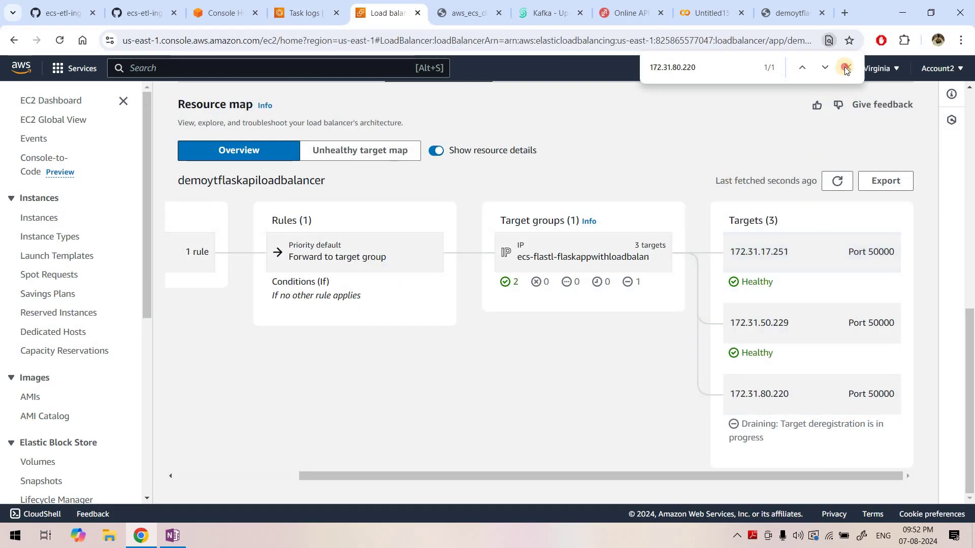
key("Escape")
left_click(817, 268)
left_click(781, 332)
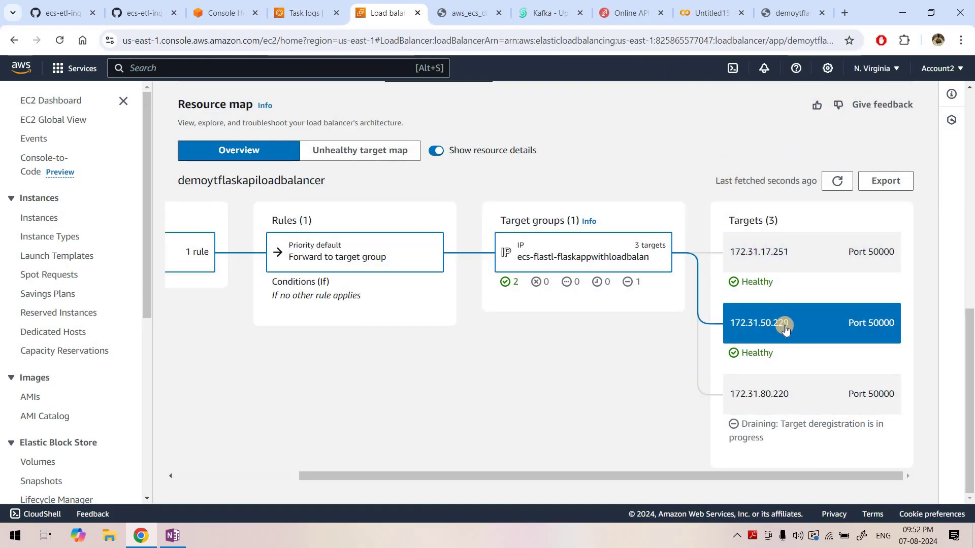
left_click(660, 333)
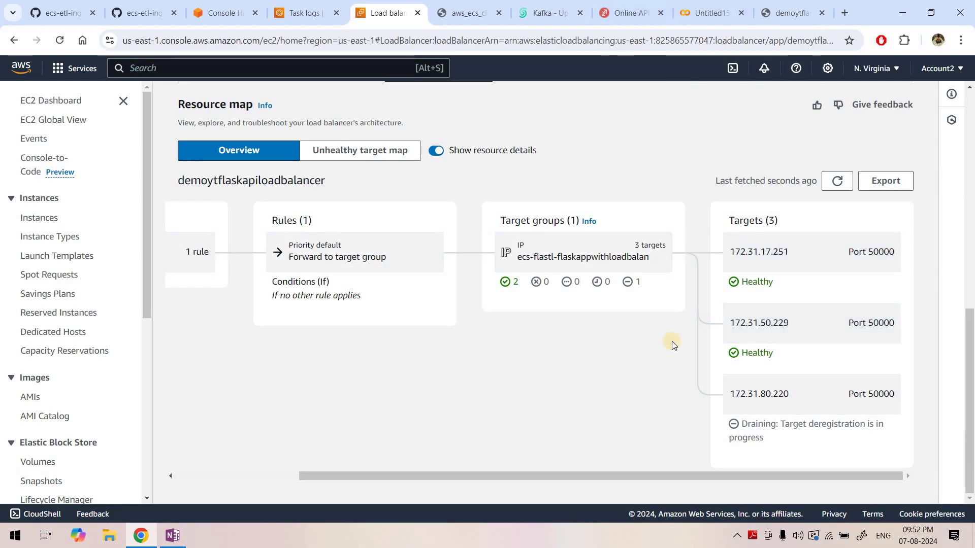
- Switch to the Colab notebook and examine the load balancer address and port 80 in the request URL
left_click(709, 12)
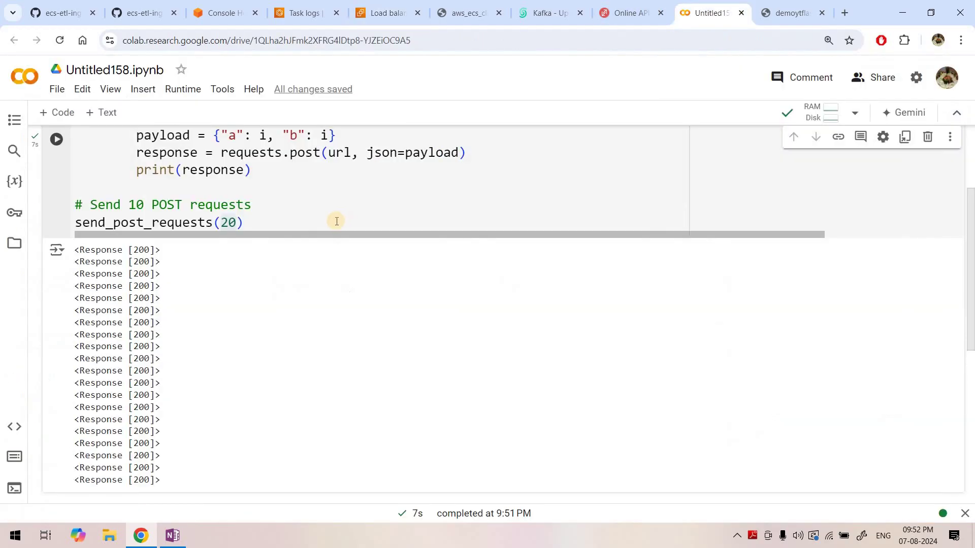
scroll(359, 211, "up", 3)
left_click_drag(183, 194, 700, 194)
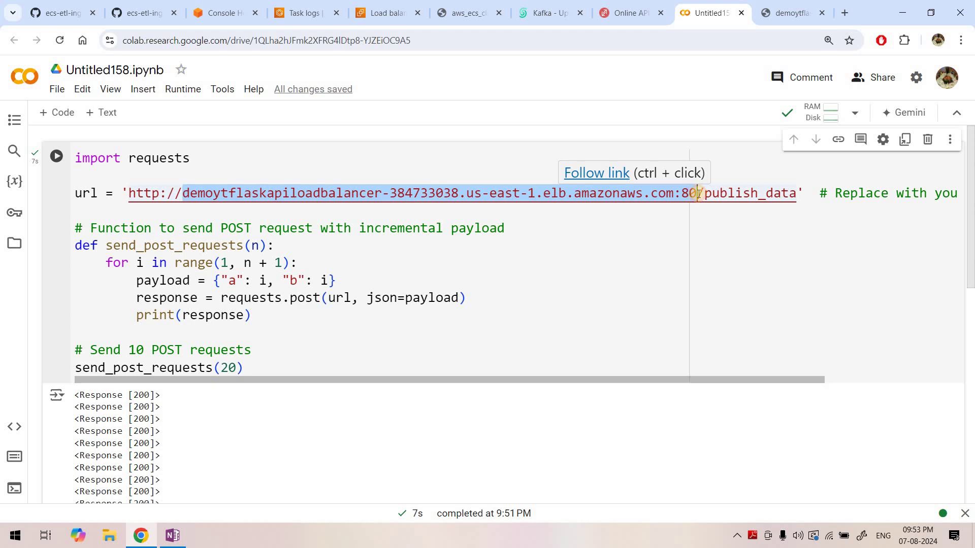
left_click(698, 194)
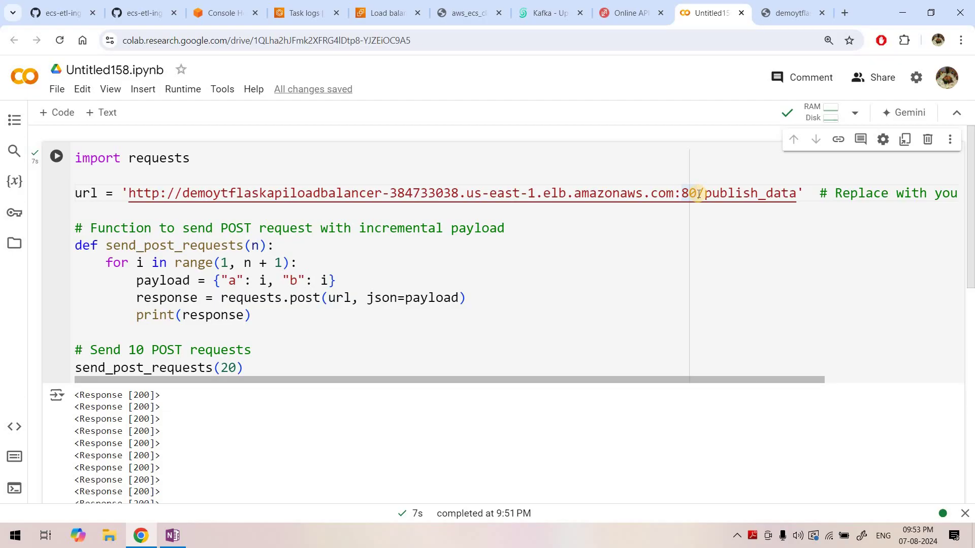
- Return to the load balancer's resource map, trace its target group and healthy targets, and refresh the map
left_click(388, 12)
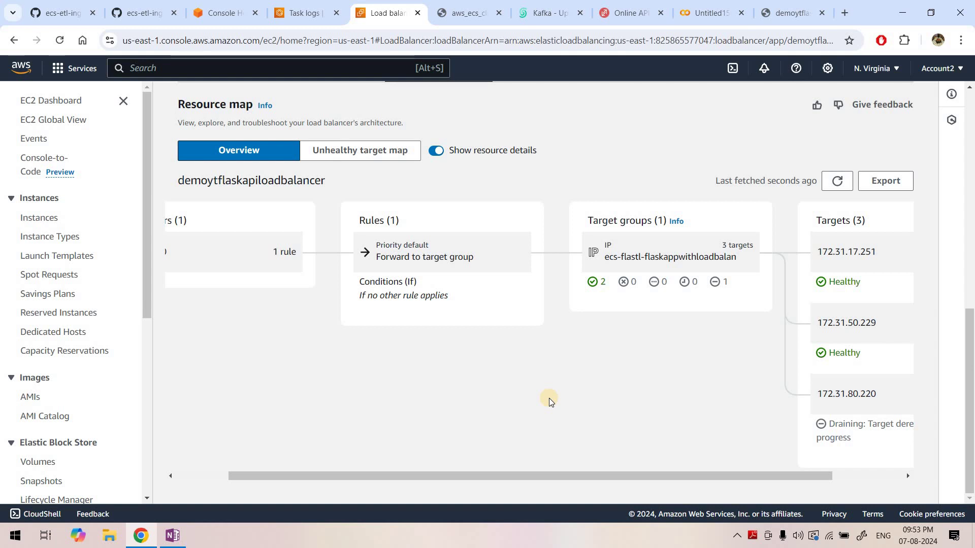
left_click(666, 252)
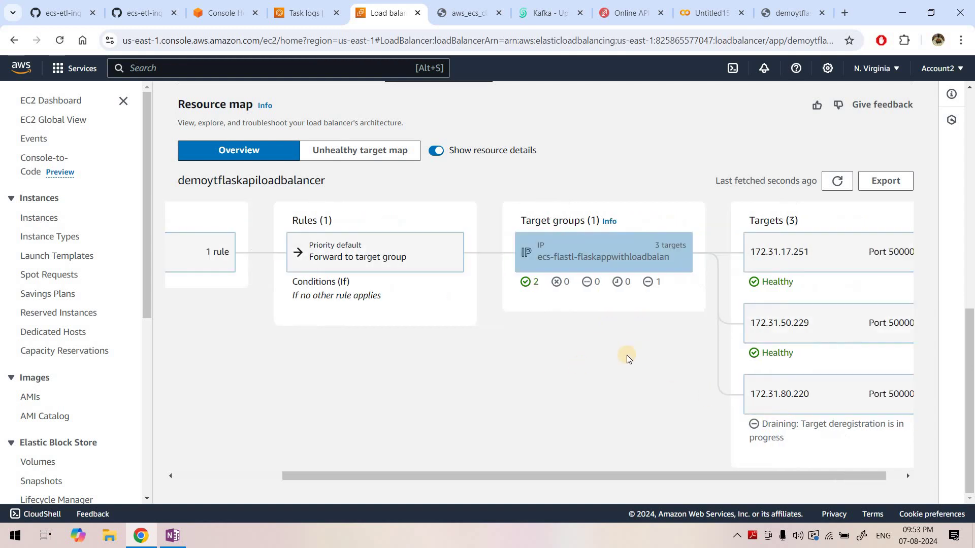
left_click(626, 355)
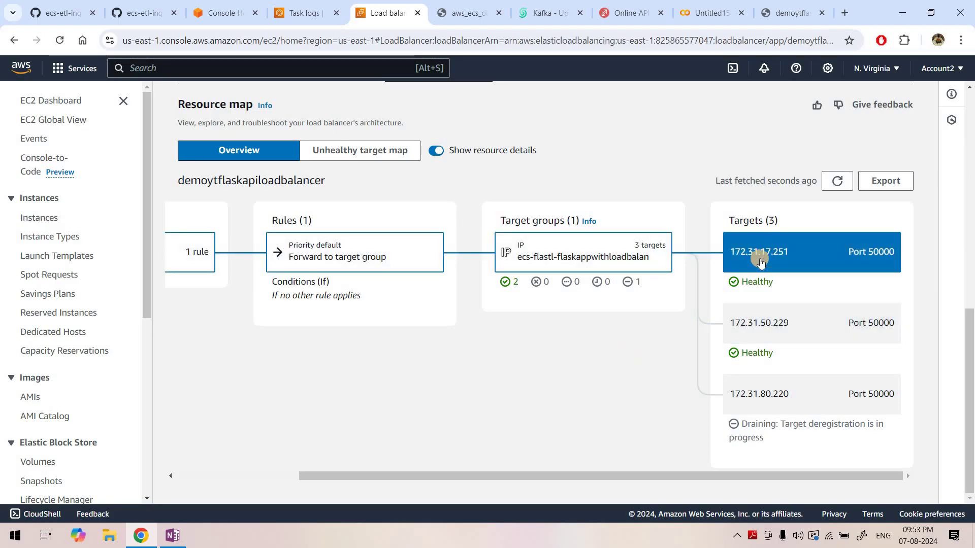
left_click(801, 248)
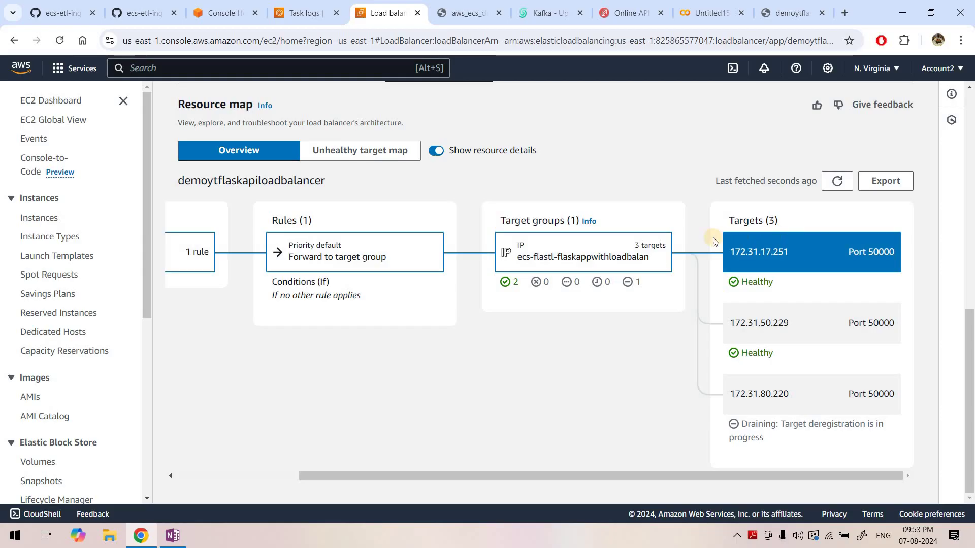
left_click(651, 247)
left_click(719, 252)
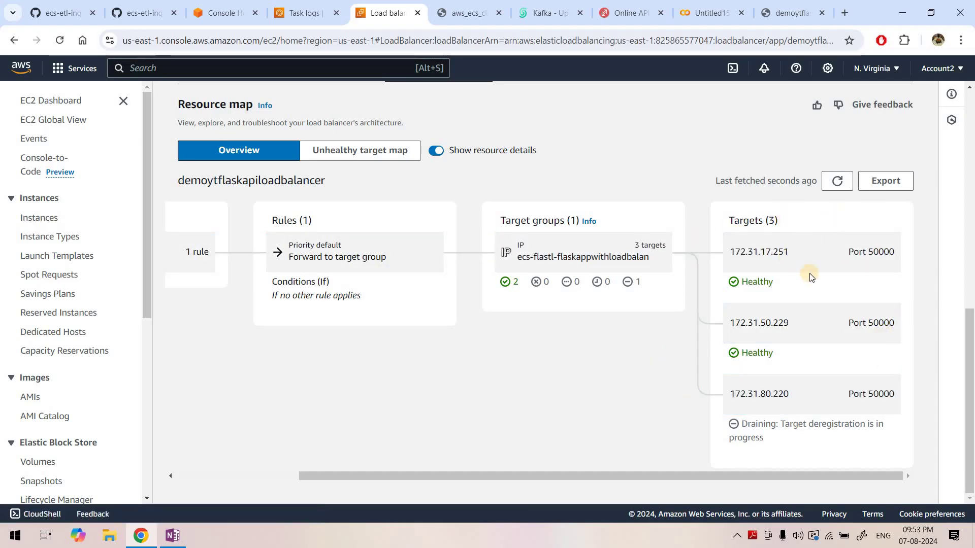
left_click(844, 317)
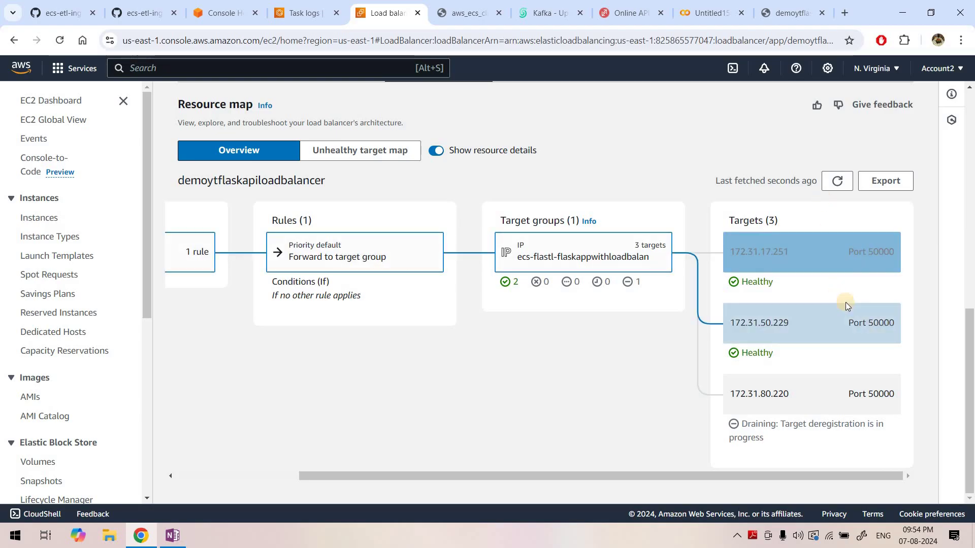
left_click(835, 183)
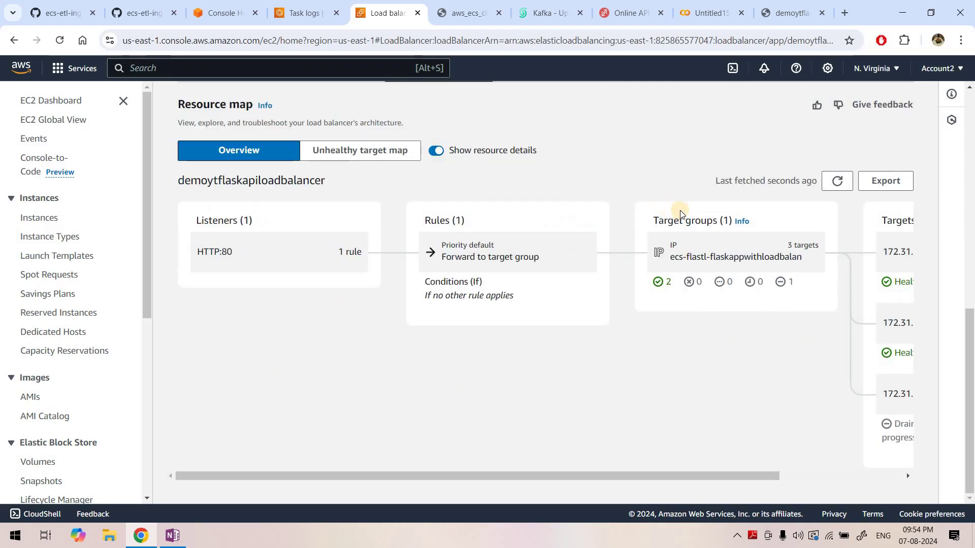
- View the ECS cluster architecture diagram, and review the request output in the Colab notebook
left_click(472, 5)
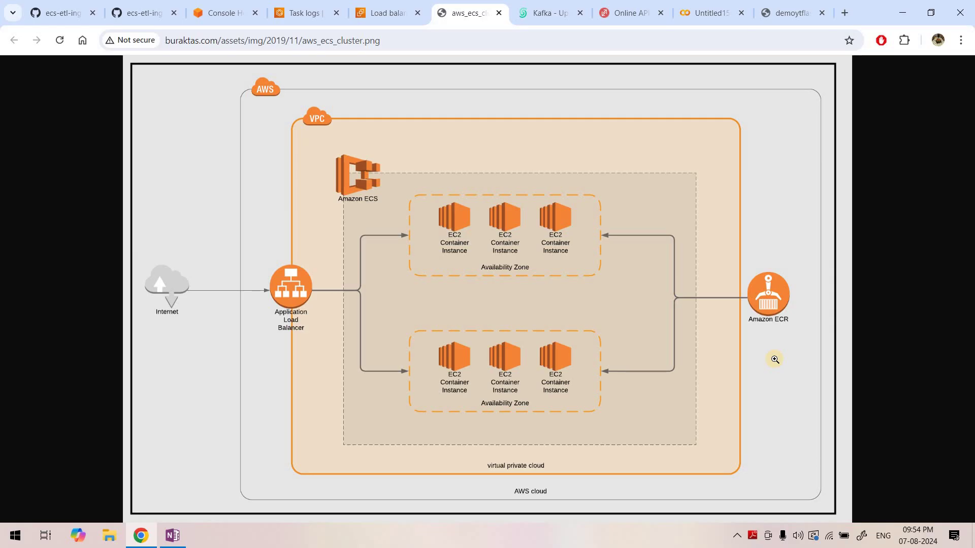
left_click(388, 12)
left_click(711, 13)
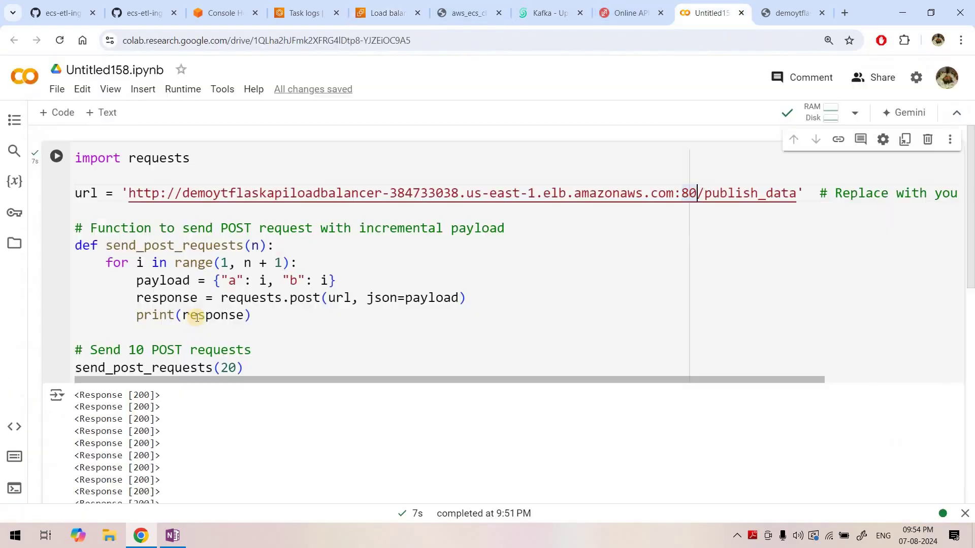
scroll(118, 210, "down", 5)
- Switch to the Upstash Kafka console and look through the pages of captured_data messages, from the last page back to the first
left_click(545, 13)
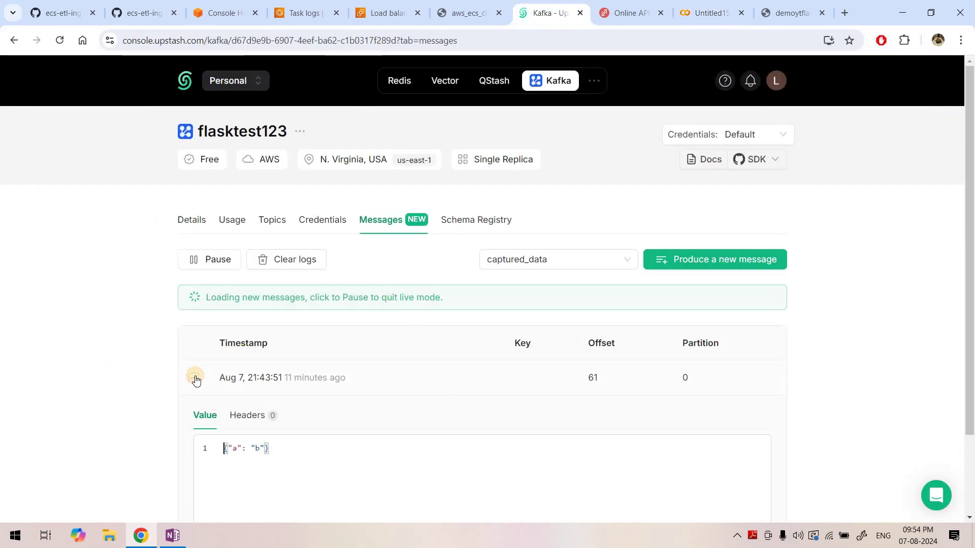
left_click(195, 378)
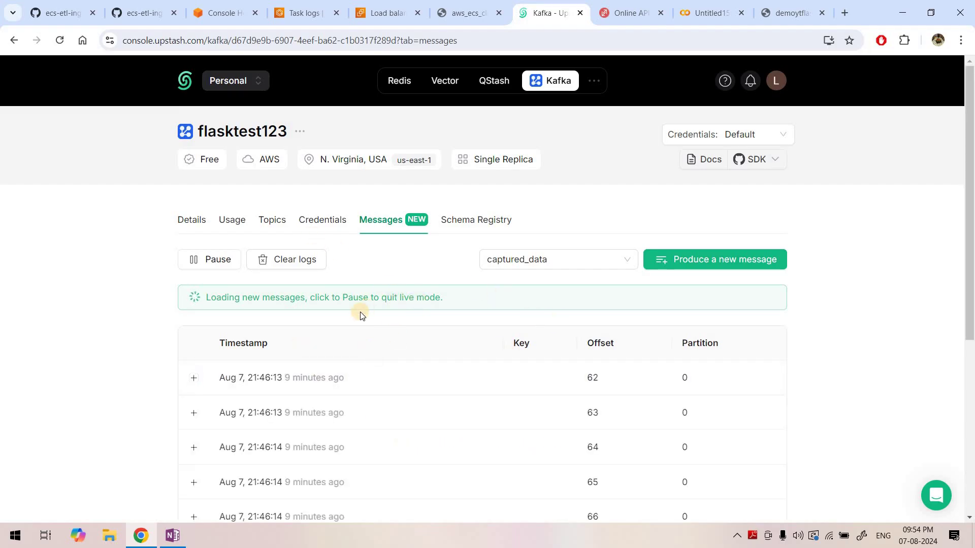
scroll(246, 255, "down", 1)
scroll(275, 284, "down", 3)
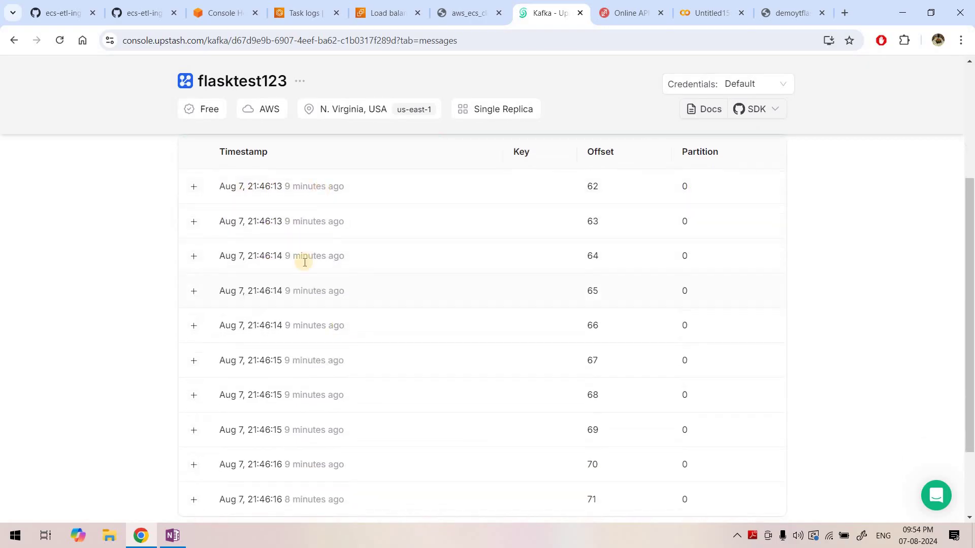
left_click(670, 435)
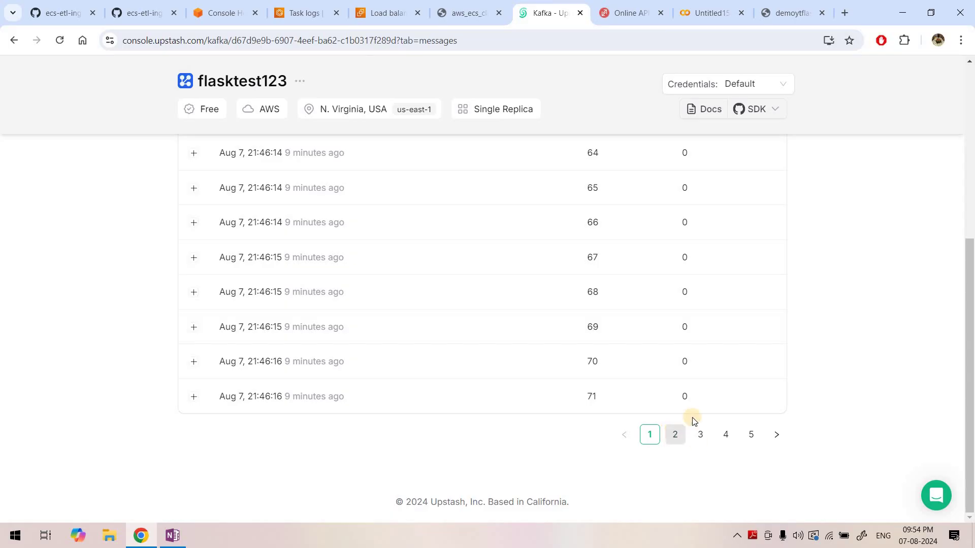
left_click(700, 435)
left_click(748, 436)
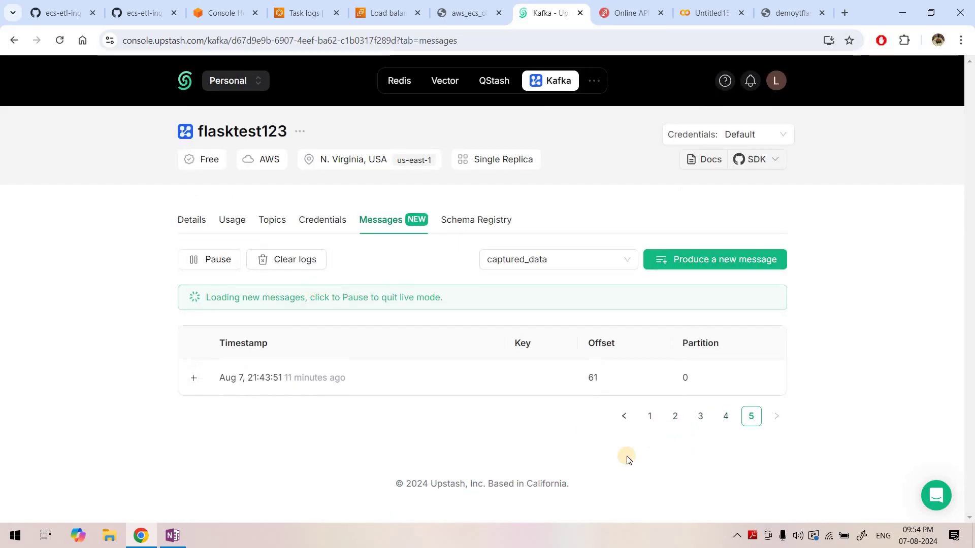
left_click(650, 416)
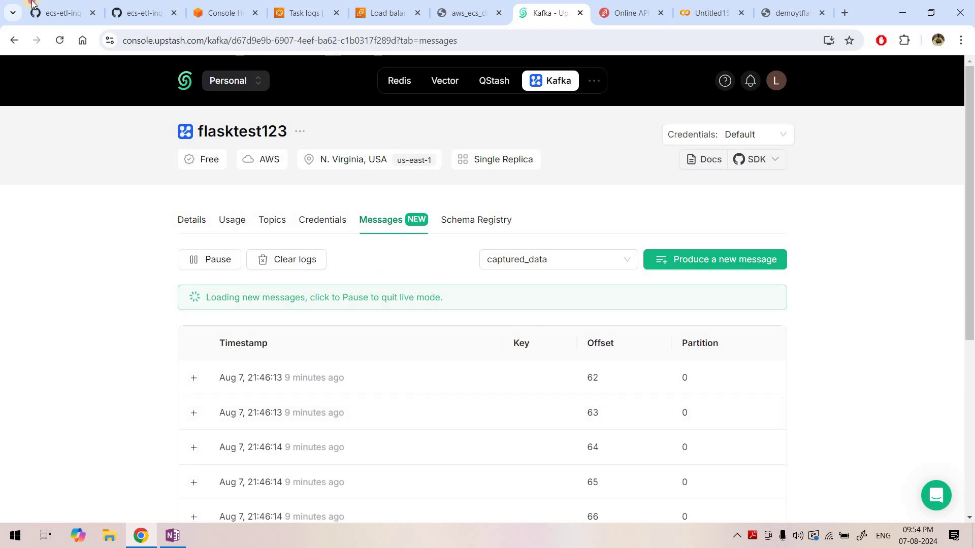
- Switch to main.py in the ecs-etl-ingest_layer repository on GitHub and review the publish_data route code
left_click(58, 13)
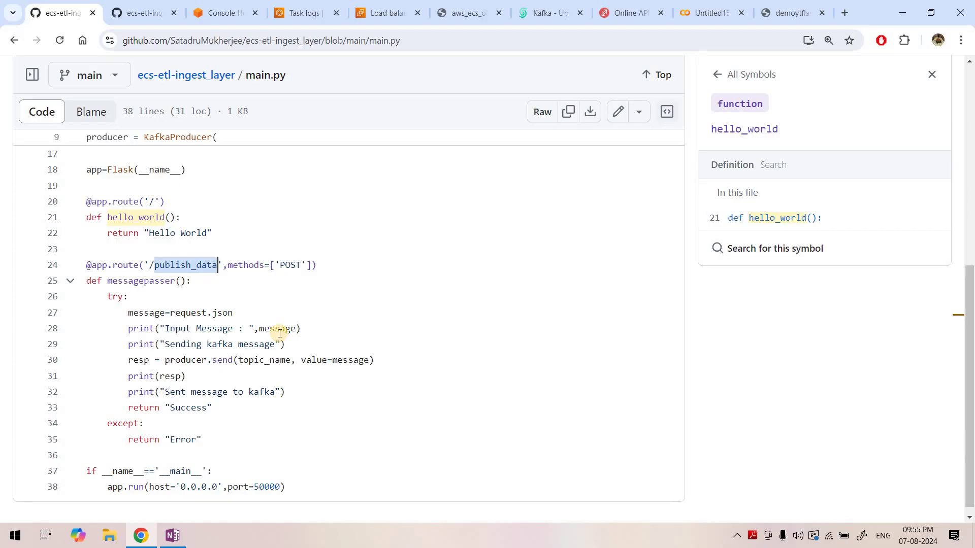
left_click_drag(305, 488, 165, 234)
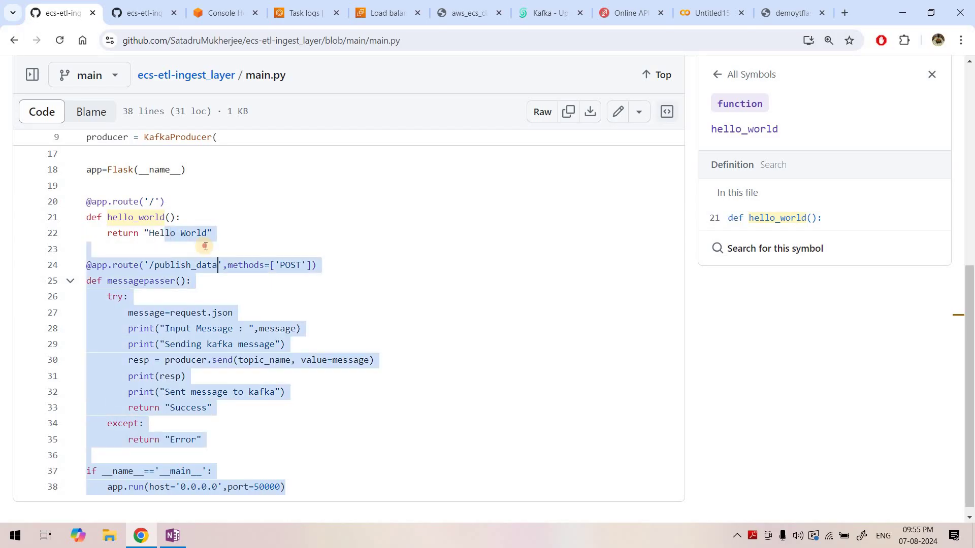
left_click(206, 247)
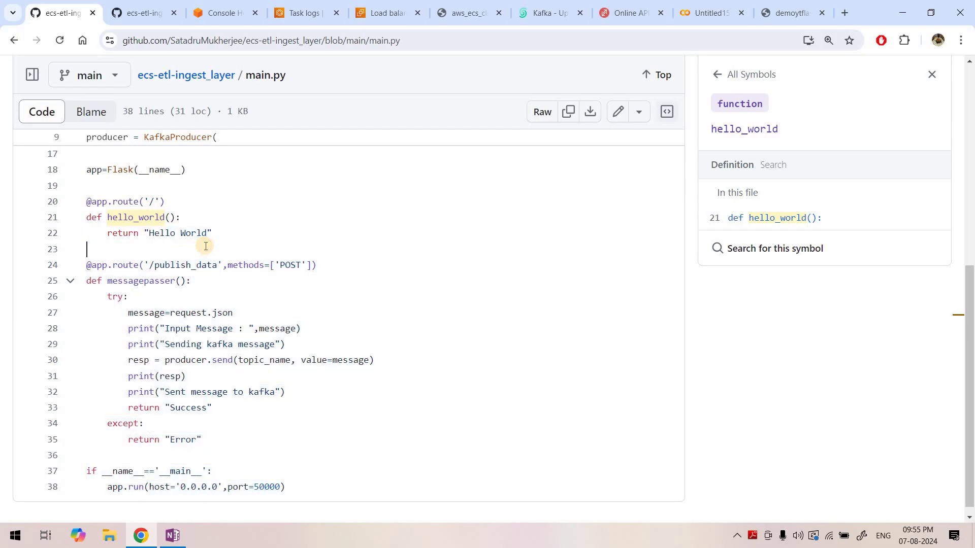